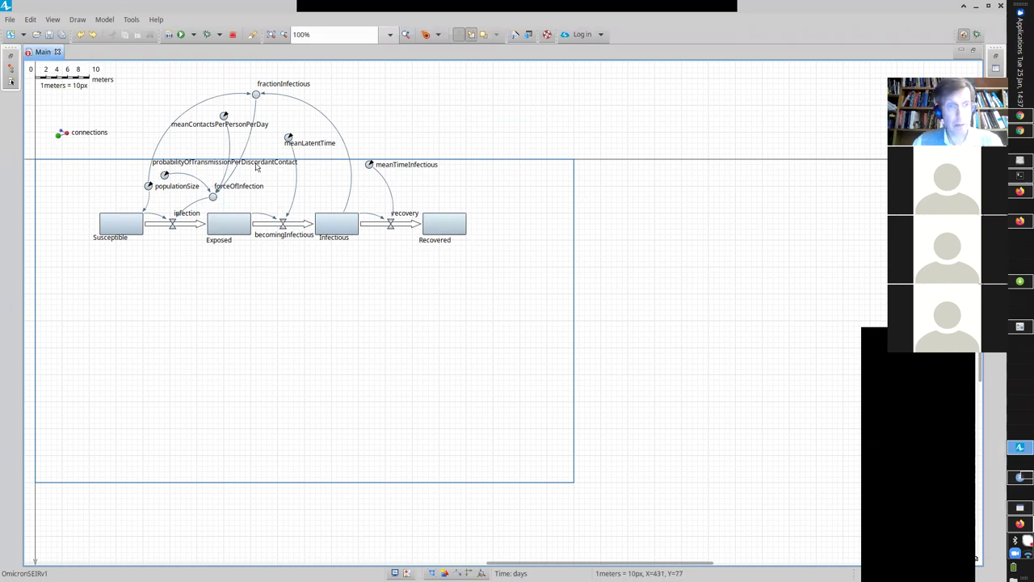
pyautogui.doubleClick(40, 53)
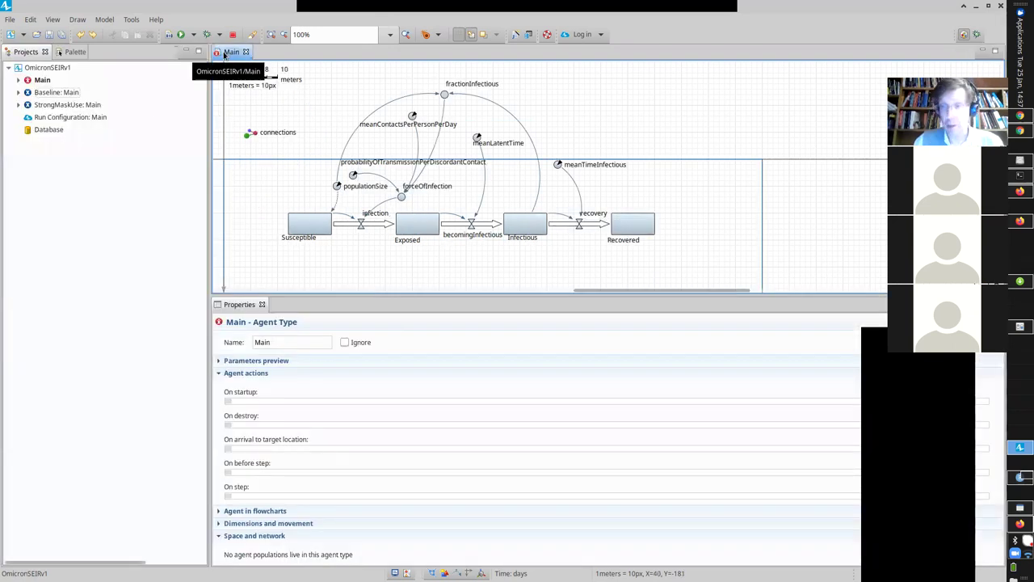
pyautogui.doubleClick(230, 52)
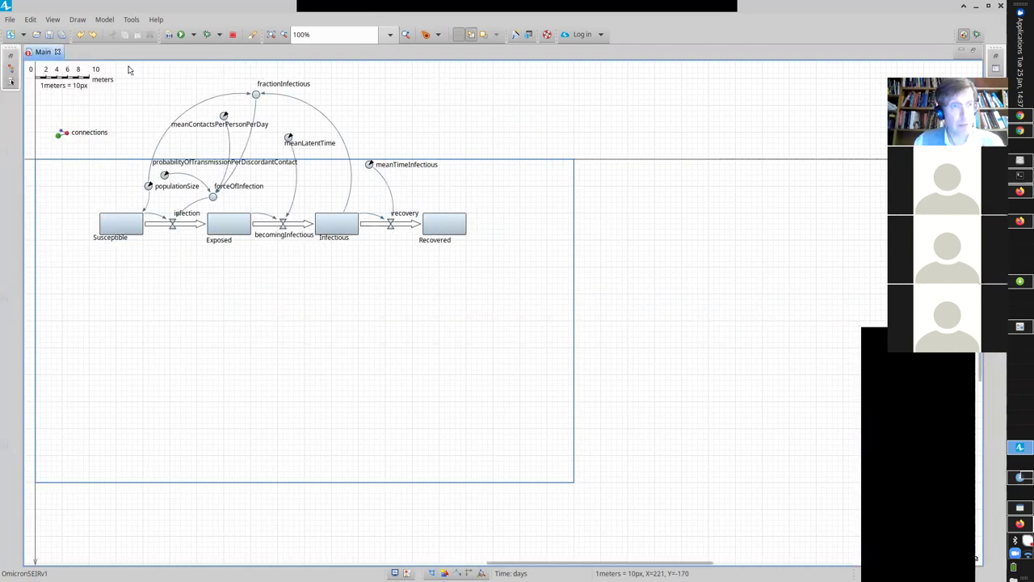
pyautogui.click(51, 18)
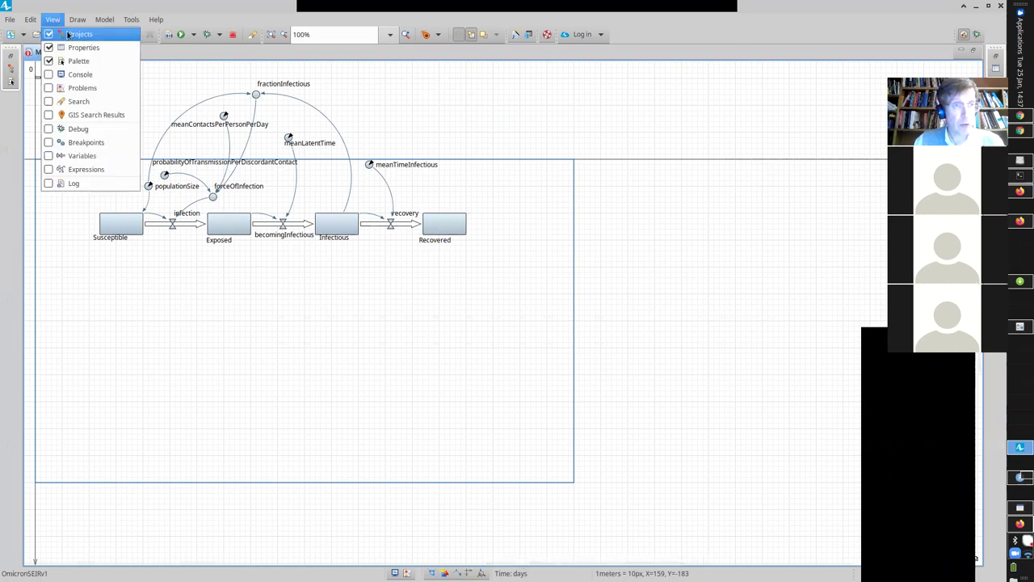
pyautogui.moveTo(156, 18)
pyautogui.click(274, 14)
# - Enlarge the Main diagram to 200% and examine the stocks and flows from Susceptible through Recovered, selecting the Susceptible stock
pyautogui.scroll(4, 502, 95)
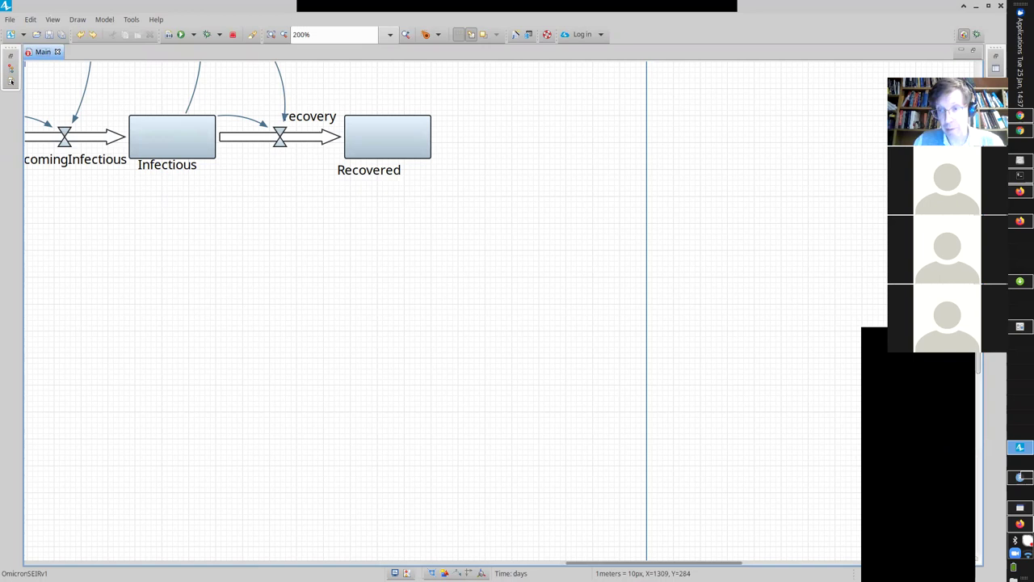
pyautogui.scroll(1, 978, 367)
pyautogui.scroll(10, 978, 367)
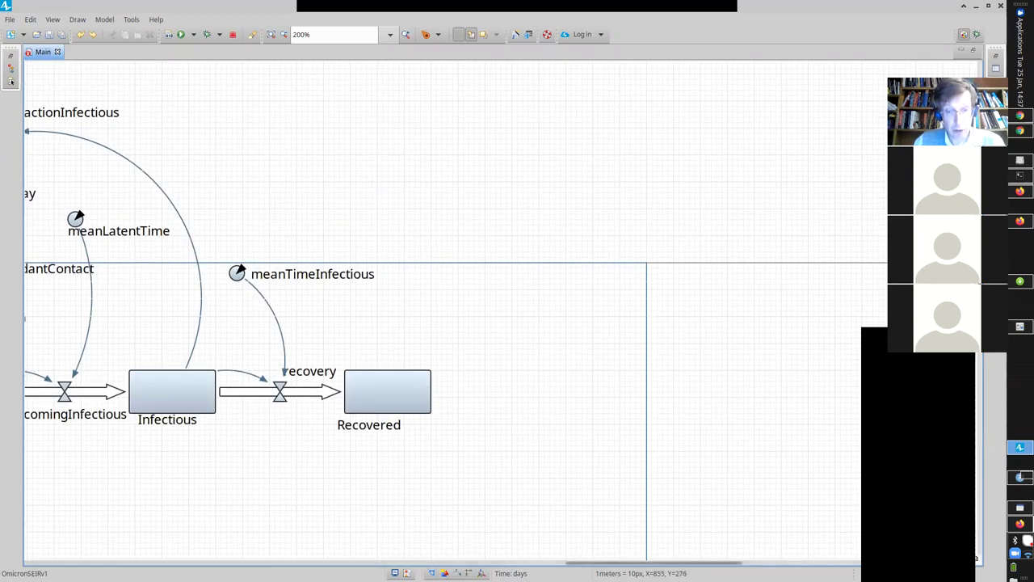
pyautogui.moveTo(588, 566); pyautogui.dragTo(450, 559)
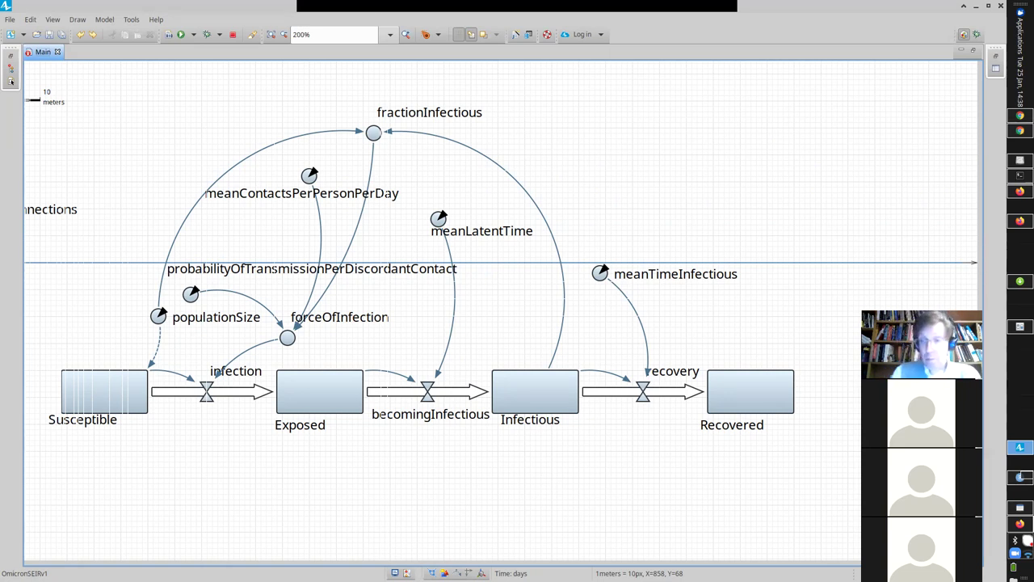
pyautogui.click(734, 378)
pyautogui.click(109, 387)
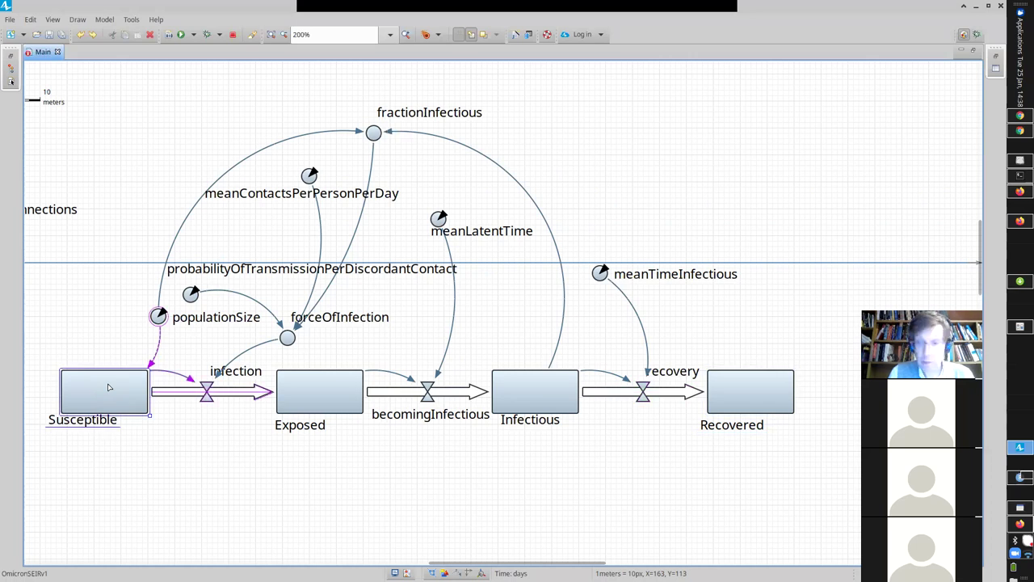
pyautogui.moveTo(977, 258)
pyautogui.mouseDown()
pyautogui.moveTo(977, 175)
pyautogui.moveTo(977, 265)
pyautogui.mouseUp()
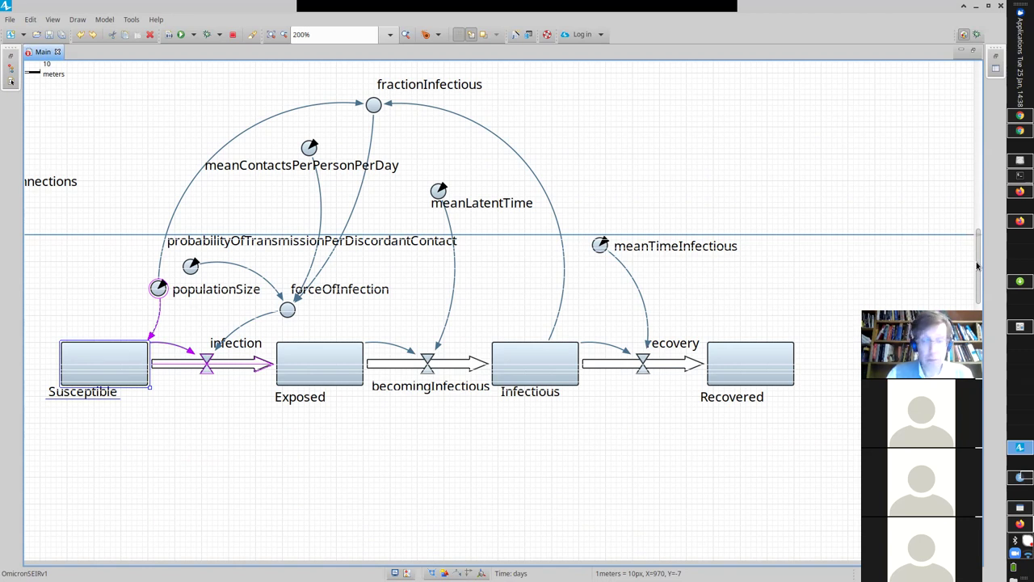
# - Restore the editor to its normal layout and set the OmicronSEIRv1 model time units to days
pyautogui.doubleClick(44, 52)
pyautogui.click(48, 69)
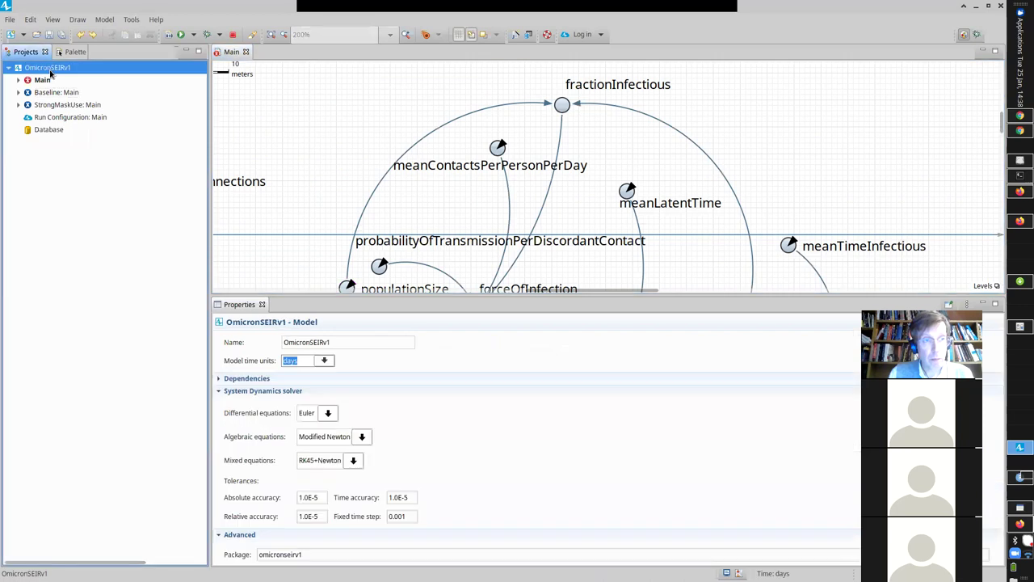
pyautogui.press('m')
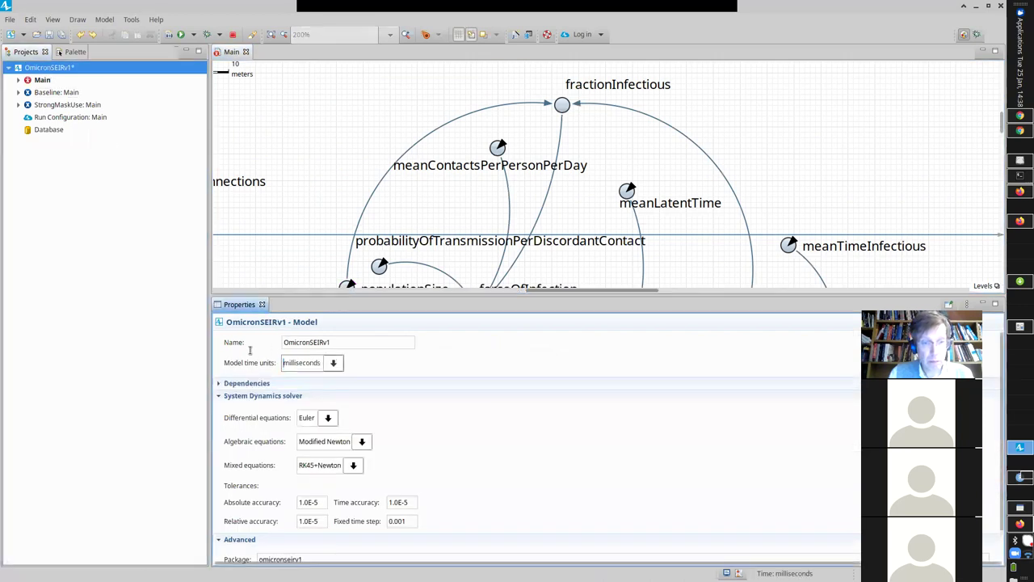
pyautogui.click(340, 365)
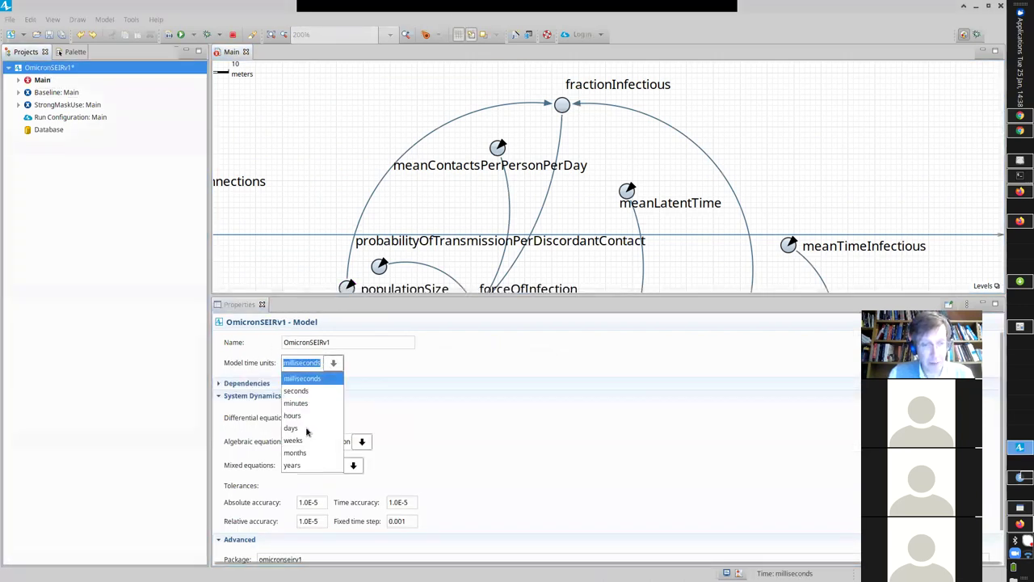
pyautogui.click(306, 431)
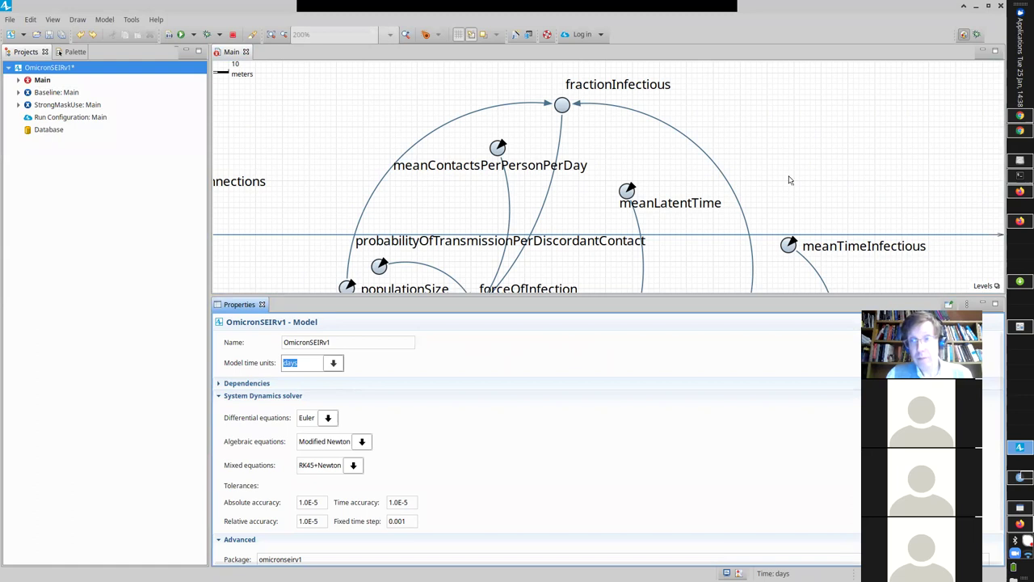
pyautogui.moveTo(1000, 126); pyautogui.dragTo(1001, 172)
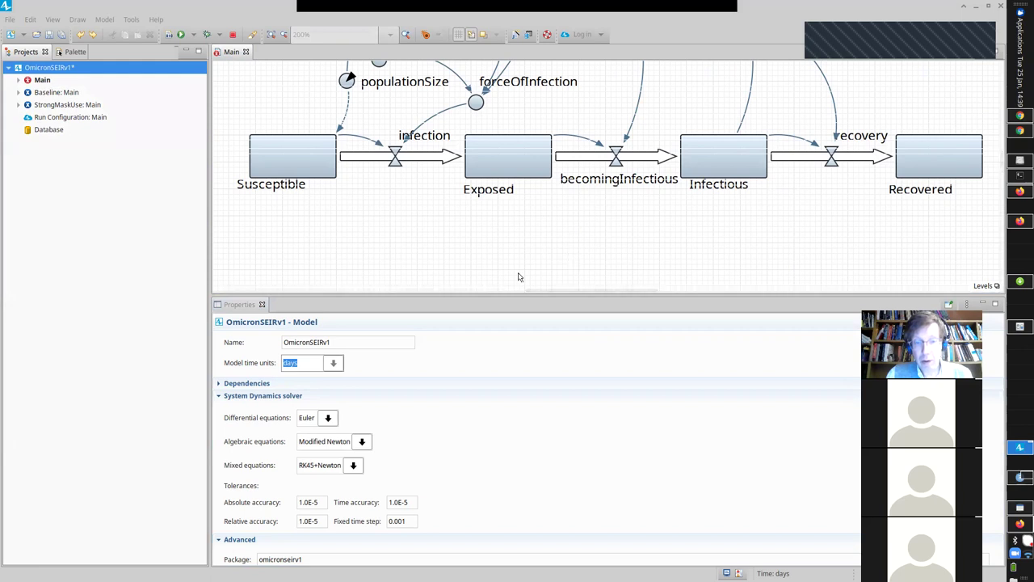
pyautogui.click(272, 346)
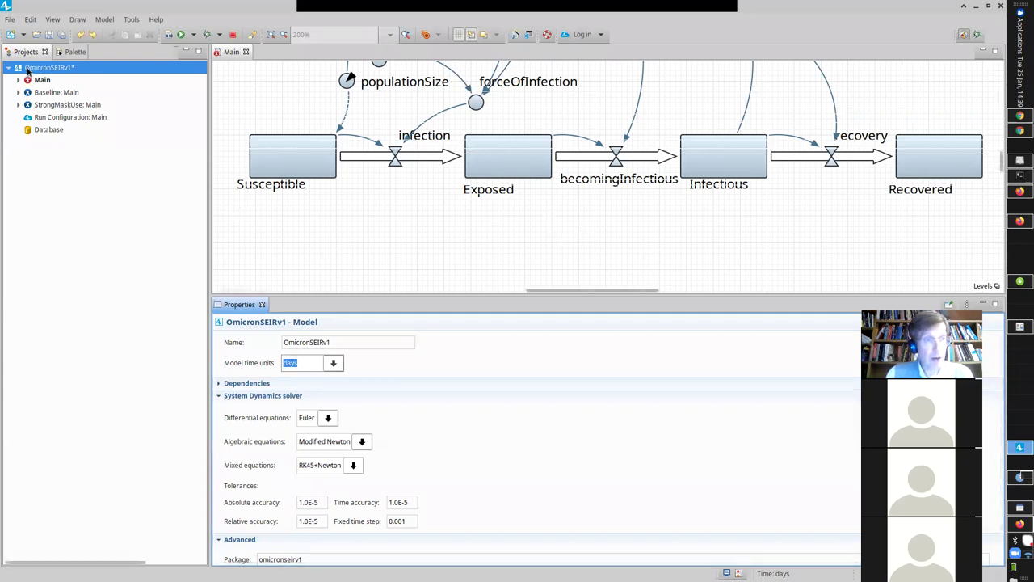
# - Open the recently used model OmicronSEIRSv2.alp in place of OmicronSEIRv1
pyautogui.click(10, 20)
pyautogui.moveTo(34, 58)
pyautogui.press('Escape')
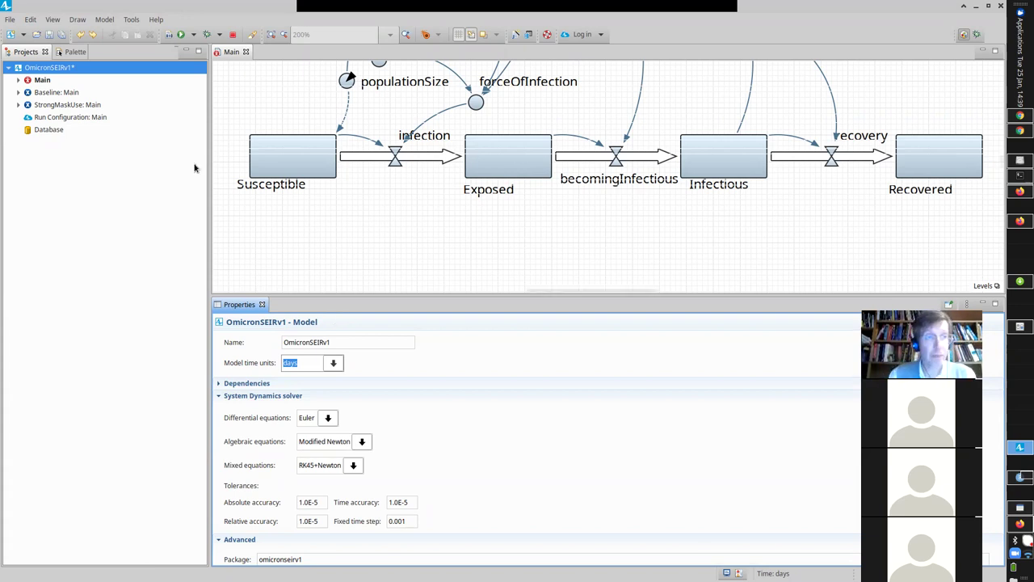
pyautogui.click(12, 21)
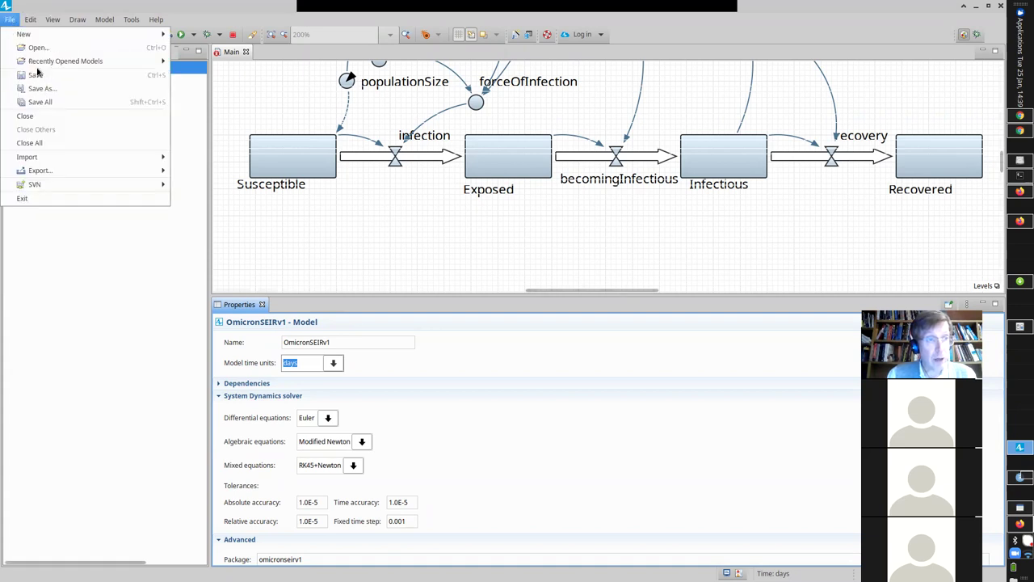
pyautogui.moveTo(64, 61)
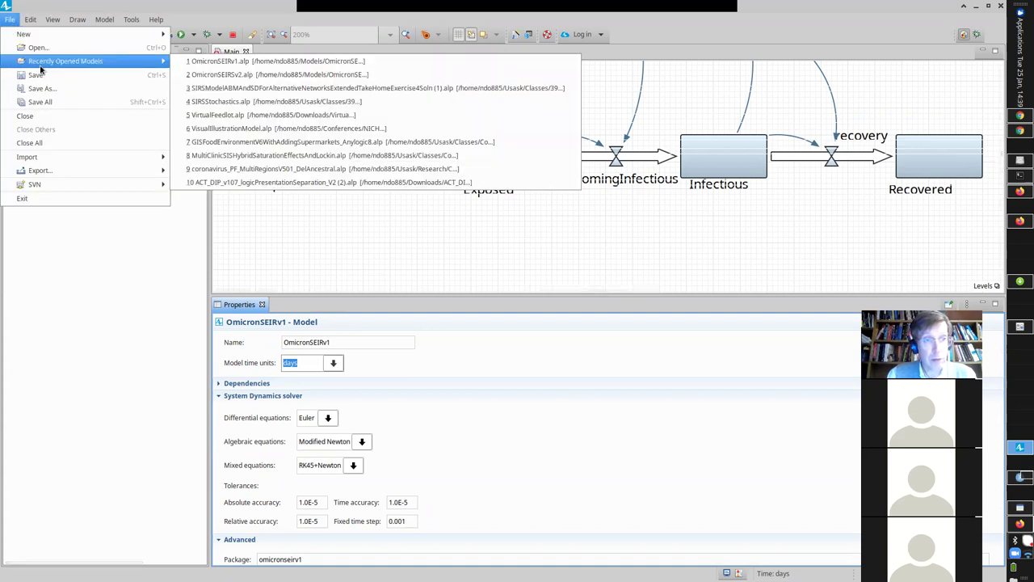
pyautogui.click(224, 76)
pyautogui.click(618, 286)
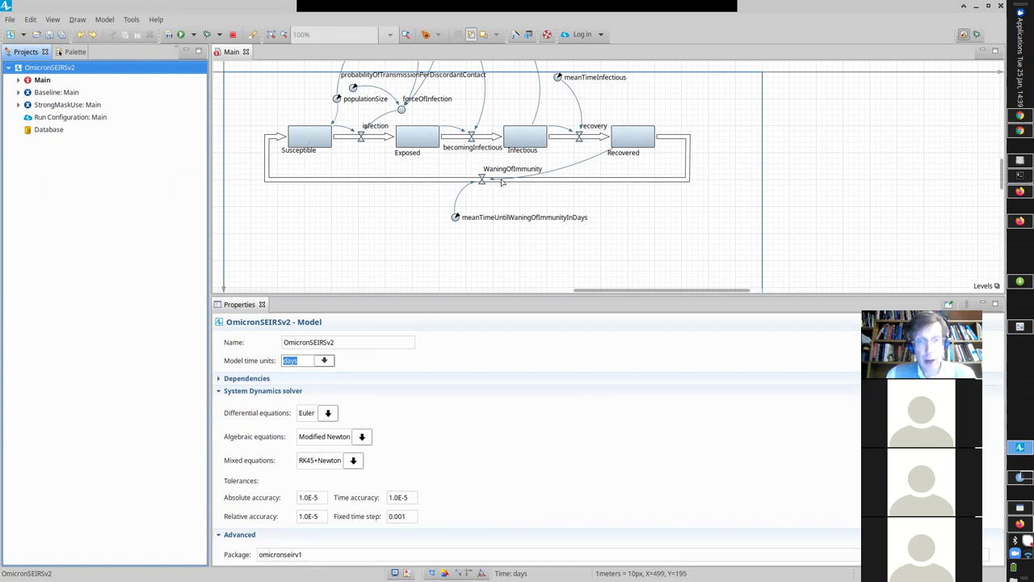
# - Examine the rate equation of the WaningOfImmunity flow, and compare it with those of the becomingInfectious and recovery flows
pyautogui.click(544, 185)
pyautogui.click(545, 178)
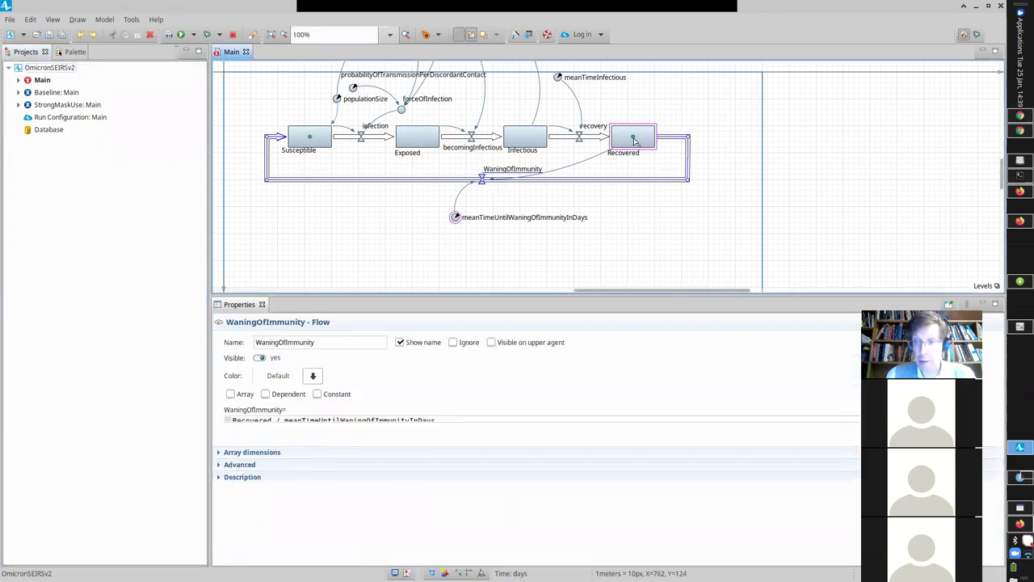
pyautogui.click(360, 419)
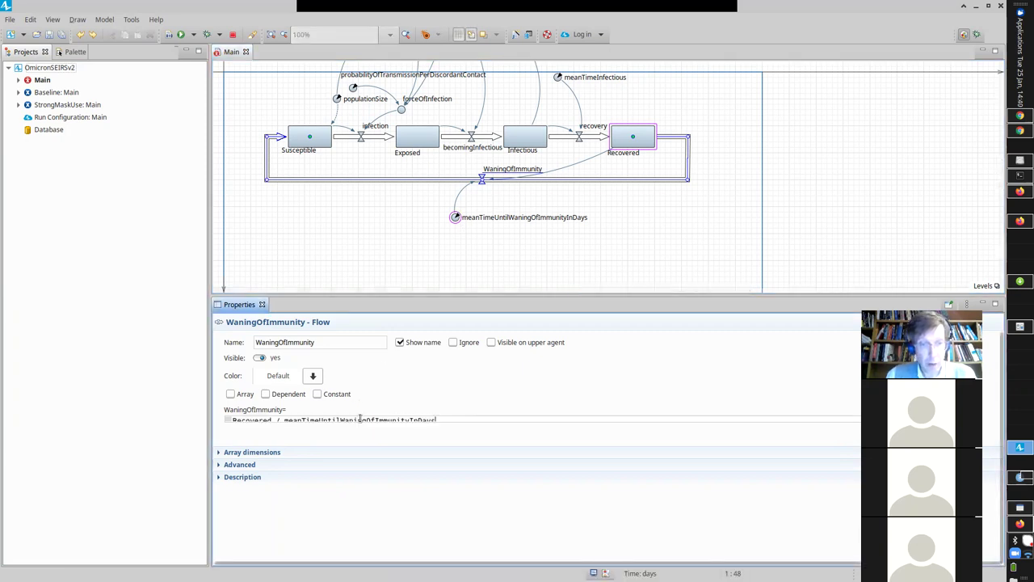
pyautogui.press('Return')
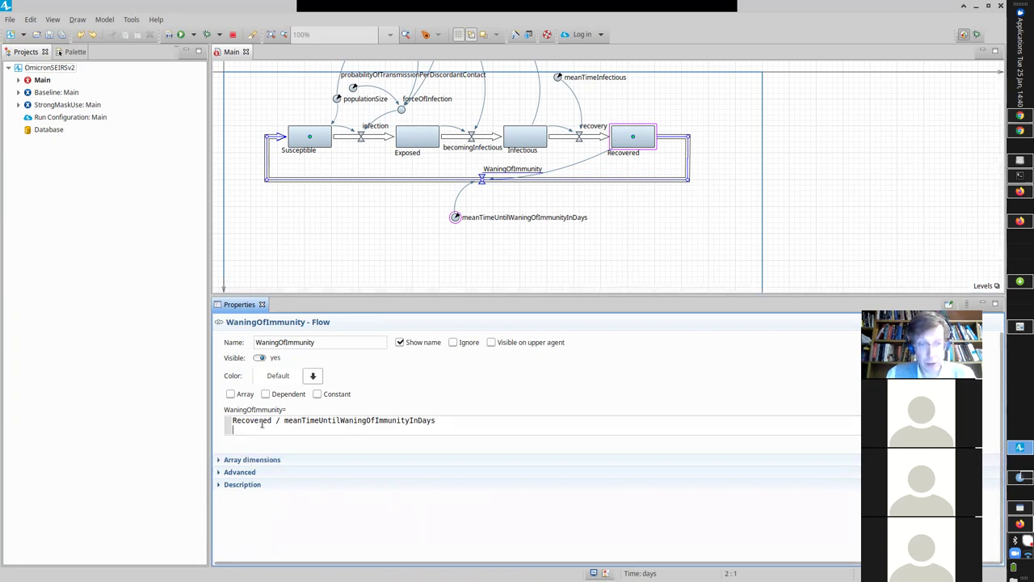
pyautogui.moveTo(436, 420); pyautogui.dragTo(275, 420)
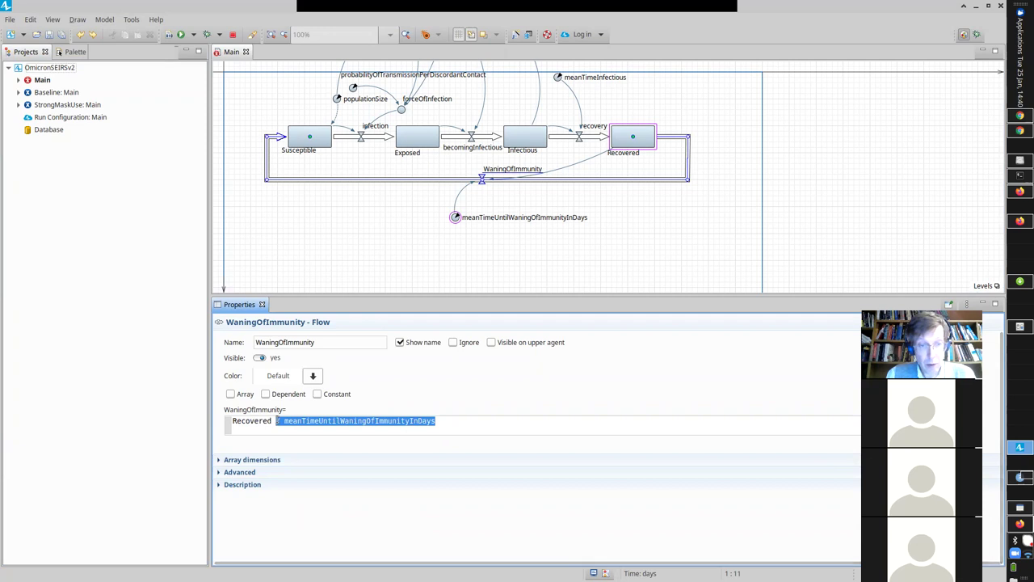
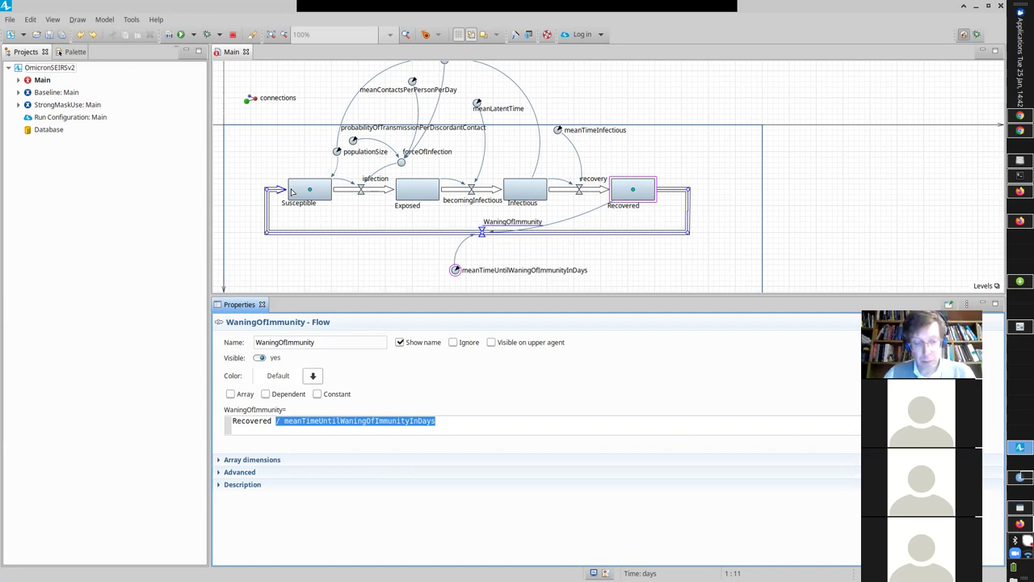
pyautogui.press('Escape')
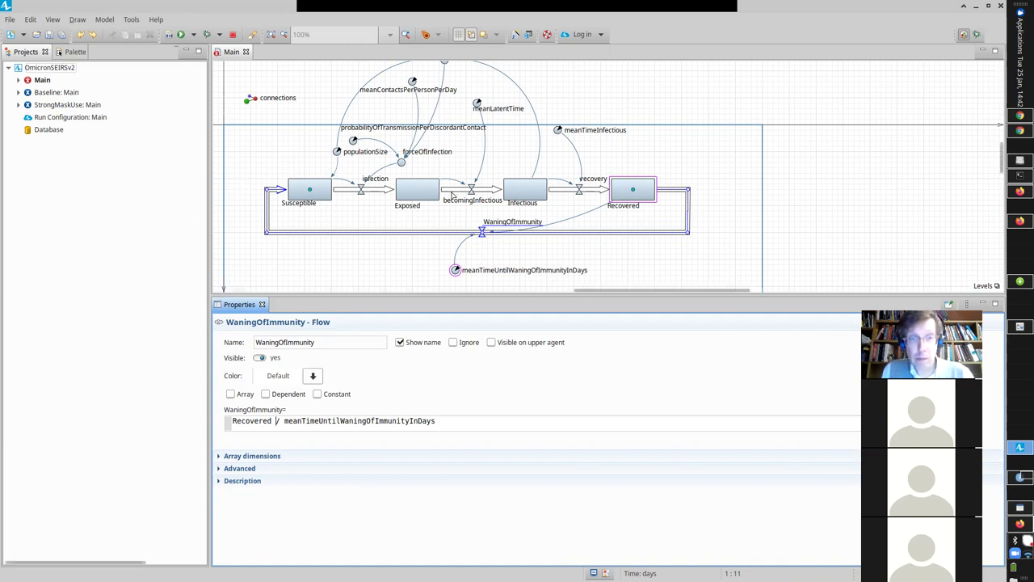
pyautogui.click(462, 195)
pyautogui.click(588, 193)
# - Hide the Properties view, select the becomingInfectious flow, and show the view again to read the flow's equation
pyautogui.click(52, 19)
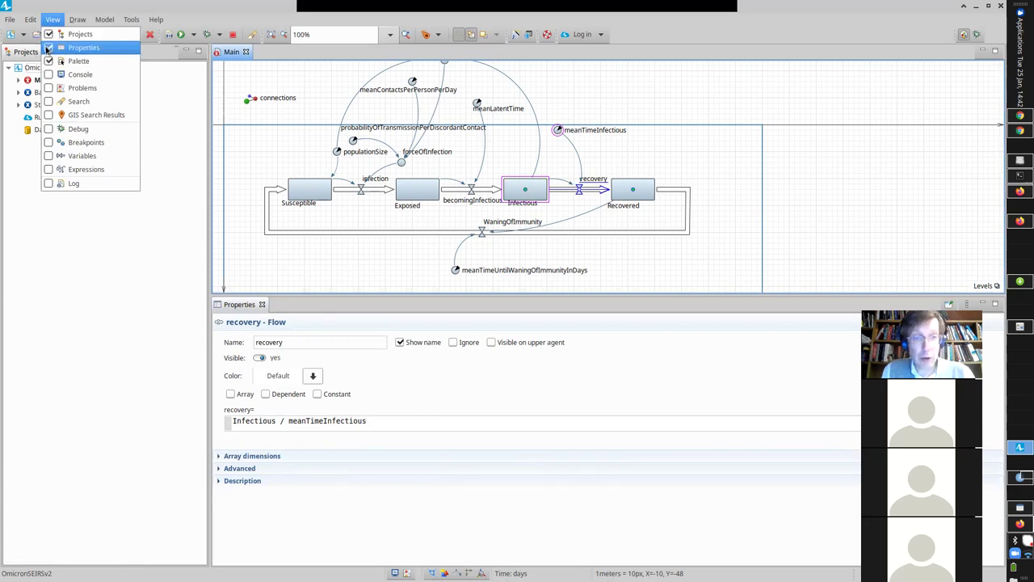
pyautogui.click(51, 48)
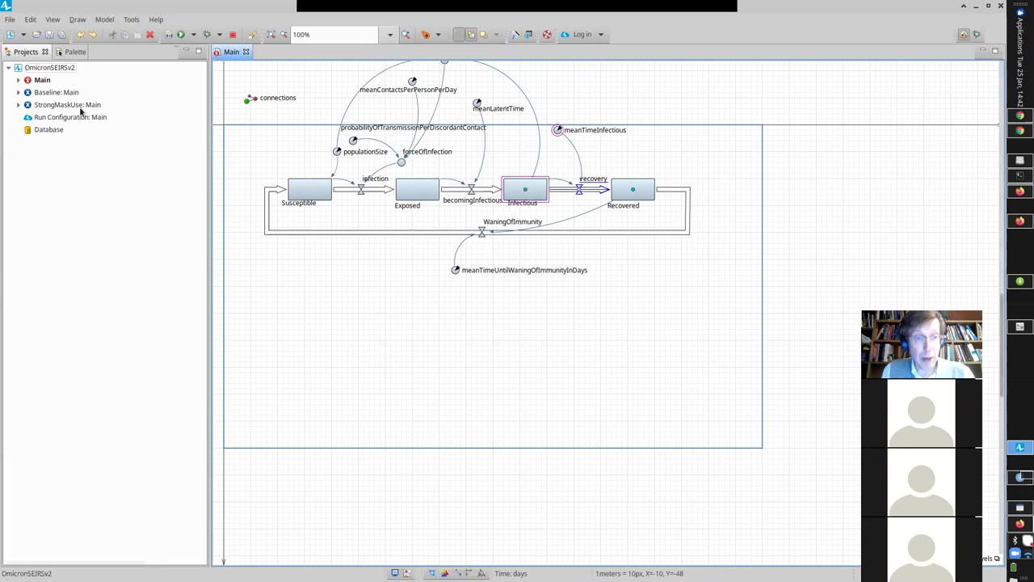
pyautogui.click(362, 189)
pyautogui.click(471, 191)
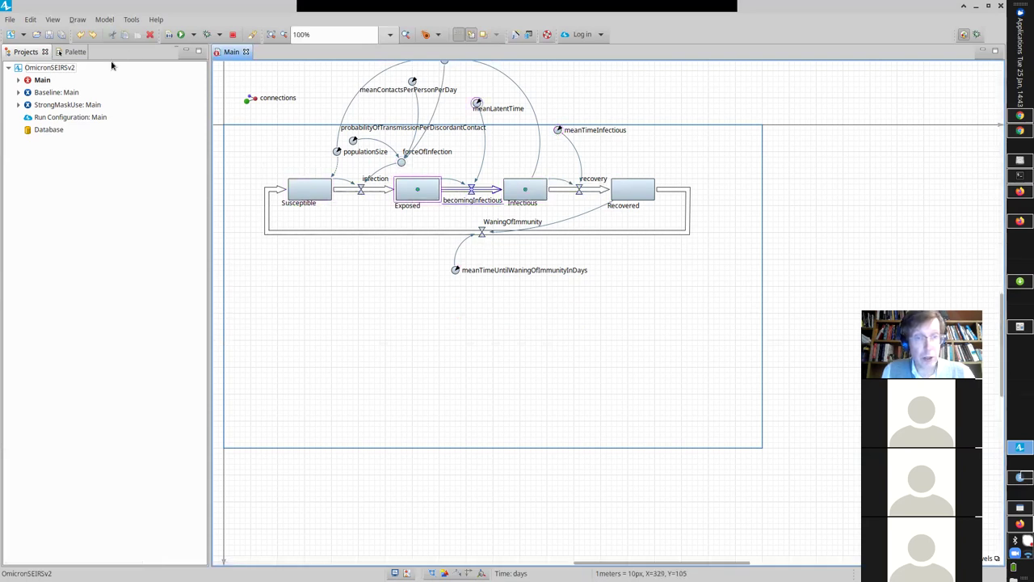
pyautogui.click(51, 20)
pyautogui.click(81, 47)
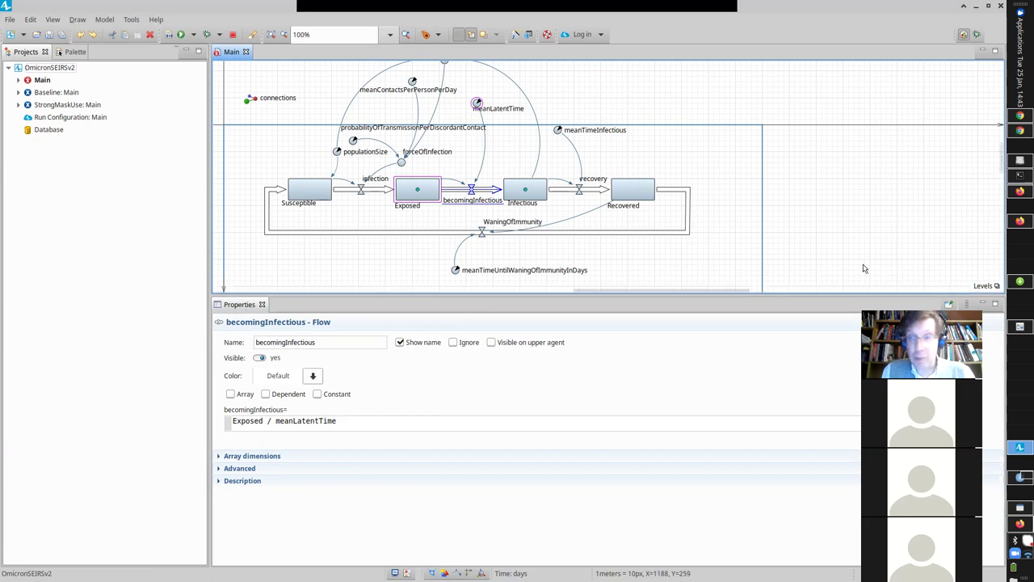
# - Minimize the Properties view, inspect the becomingInfectious and infection flows in its pop-up form, and restore it to the layout
pyautogui.click(982, 304)
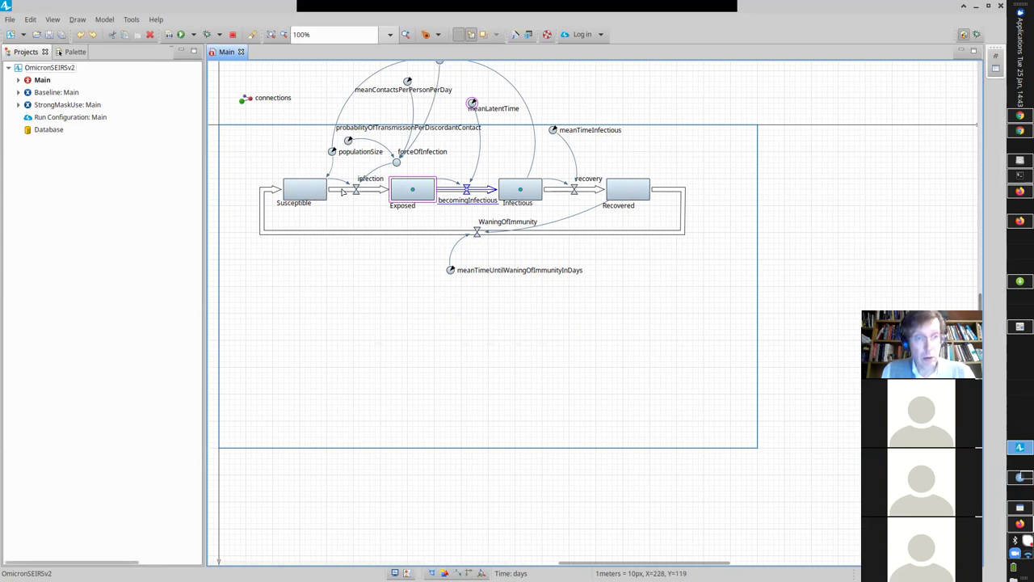
pyautogui.doubleClick(476, 193)
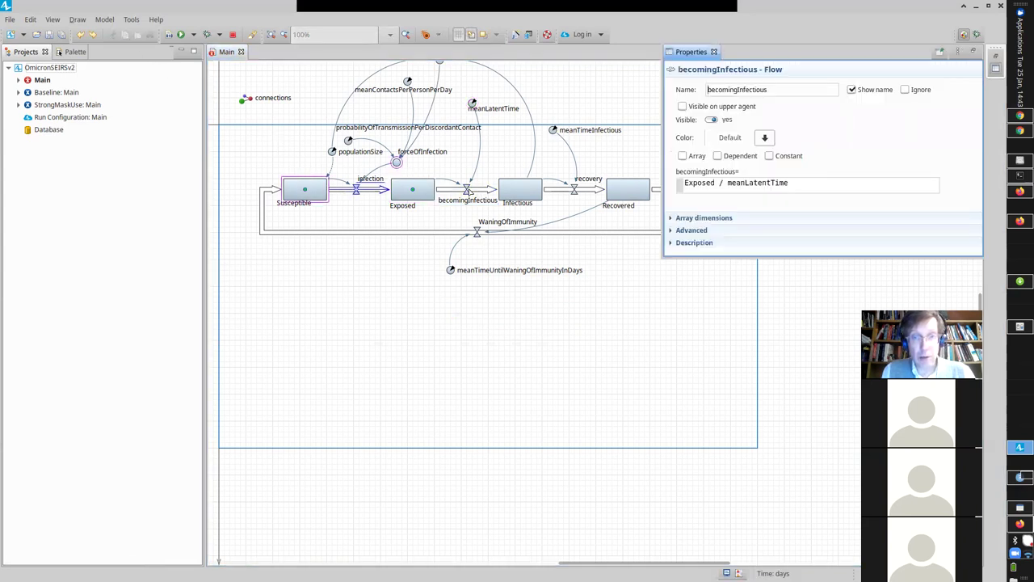
pyautogui.click(355, 189)
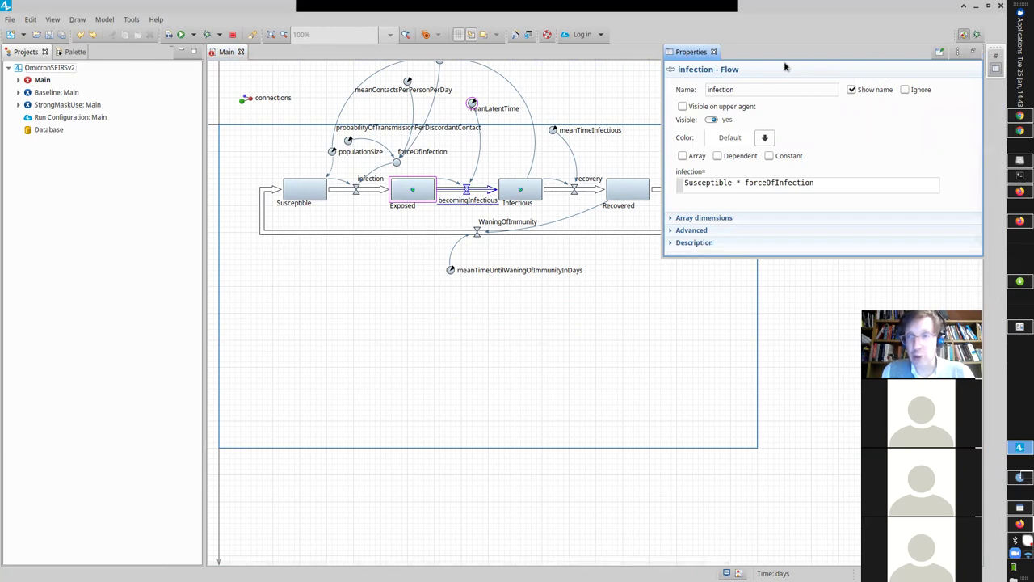
pyautogui.click(974, 51)
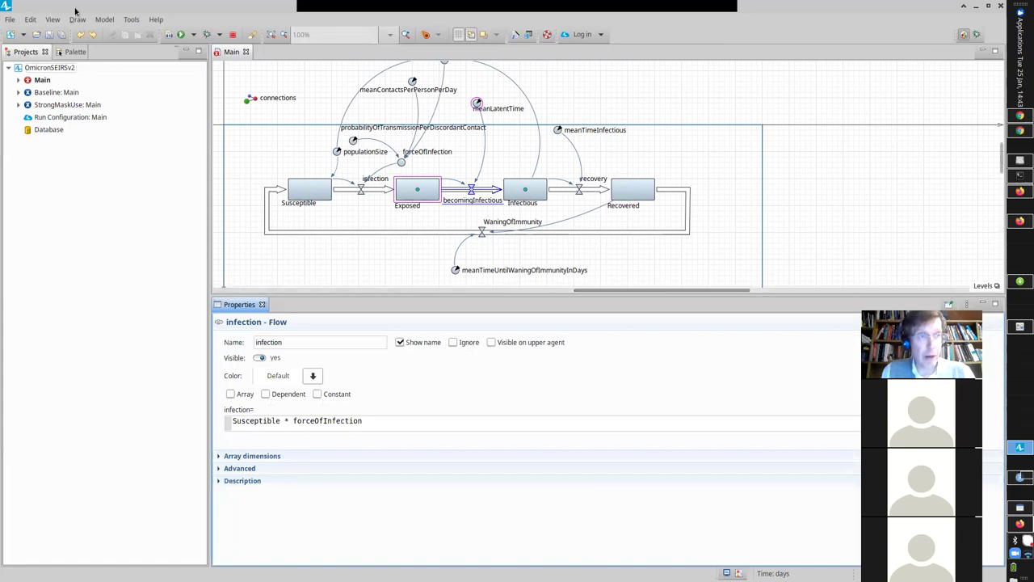
# - Turn the Properties view off and back on below the Main diagram
pyautogui.click(51, 20)
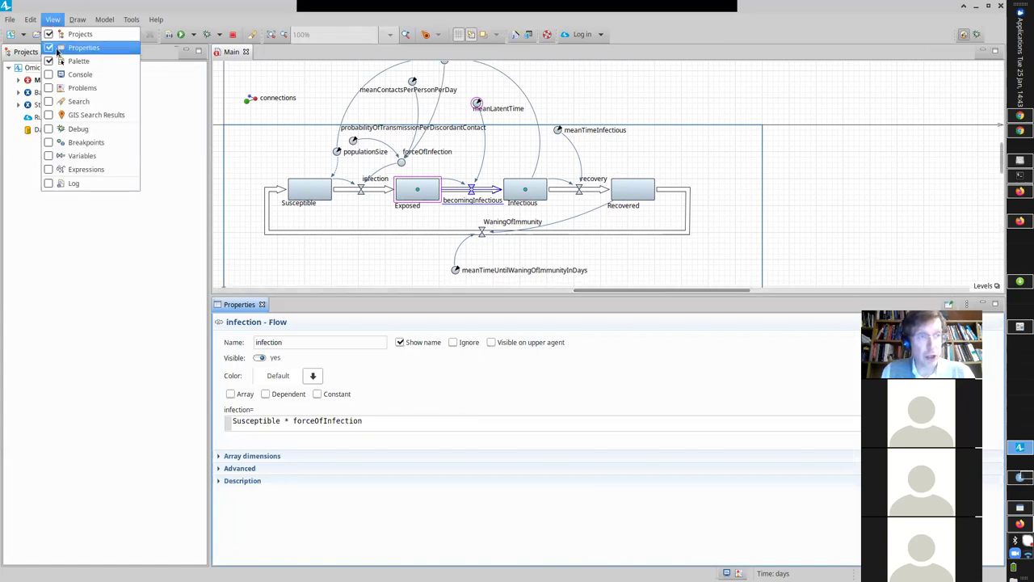
pyautogui.click(56, 49)
pyautogui.click(51, 20)
pyautogui.click(68, 49)
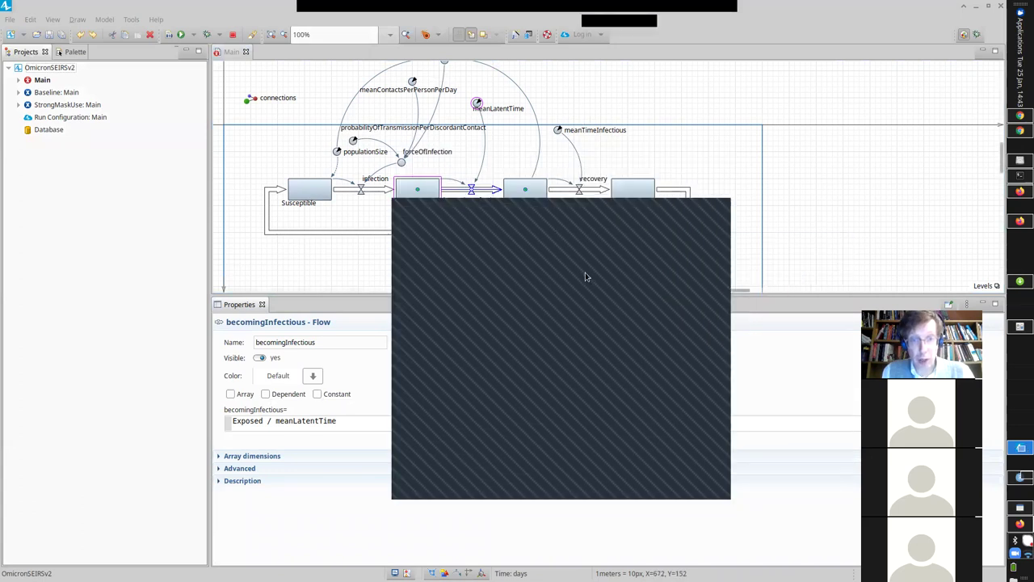
pyautogui.moveTo(549, 233); pyautogui.dragTo(205, 279)
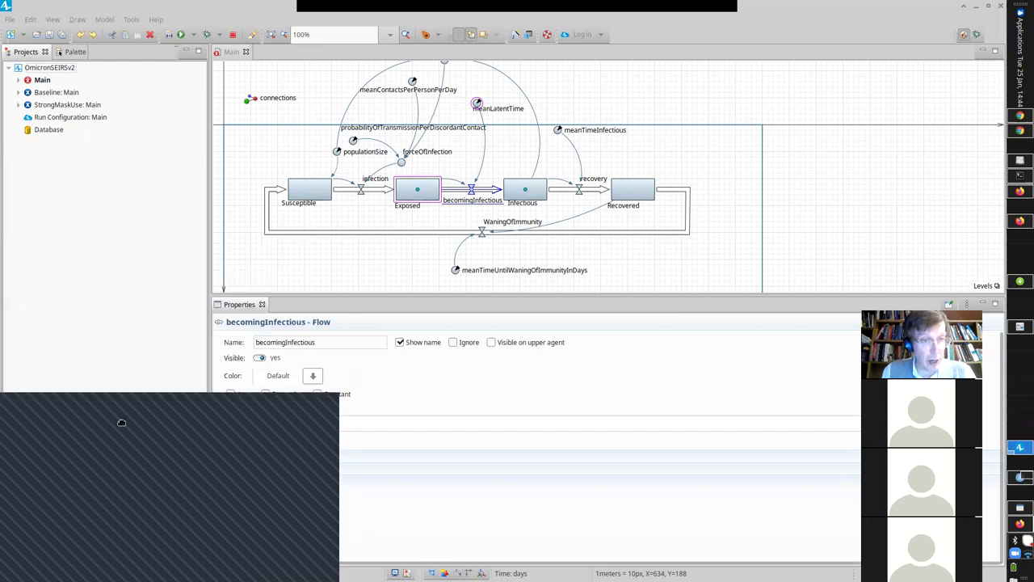
# - Select the OmicronSEIRSv2 model to view its properties, and look over the System Dynamics palette before returning to the project tree
pyautogui.click(46, 68)
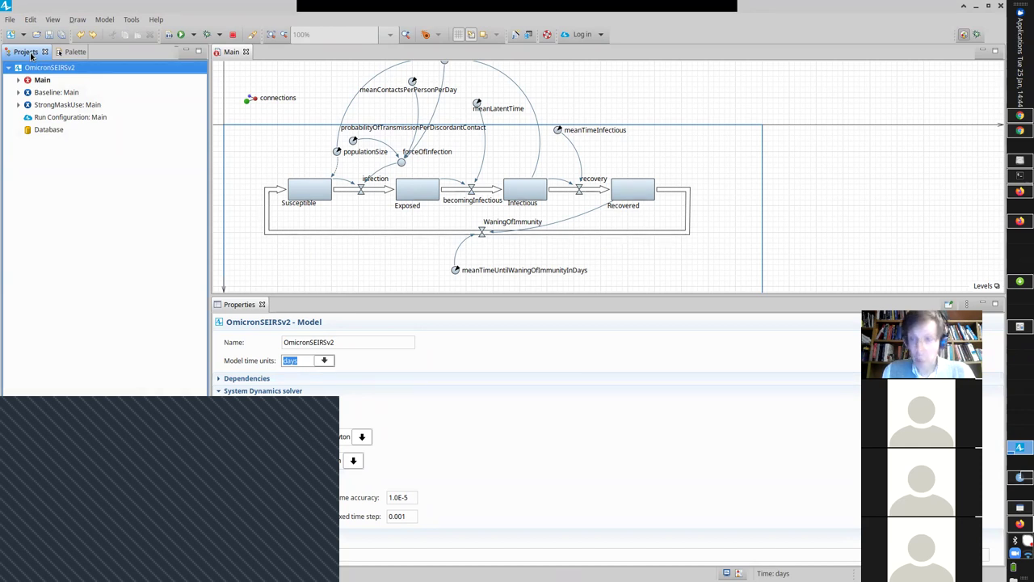
pyautogui.click(64, 54)
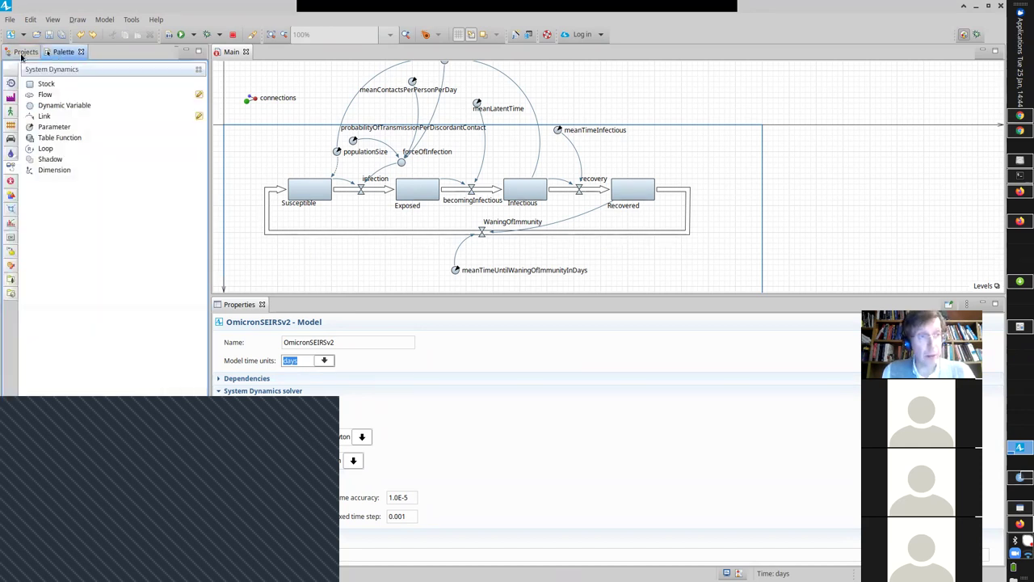
pyautogui.click(23, 52)
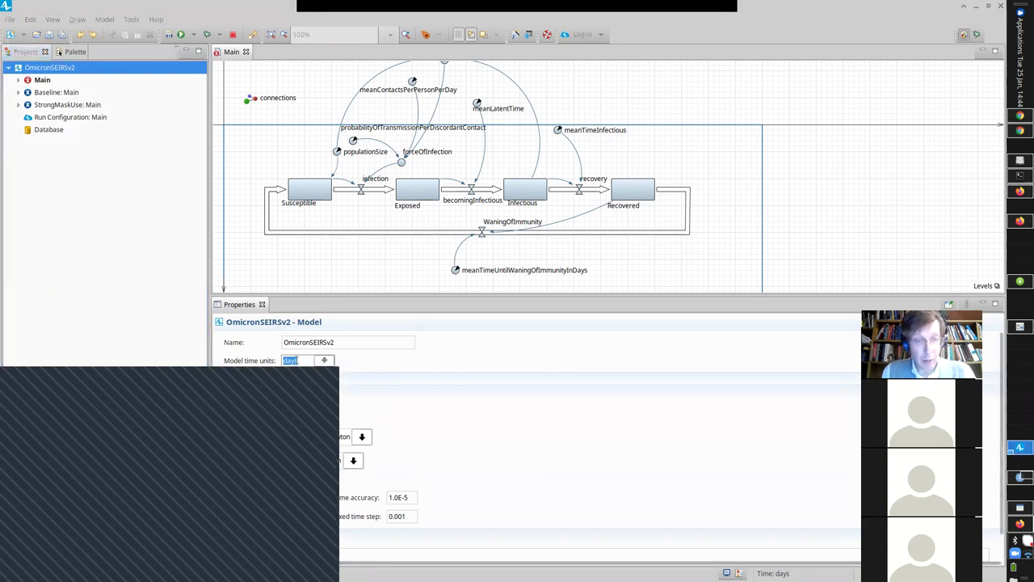
pyautogui.click(329, 365)
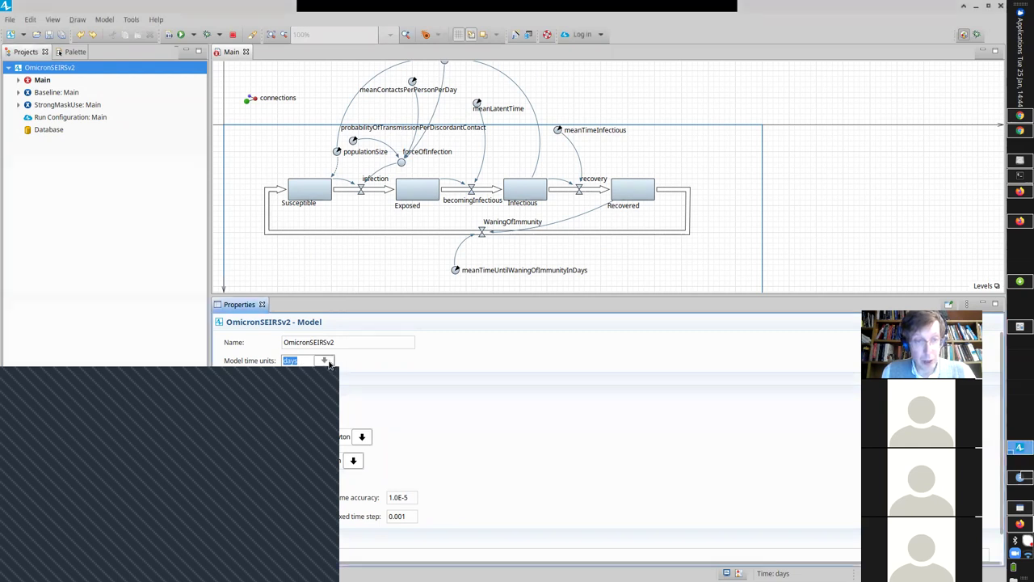
pyautogui.click(310, 426)
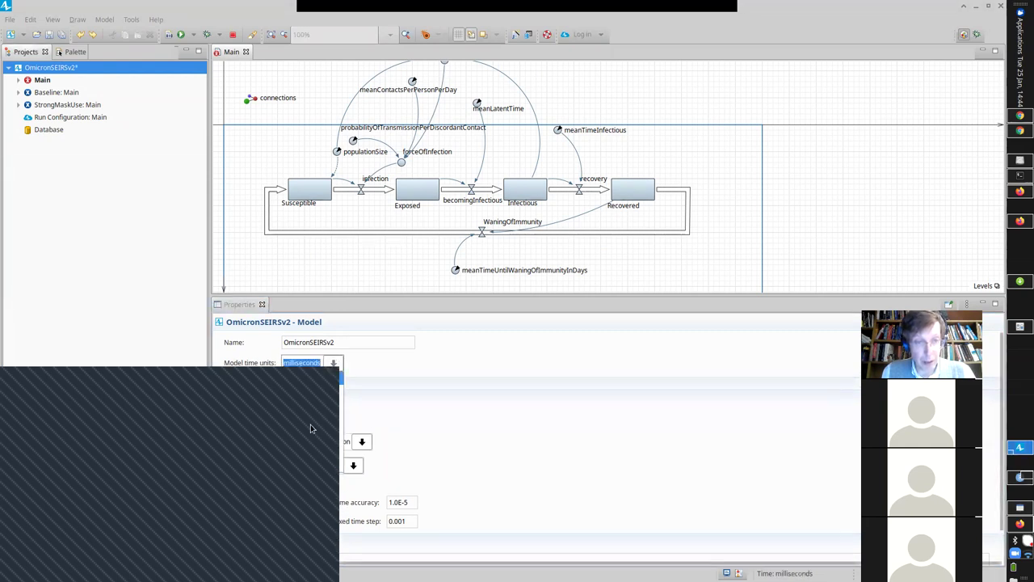
pyautogui.hotkey('ctrl', 'z')
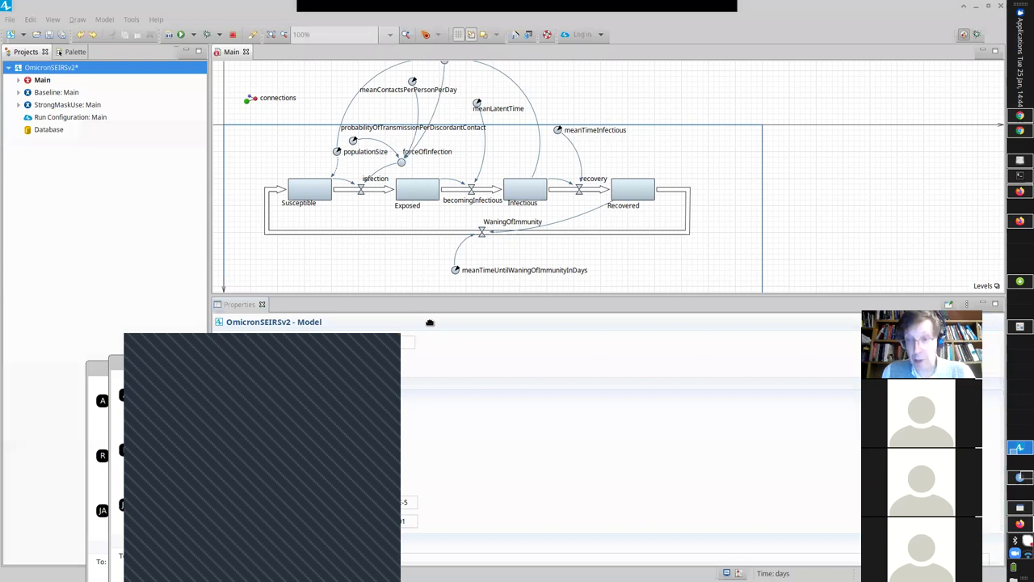
pyautogui.moveTo(321, 326); pyautogui.dragTo(214, 326)
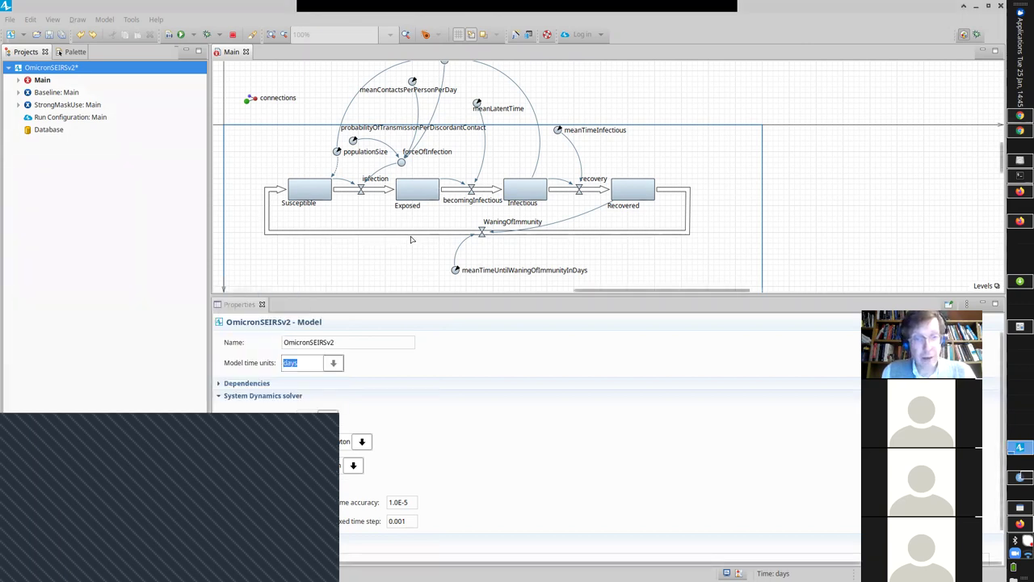
# - Delete the WaningOfImmunity flow and the two dangling links left from Recovered and meanTimeUntilWaningOfImmunityInDays
pyautogui.click(410, 235)
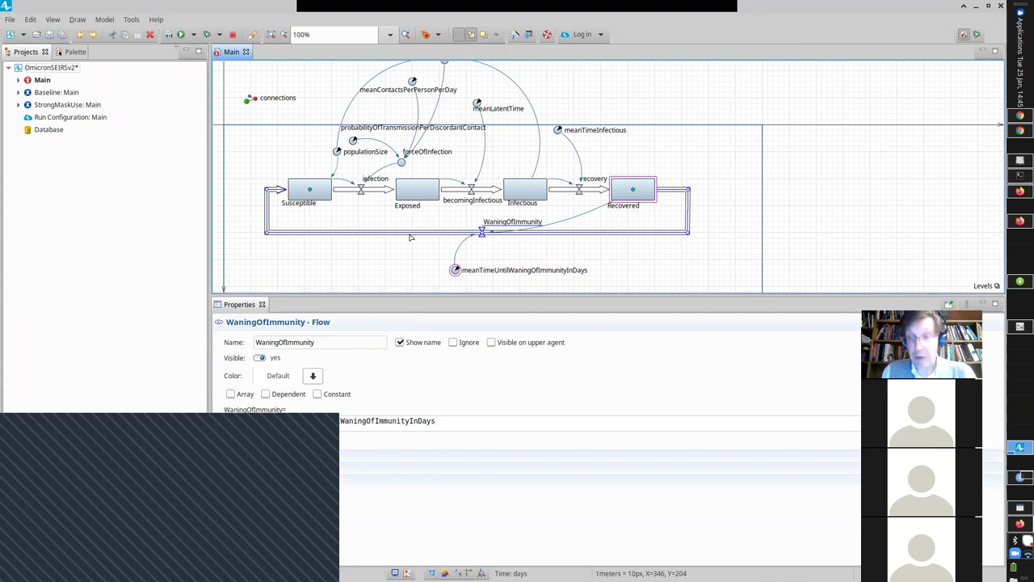
pyautogui.press('Delete')
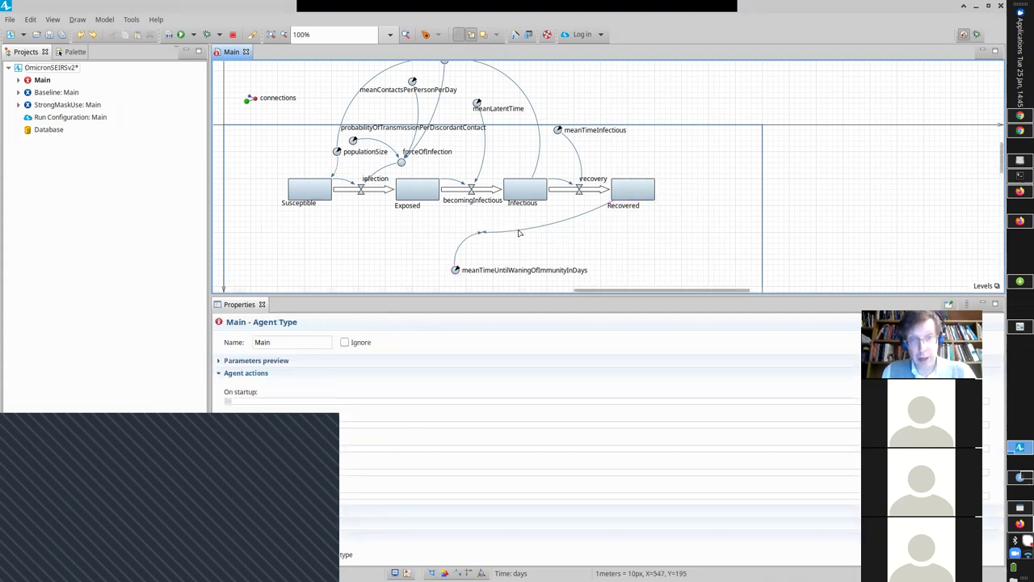
pyautogui.click(459, 246)
pyautogui.press('Delete')
pyautogui.click(460, 246)
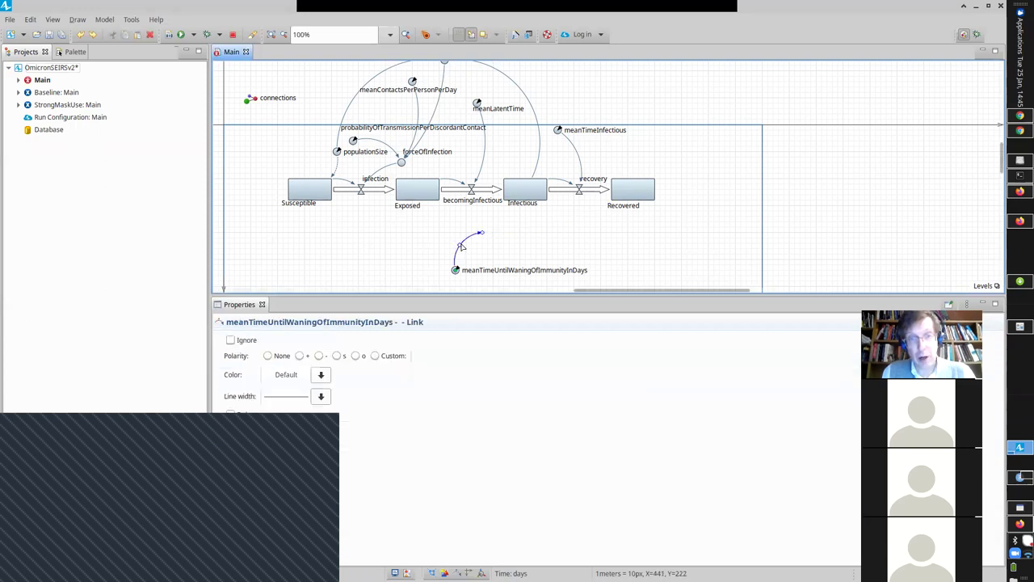
pyautogui.press('Delete')
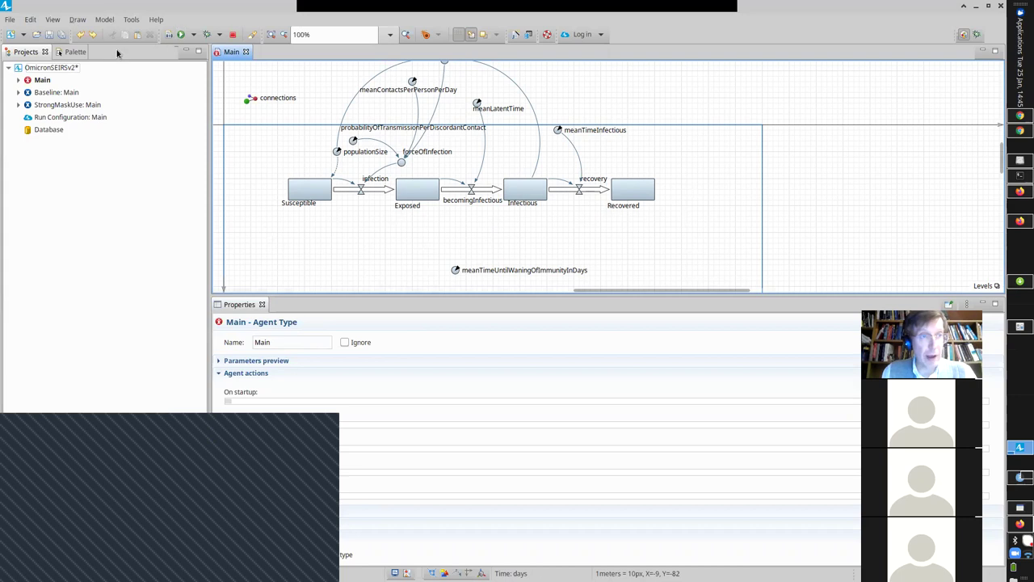
# - Show the System Dynamics palette and inspect the default value of the meanTimeUntilWaningOfImmunityInDays parameter
pyautogui.click(74, 53)
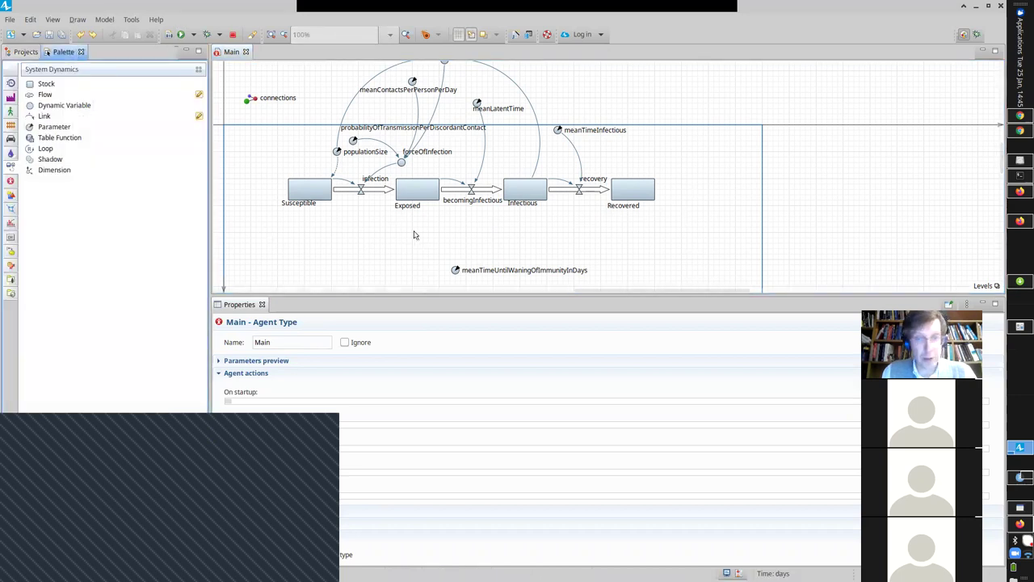
pyautogui.click(456, 271)
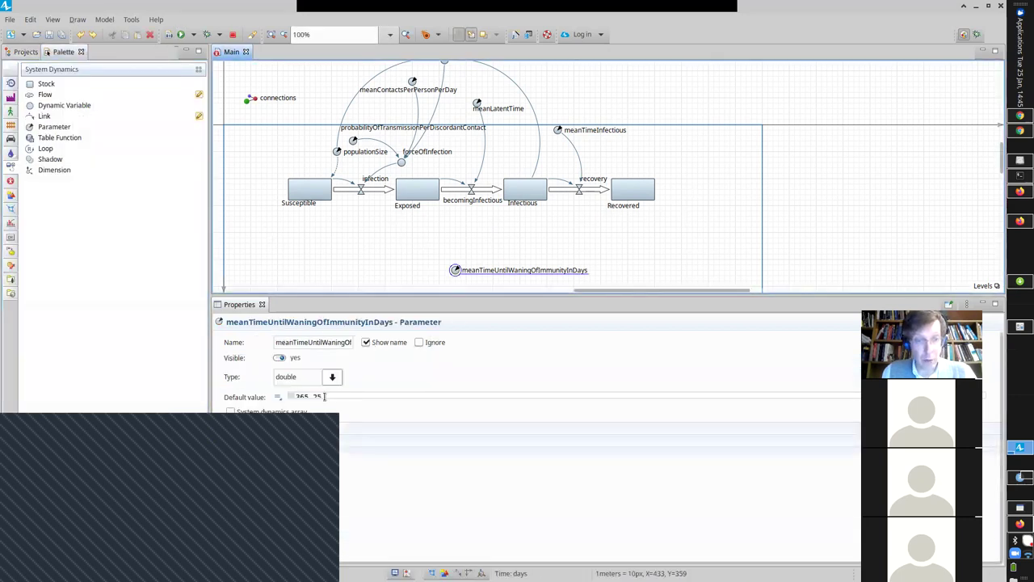
pyautogui.click(346, 395)
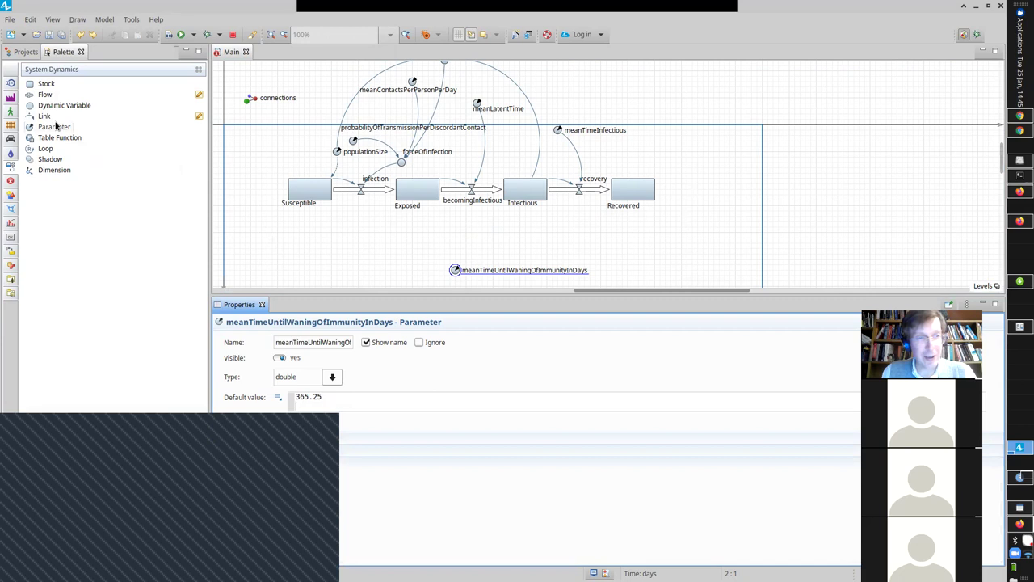
# - Add a flow leaving the Recovered stock and name it WaningOfImmunity
pyautogui.moveTo(43, 95); pyautogui.dragTo(632, 194)
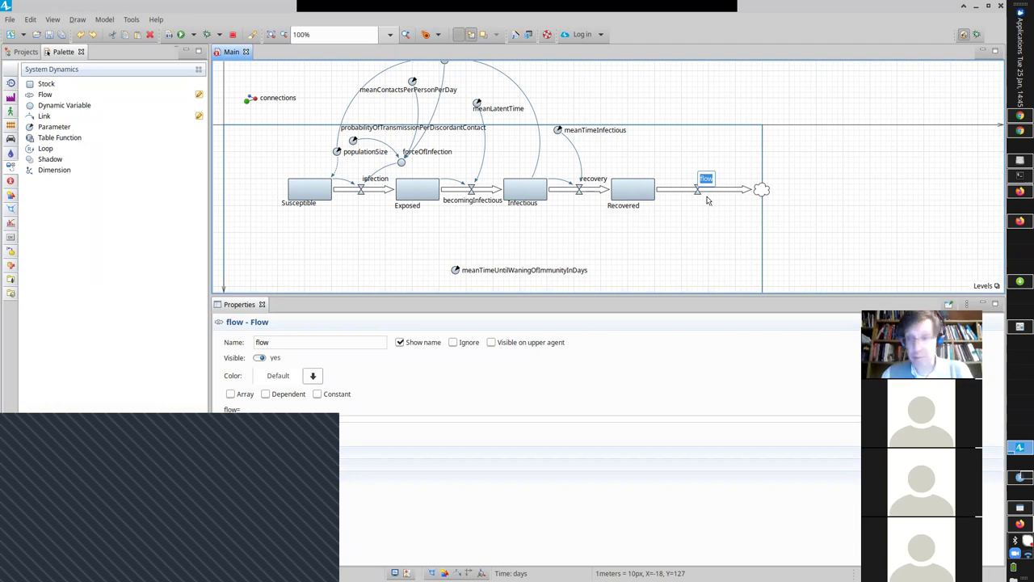
pyautogui.write('Wan')
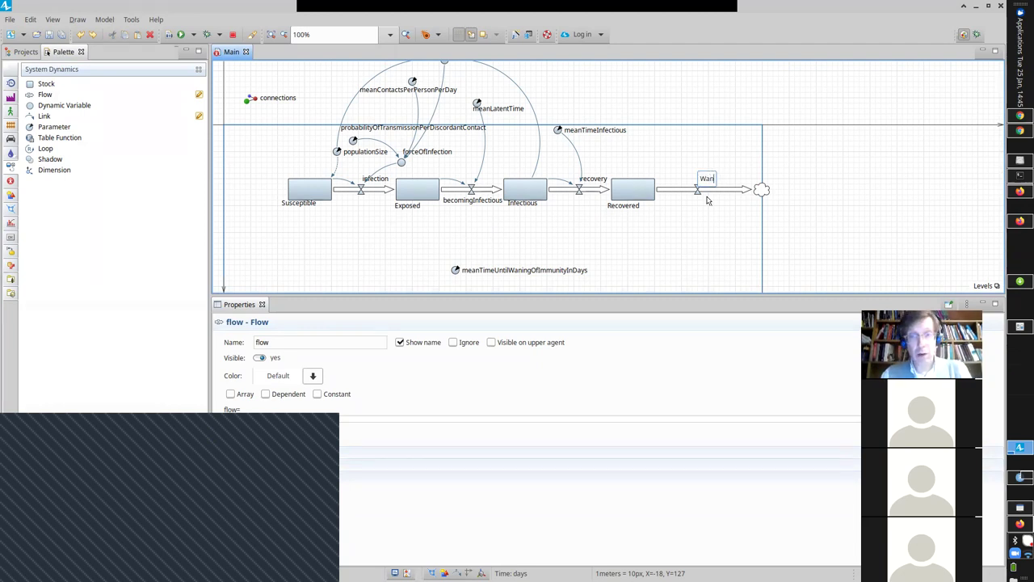
pyautogui.write('ingOfImmunity')
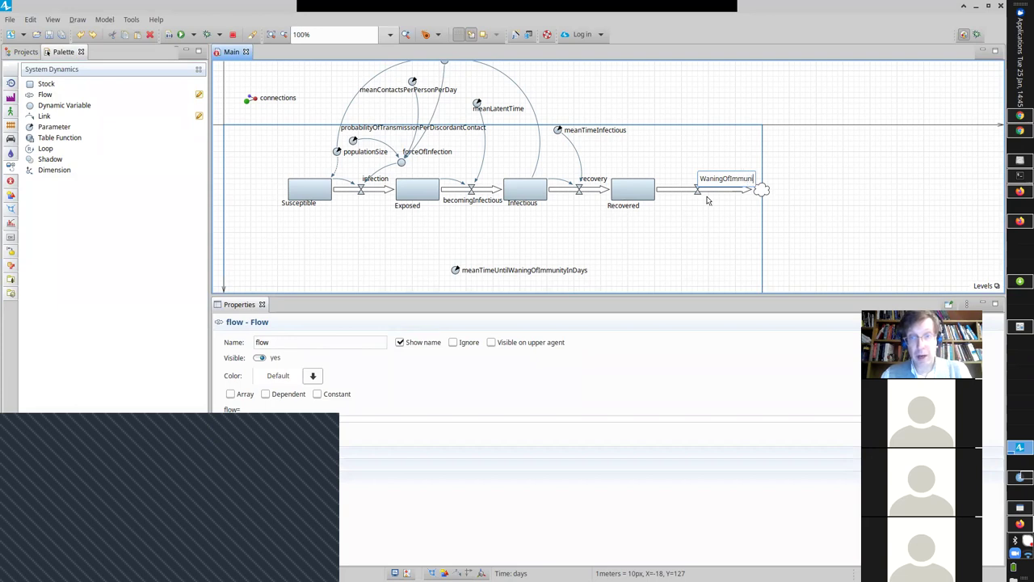
pyautogui.press('Return')
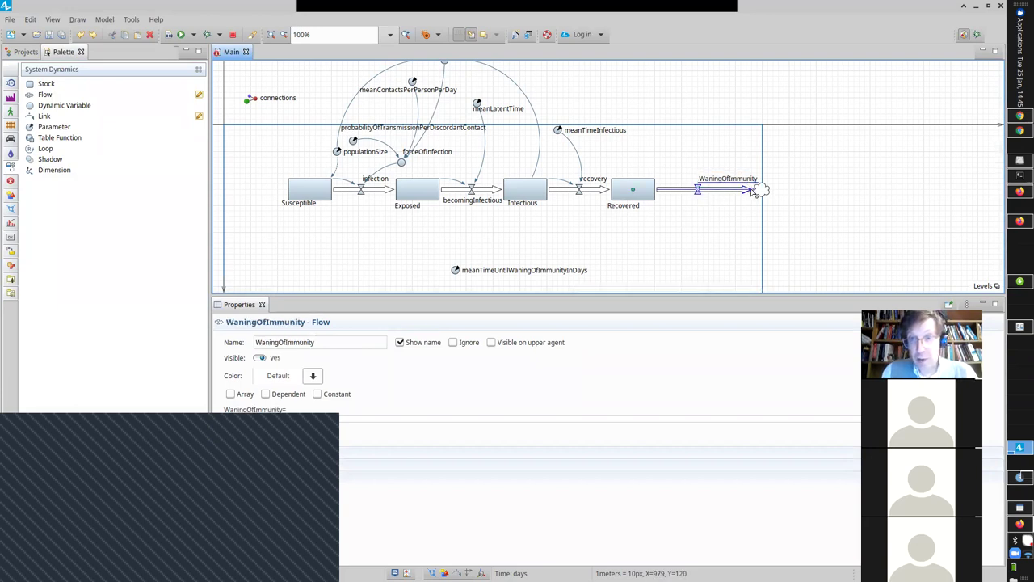
# - Try to connect the end of the WaningOfImmunity flow straight to the Susceptible stock, and undo that change
pyautogui.moveTo(753, 190); pyautogui.dragTo(314, 189)
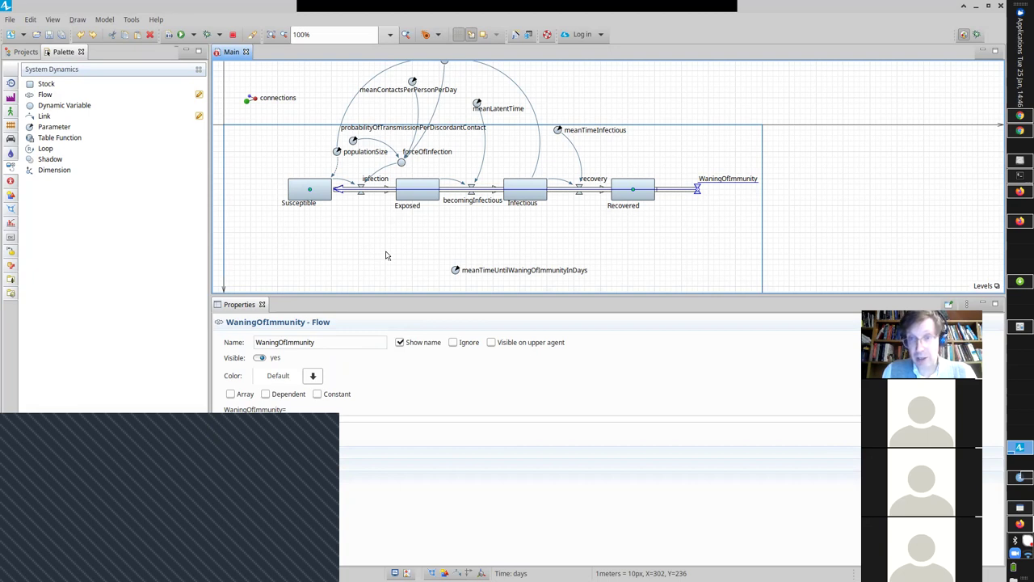
pyautogui.hotkey('ctrl', 'z')
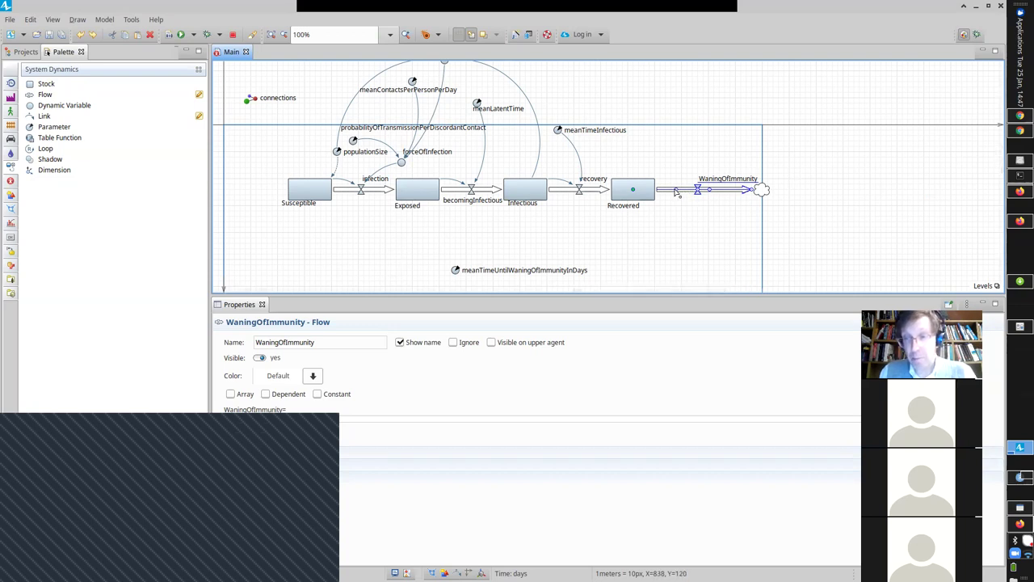
# - Bend the WaningOfImmunity flow so it runs beneath the stocks, with its valve midway and its open end beside Susceptible
pyautogui.moveTo(697, 190); pyautogui.dragTo(677, 239)
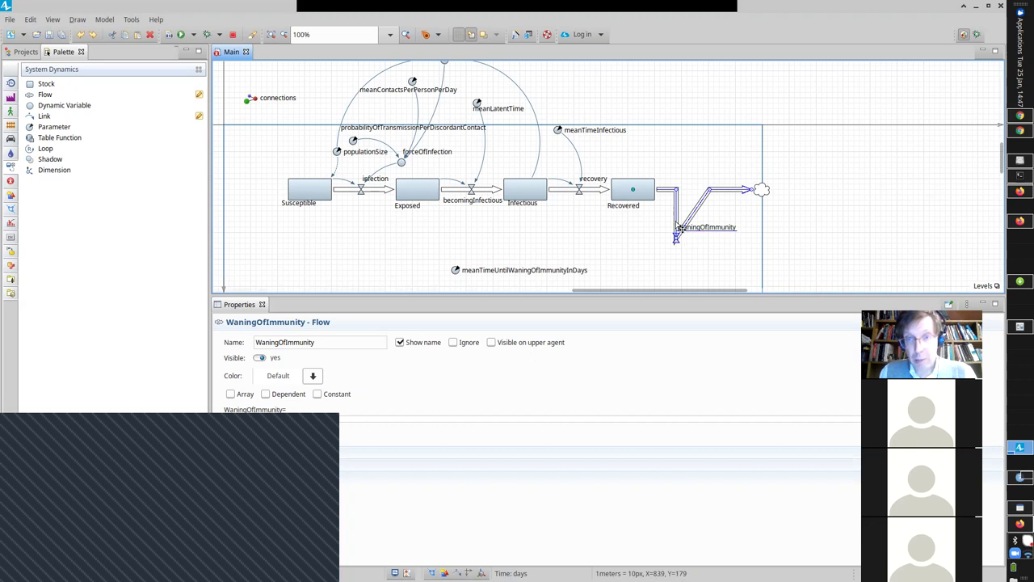
pyautogui.doubleClick(678, 227)
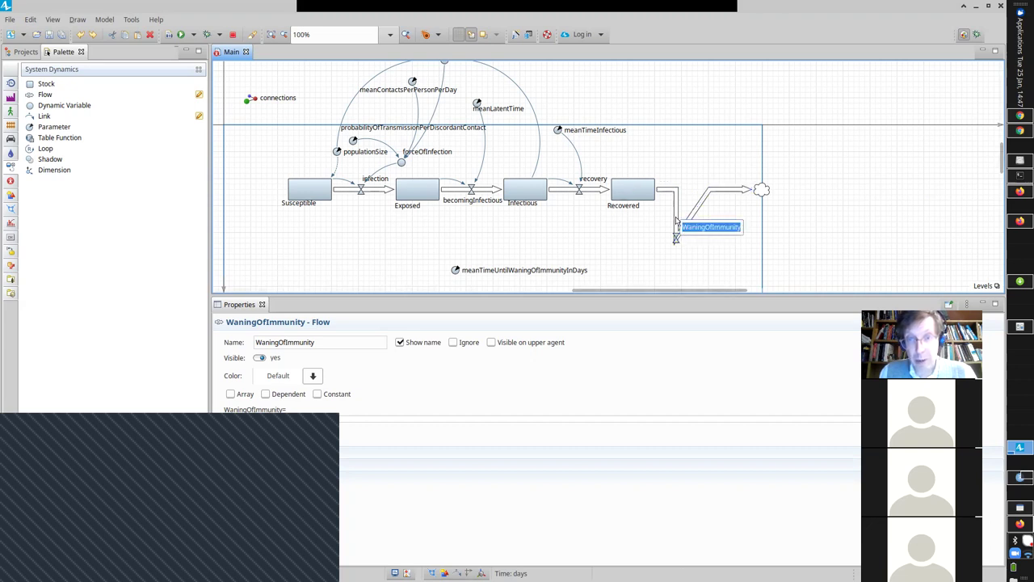
pyautogui.click(677, 237)
pyautogui.moveTo(677, 239); pyautogui.dragTo(484, 221)
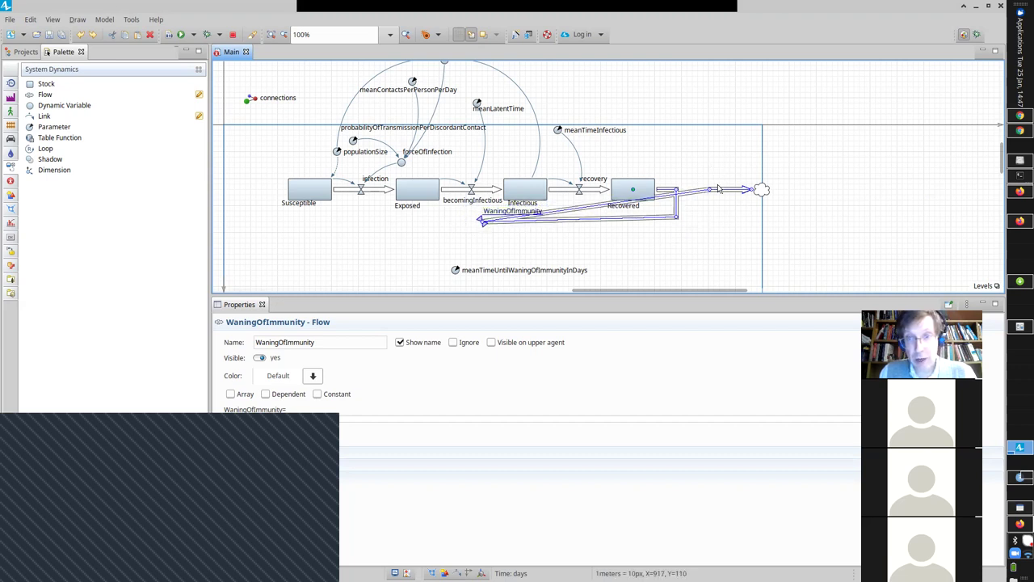
pyautogui.moveTo(714, 192); pyautogui.dragTo(255, 221)
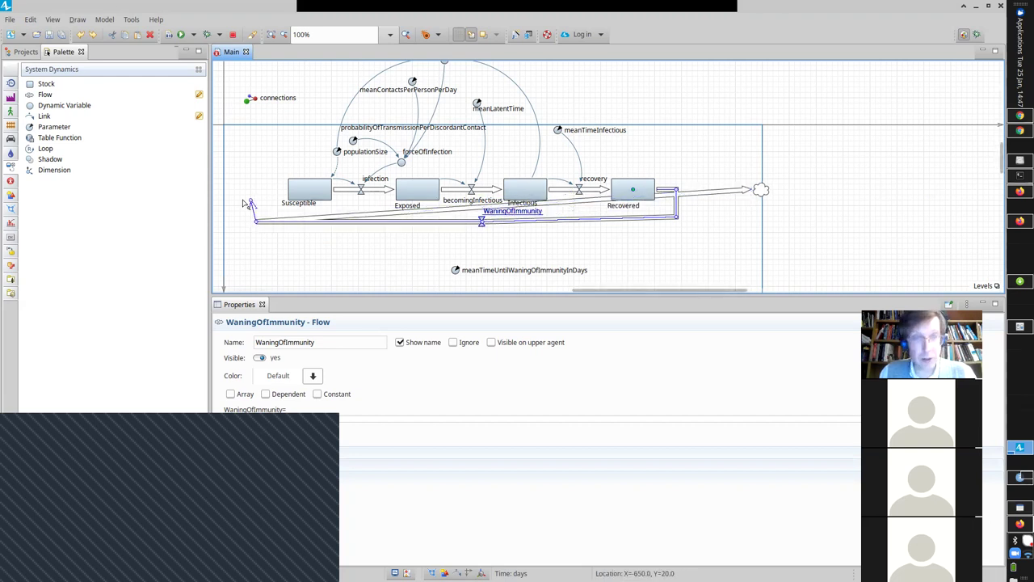
pyautogui.moveTo(264, 197); pyautogui.dragTo(255, 184)
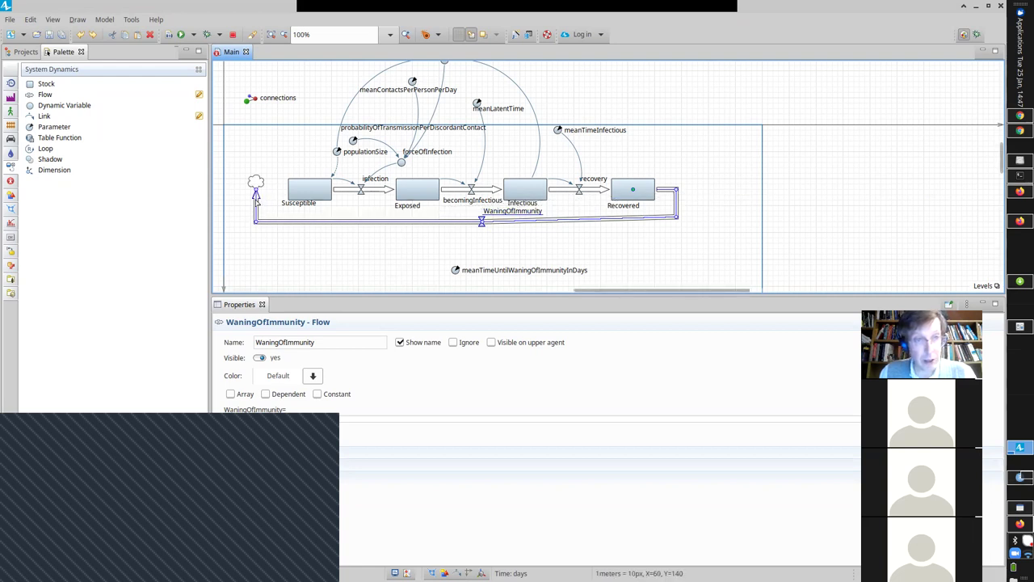
# - Attach the end of the WaningOfImmunity flow to the Susceptible stock and level the segment running beneath the stocks
pyautogui.moveTo(256, 189); pyautogui.dragTo(291, 194)
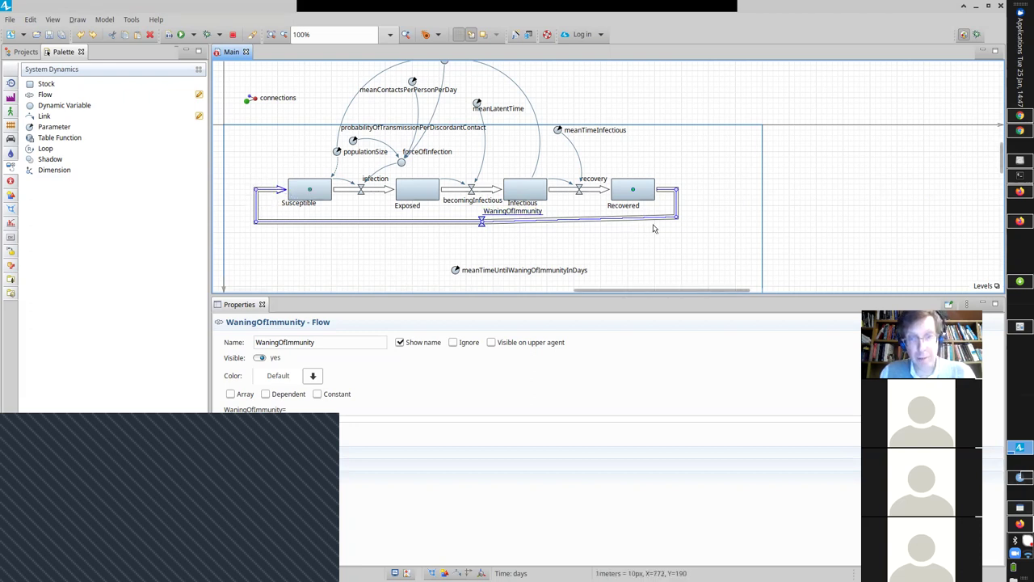
pyautogui.moveTo(676, 220); pyautogui.dragTo(677, 227)
pyautogui.moveTo(677, 226); pyautogui.dragTo(678, 228)
# - Draw a link from the meanTimeUntilWaningOfImmunityInDays parameter to the WaningOfImmunity flow
pyautogui.click(34, 120)
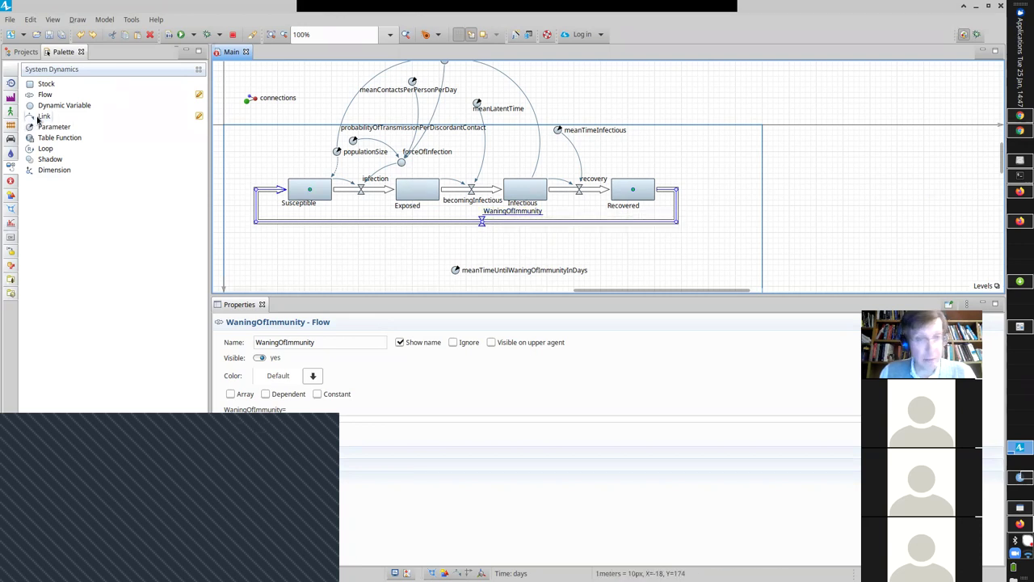
pyautogui.click(482, 220)
pyautogui.click(432, 224)
pyautogui.moveTo(432, 224); pyautogui.dragTo(456, 271)
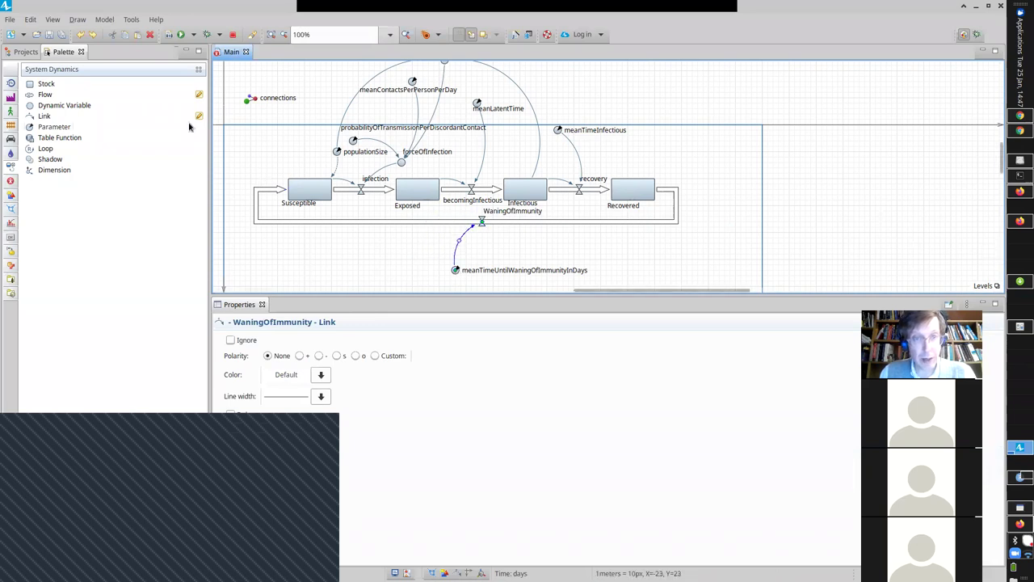
# - Move the WaningOfImmunity flow lower with its start reattached to Recovered, and draw a link from Recovered to the flow
pyautogui.moveTo(415, 225); pyautogui.dragTo(414, 241)
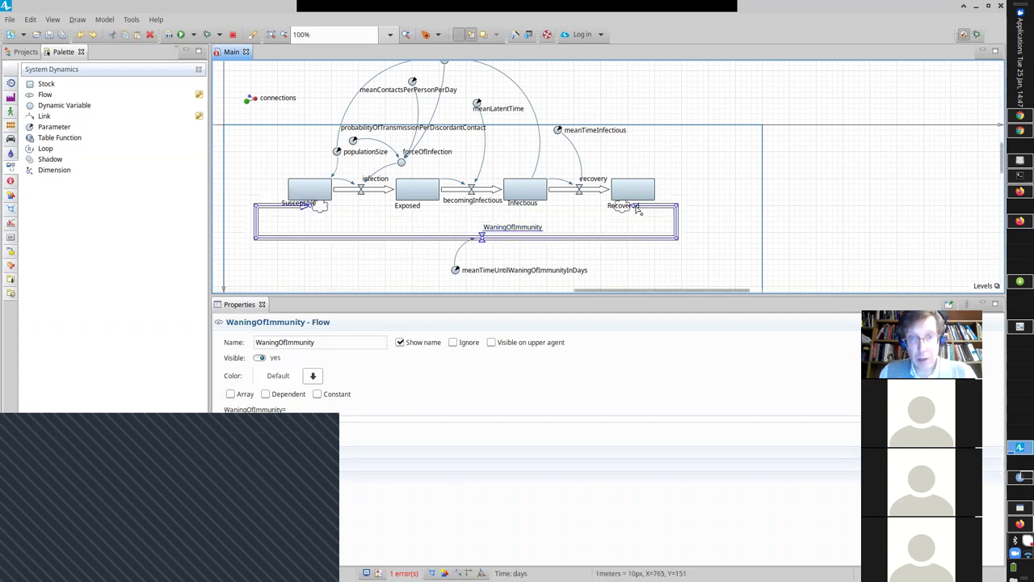
pyautogui.moveTo(642, 210); pyautogui.dragTo(679, 191)
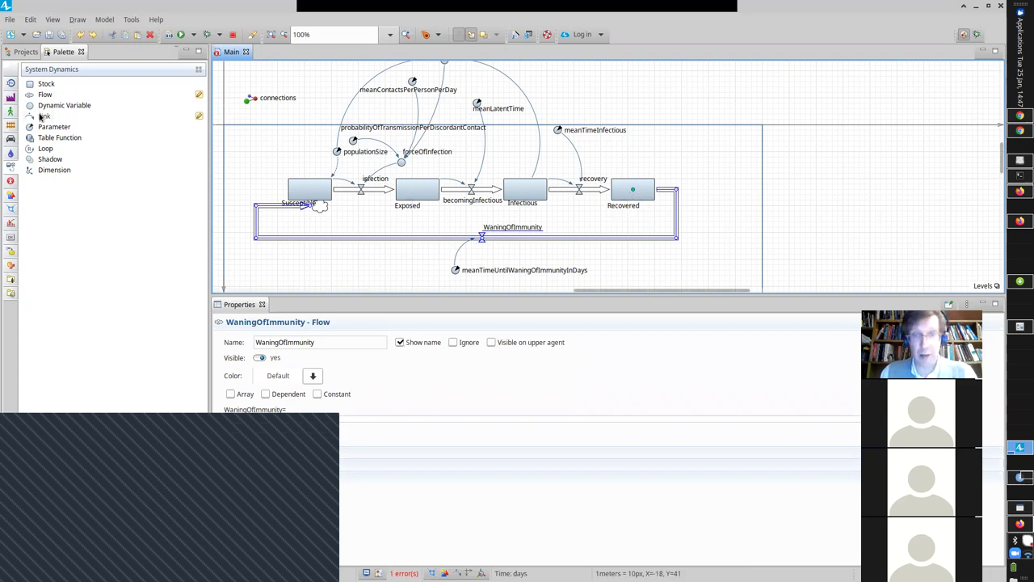
pyautogui.moveTo(40, 117); pyautogui.dragTo(492, 238)
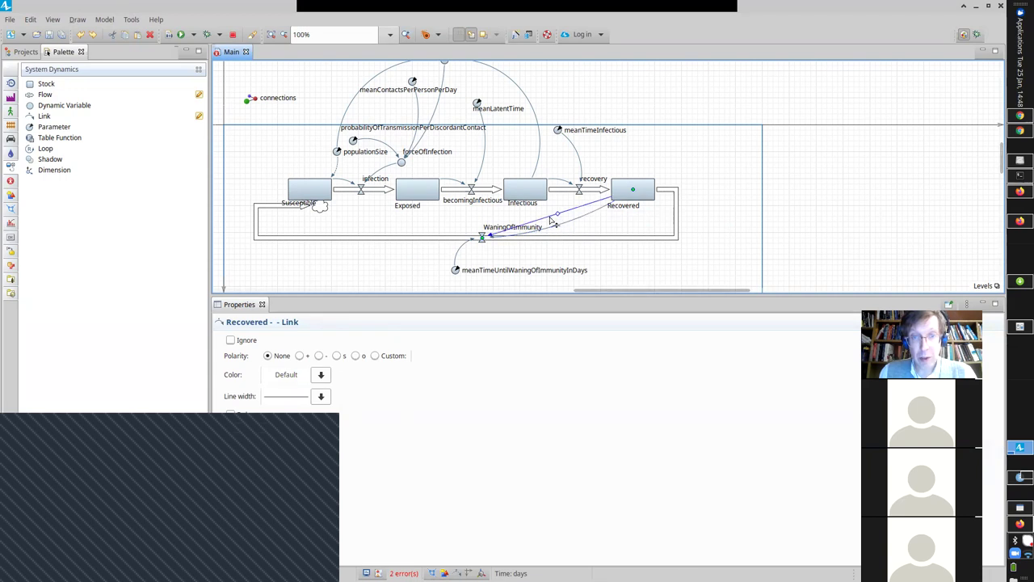
# - Set the WaningOfImmunity rate equation to Recovered / meanTimeUntilWaningOfImmunityInDays and attach the flow's loose end to the Susceptible stock
pyautogui.click(502, 240)
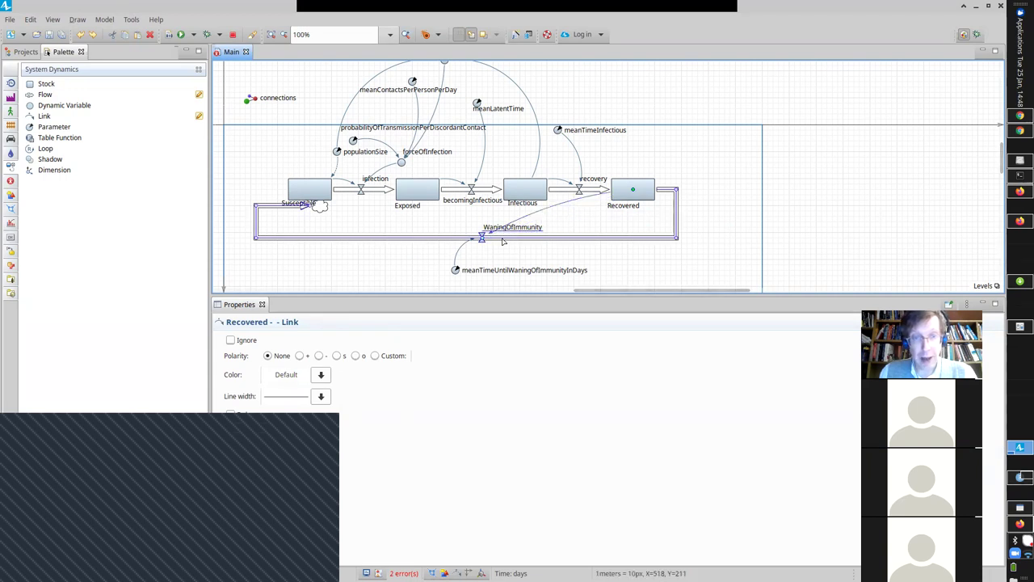
pyautogui.click(352, 420)
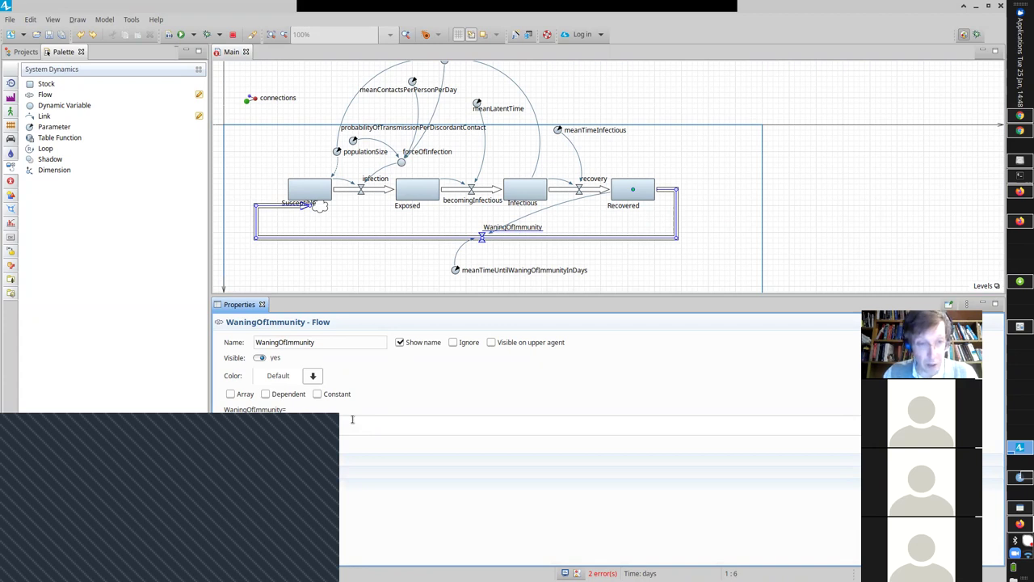
pyautogui.hotkey('ctrl', 'space')
pyautogui.press('Return')
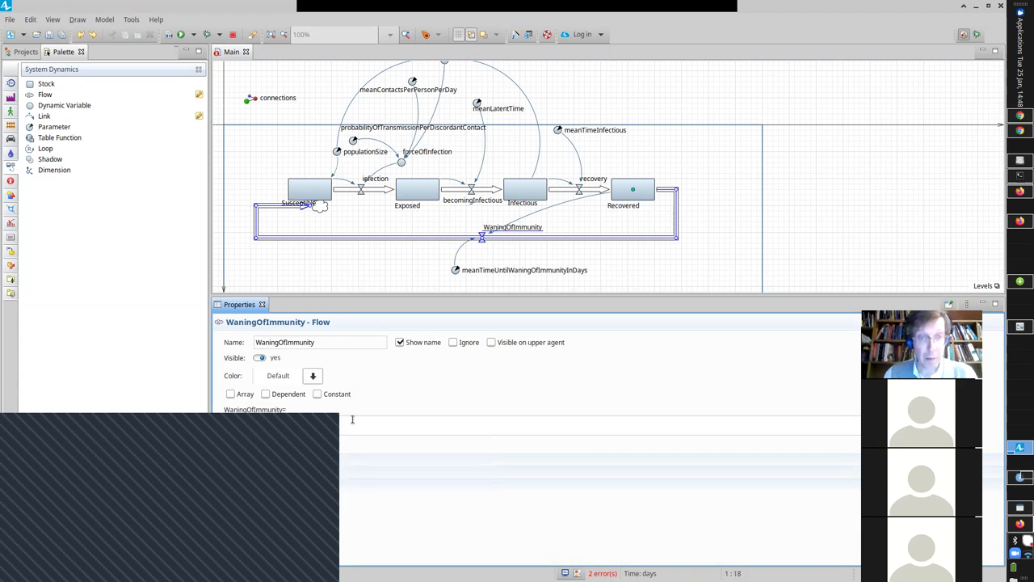
pyautogui.hotkey('ctrl', 'space')
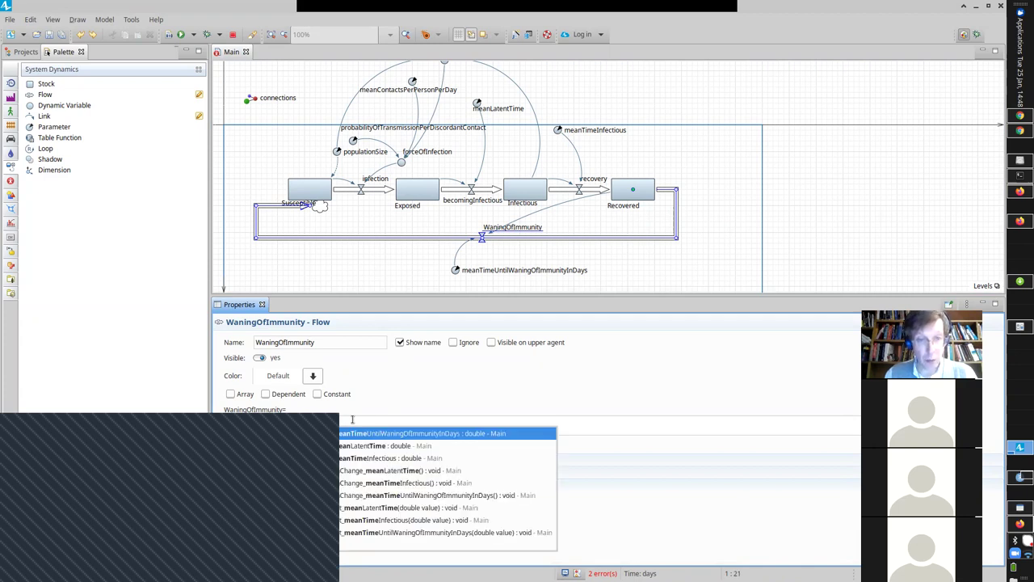
pyautogui.press('Return')
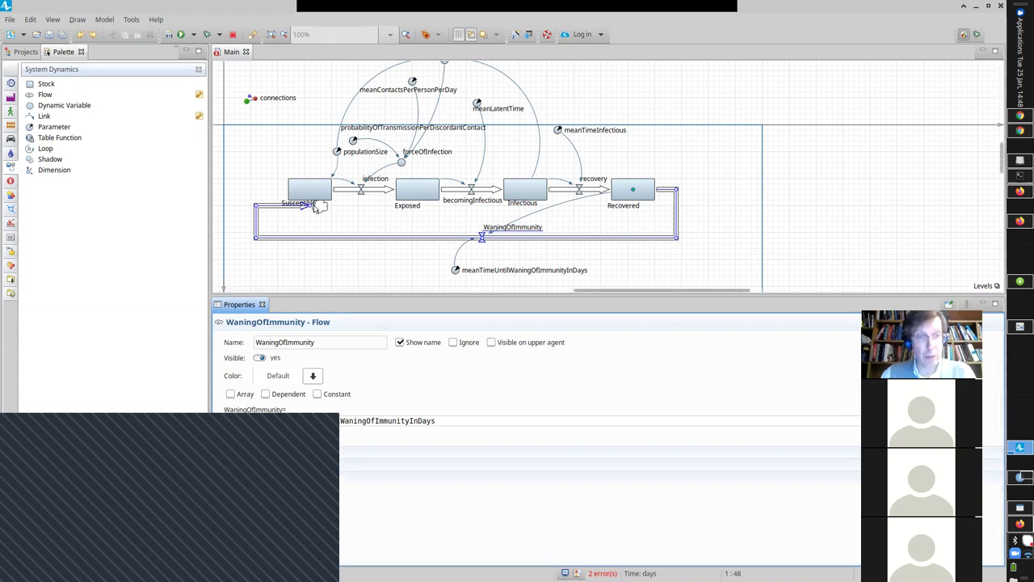
pyautogui.moveTo(317, 206); pyautogui.dragTo(266, 190)
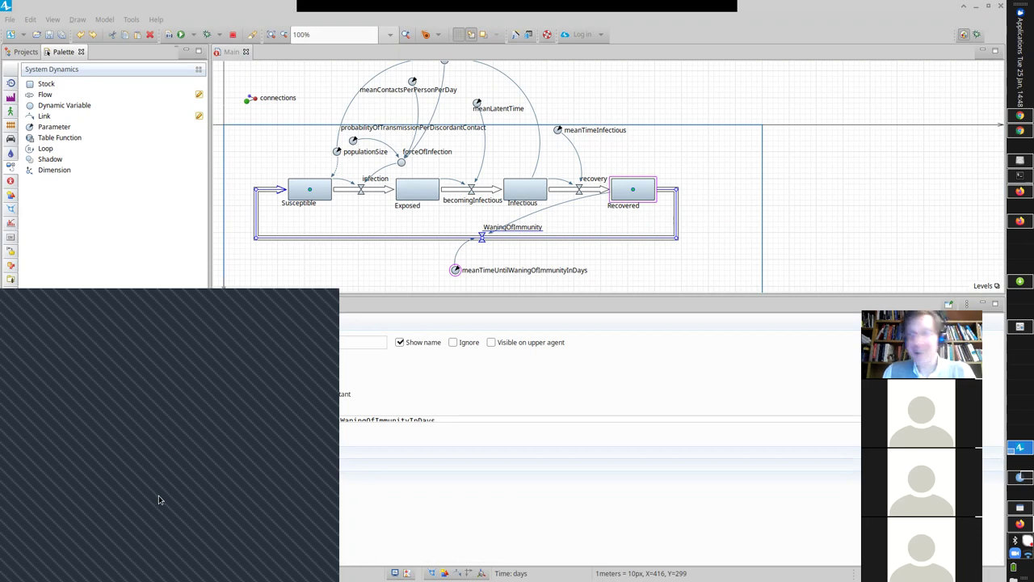
pyautogui.click(261, 327)
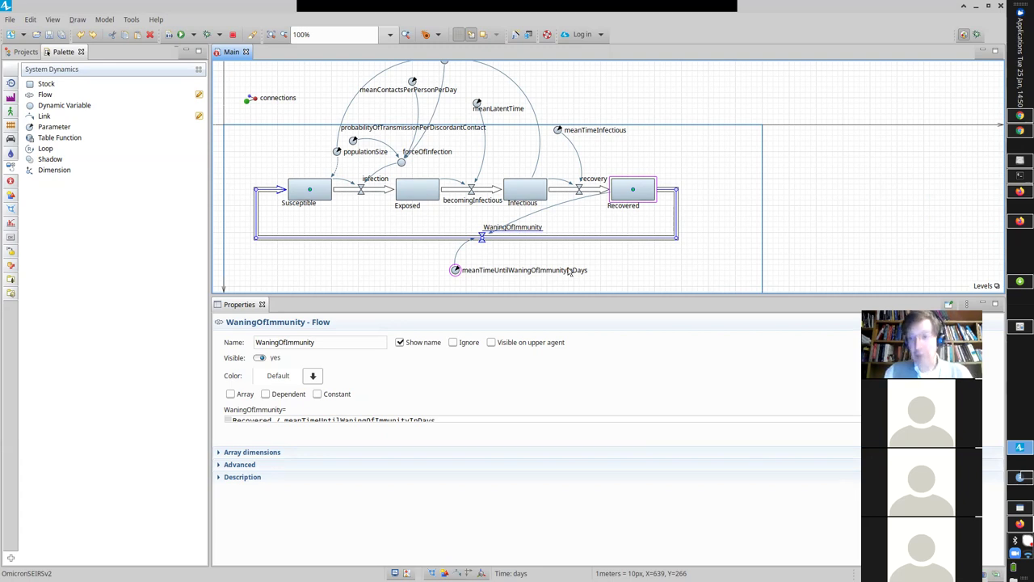
# - Delete the link from Recovered to the WaningOfImmunity flow
pyautogui.scroll(1, 569, 272)
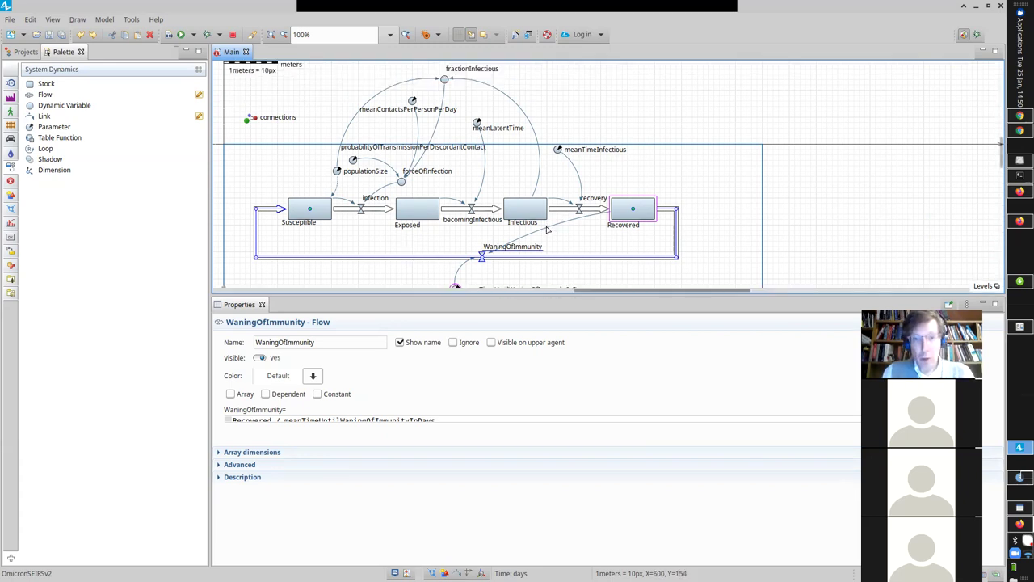
pyautogui.rightClick(546, 231)
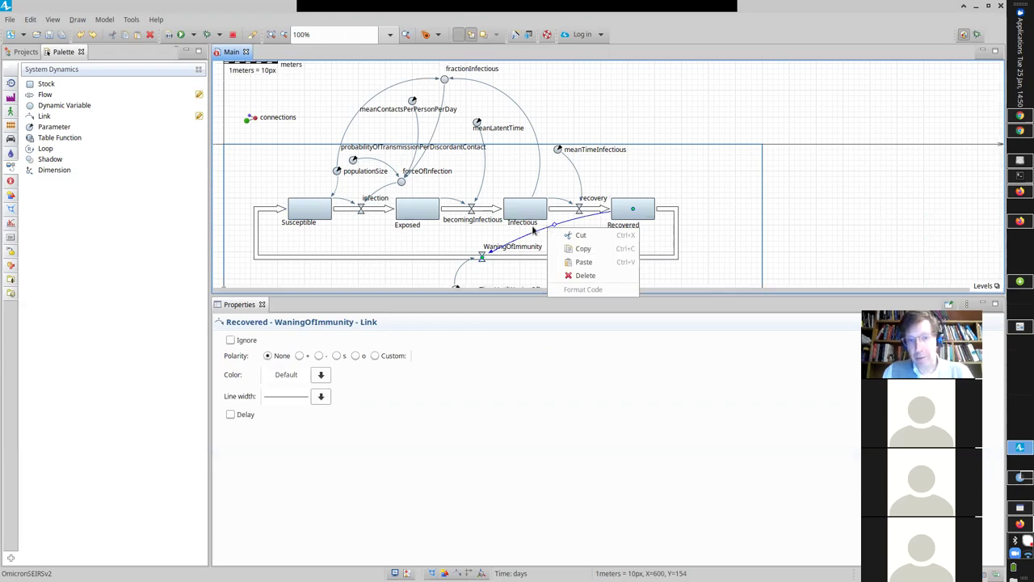
pyautogui.press('Escape')
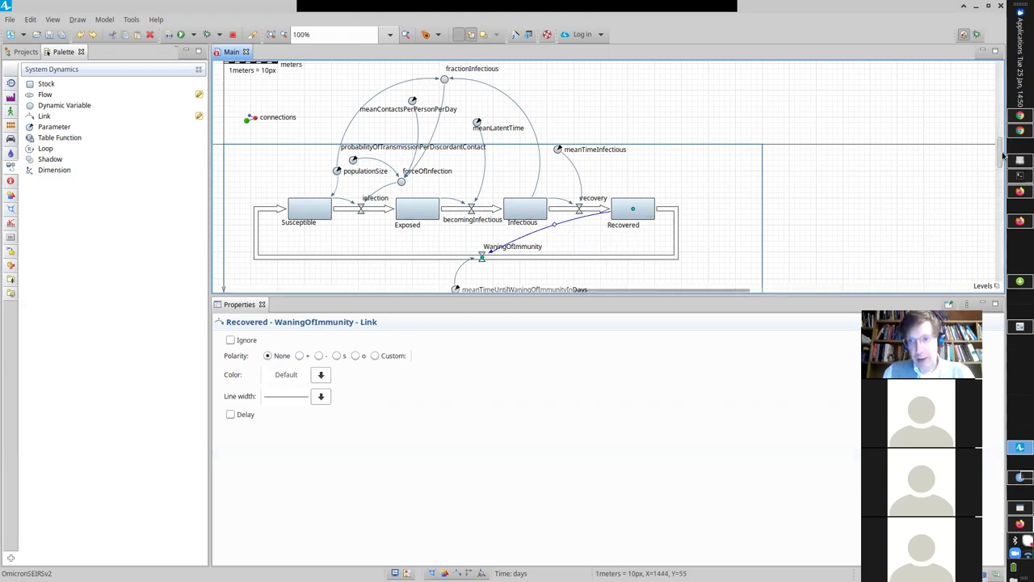
pyautogui.moveTo(1002, 155); pyautogui.dragTo(1001, 170)
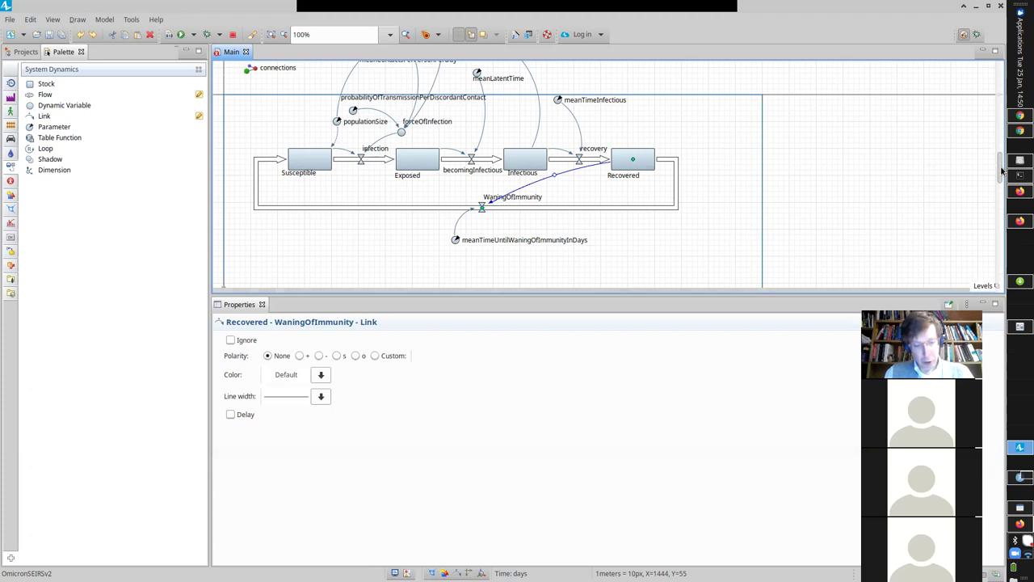
pyautogui.click(660, 76)
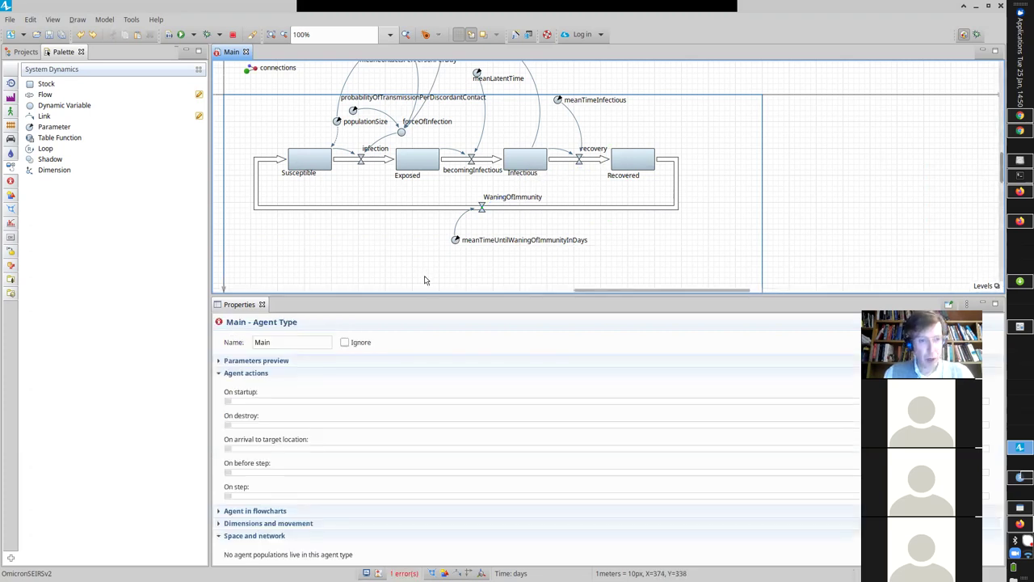
# - Inspect the error flagged on the WaningOfImmunity flow's rate equation
pyautogui.click(482, 210)
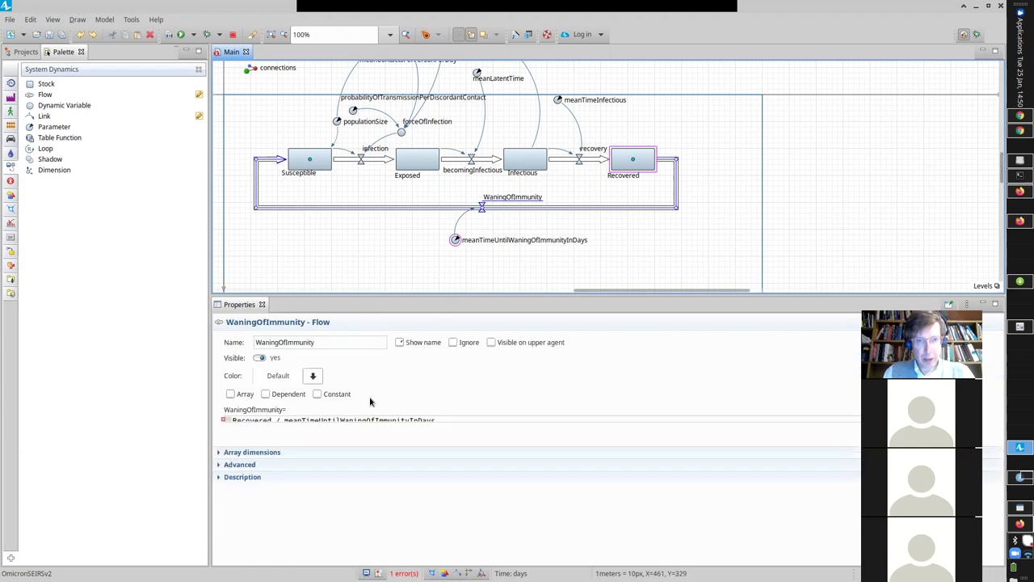
pyautogui.click(456, 418)
pyautogui.press('Return')
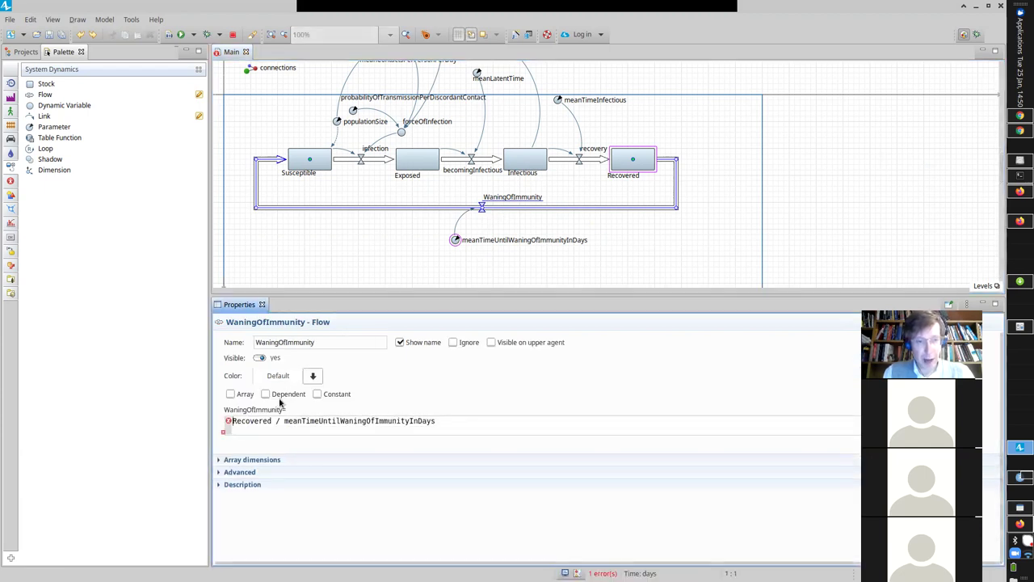
pyautogui.click(230, 425)
pyautogui.moveTo(231, 425)
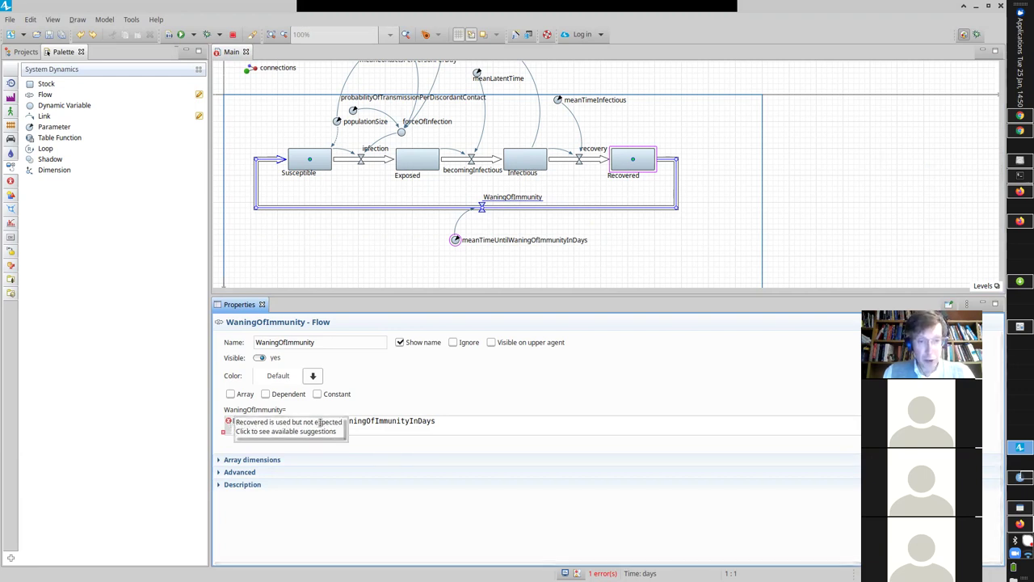
# - Draw a new link from the Recovered stock to the valve of the WaningOfImmunity flow
pyautogui.click(22, 51)
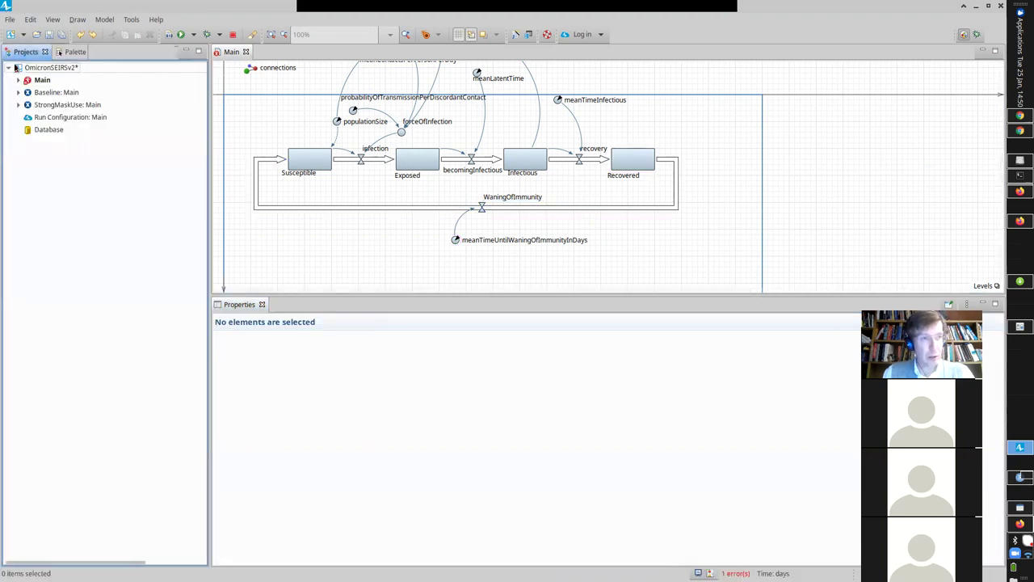
pyautogui.click(68, 53)
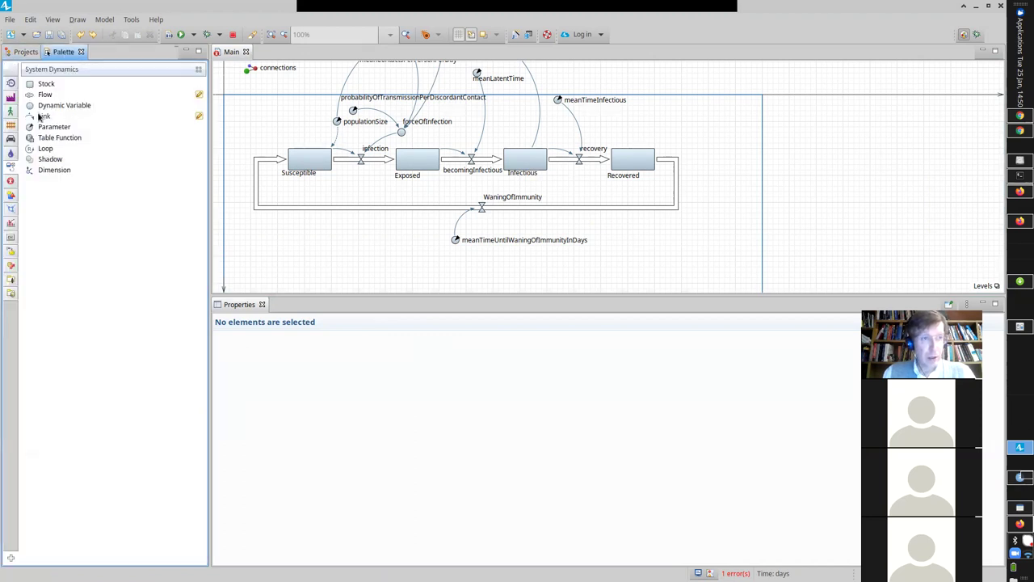
pyautogui.click(43, 116)
pyautogui.click(627, 170)
pyautogui.click(686, 166)
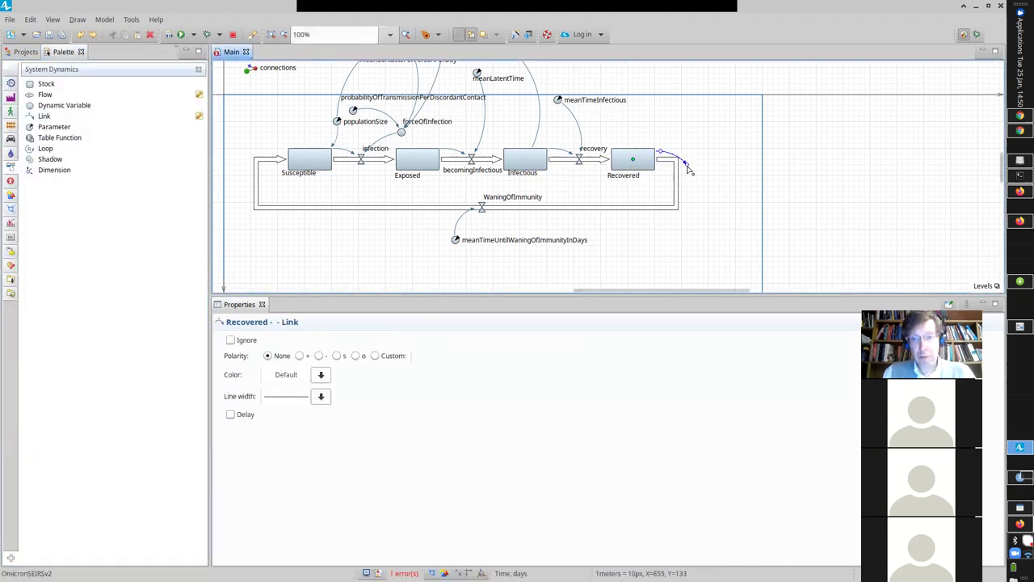
pyautogui.moveTo(687, 165); pyautogui.dragTo(482, 208)
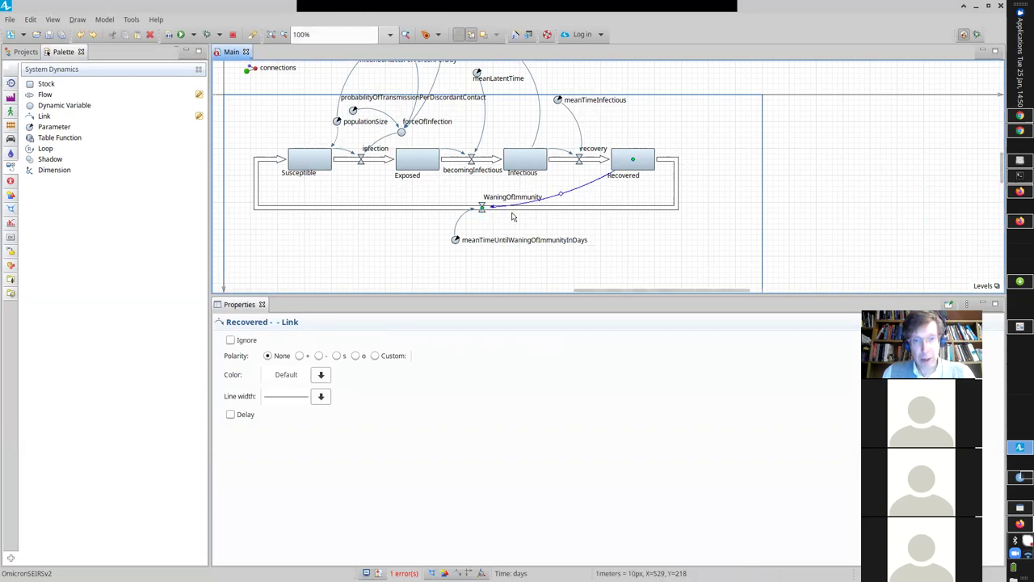
# - Replace Recovered with foobar in the WaningOfImmunity flow's rate equation
pyautogui.click(402, 206)
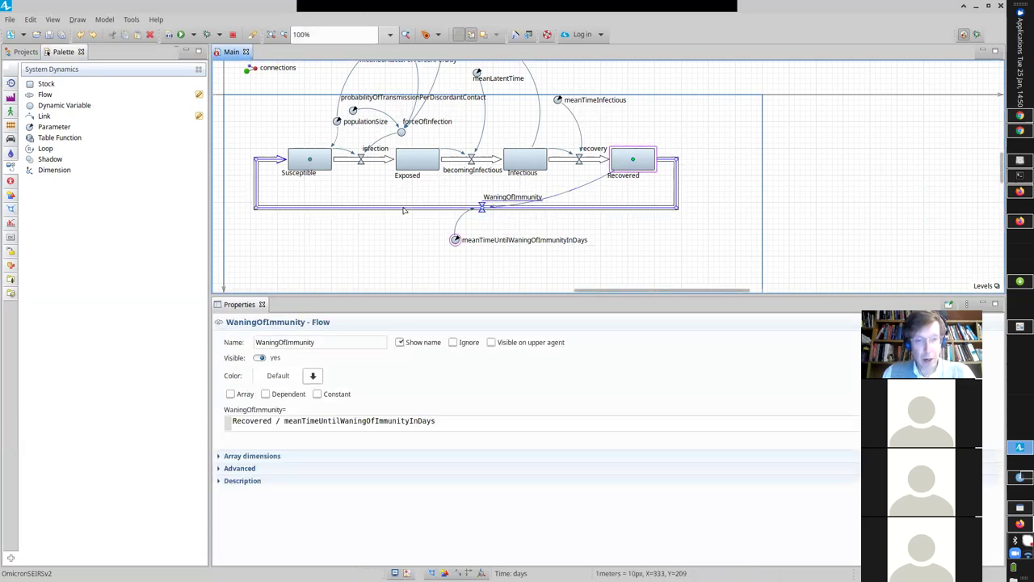
pyautogui.click(420, 228)
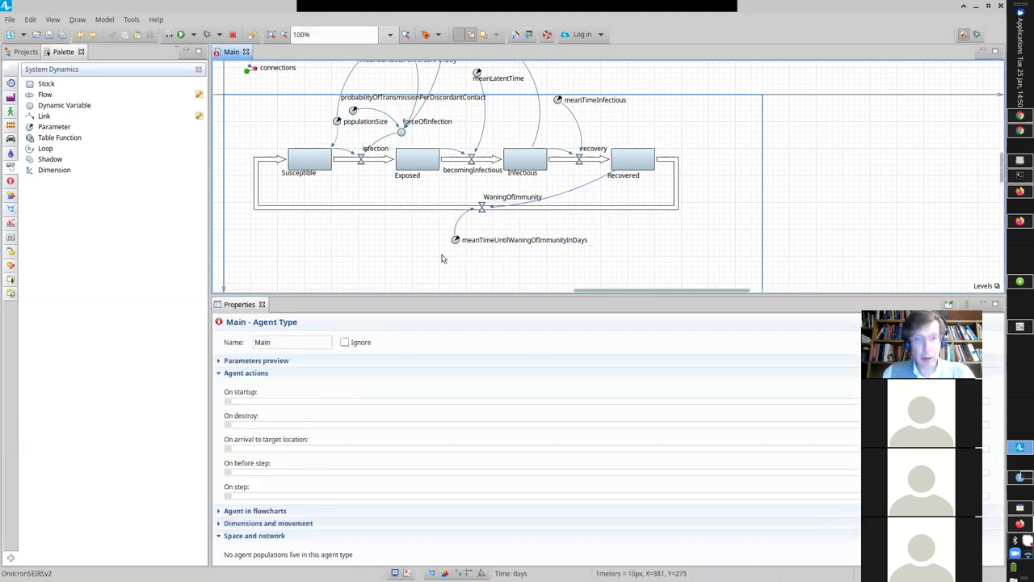
pyautogui.click(456, 227)
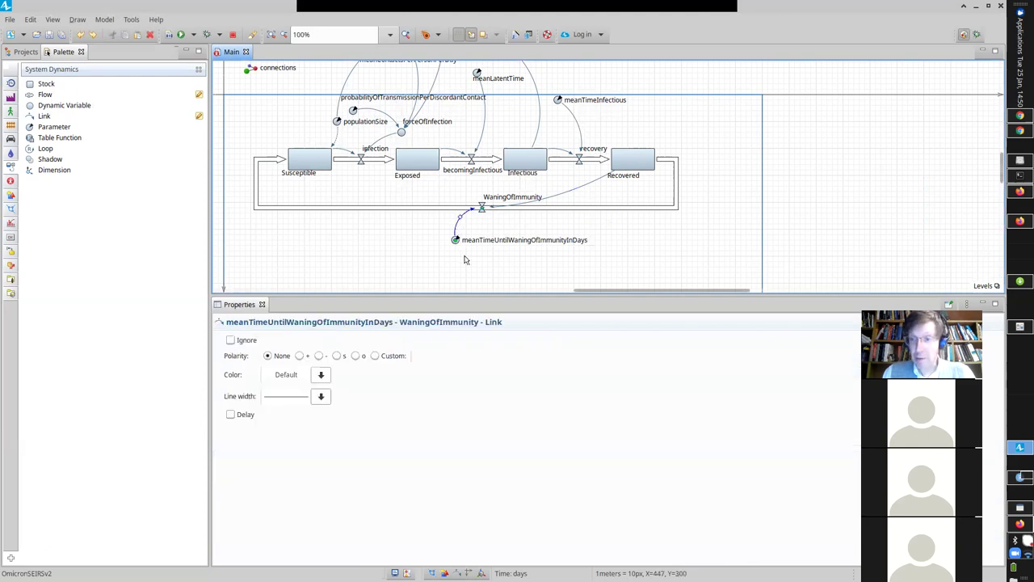
pyautogui.click(519, 212)
pyautogui.click(518, 208)
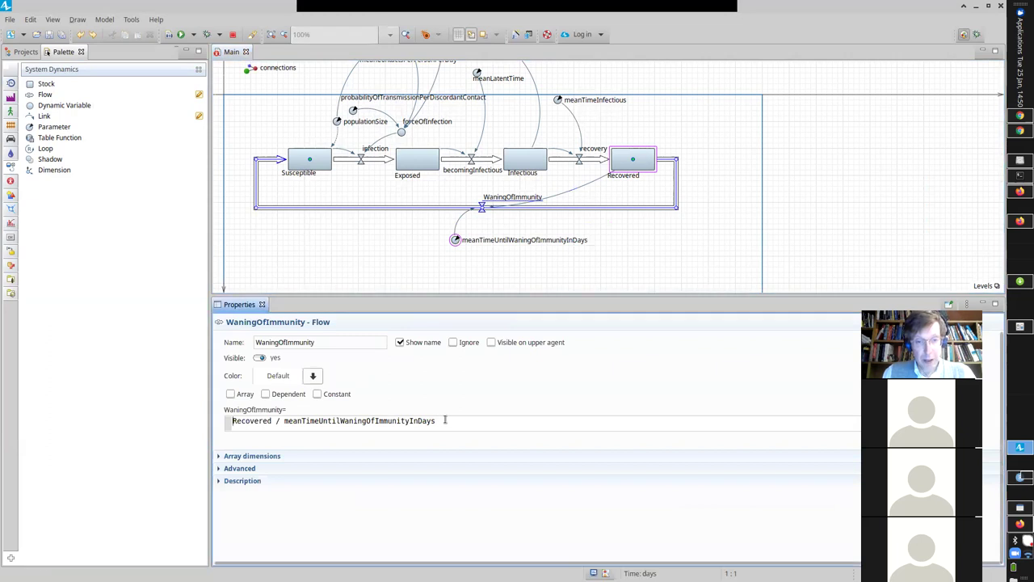
pyautogui.press('Home')
pyautogui.hotkey('ctrl', 'shift', 'Right')
pyautogui.press('BackSpace')
pyautogui.write('foobar')
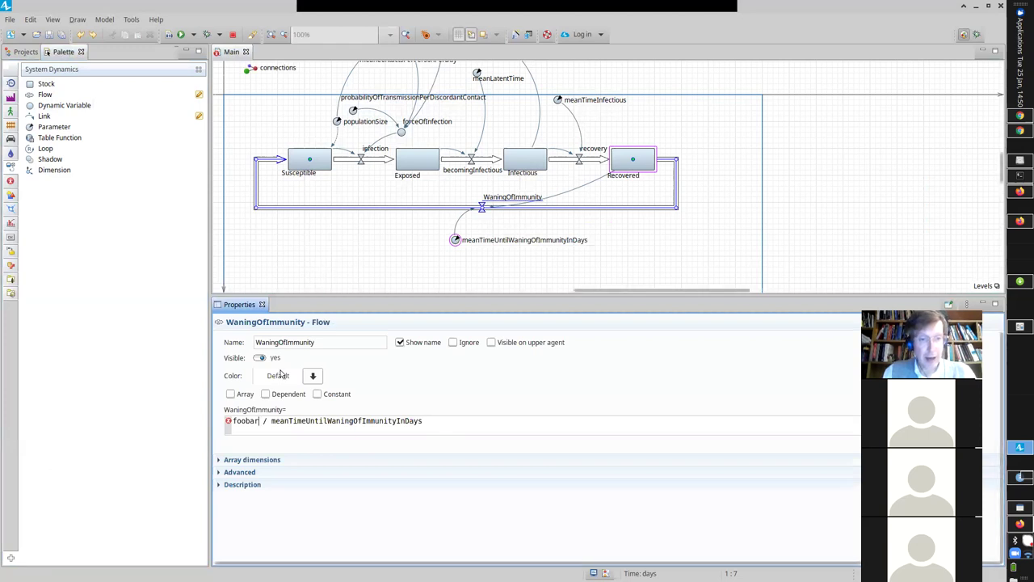
# - Show the Problems view with the WaningOfImmunity flow selected, and enlarge the diagram area above the Properties view
pyautogui.click(339, 265)
pyautogui.click(407, 209)
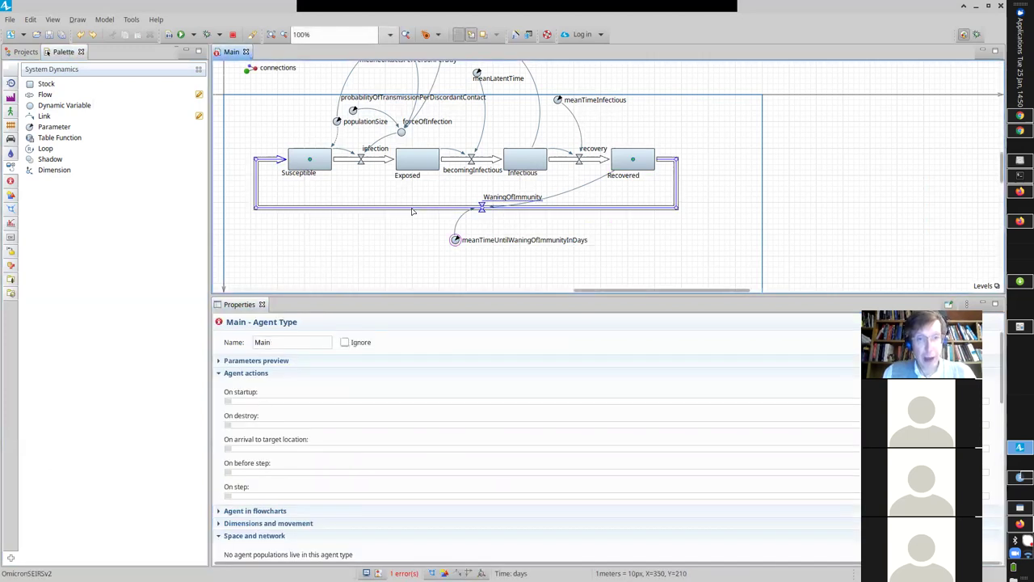
pyautogui.click(25, 52)
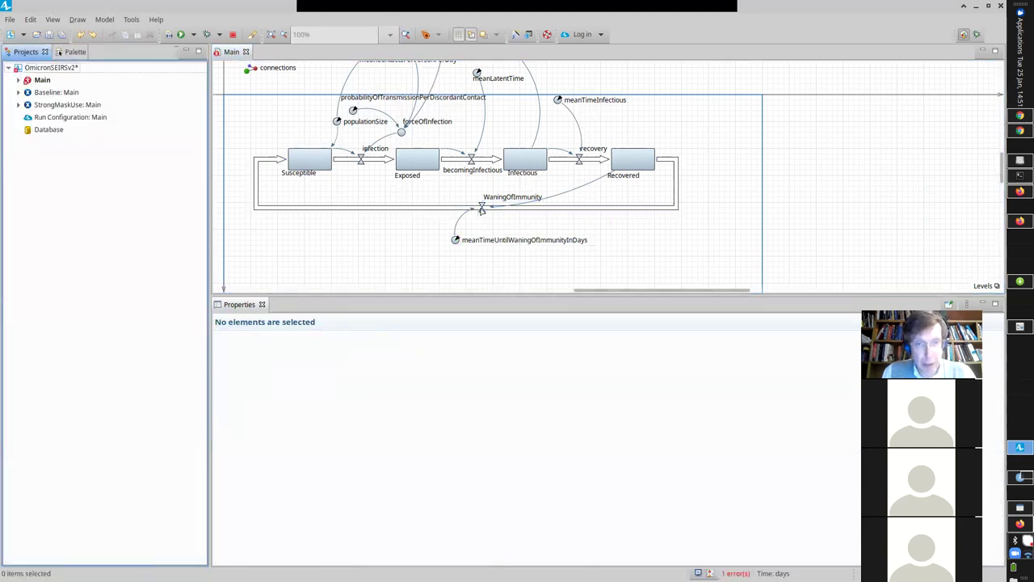
pyautogui.click(481, 209)
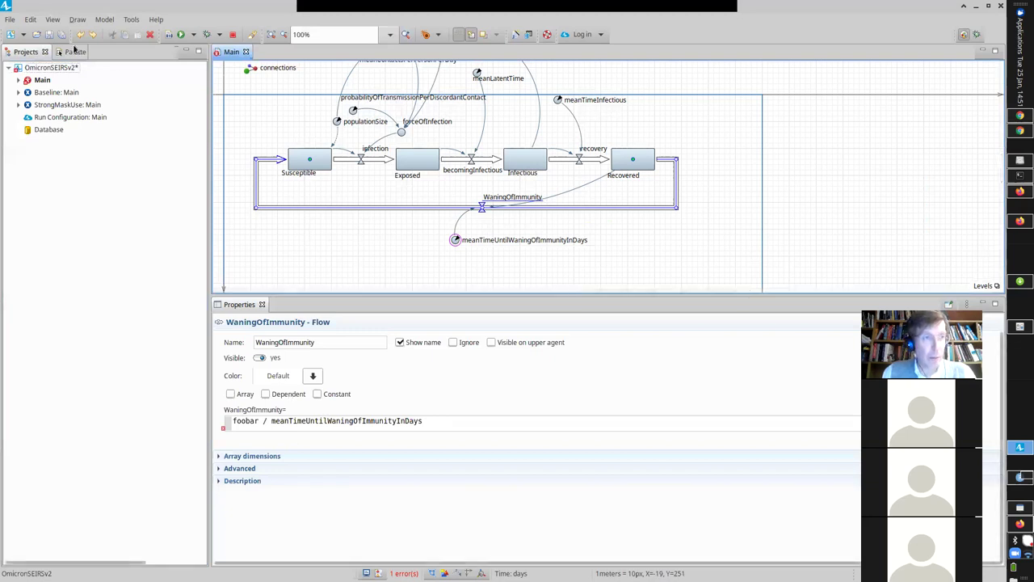
pyautogui.click(52, 18)
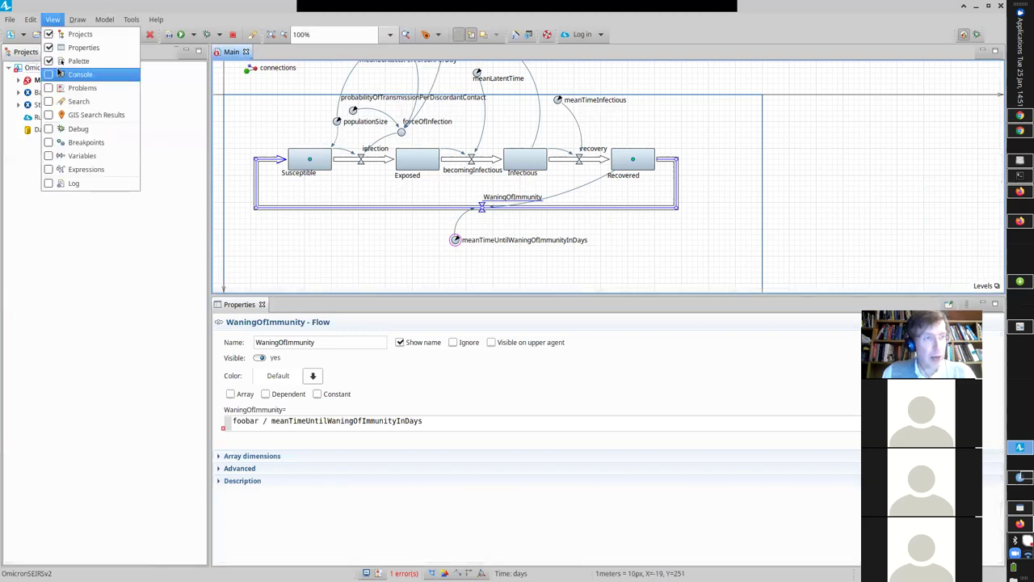
pyautogui.click(81, 87)
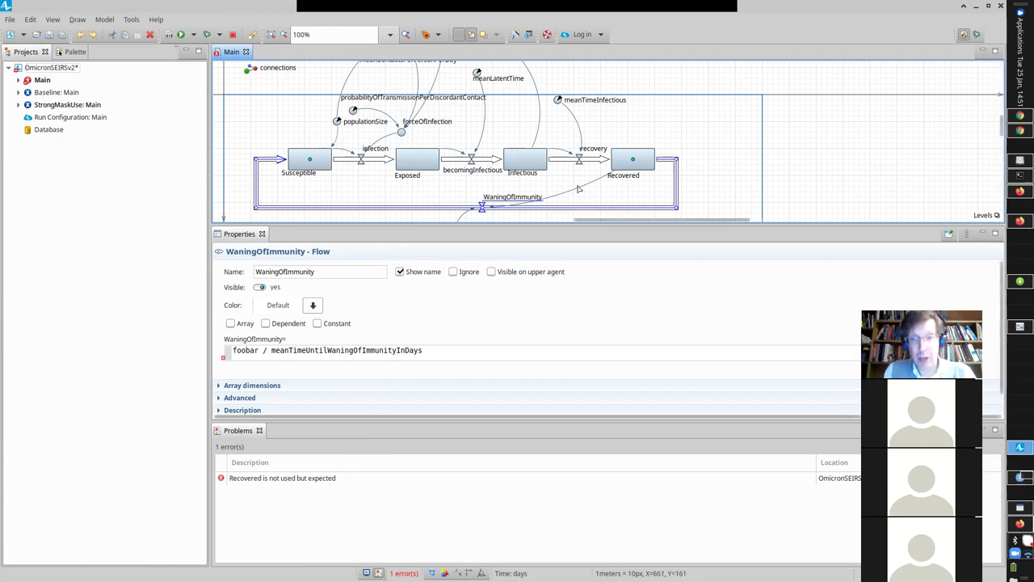
pyautogui.moveTo(565, 224); pyautogui.dragTo(556, 305)
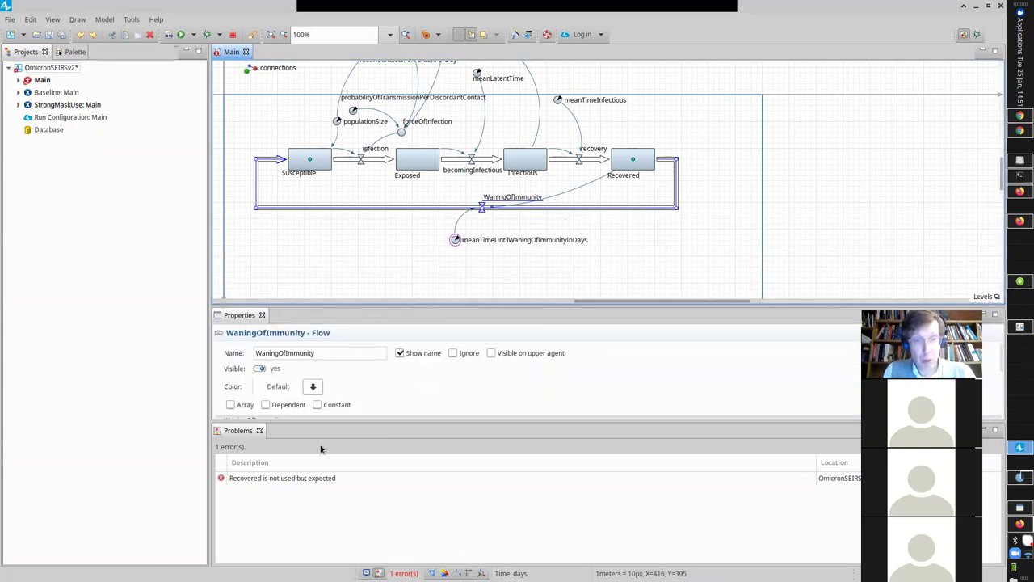
pyautogui.click(52, 19)
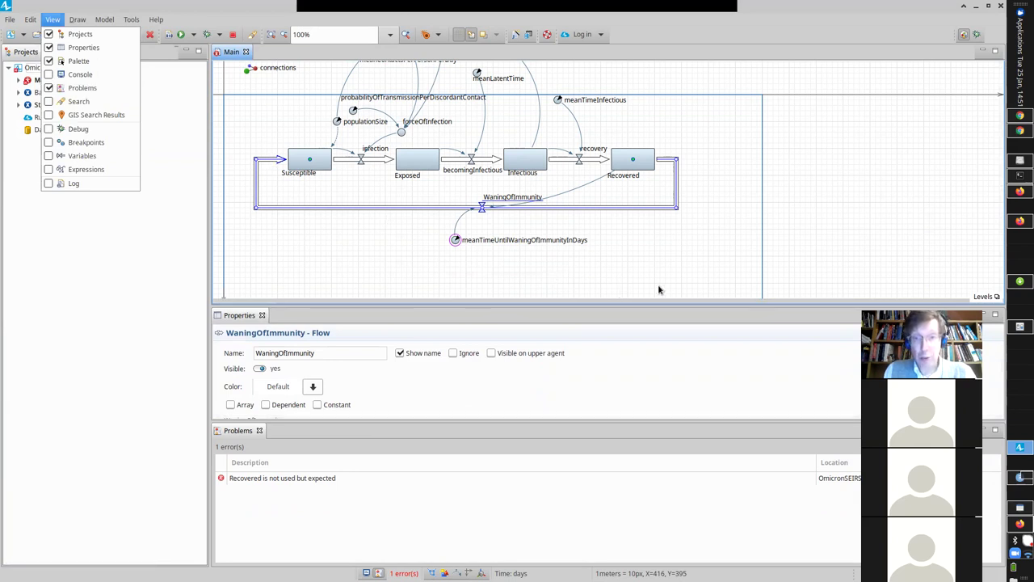
pyautogui.click(515, 311)
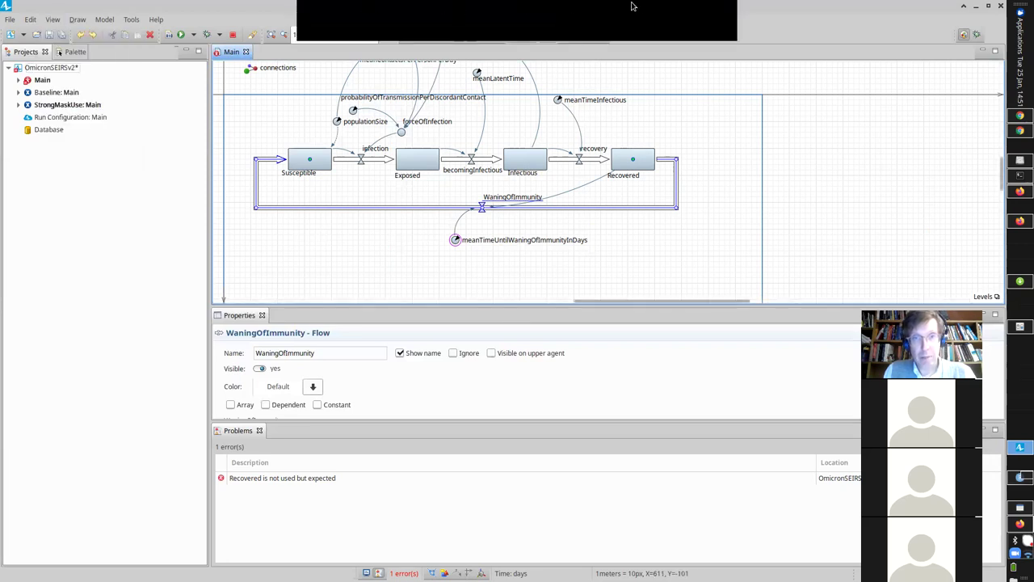
pyautogui.click(711, 10)
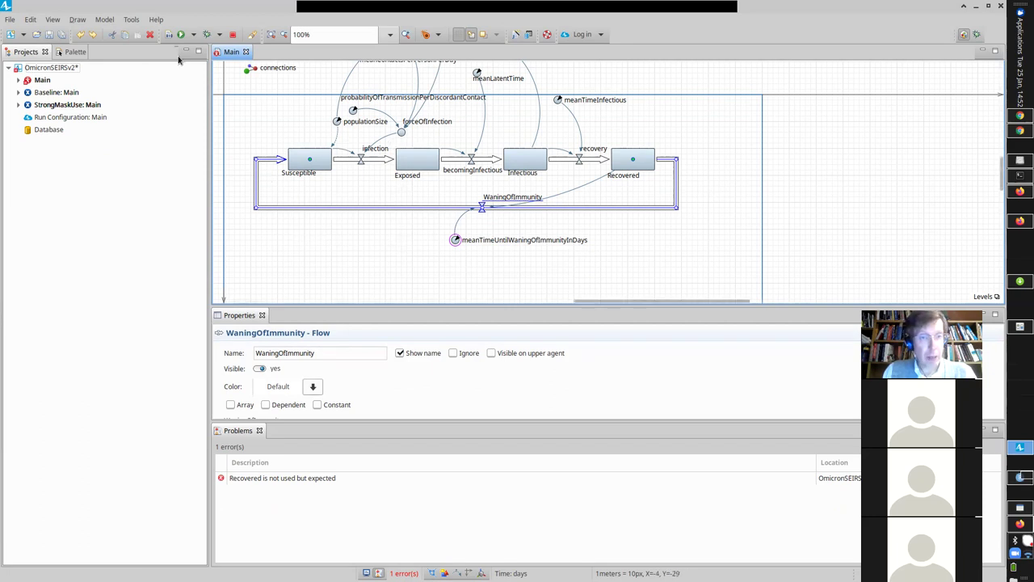
# - Draw a link from the meanTimeUntilWaningOfImmunityInDays parameter to the valve of the recovery flow
pyautogui.click(71, 52)
pyautogui.click(45, 115)
pyautogui.click(357, 166)
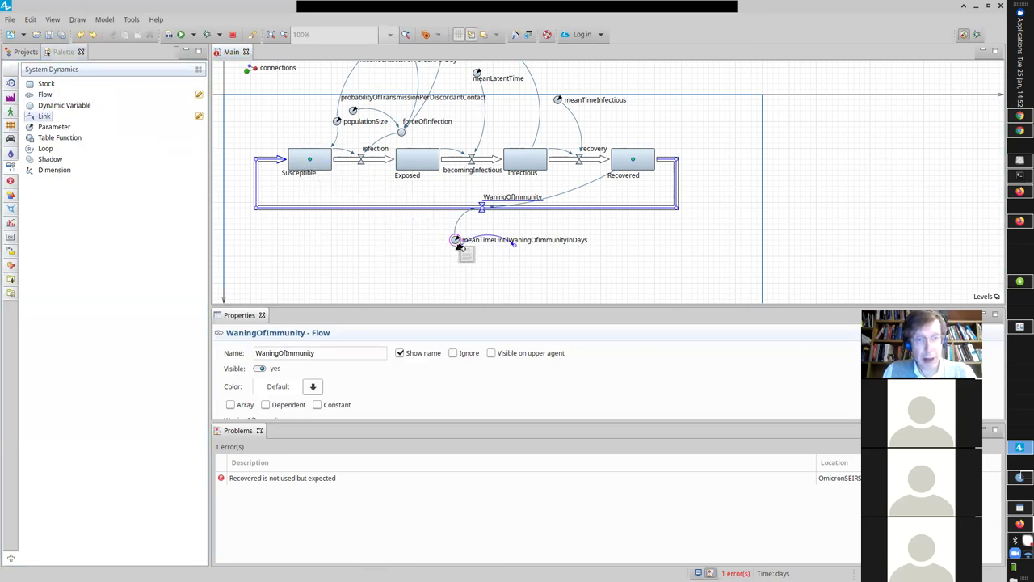
pyautogui.click(510, 246)
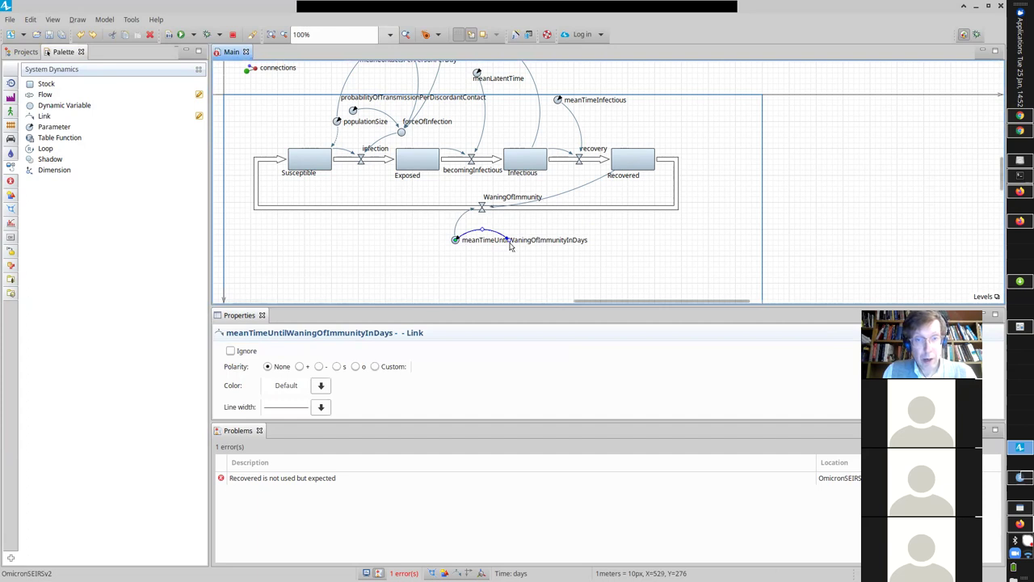
pyautogui.moveTo(511, 245); pyautogui.dragTo(580, 162)
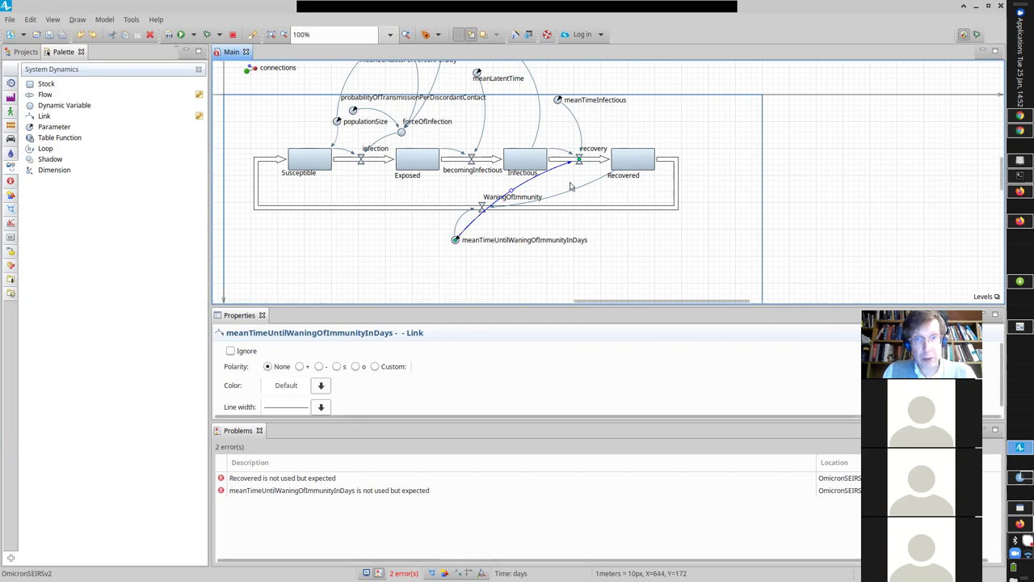
# - Examine the recovery flow's rate equation and its error marker, enlarging the Properties view, and check the meanTimeUntilWaningOfImmunityInDays parameter's properties
pyautogui.click(595, 159)
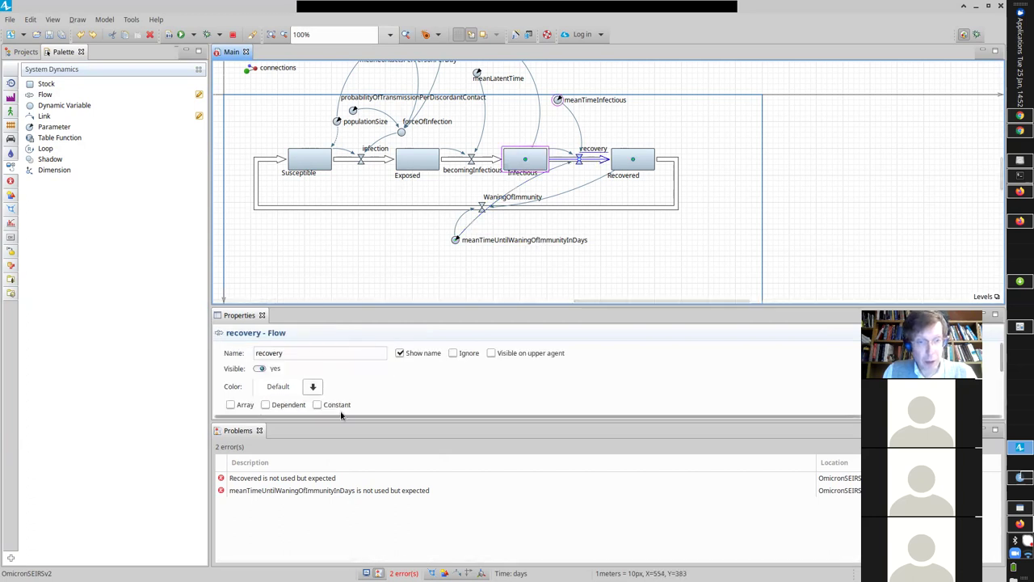
pyautogui.moveTo(341, 417); pyautogui.dragTo(343, 484)
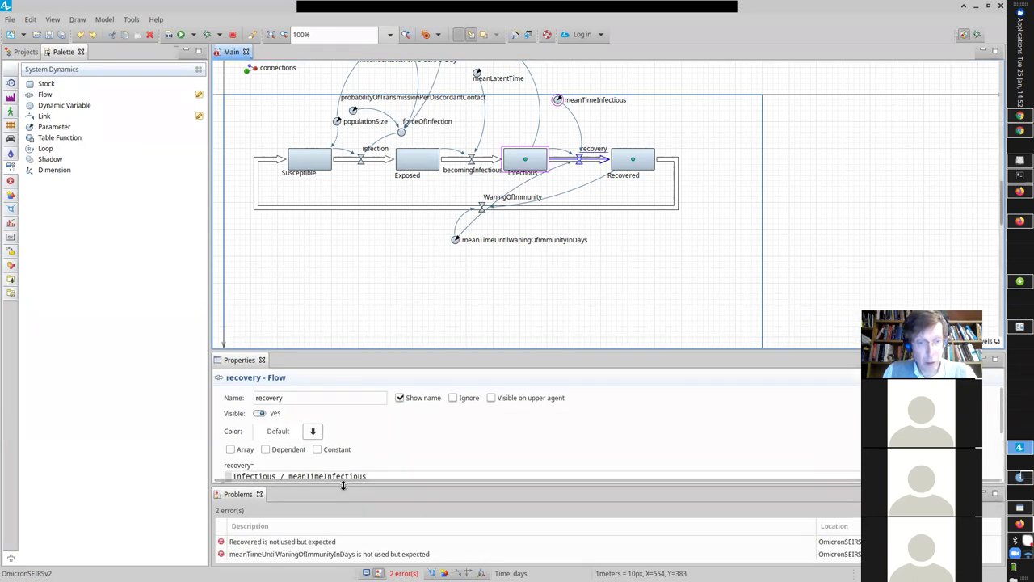
pyautogui.click(455, 242)
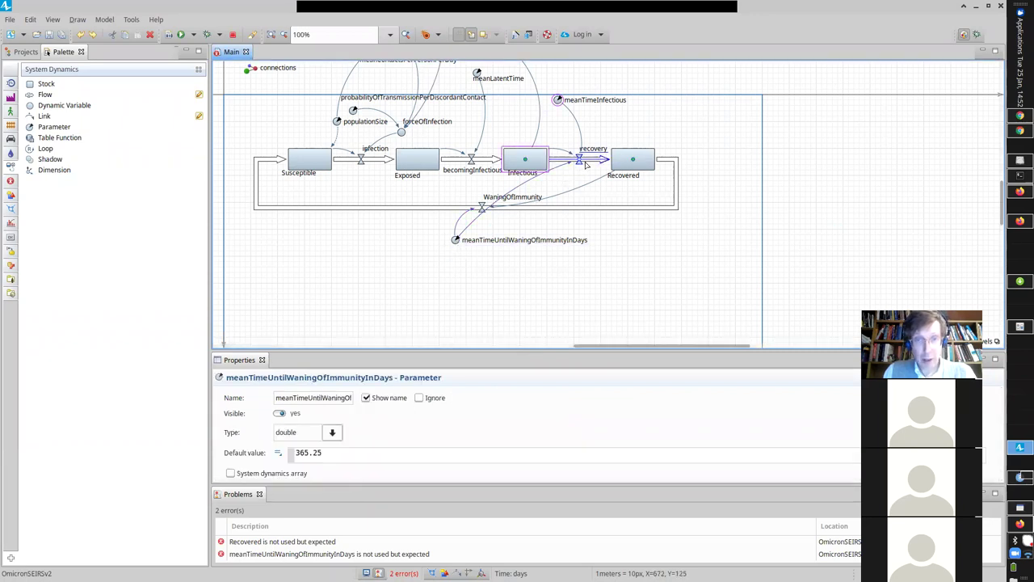
pyautogui.click(582, 161)
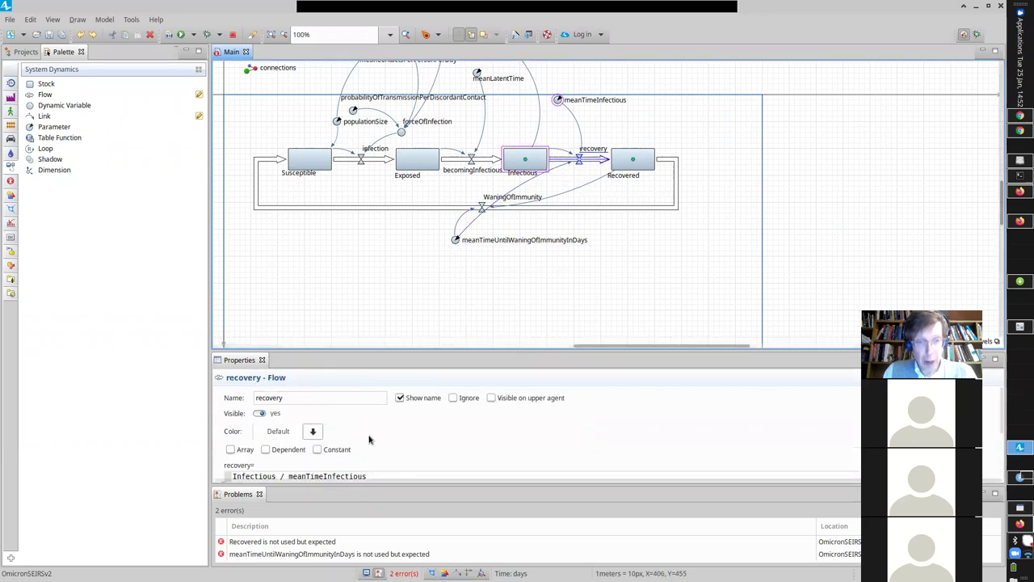
pyautogui.click(371, 475)
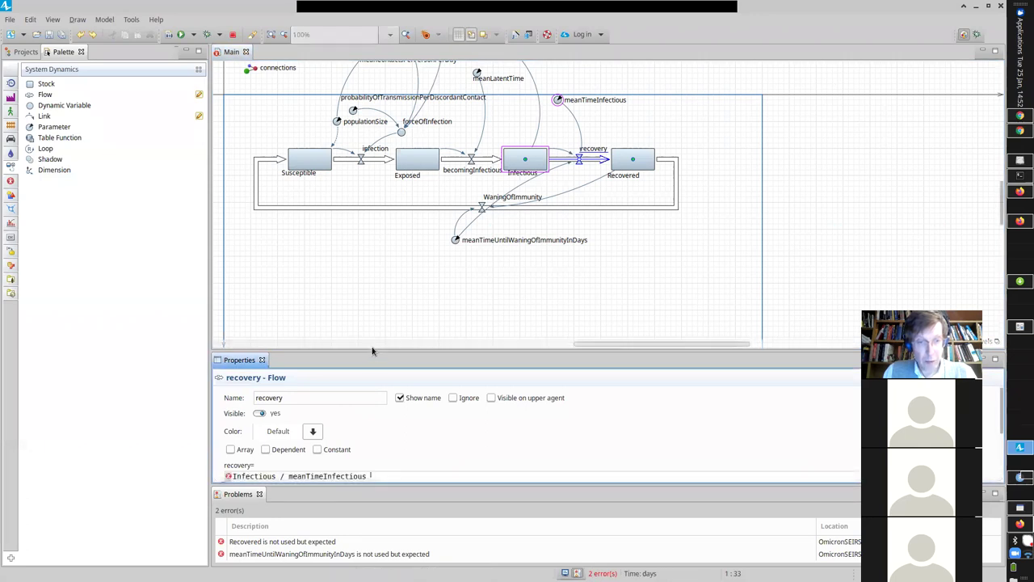
pyautogui.moveTo(372, 351); pyautogui.dragTo(376, 303)
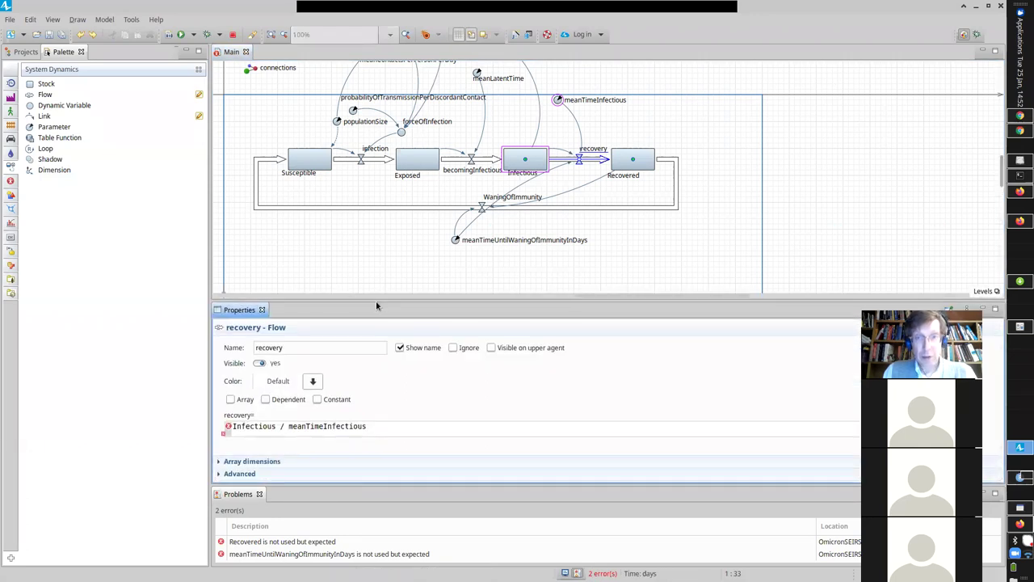
# - Delete the link from meanTimeUntilWaningOfImmunityInDays to the recovery flow
pyautogui.click(560, 167)
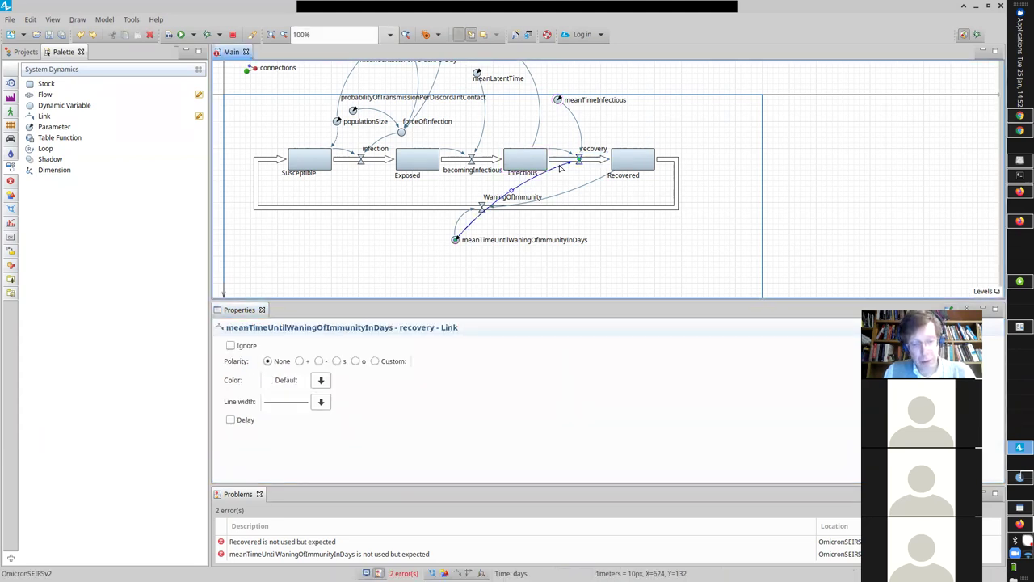
pyautogui.press('Delete')
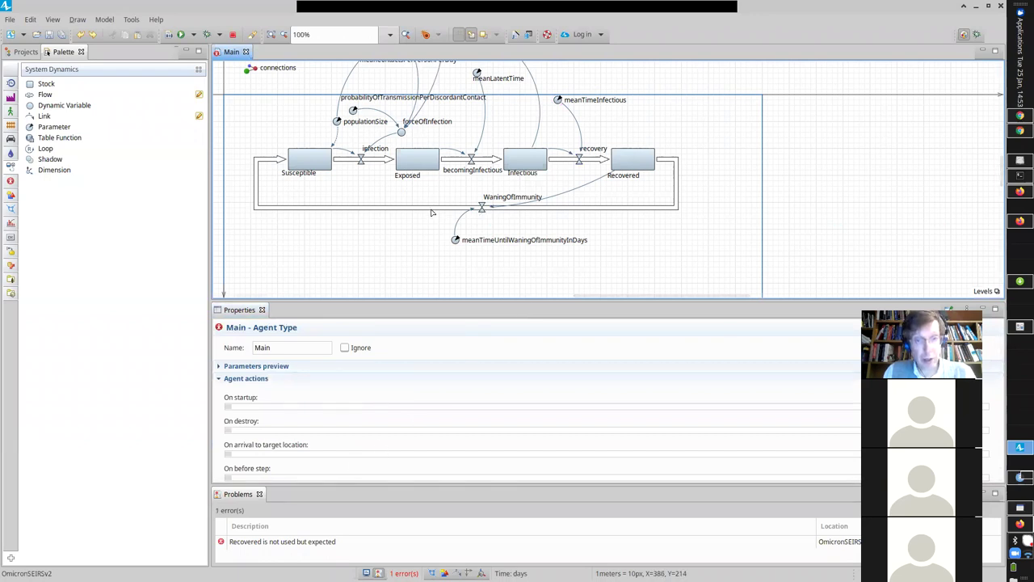
# - Replace foobar with Recovered in the WaningOfImmunity flow's rate equation, leaving the flow's color at Default
pyautogui.click(431, 209)
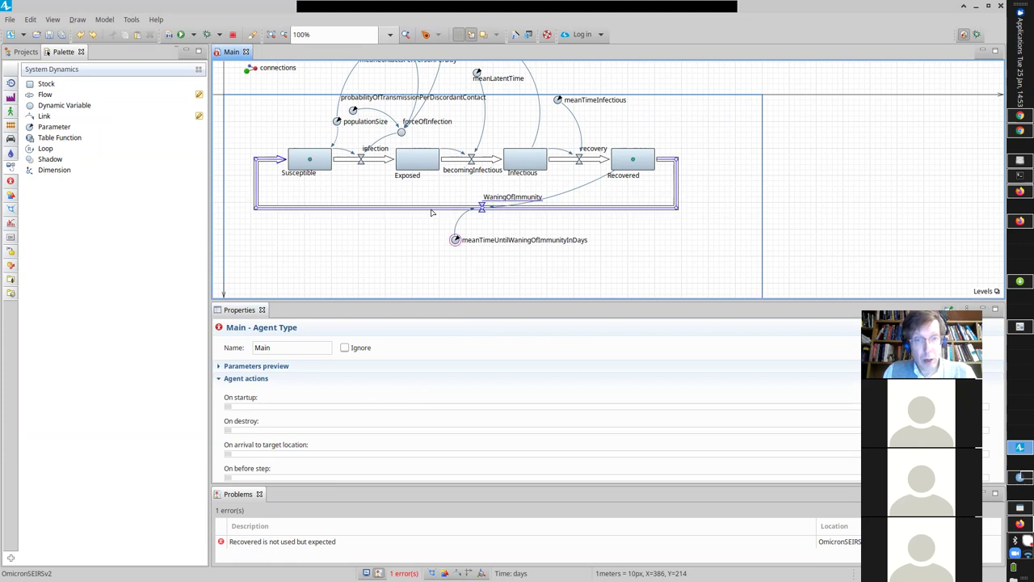
pyautogui.doubleClick(254, 426)
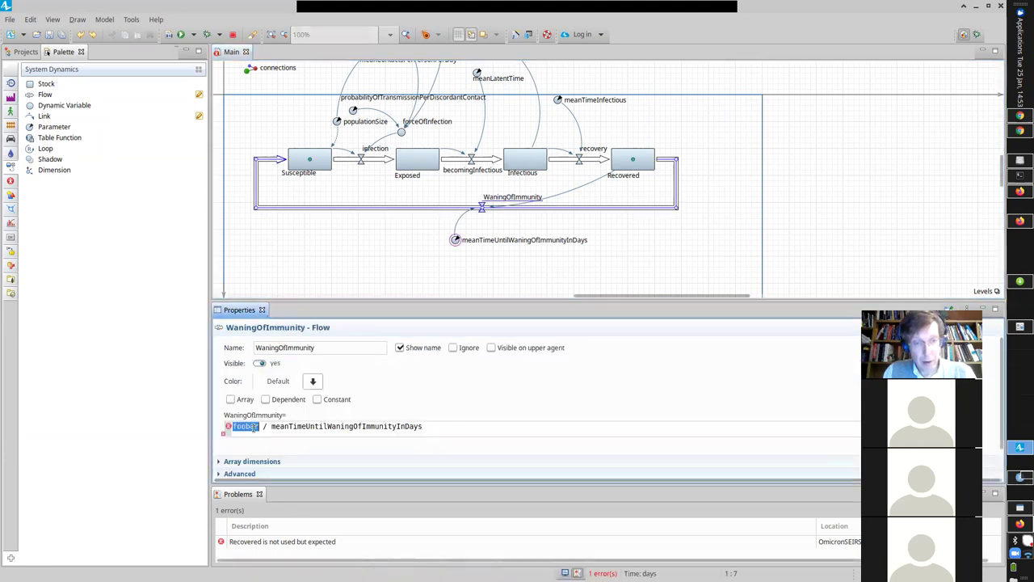
pyautogui.write('Recve')
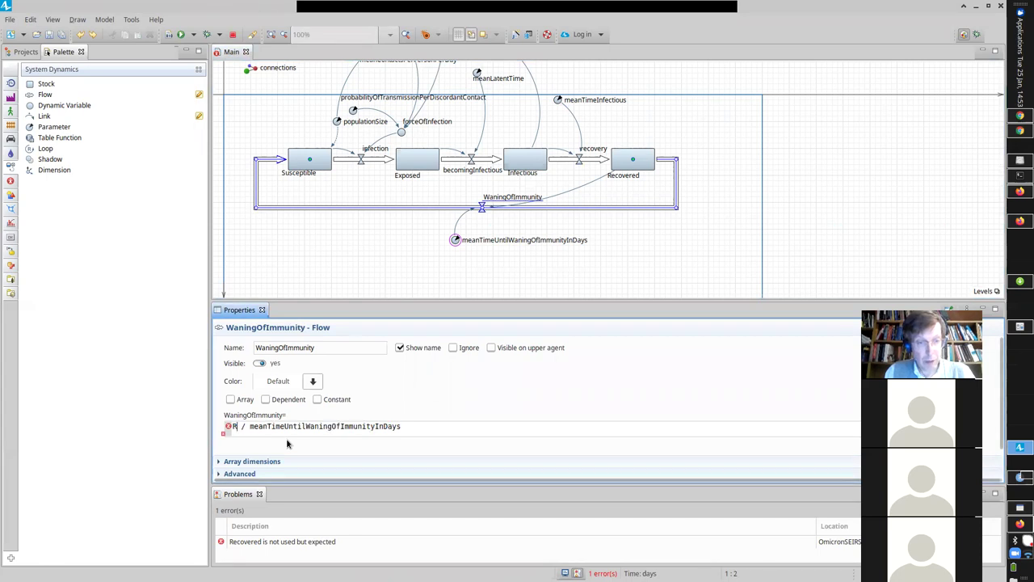
pyautogui.write('ered')
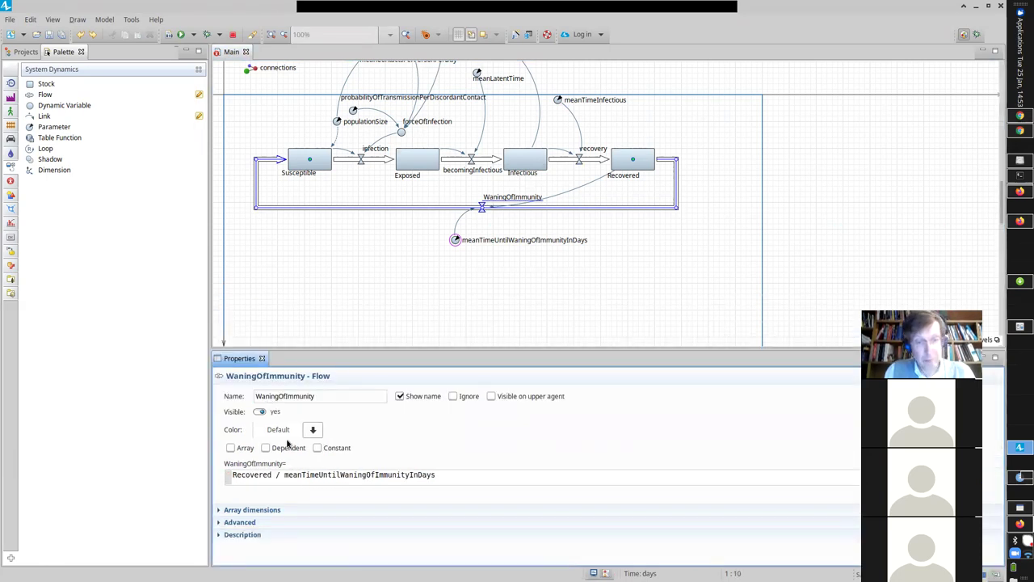
pyautogui.click(277, 433)
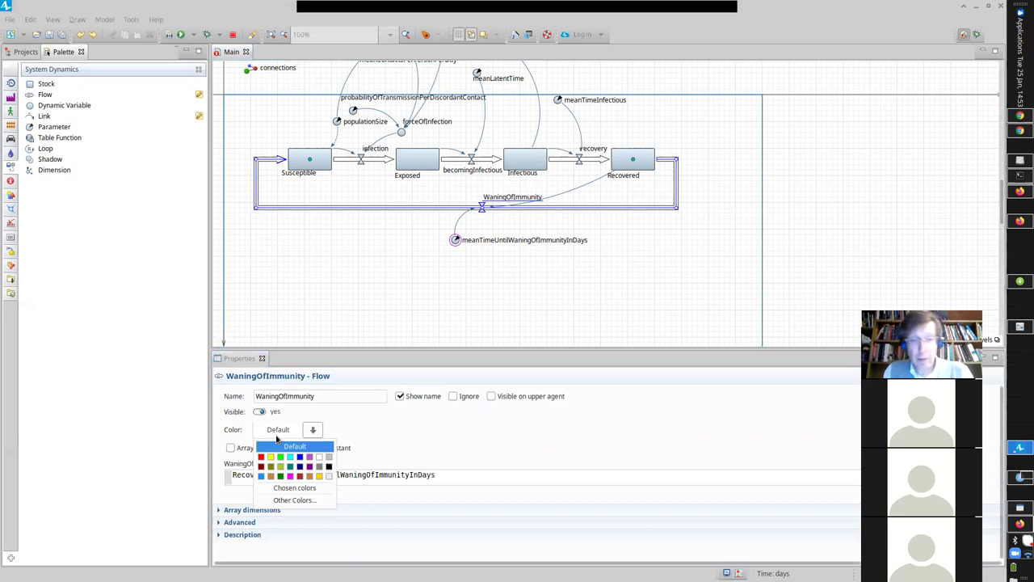
pyautogui.click(457, 440)
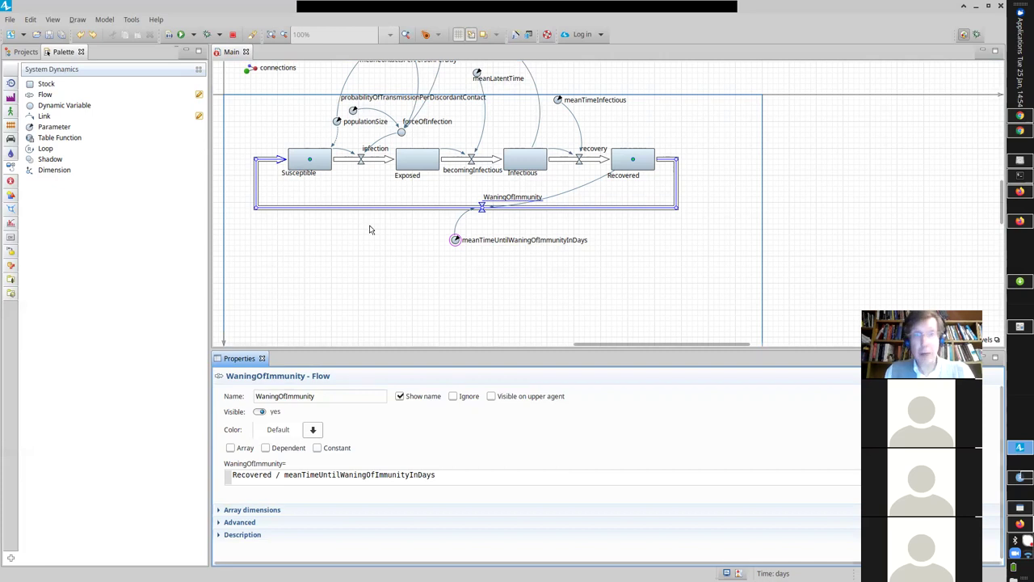
# - Reopen the recently used OmicronSEIRv1 model, saving and closing OmicronSEIRSv2, and bring its full diagram into view
pyautogui.click(25, 54)
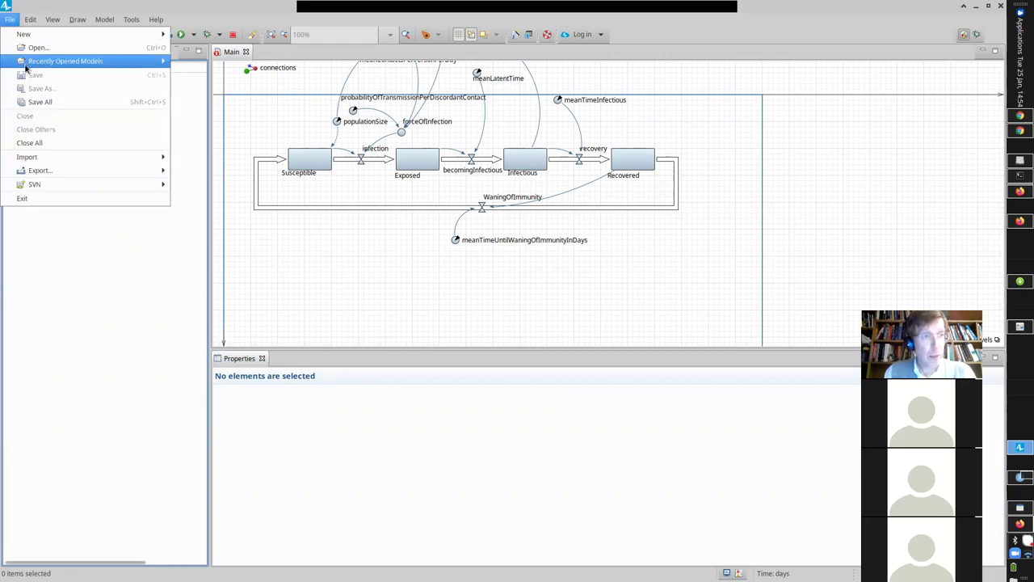
pyautogui.moveTo(65, 60)
pyautogui.click(222, 81)
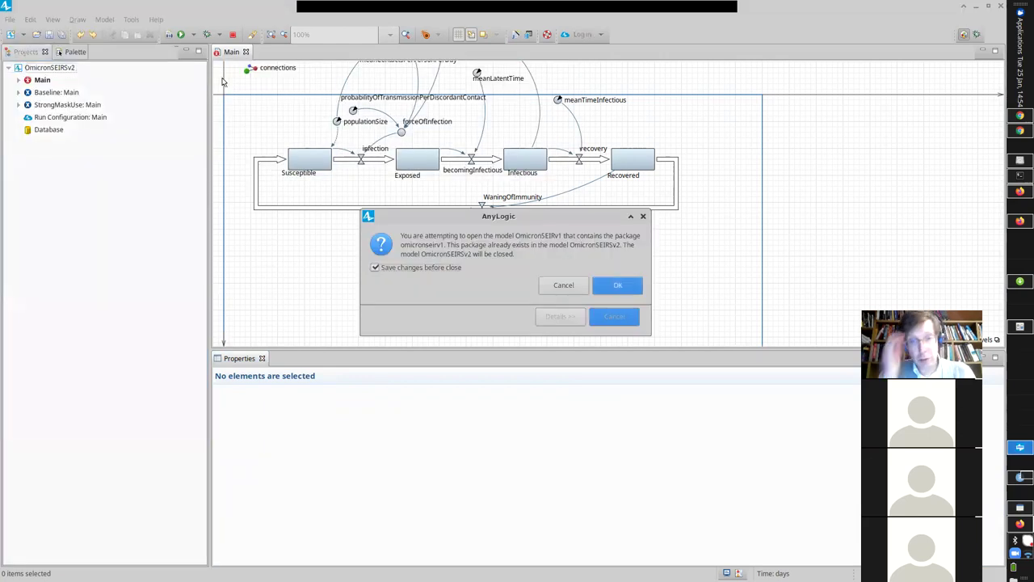
pyautogui.click(622, 284)
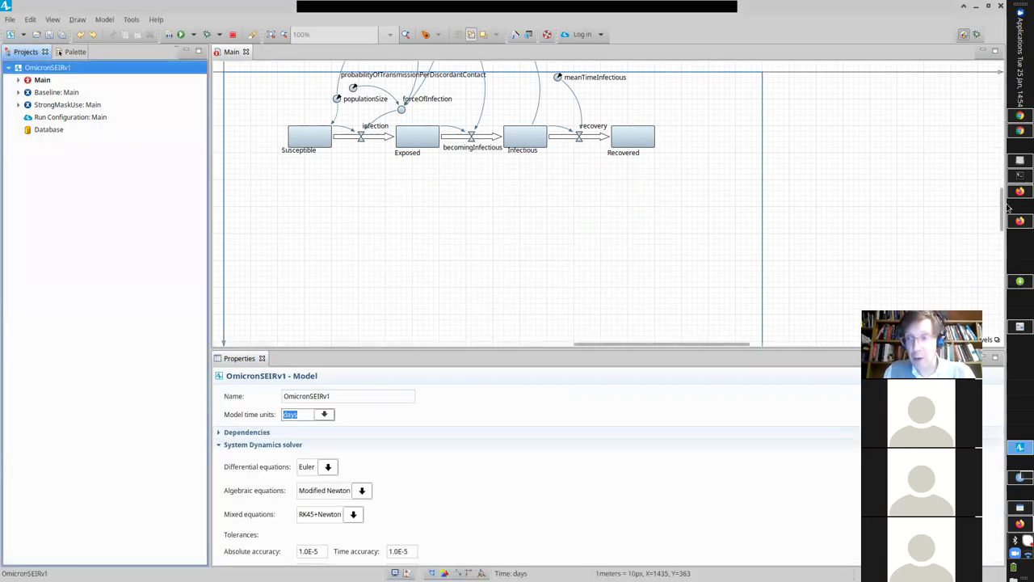
pyautogui.moveTo(998, 217); pyautogui.dragTo(999, 178)
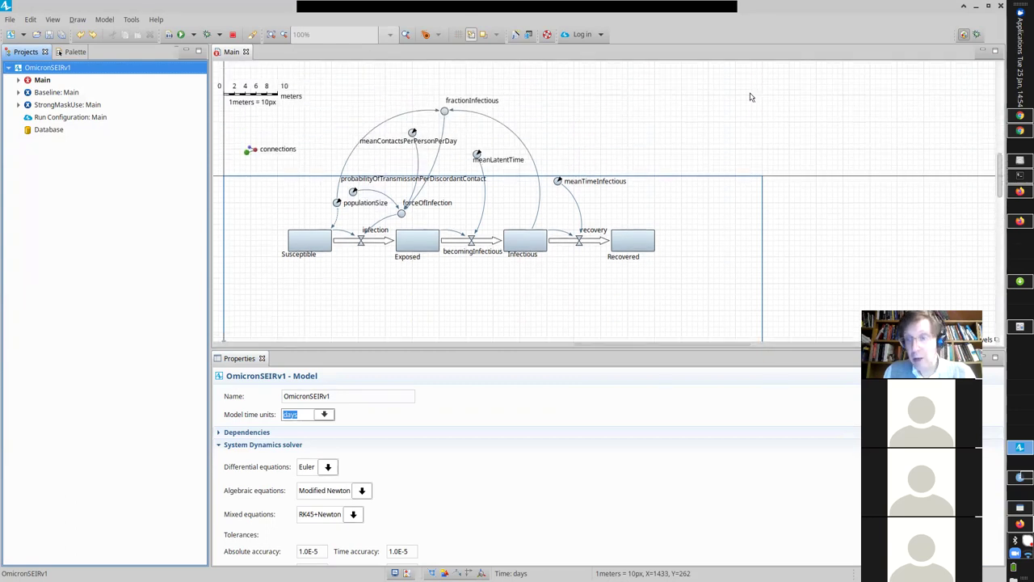
# - Examine the Baseline experiment's model time settings, including the available Stop options and the start and stop times
pyautogui.click(44, 94)
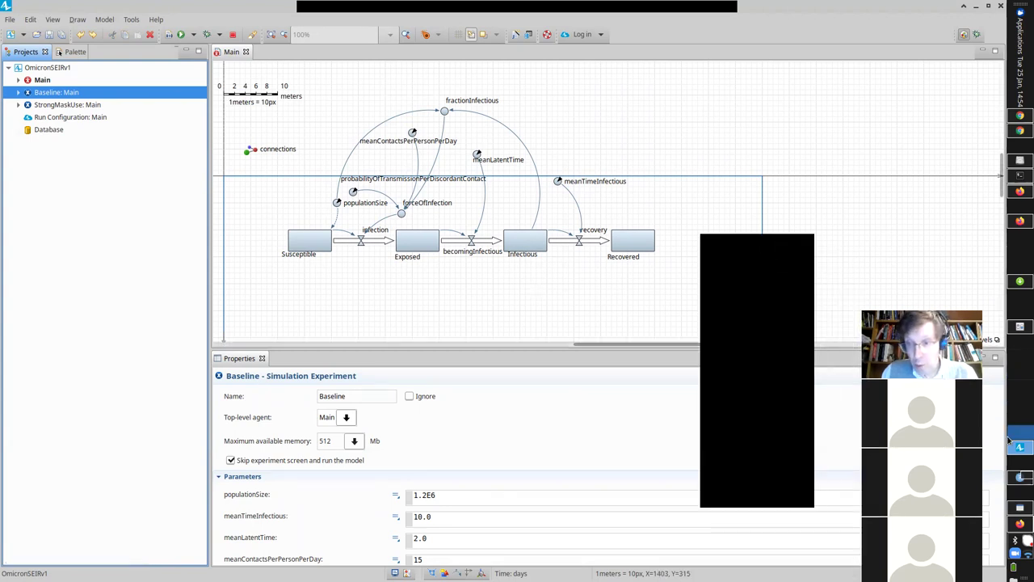
pyautogui.scroll(-3, 1001, 446)
pyautogui.moveTo(1007, 454); pyautogui.dragTo(1005, 505)
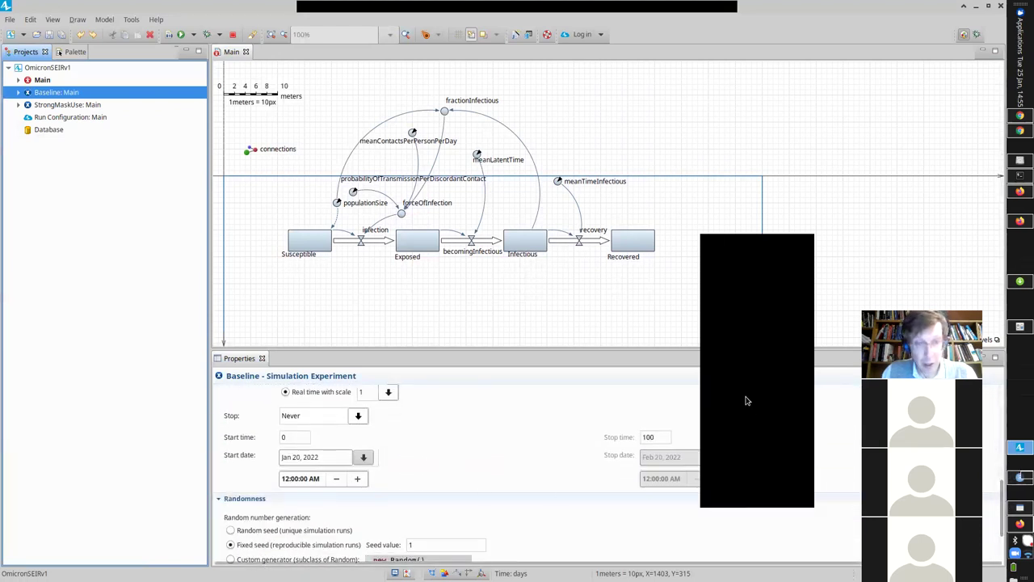
pyautogui.moveTo(1003, 493)
pyautogui.mouseDown()
pyautogui.moveTo(1001, 477)
pyautogui.moveTo(1002, 489)
pyautogui.mouseUp()
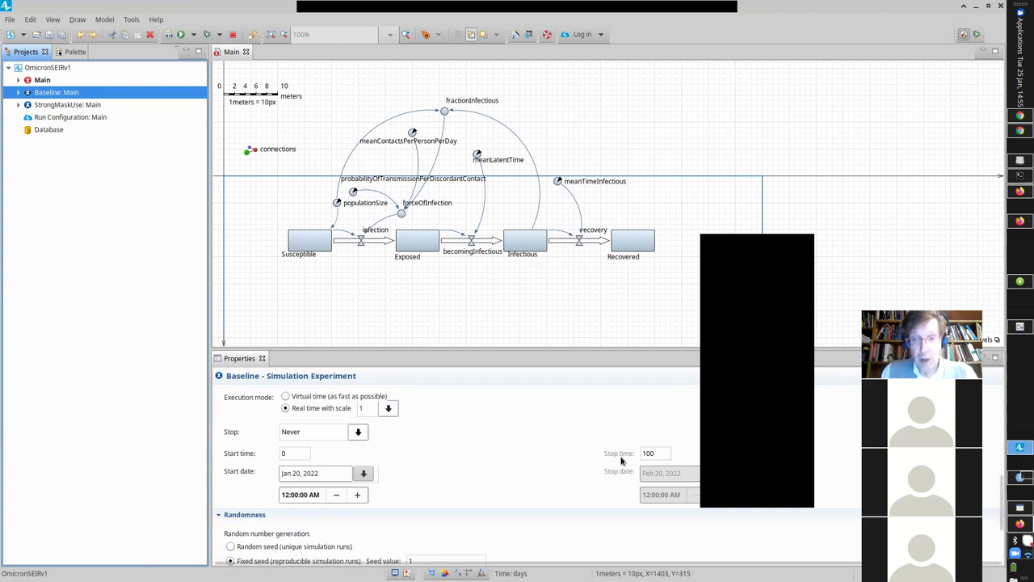
pyautogui.click(358, 433)
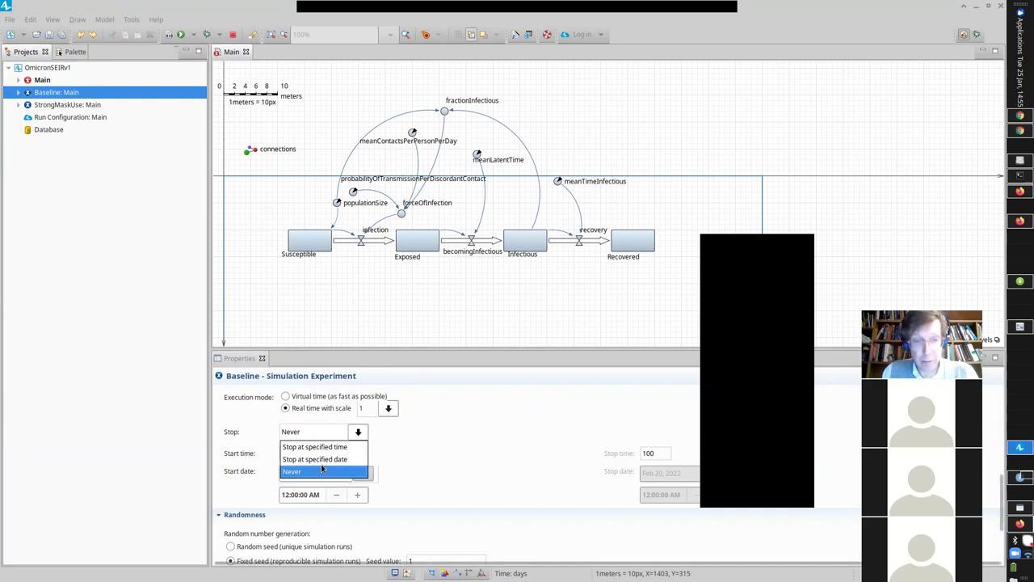
pyautogui.click(554, 384)
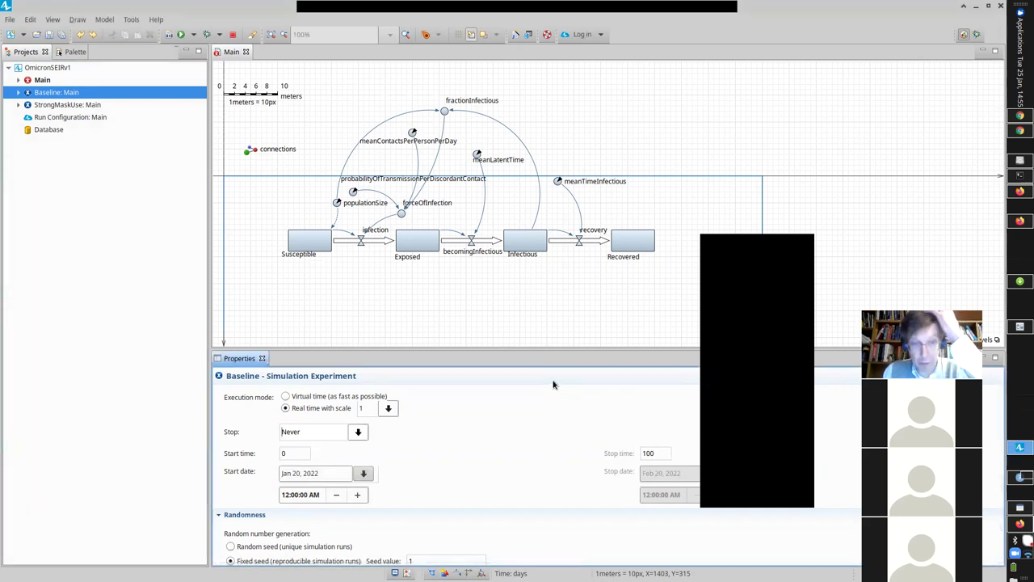
pyautogui.click(329, 433)
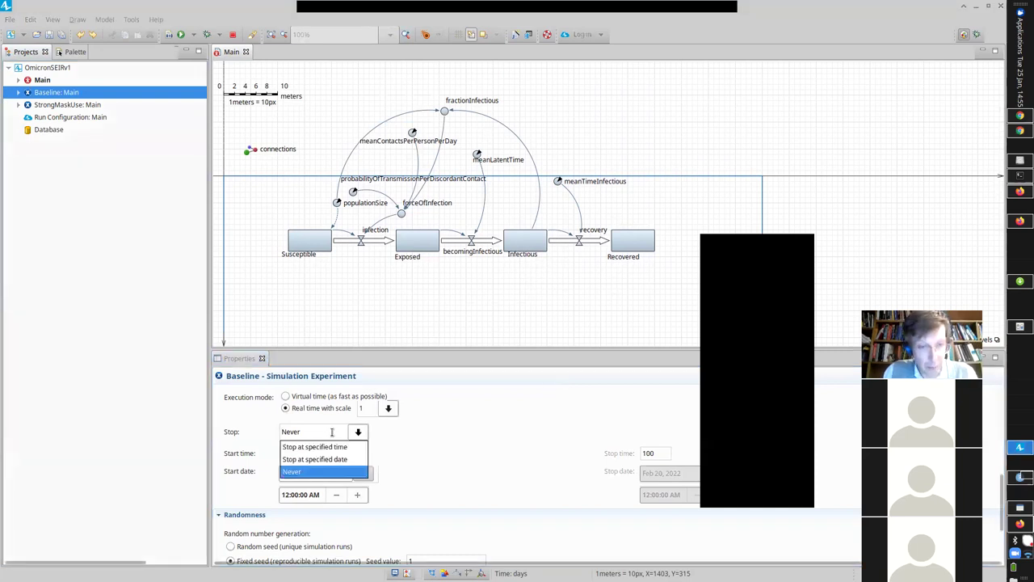
pyautogui.click(553, 403)
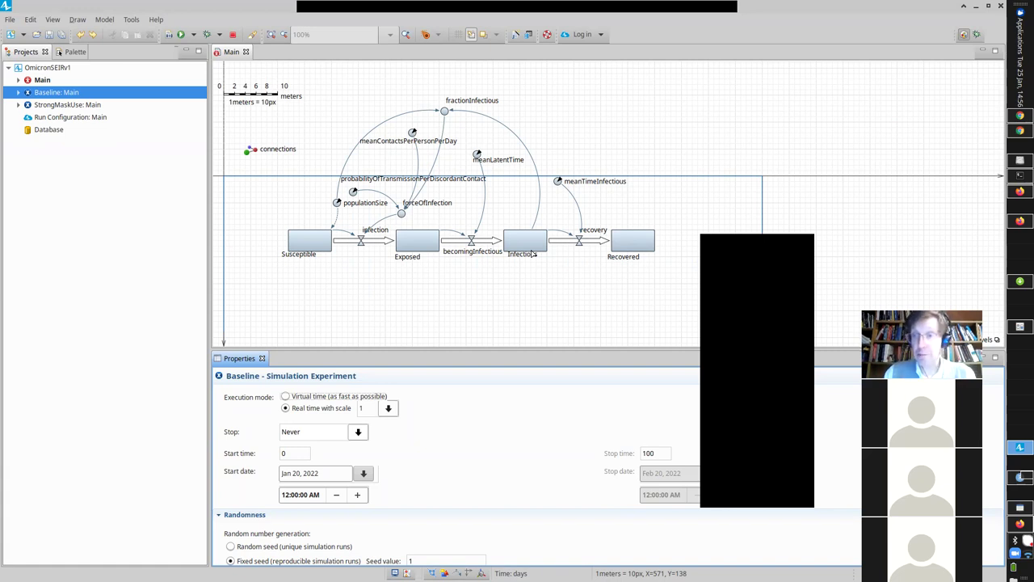
# - Show the different places from which the Baseline experiment of OmicronSEIRv1 can be run
pyautogui.rightClick(57, 95)
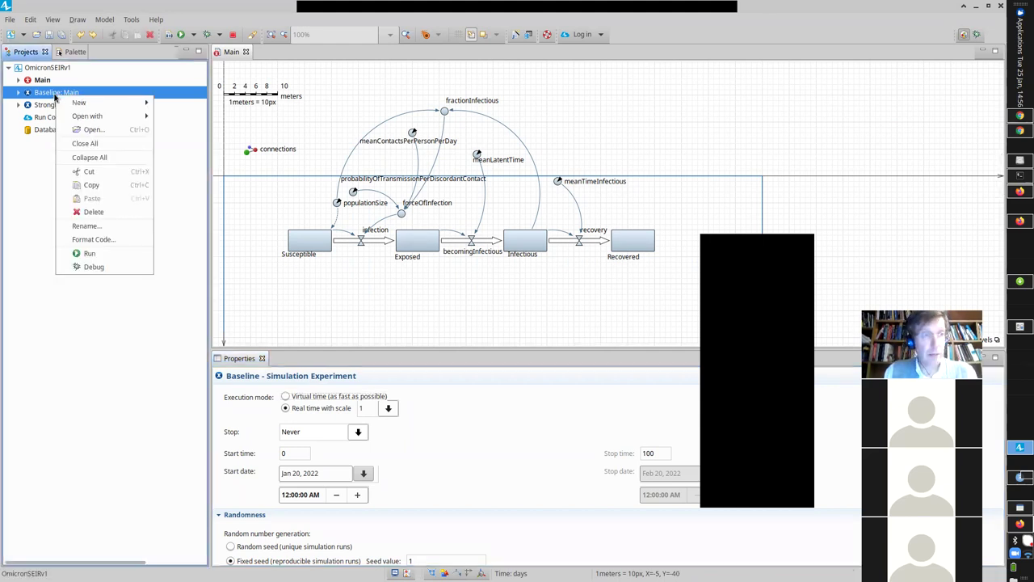
pyautogui.click(5, 34)
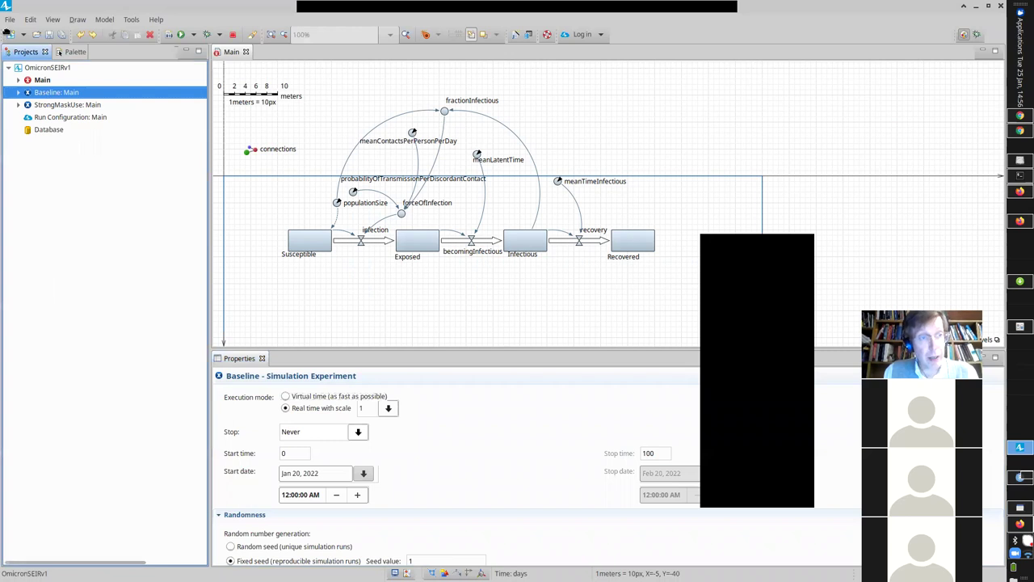
pyautogui.rightClick(47, 95)
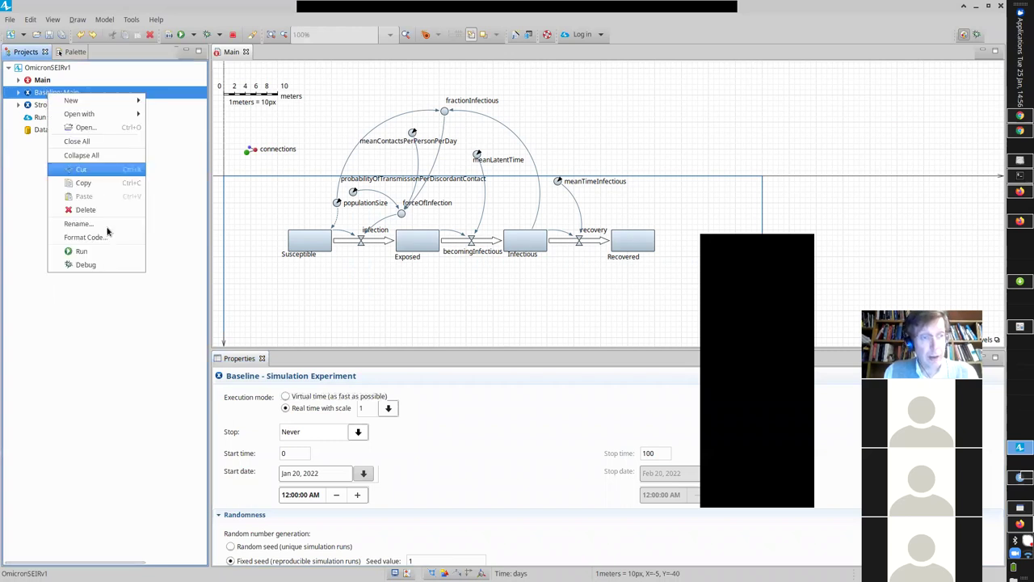
pyautogui.click(19, 224)
pyautogui.click(195, 35)
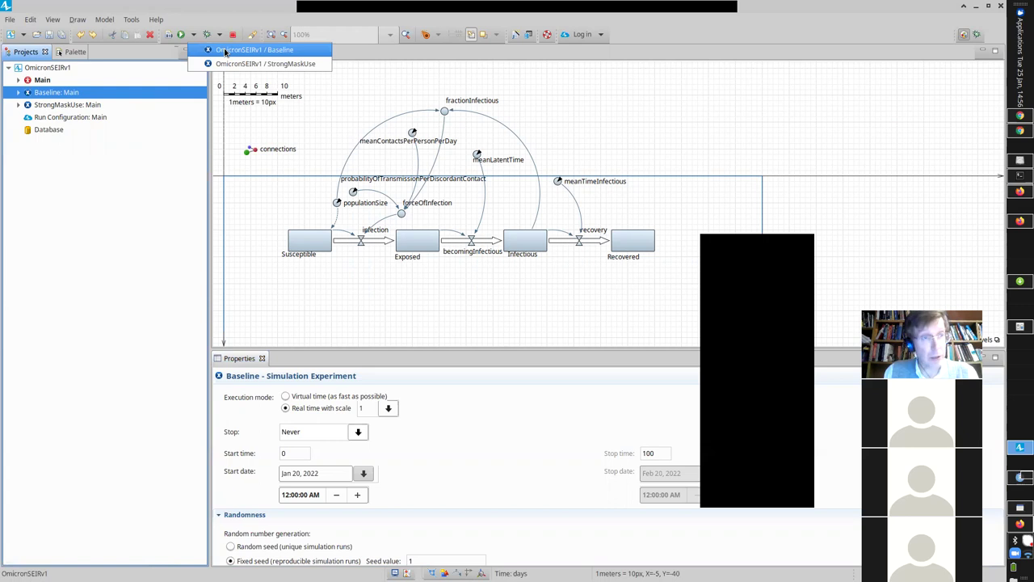
pyautogui.click(104, 23)
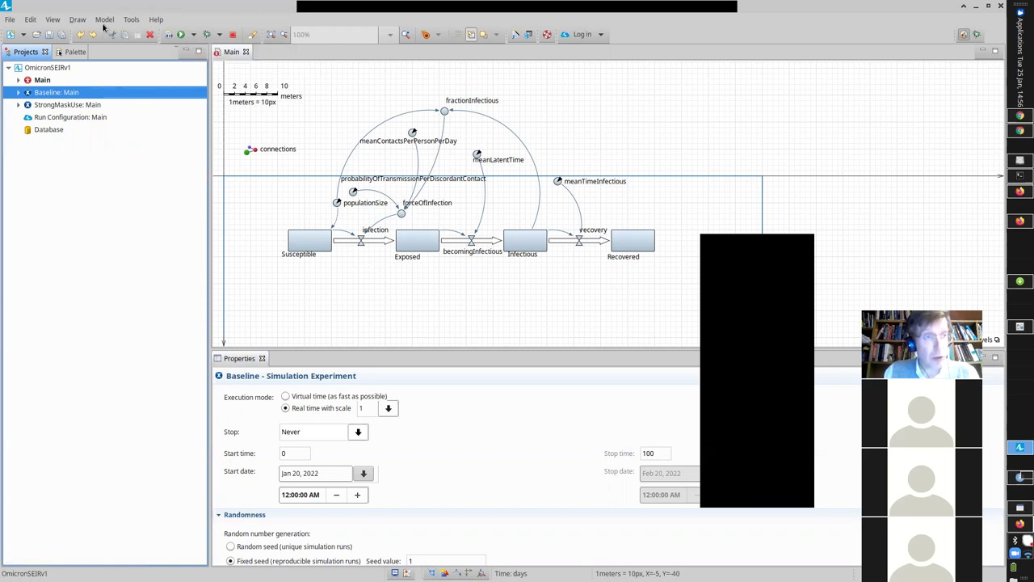
pyautogui.click(103, 22)
pyautogui.moveTo(125, 48)
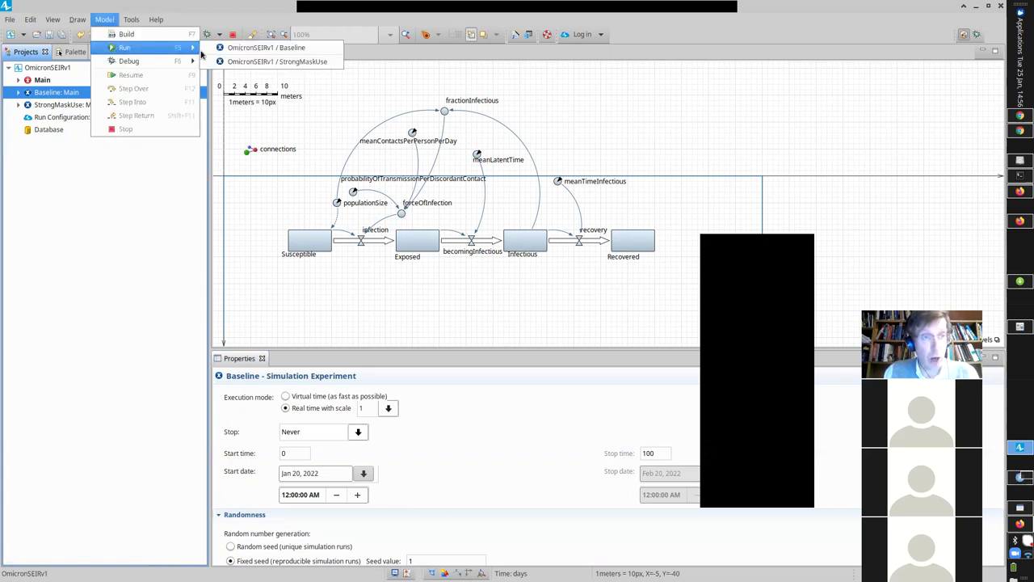
pyautogui.click(258, 49)
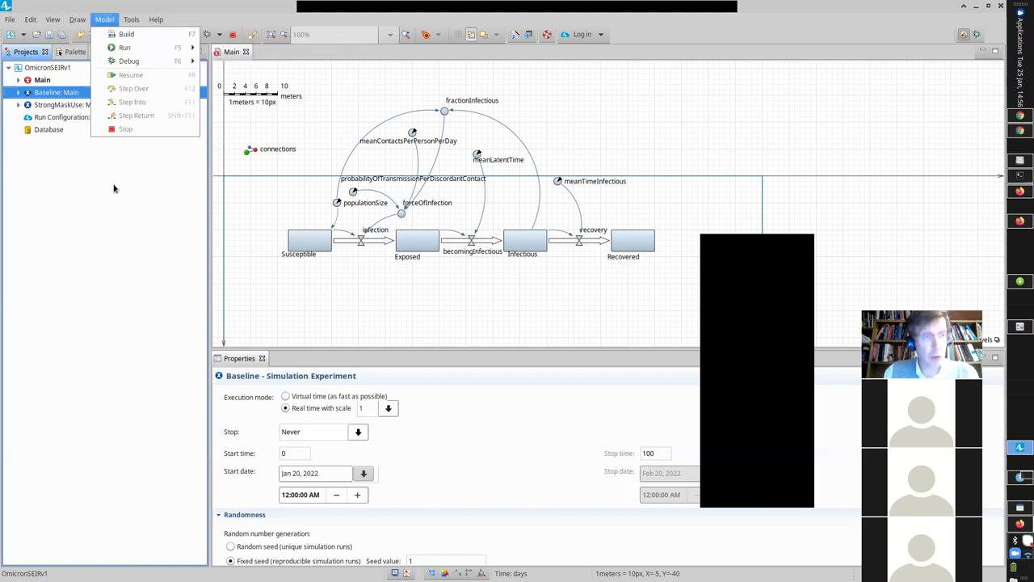
# - Run the Baseline experiment of the OmicronSEIRv1 model directly from its entry in the project tree
pyautogui.rightClick(67, 93)
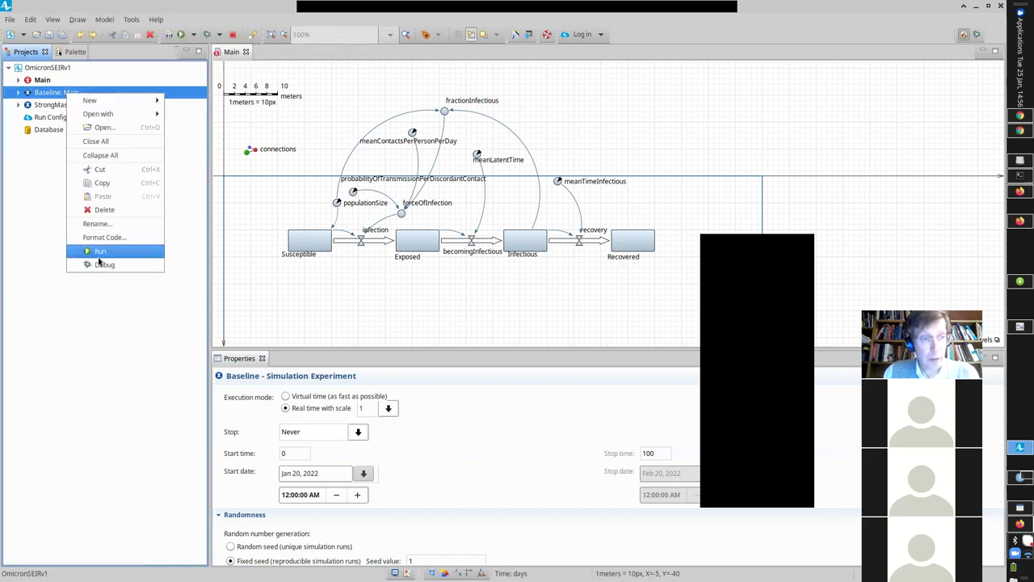
pyautogui.click(42, 97)
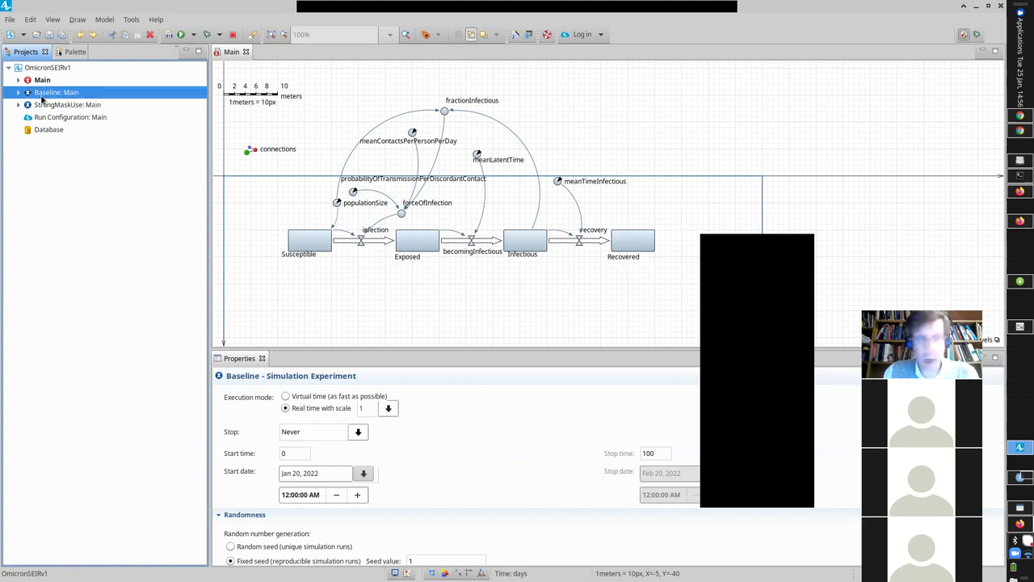
pyautogui.rightClick(42, 98)
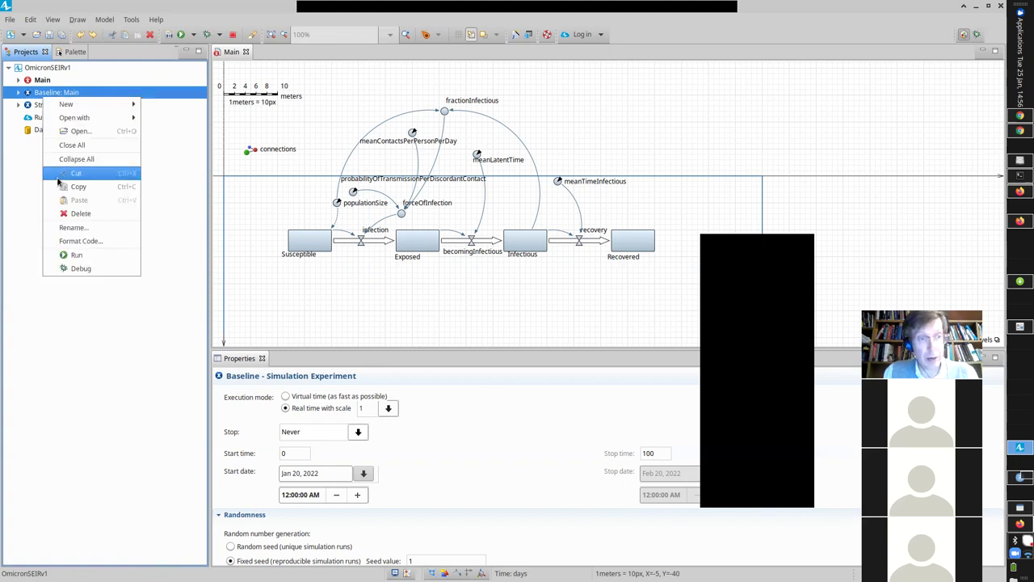
pyautogui.click(60, 256)
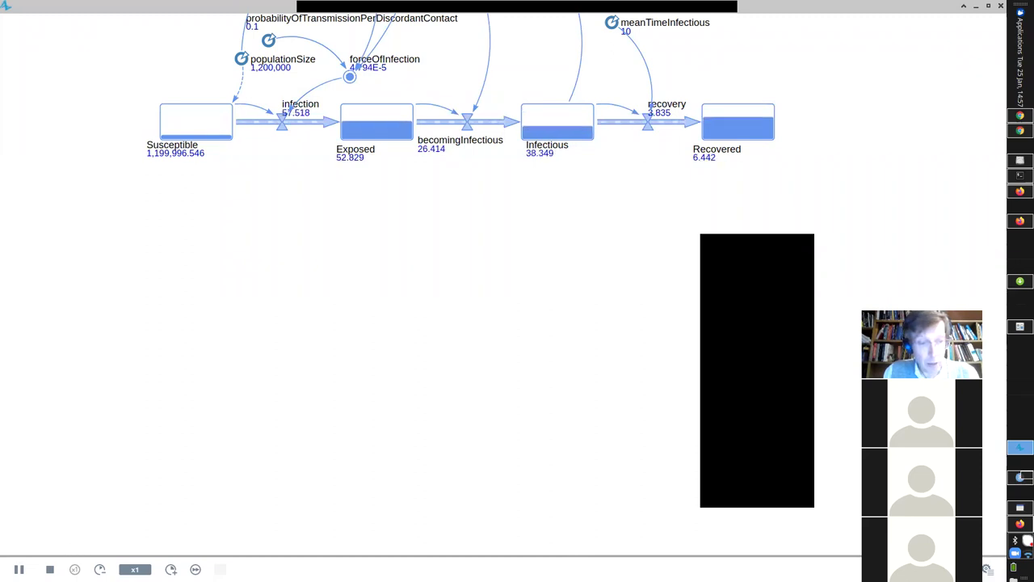
# - Pause and resume the running simulation, pause it again at about day 11, and show the developer panel
pyautogui.click(18, 569)
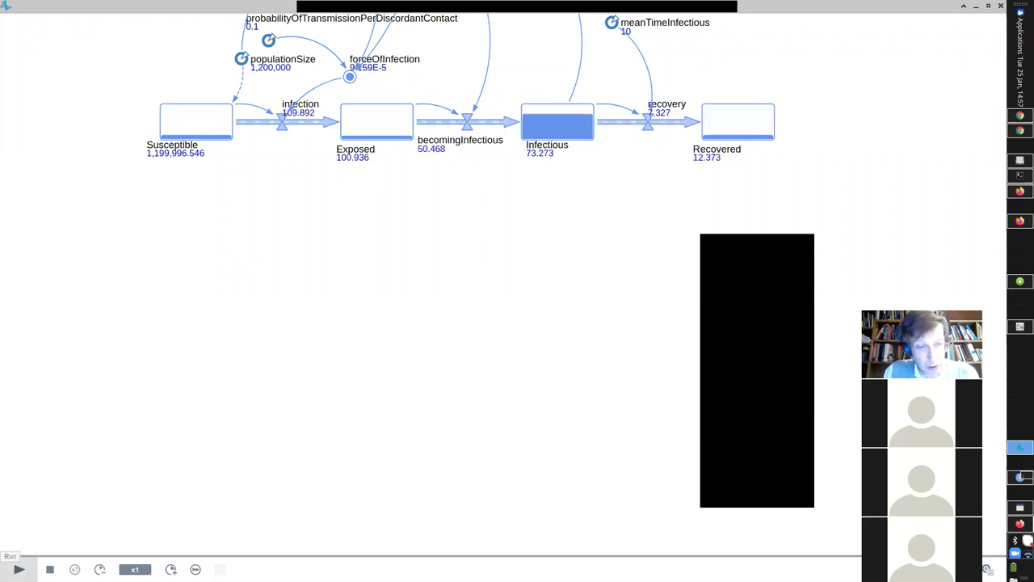
pyautogui.click(19, 568)
pyautogui.click(19, 569)
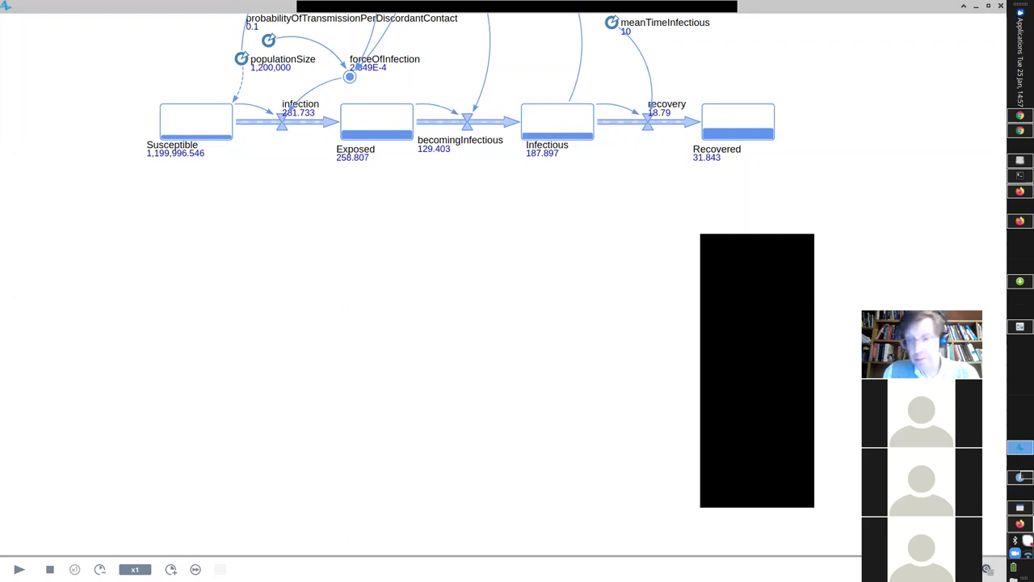
pyautogui.click(1000, 561)
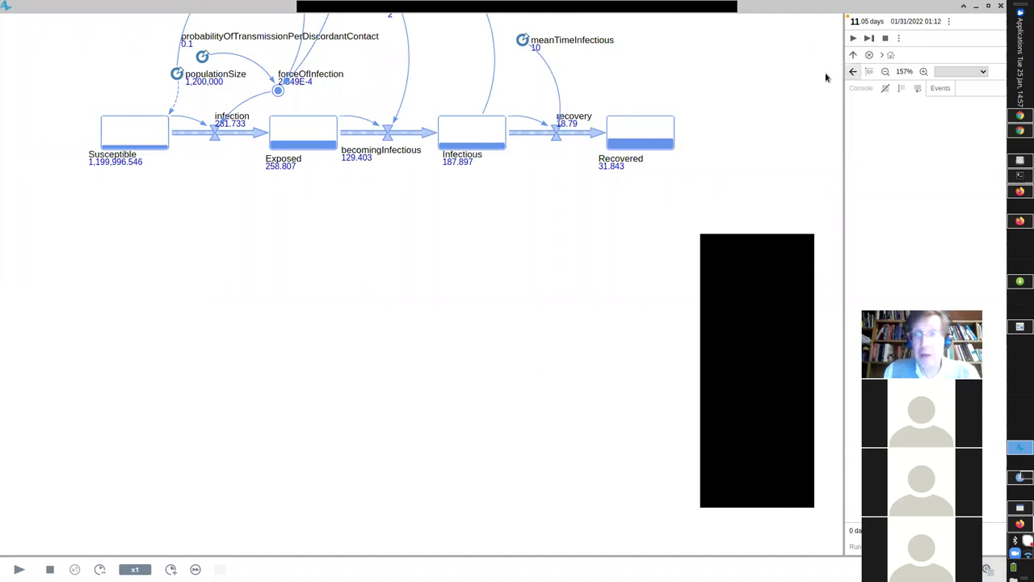
# - Resume the simulation, speed it up to x10, and pause it at day 56
pyautogui.click(18, 569)
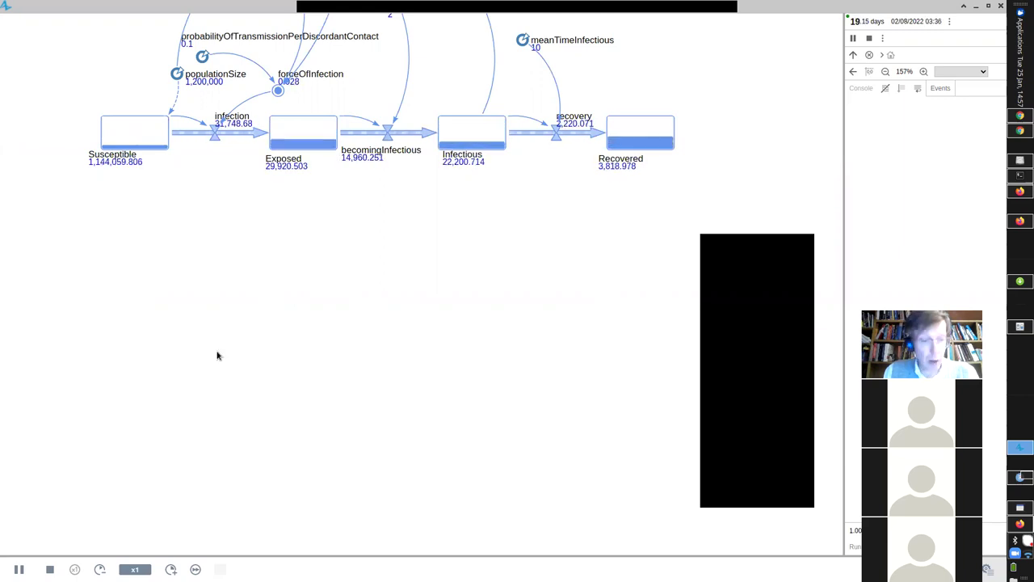
pyautogui.click(171, 569)
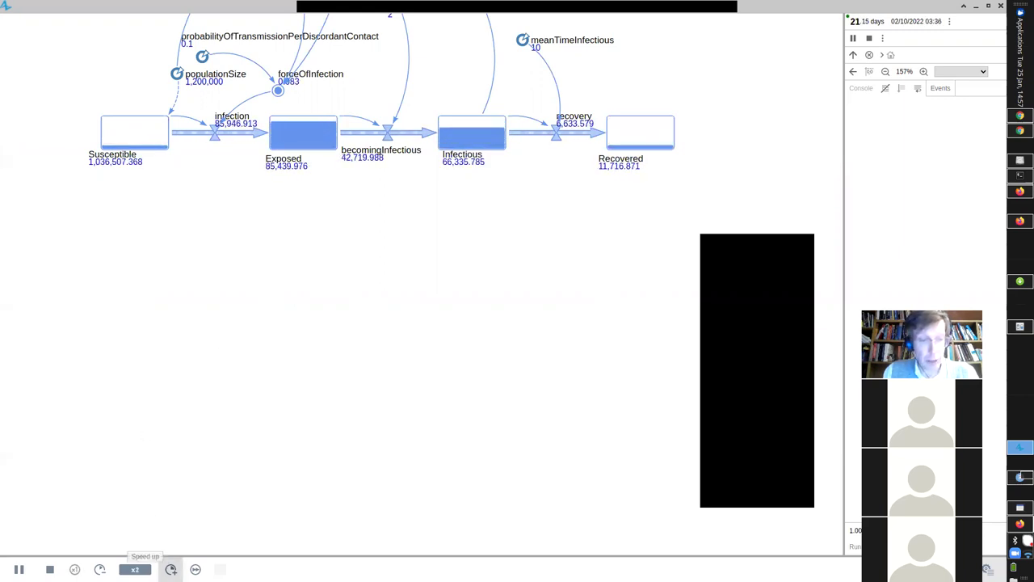
pyautogui.click(171, 569)
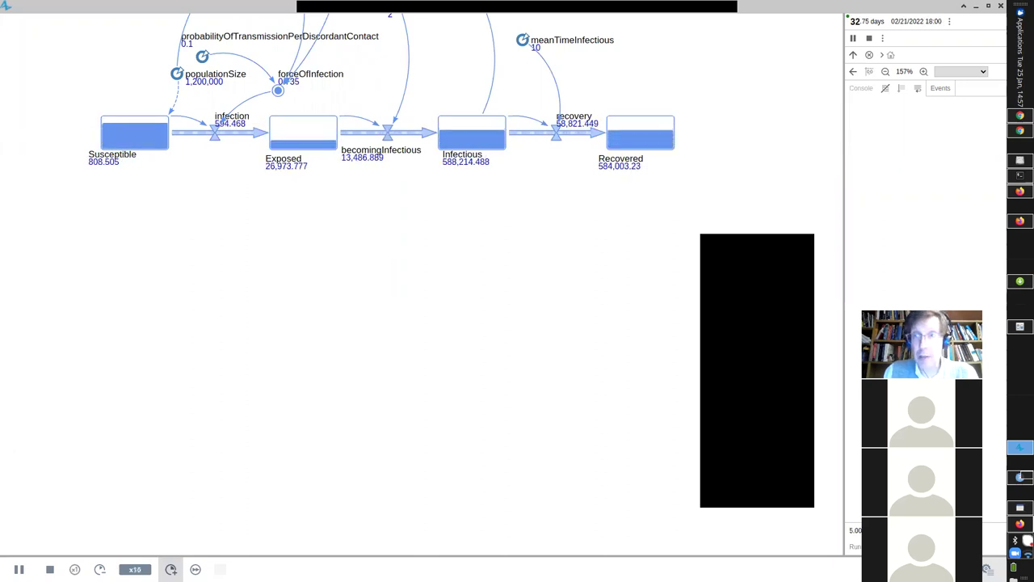
pyautogui.click(171, 568)
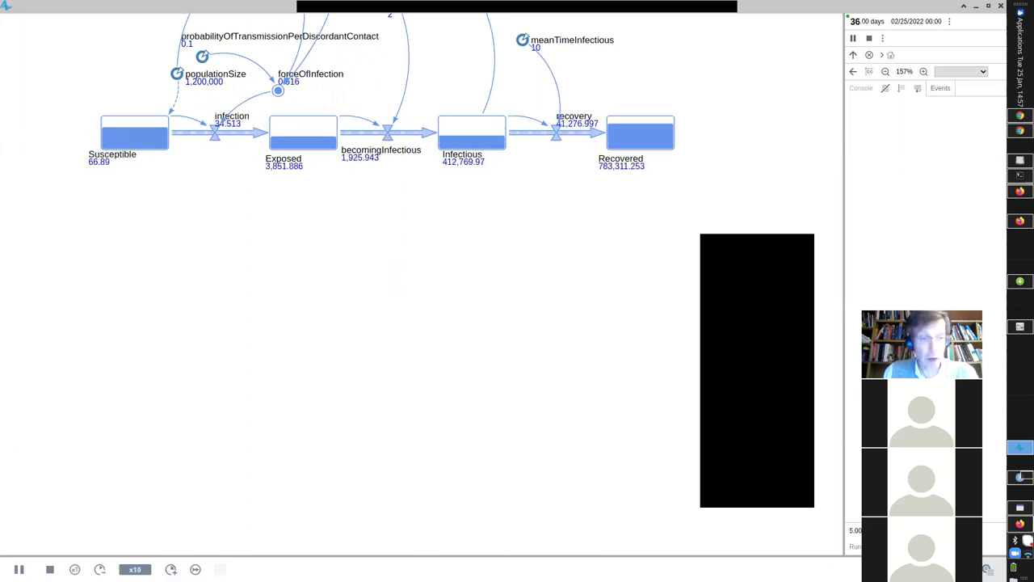
pyautogui.click(19, 569)
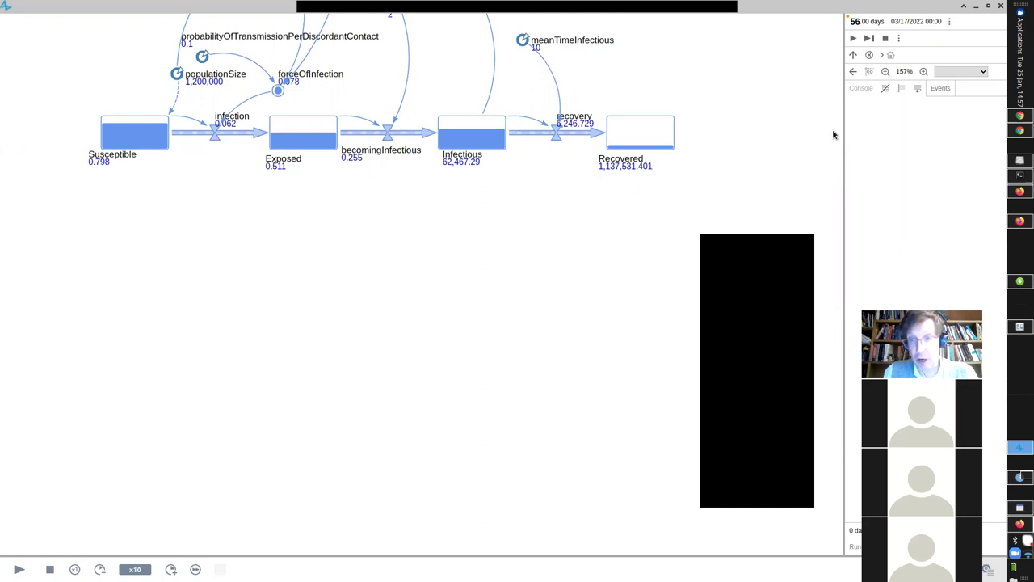
# - Set the simulation's Run until time to 200 and run it to that point, using virtual time mode
pyautogui.click(899, 39)
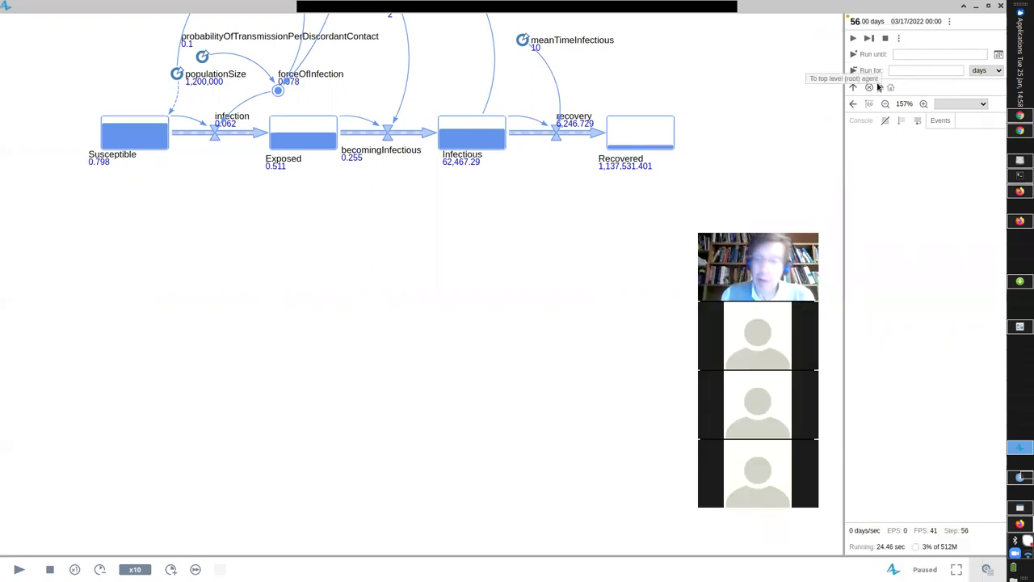
pyautogui.click(902, 56)
pyautogui.write('200')
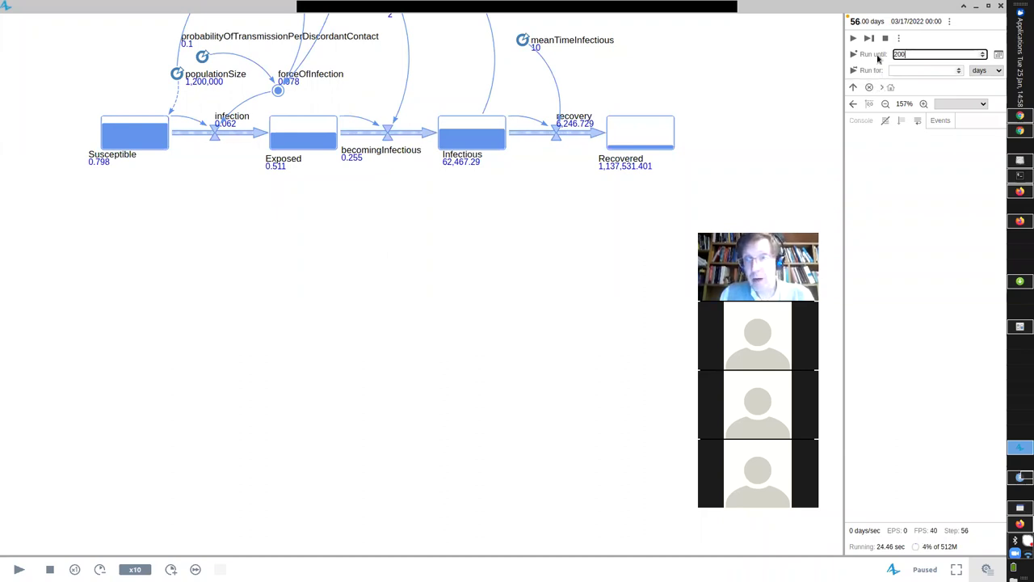
pyautogui.click(898, 39)
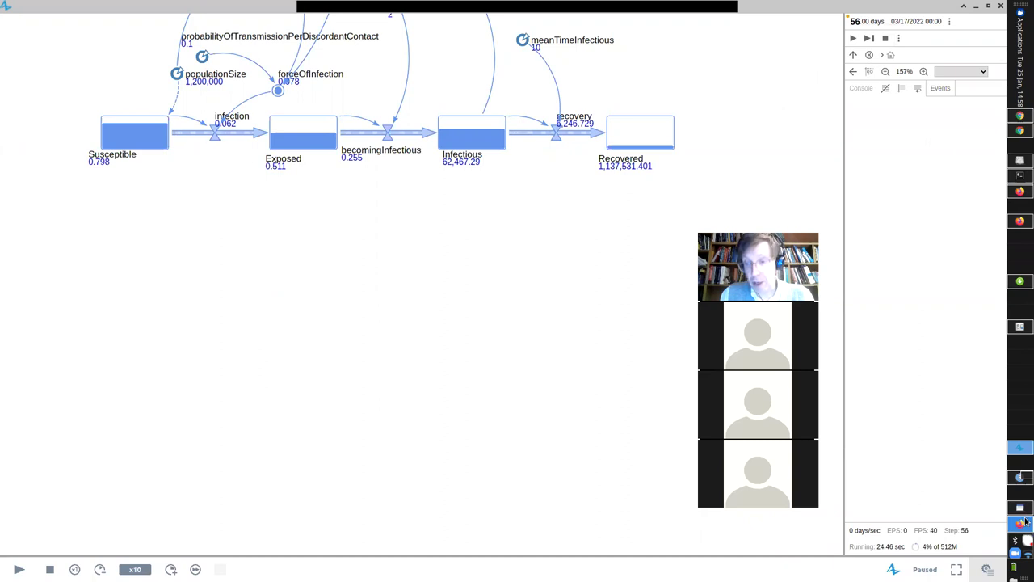
pyautogui.click(987, 568)
pyautogui.click(987, 569)
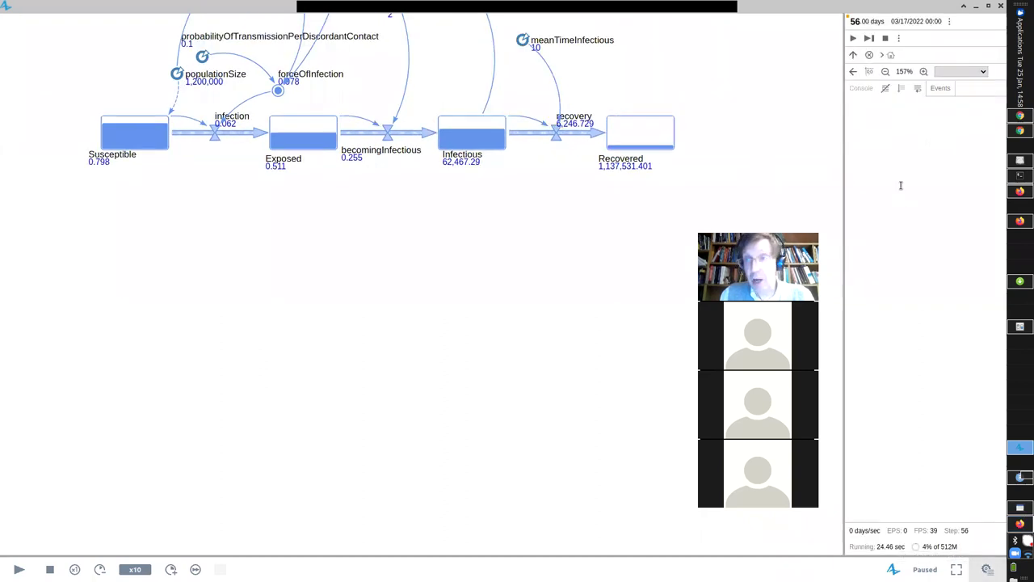
pyautogui.click(898, 38)
pyautogui.click(909, 55)
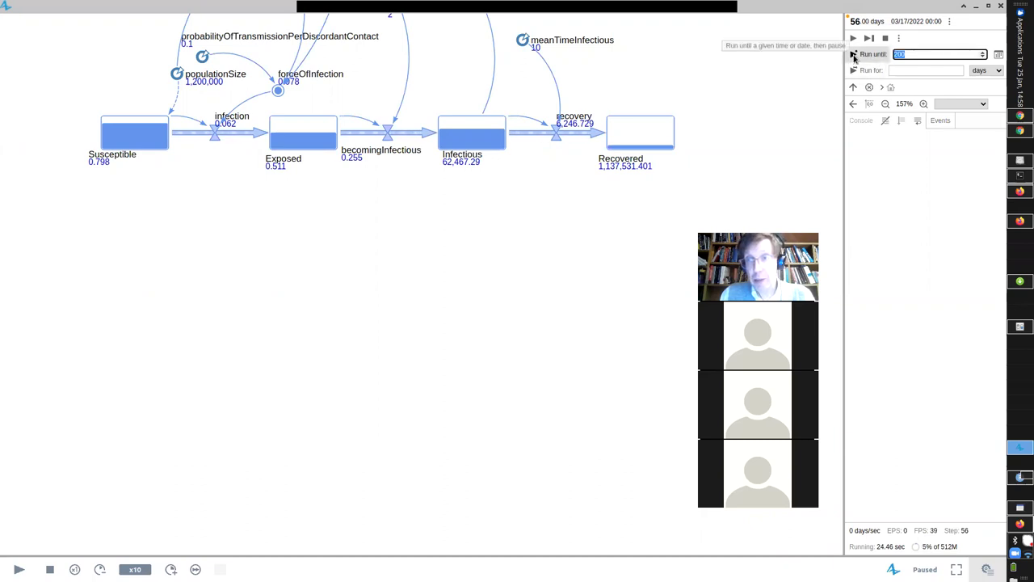
pyautogui.click(853, 55)
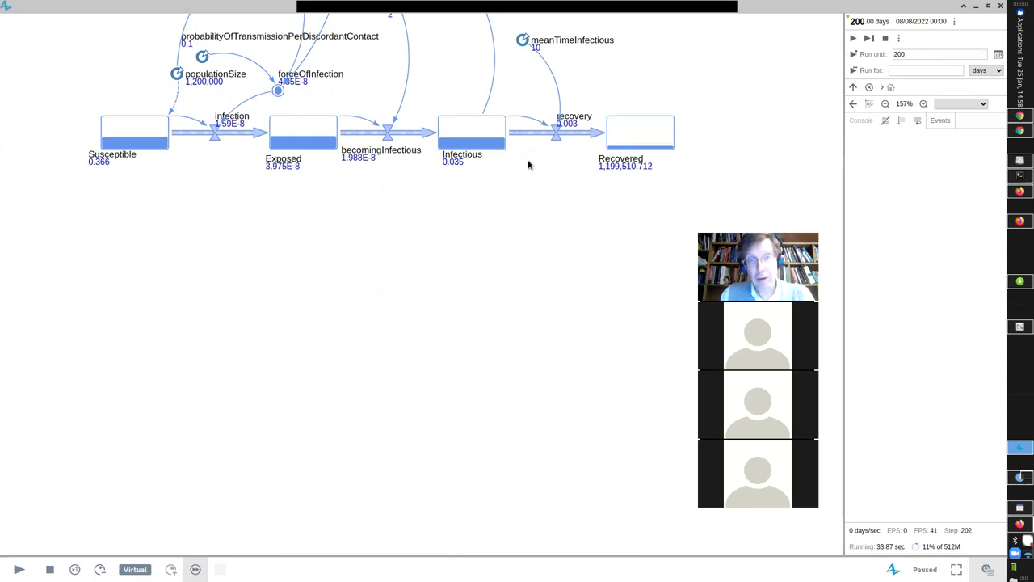
# - Inspect the Infectious stock's value and its time chart, then close the inspection window
pyautogui.click(478, 138)
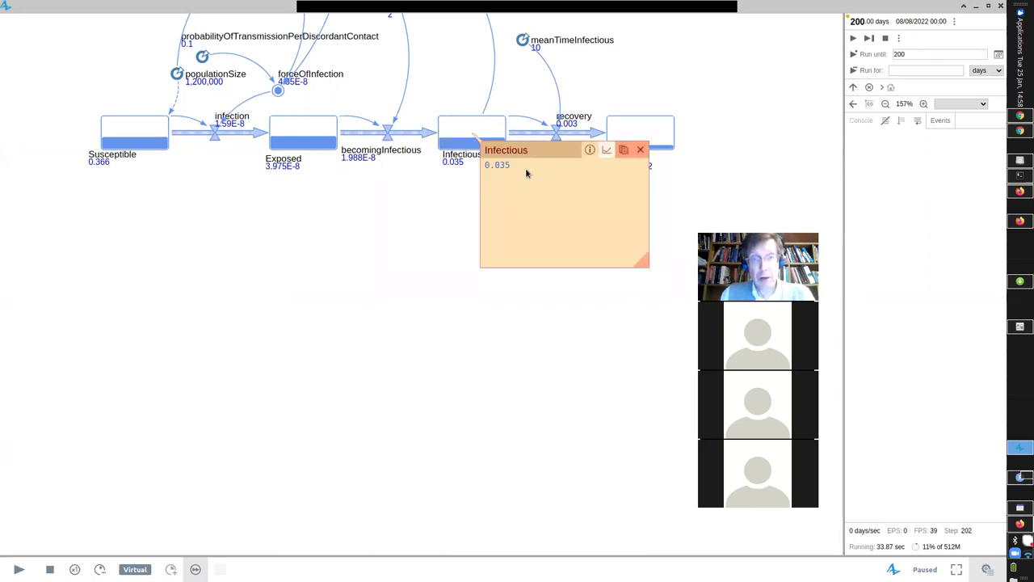
pyautogui.click(606, 150)
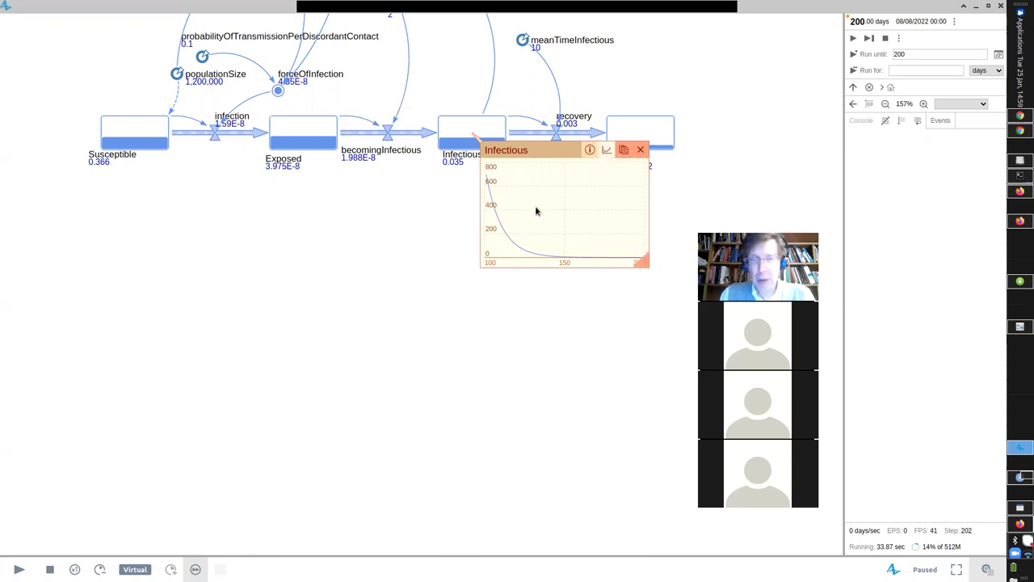
pyautogui.click(641, 149)
# - Stop the finished simulation and rerun it from the start at x10 speed, pausing at about day 20
pyautogui.click(49, 569)
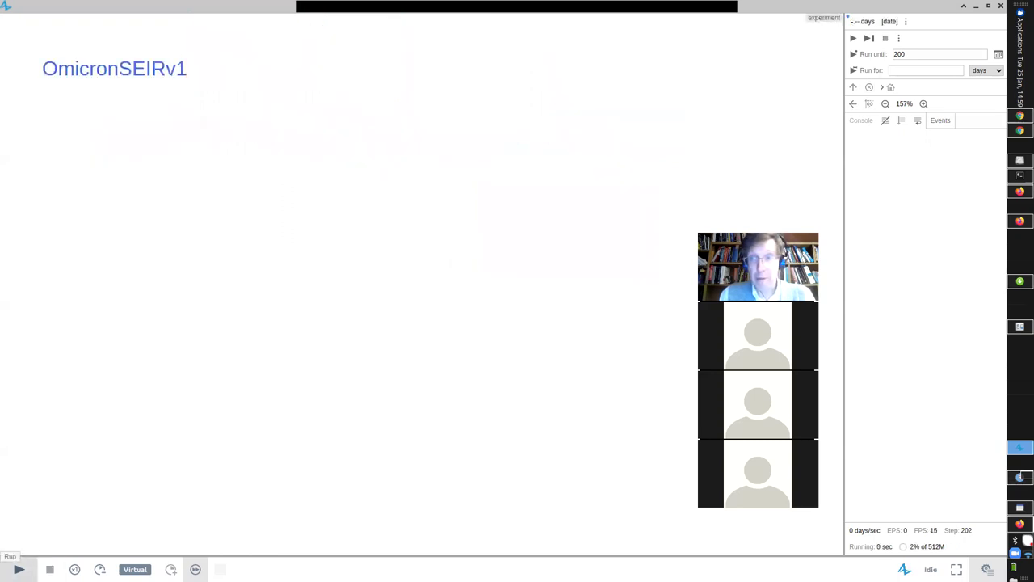
pyautogui.click(195, 569)
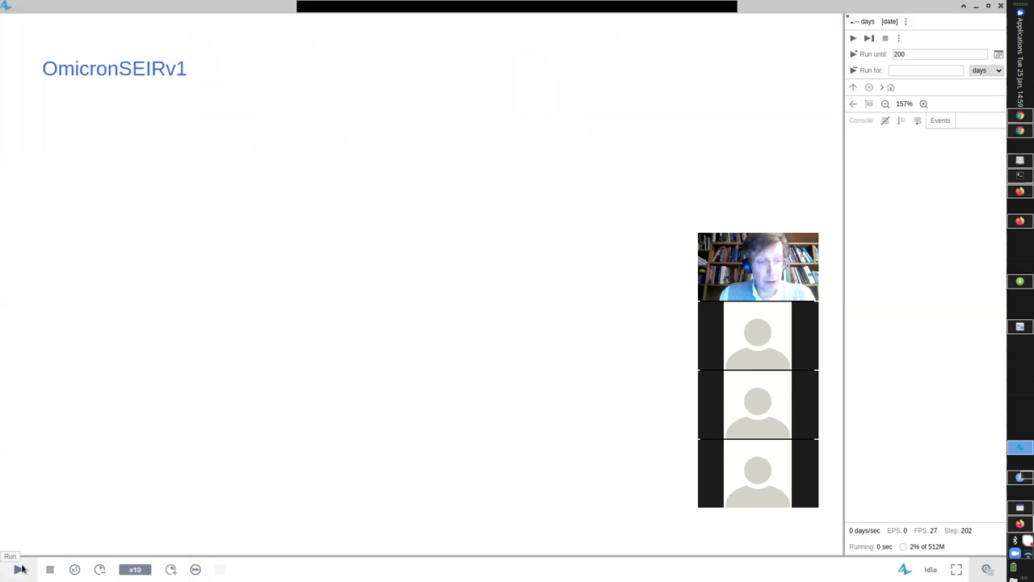
pyautogui.click(19, 569)
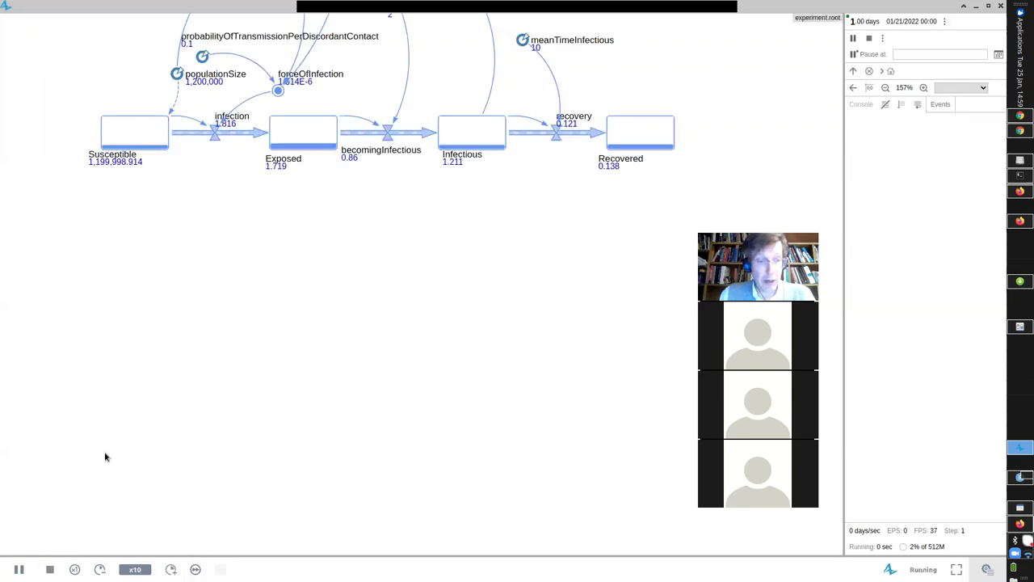
pyautogui.click(19, 568)
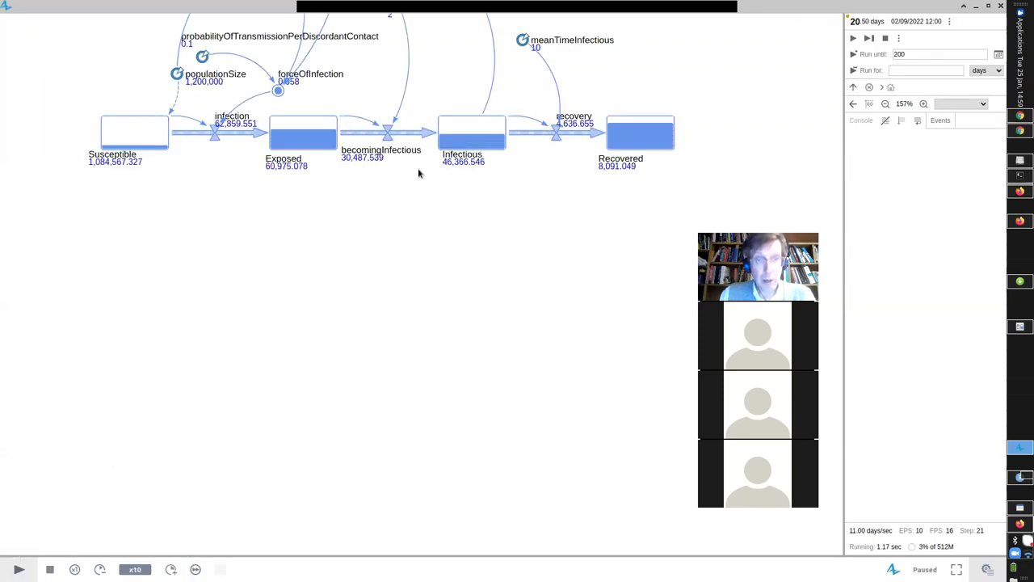
# - Open the Infectious stock's inspection window, display it as a time chart, and enlarge it
pyautogui.click(482, 145)
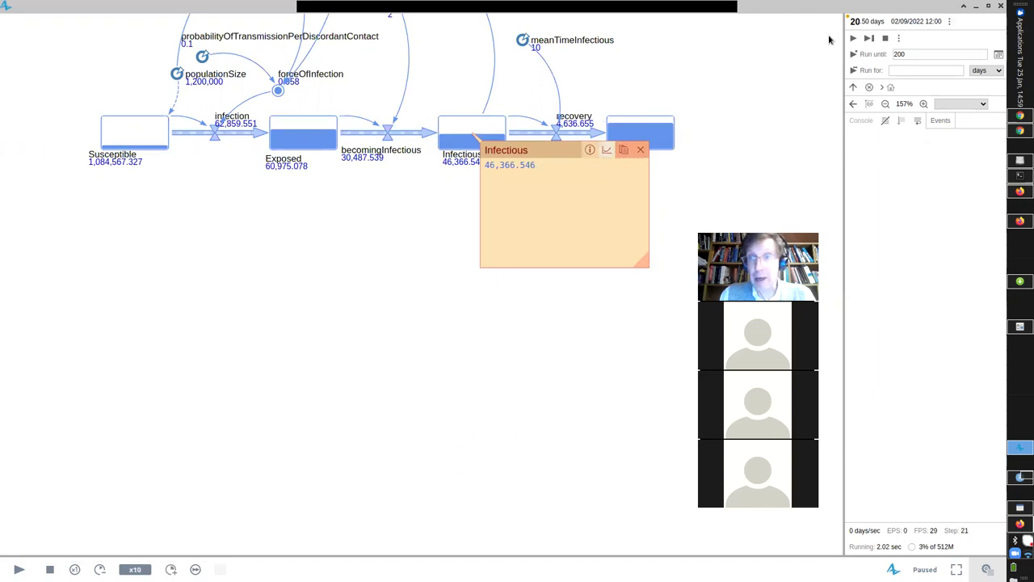
pyautogui.click(606, 150)
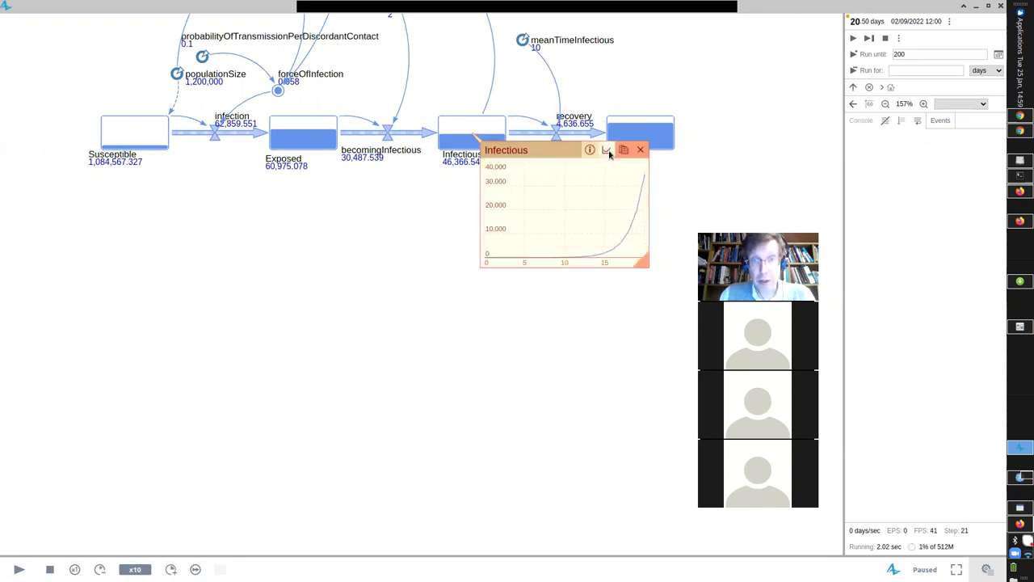
pyautogui.moveTo(646, 263); pyautogui.dragTo(737, 322)
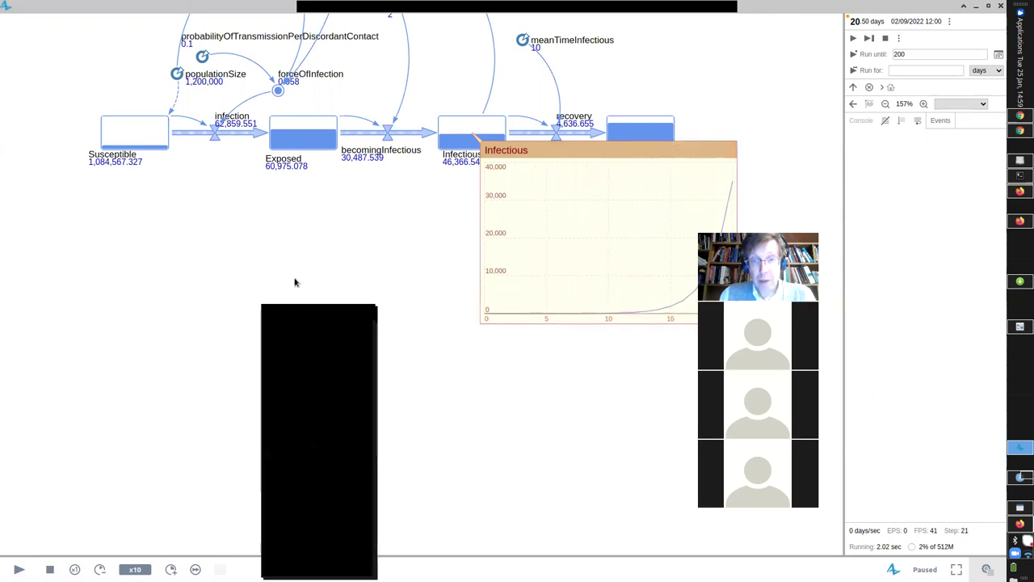
# - Continue the simulation to day 40, pause it, and enlarge the Infectious chart further
pyautogui.click(18, 569)
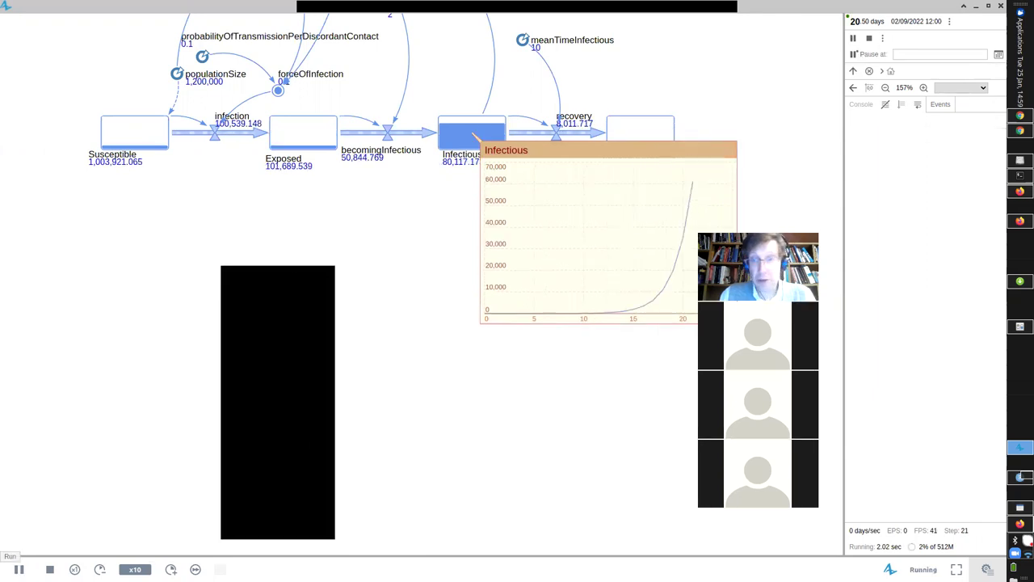
pyautogui.click(18, 569)
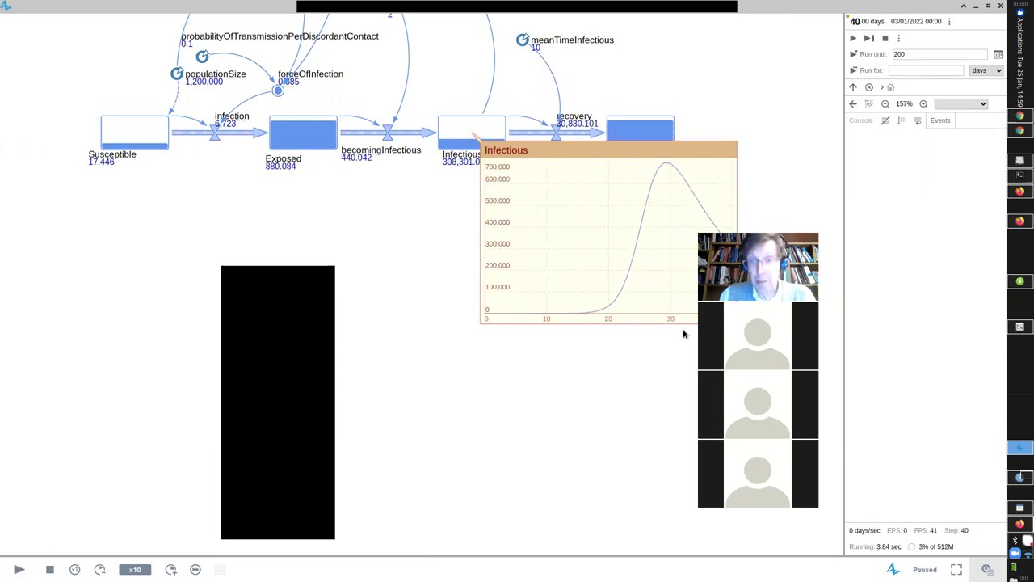
pyautogui.moveTo(736, 322); pyautogui.dragTo(803, 398)
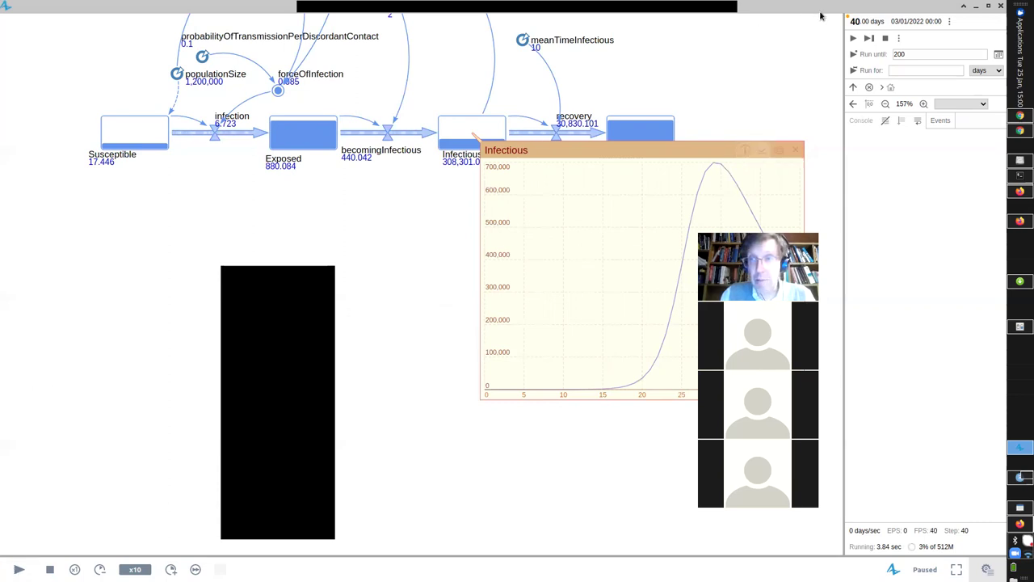
# - Run the simulation until day 200, switching to virtual time mode, and move the Infectious chart below the stocks
pyautogui.click(854, 53)
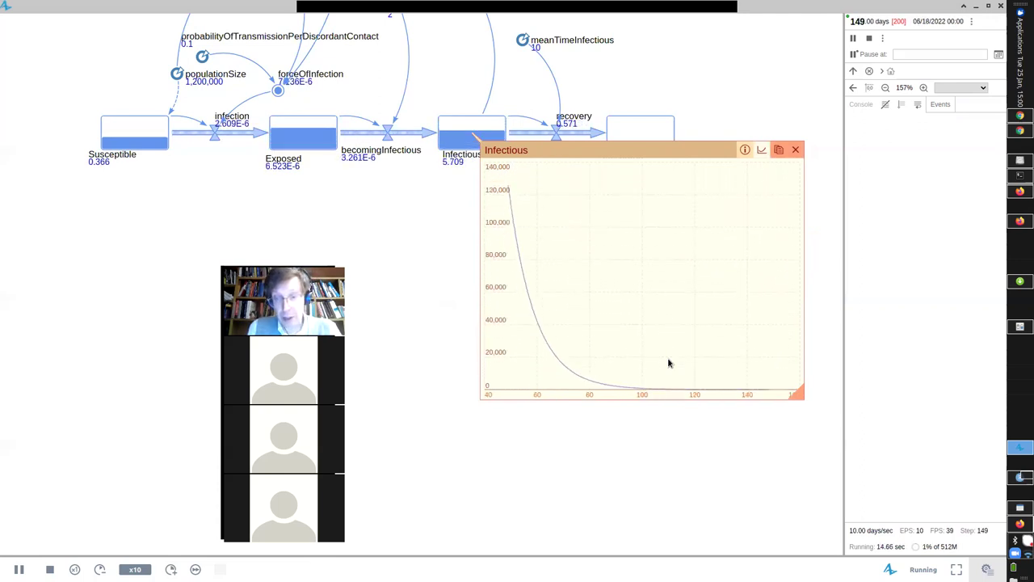
pyautogui.click(196, 569)
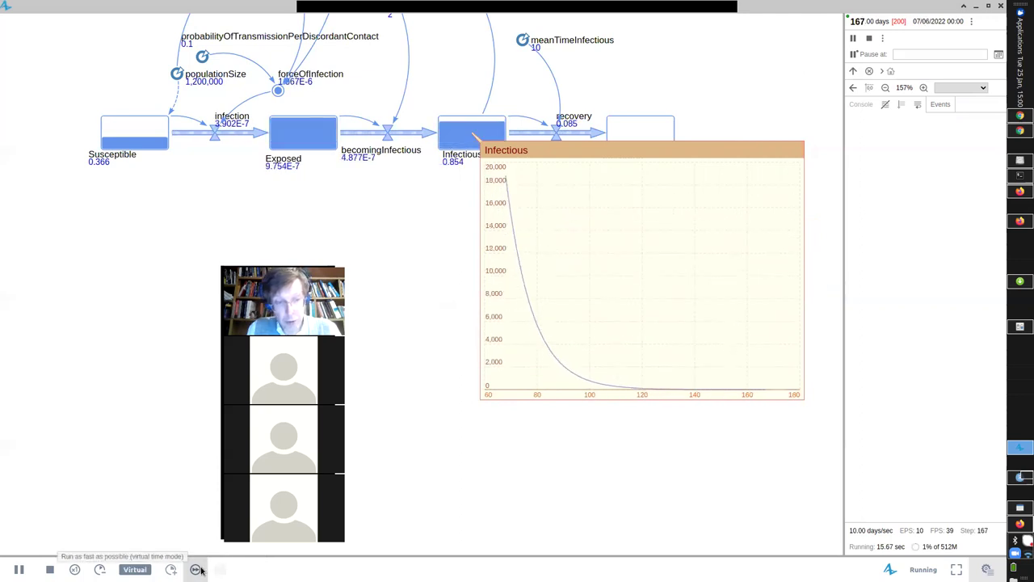
pyautogui.moveTo(507, 233); pyautogui.dragTo(456, 395)
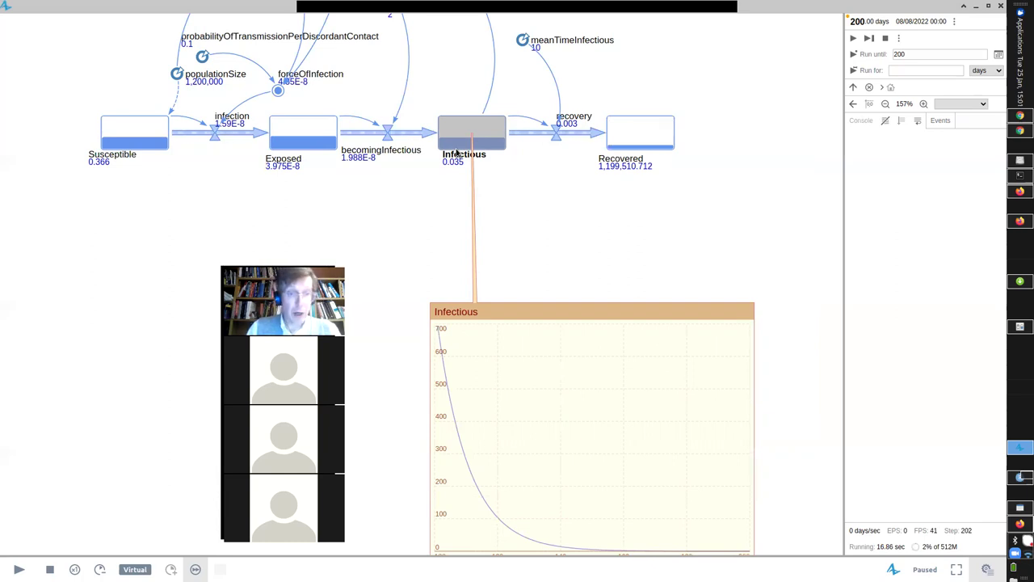
# - Stop the Baseline simulation and return to the experiment's start page
pyautogui.moveTo(630, 337)
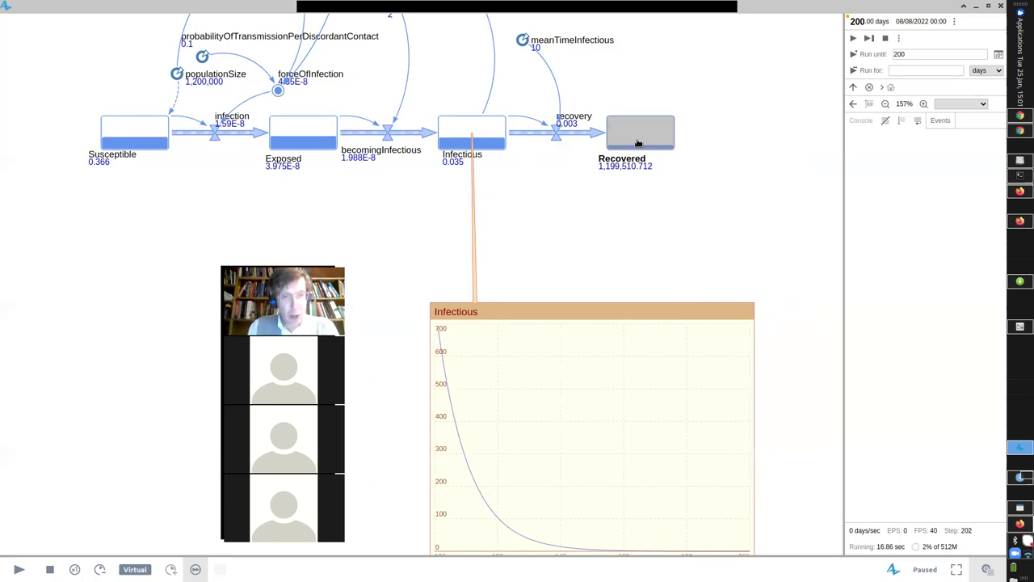
pyautogui.click(49, 568)
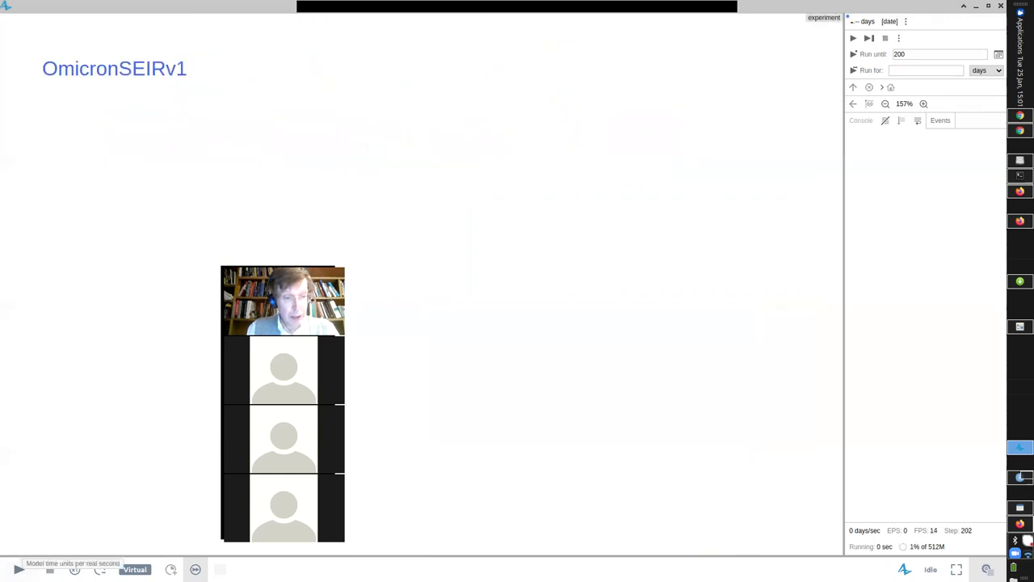
# - Run the Baseline simulation to day 8.5, pause it, and display the Infectious stock as an enlarged time chart
pyautogui.click(18, 569)
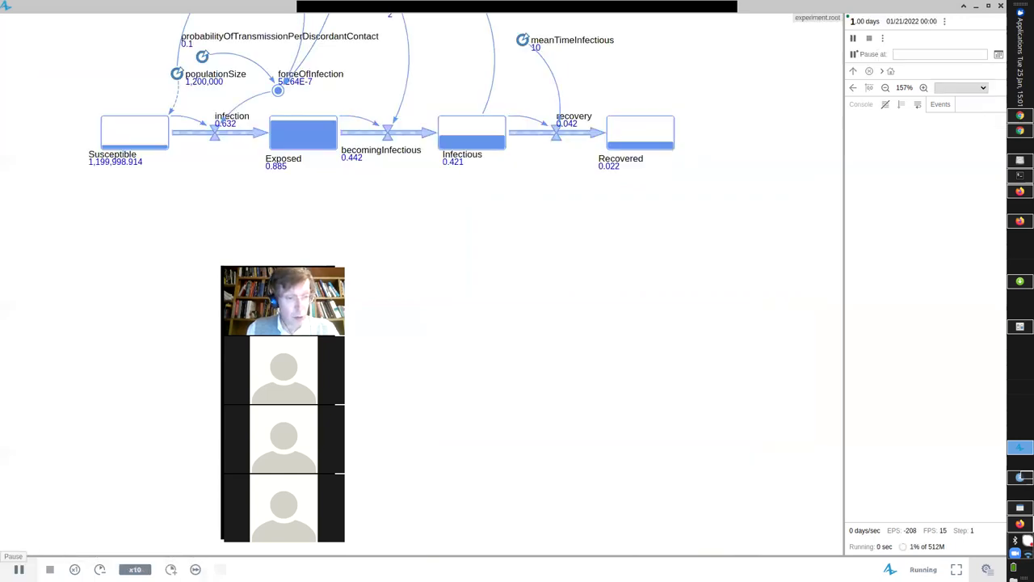
pyautogui.click(18, 569)
pyautogui.click(472, 136)
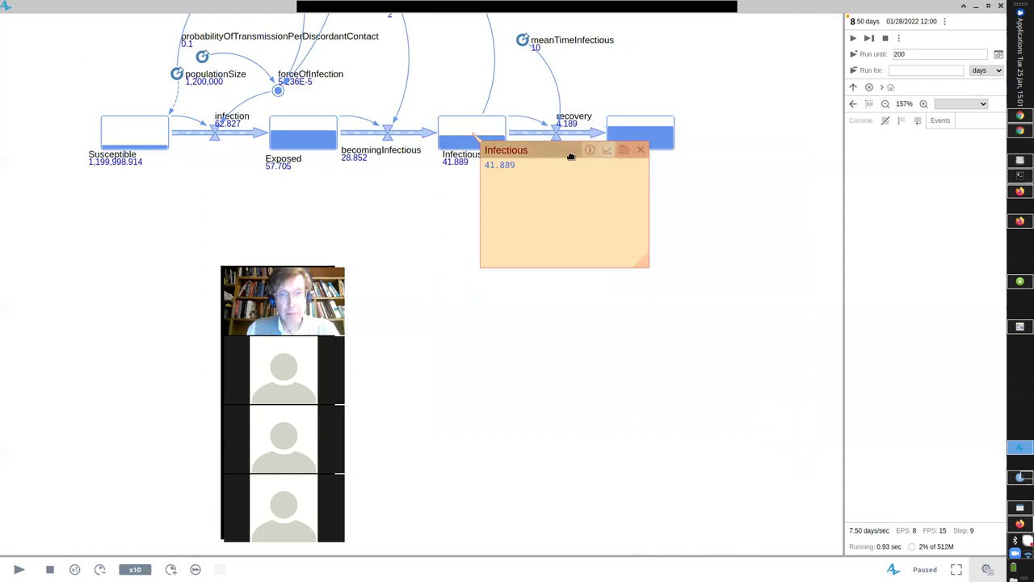
pyautogui.click(606, 149)
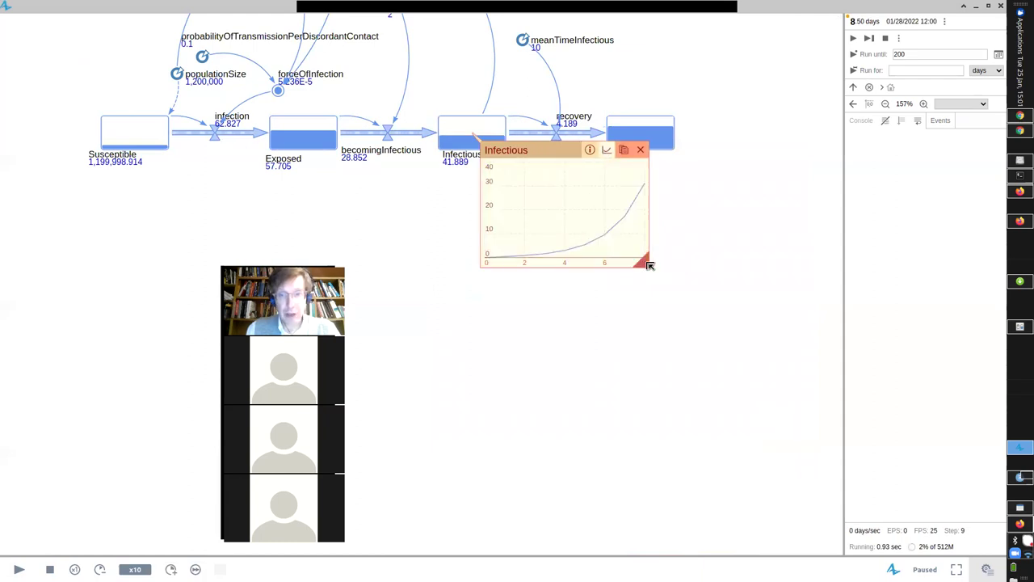
pyautogui.moveTo(644, 261); pyautogui.dragTo(803, 420)
# - Continue the simulation to day 43.5, pausing at day 29.5 on the way, and move the Infectious chart below the stocks
pyautogui.click(18, 569)
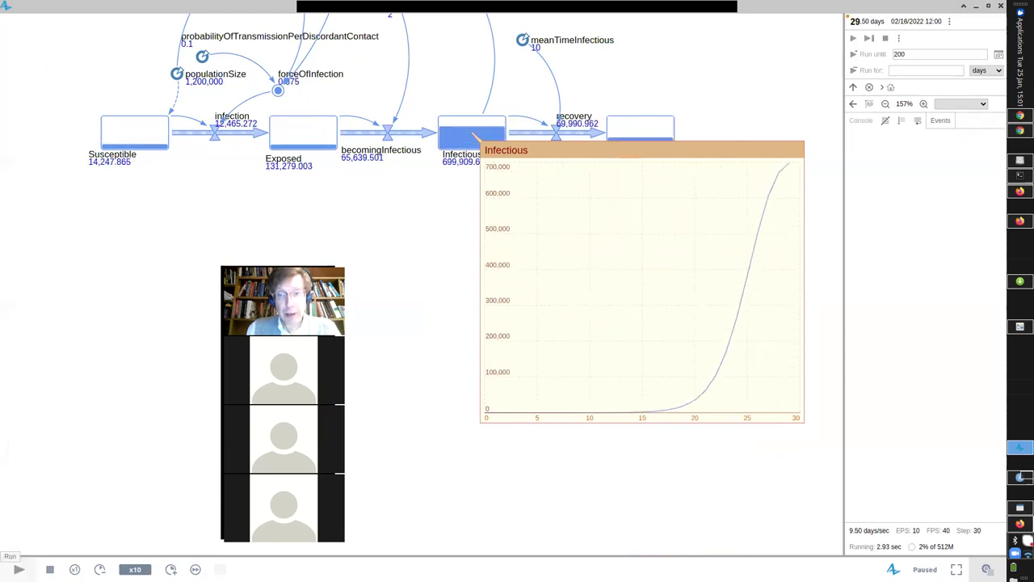
pyautogui.click(18, 569)
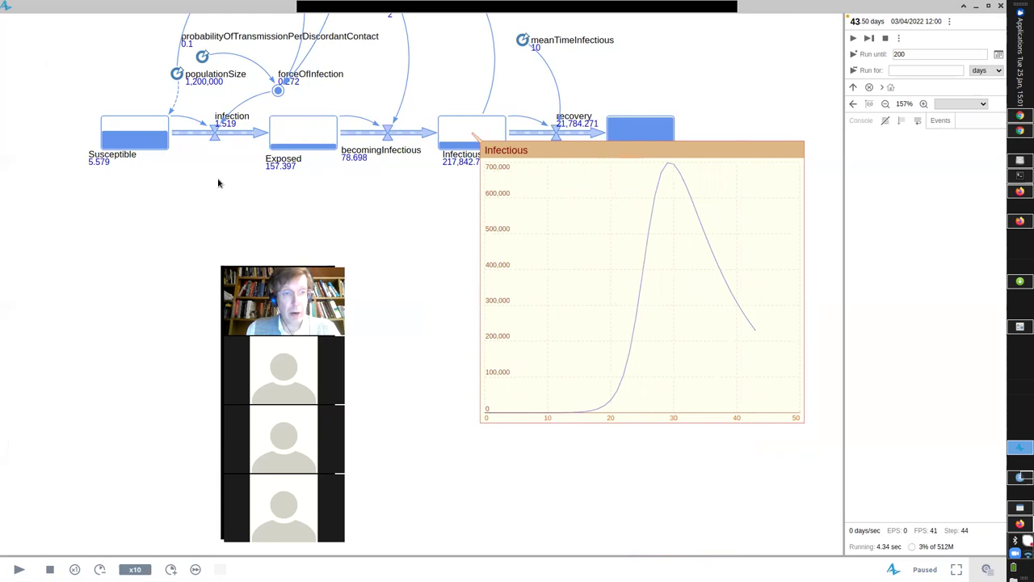
pyautogui.moveTo(341, 73); pyautogui.dragTo(293, 164)
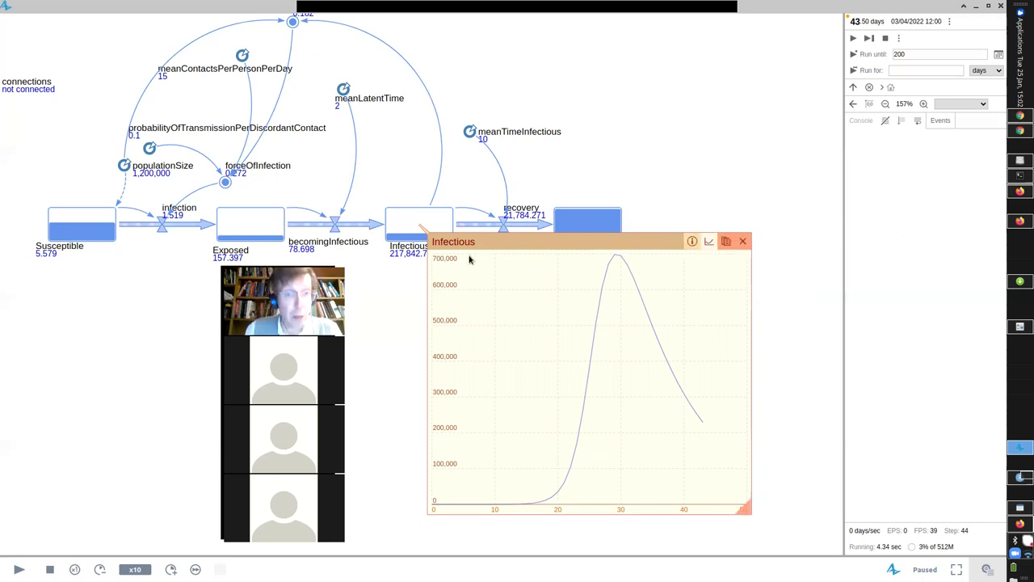
pyautogui.moveTo(470, 240); pyautogui.dragTo(466, 311)
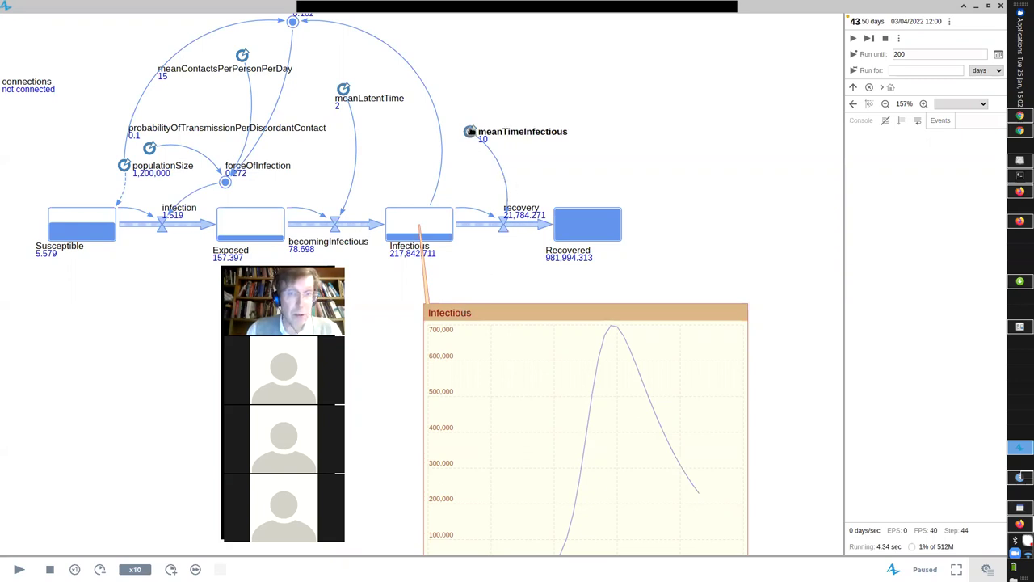
# - Open the inspection windows of the meanTimeInfectious and meanLatentTime parameters
pyautogui.click(470, 131)
pyautogui.click(344, 89)
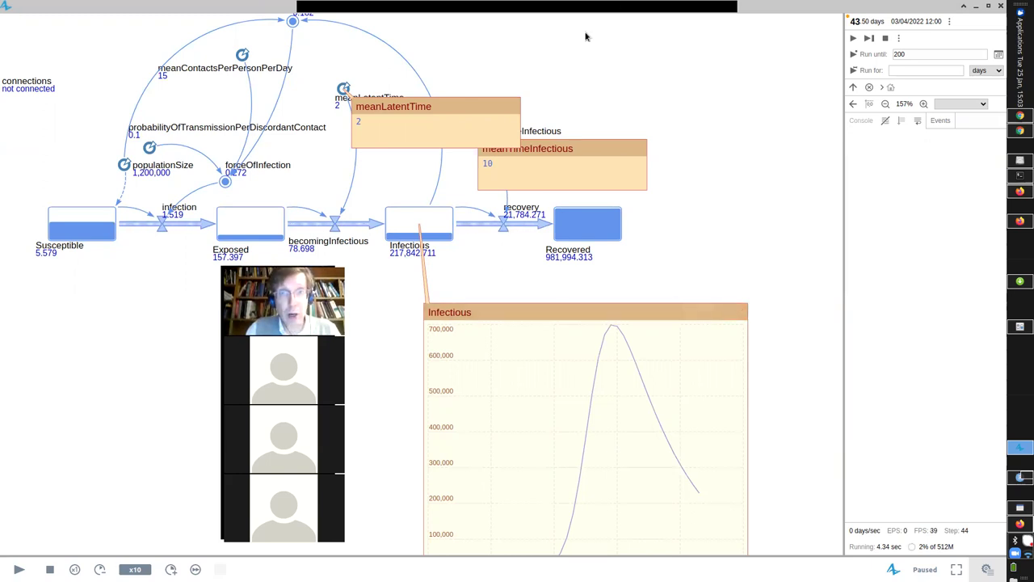
# - Close the simulation window and open the recent model OmicronSEIRSv2, saving and closing OmicronSEIRv1
pyautogui.click(1000, 6)
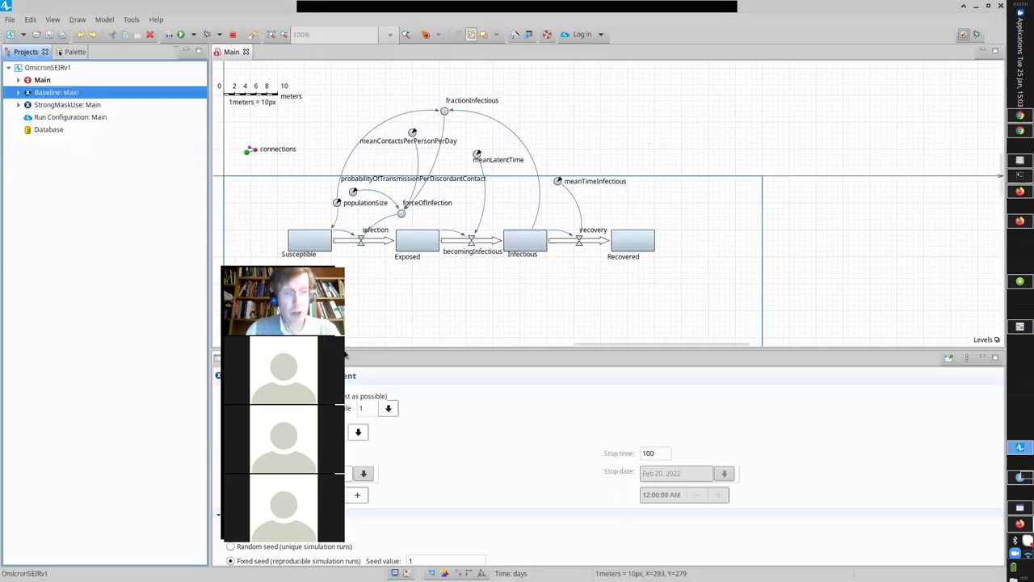
pyautogui.click(10, 19)
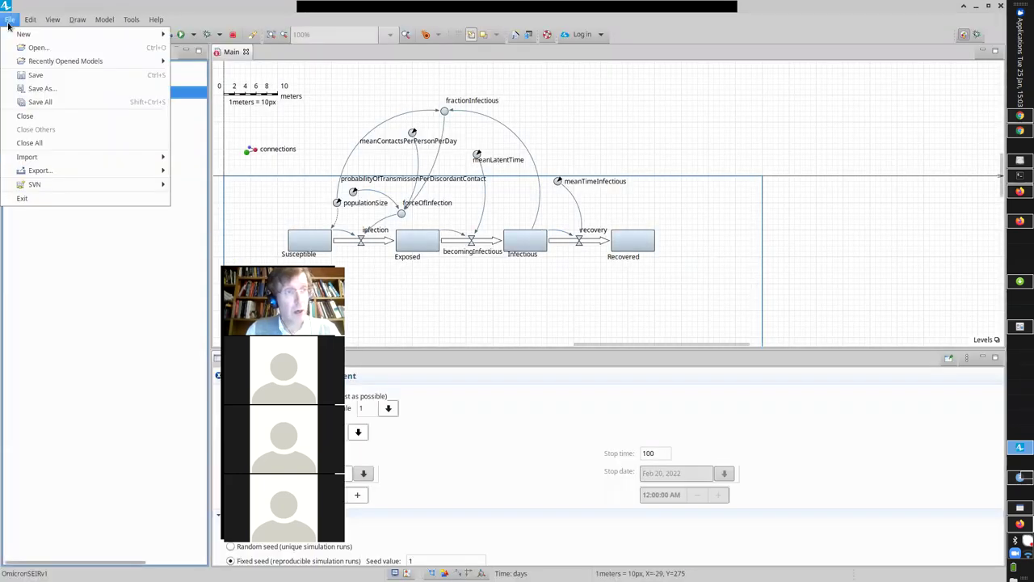
pyautogui.moveTo(73, 65)
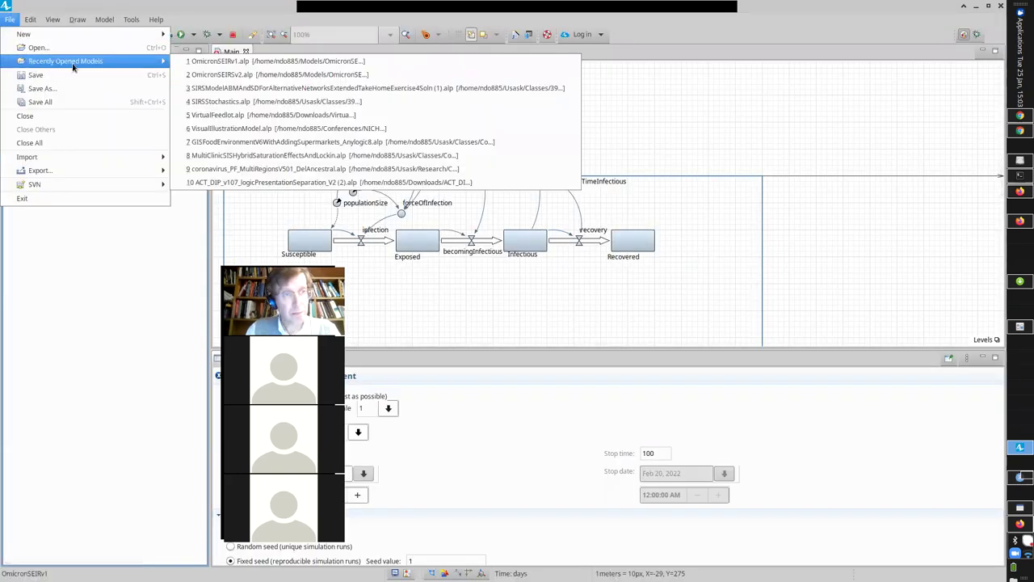
pyautogui.click(267, 75)
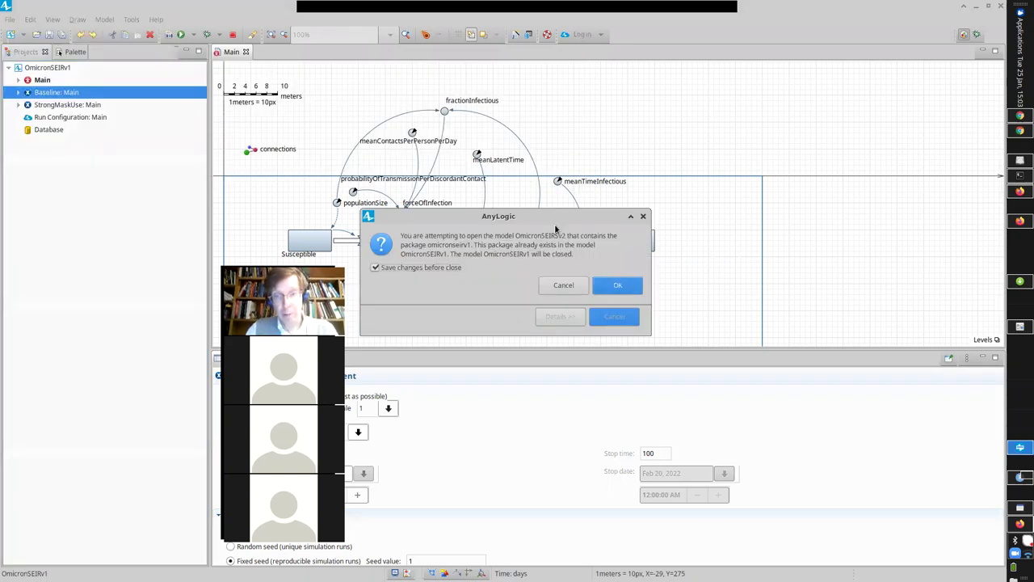
pyautogui.click(617, 285)
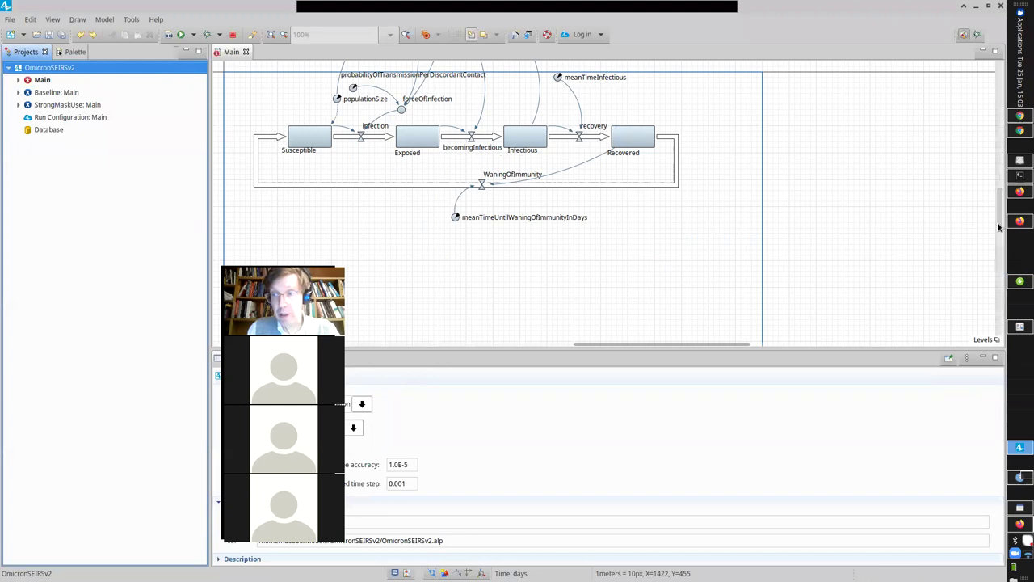
# - Run the Baseline experiment of the OmicronSEIRSv2 model and pause it at about day 5.45
pyautogui.scroll(3, 1001, 214)
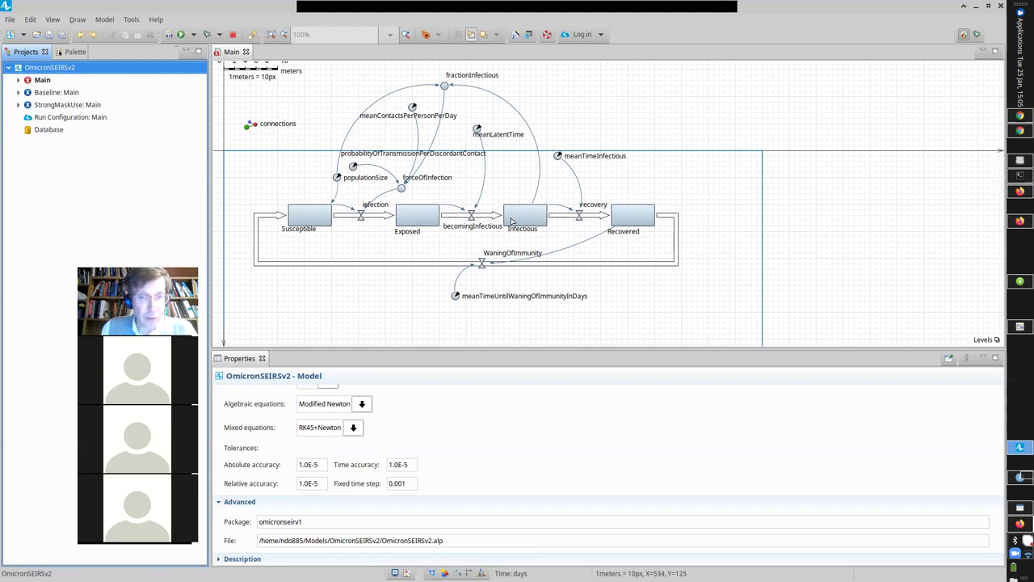
pyautogui.click(511, 221)
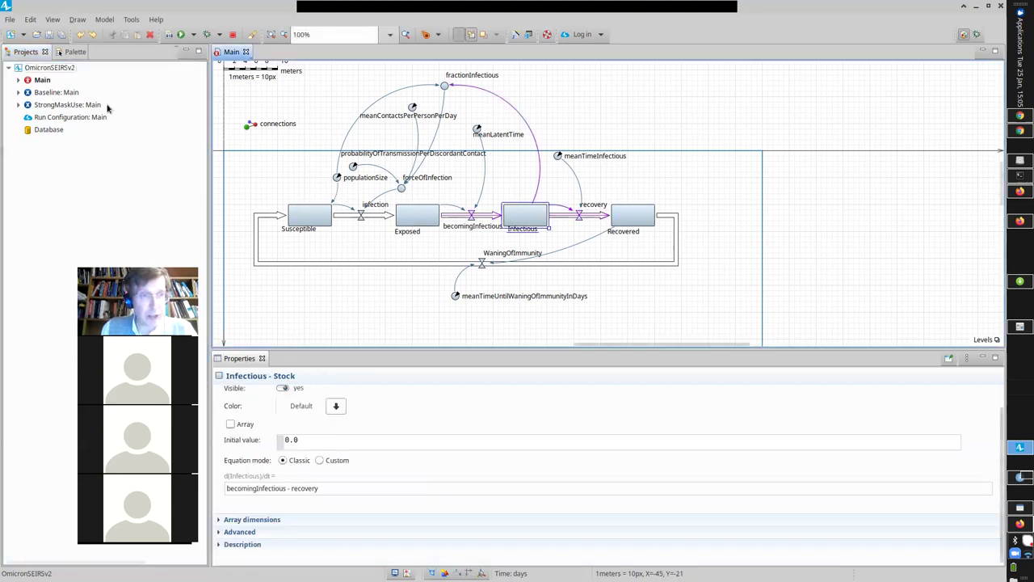
pyautogui.click(50, 94)
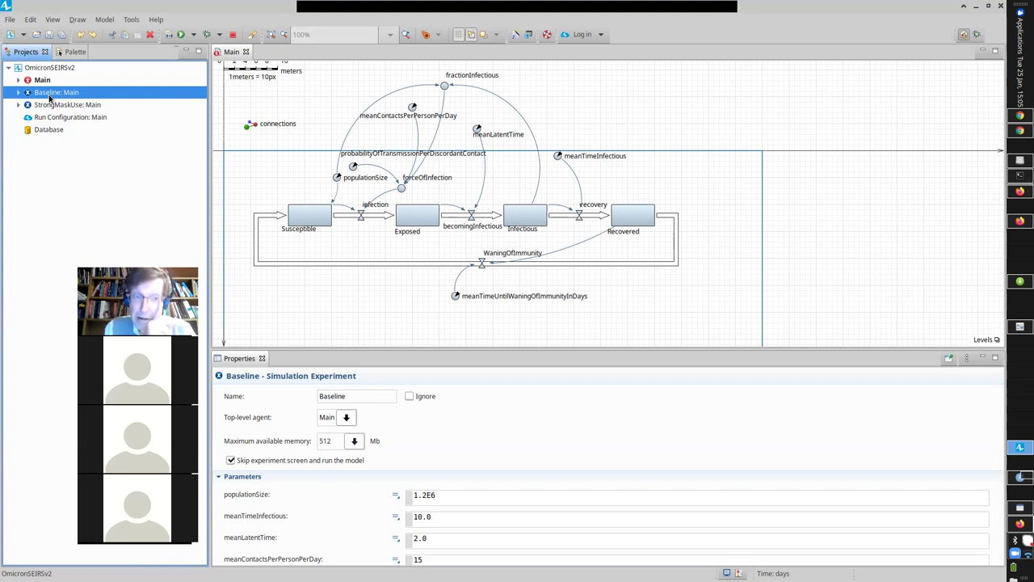
pyautogui.rightClick(50, 97)
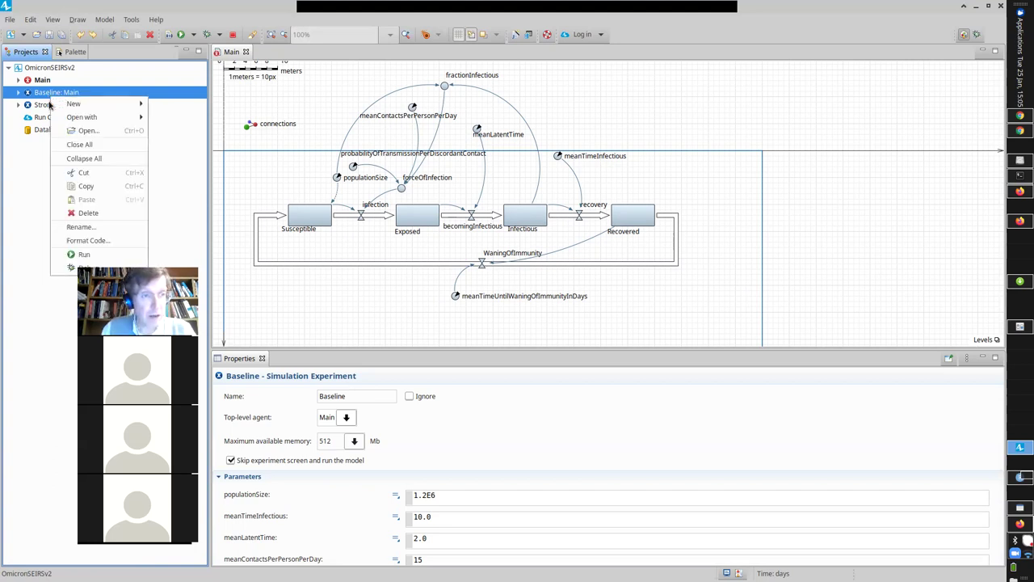
pyautogui.click(71, 257)
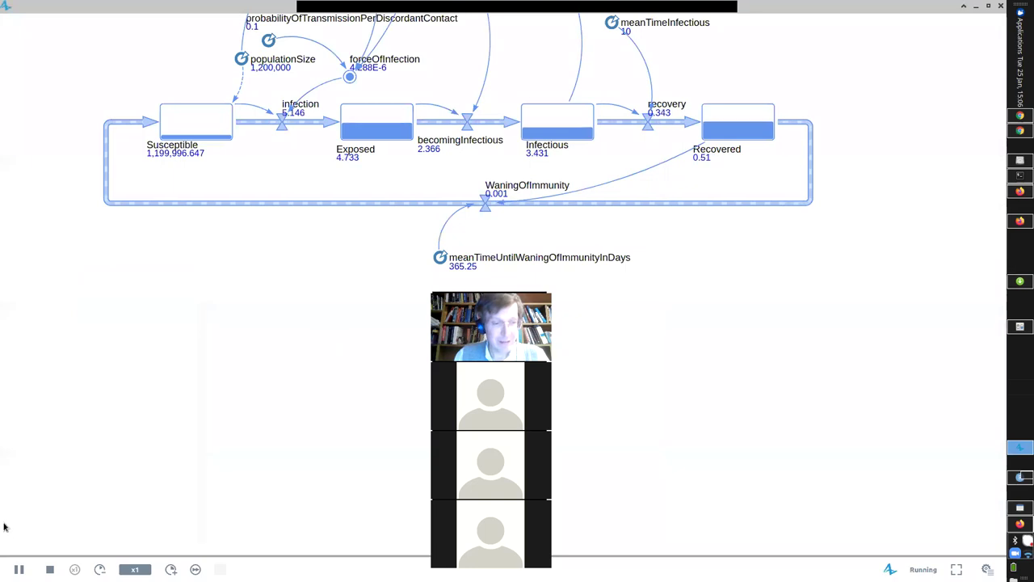
pyautogui.click(19, 569)
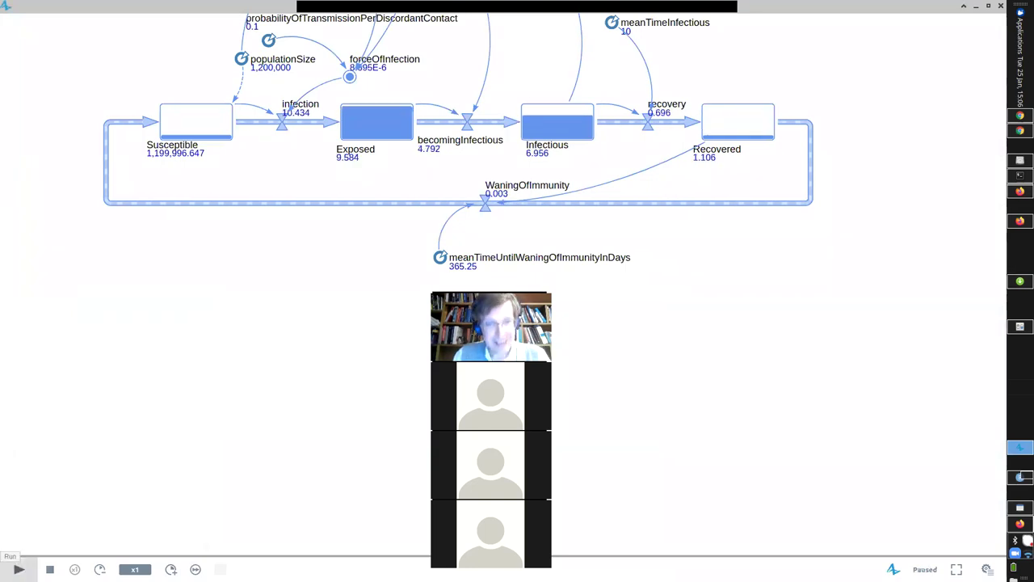
# - Show the developer panel, display the Infectious stock as a time chart, and move the chart below the Susceptible stock
pyautogui.click(986, 568)
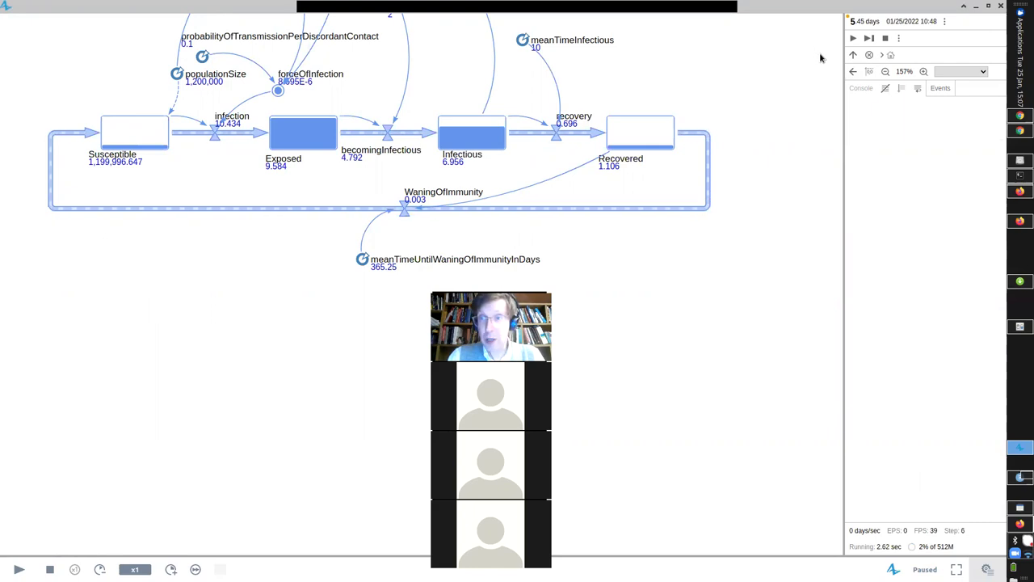
pyautogui.click(497, 144)
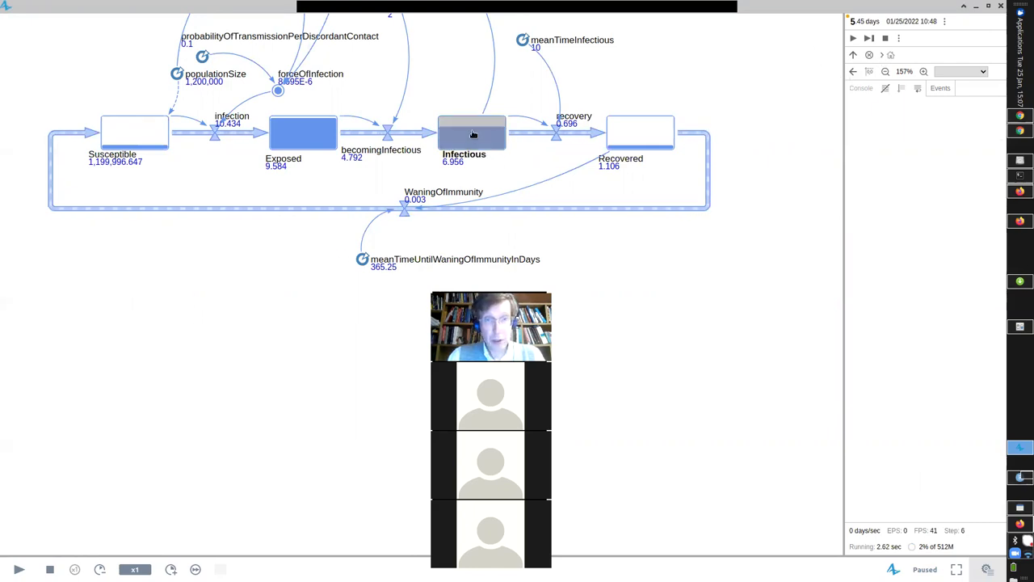
pyautogui.click(605, 151)
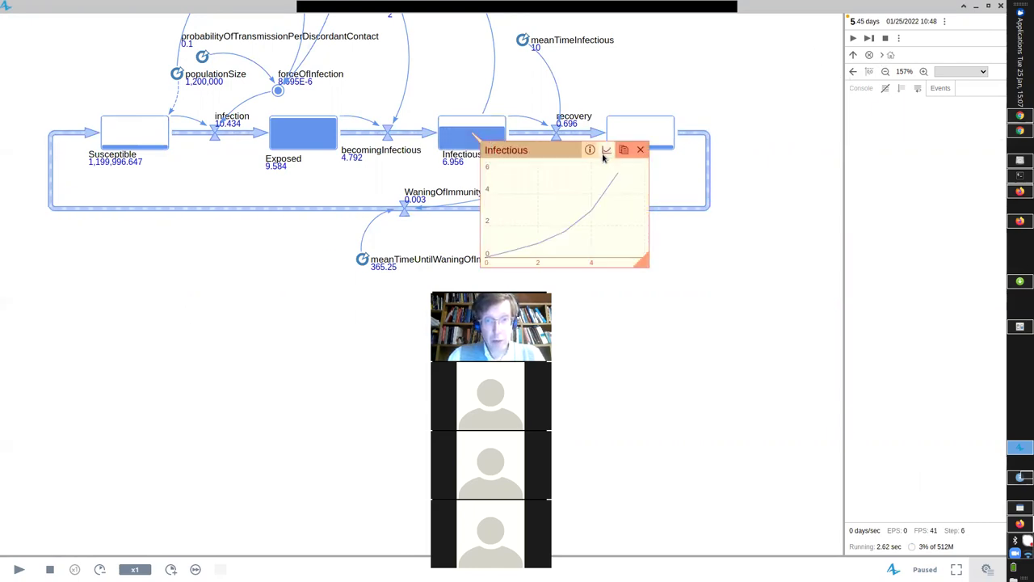
pyautogui.moveTo(509, 151); pyautogui.dragTo(112, 217)
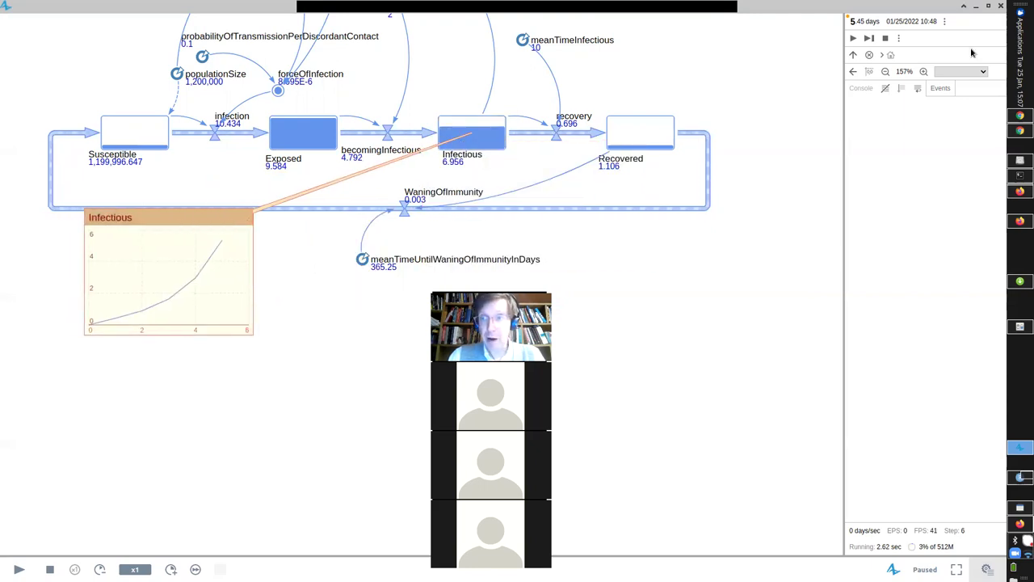
# - Run the simulation until day 200, switching it to virtual time mode
pyautogui.click(898, 38)
pyautogui.click(914, 54)
pyautogui.write('220')
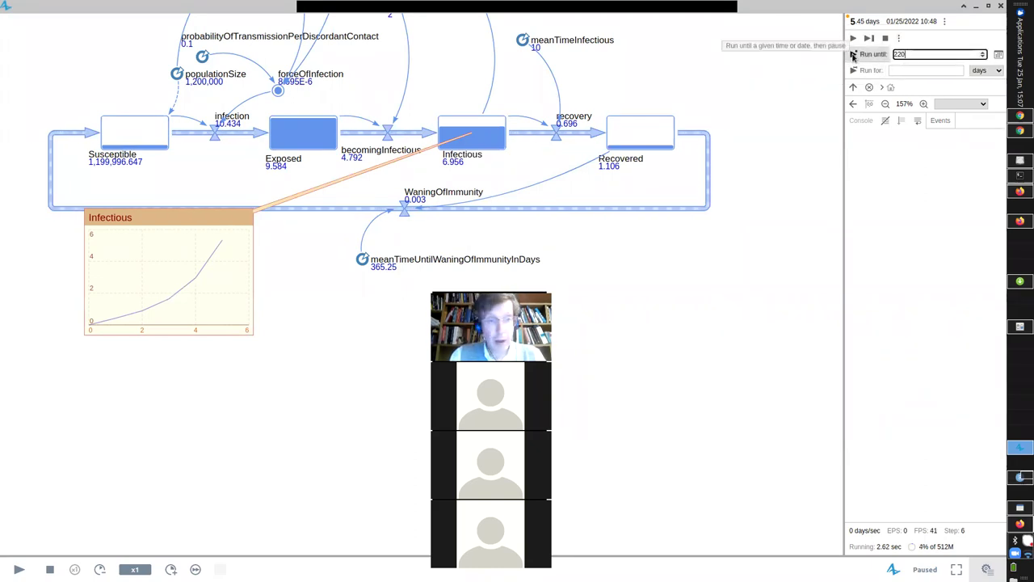
pyautogui.click(899, 39)
pyautogui.click(899, 38)
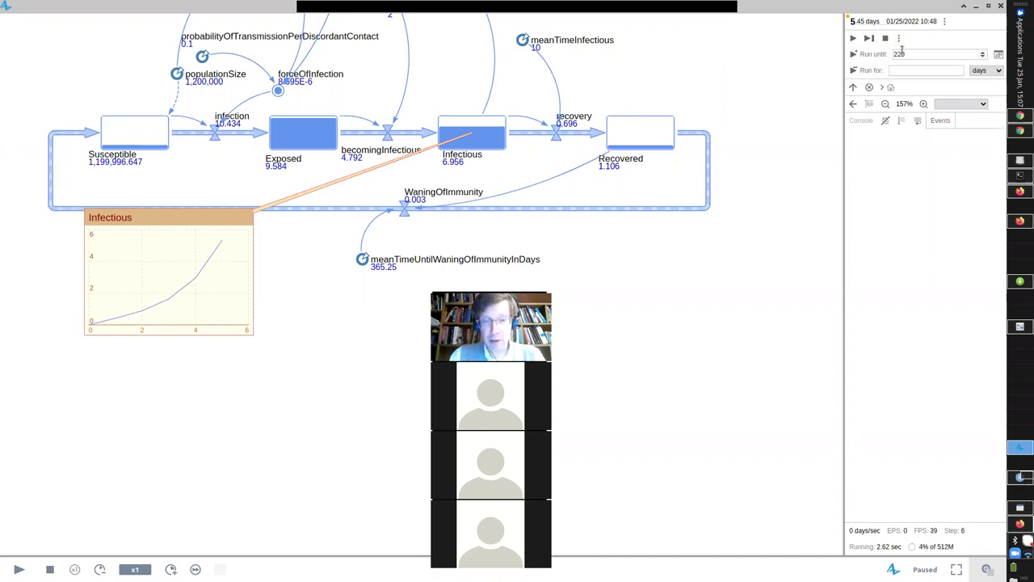
pyautogui.click(910, 54)
pyautogui.doubleClick(910, 54)
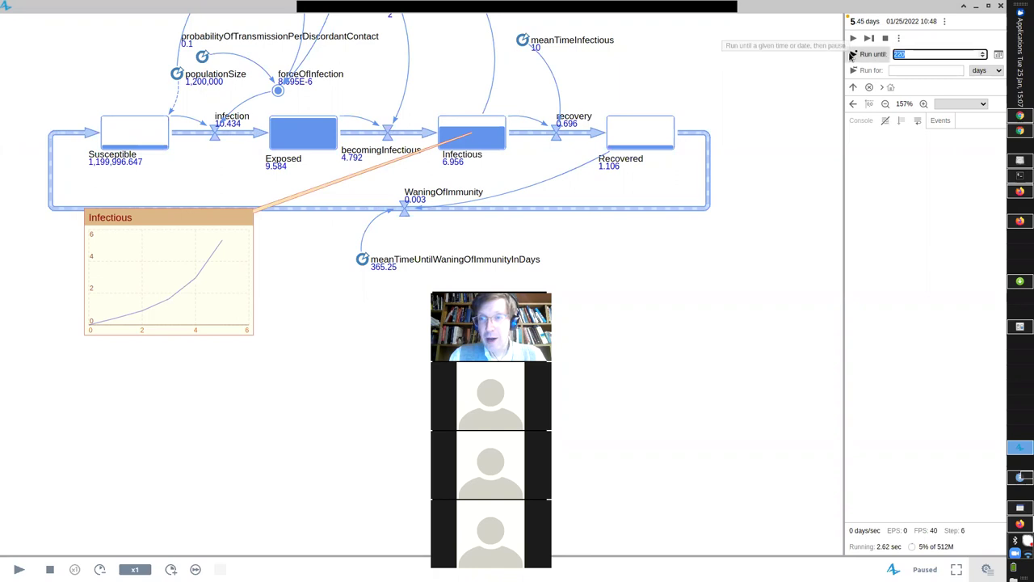
pyautogui.write('200')
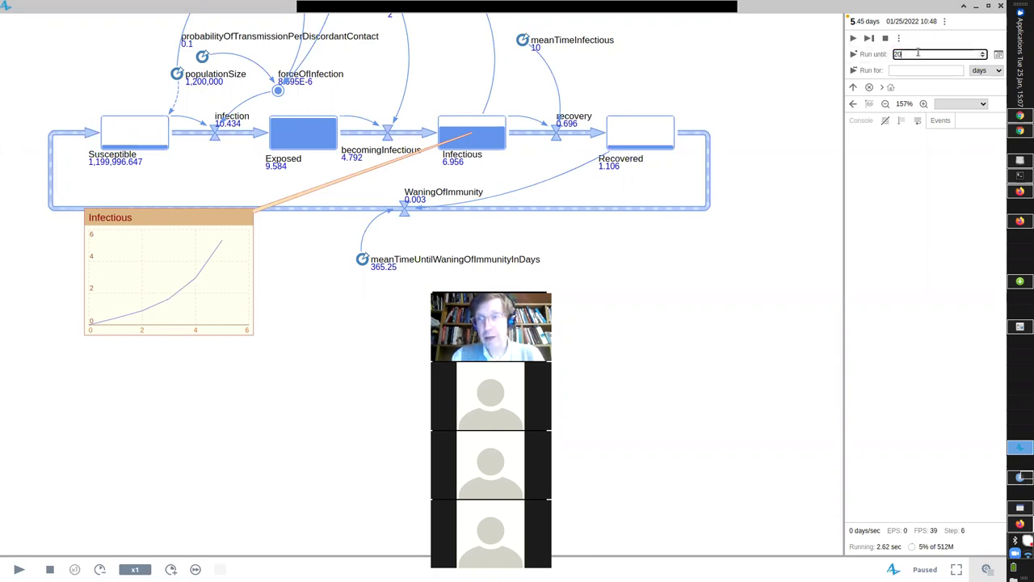
pyautogui.click(854, 55)
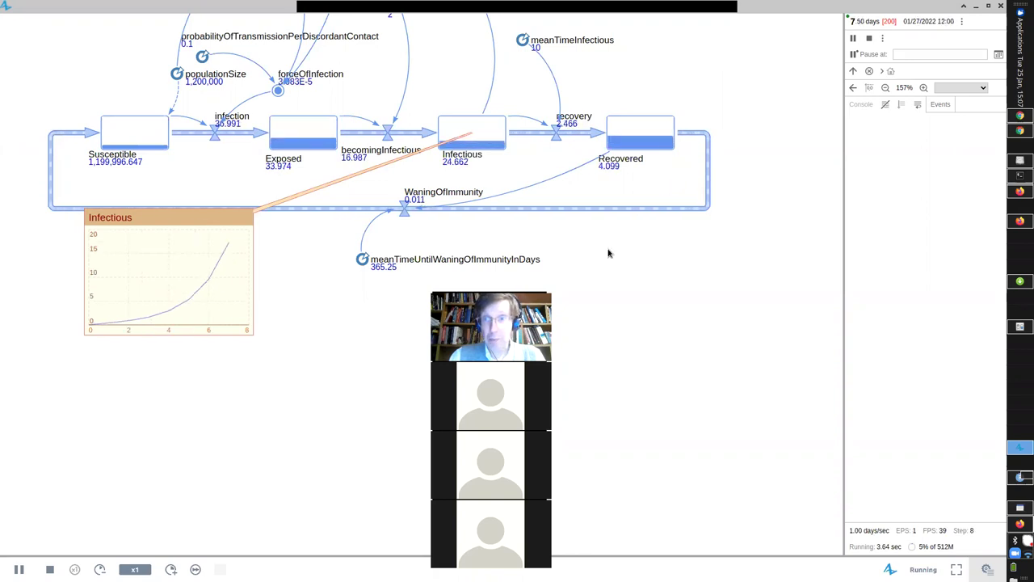
pyautogui.click(134, 569)
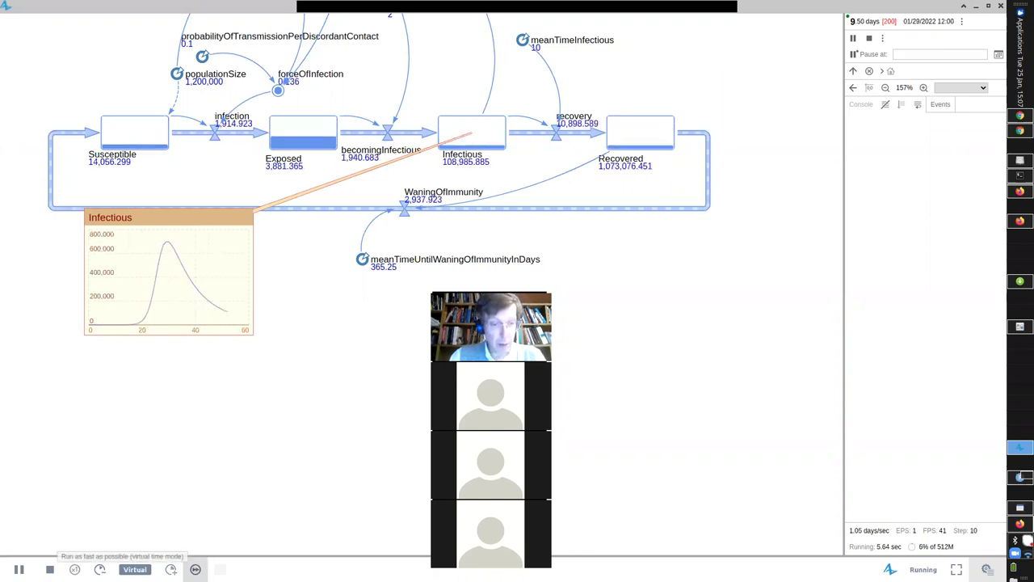
# - Enlarge the Infectious chart and continue the simulation beyond day 200, raising its speed to x25
pyautogui.moveTo(247, 324)
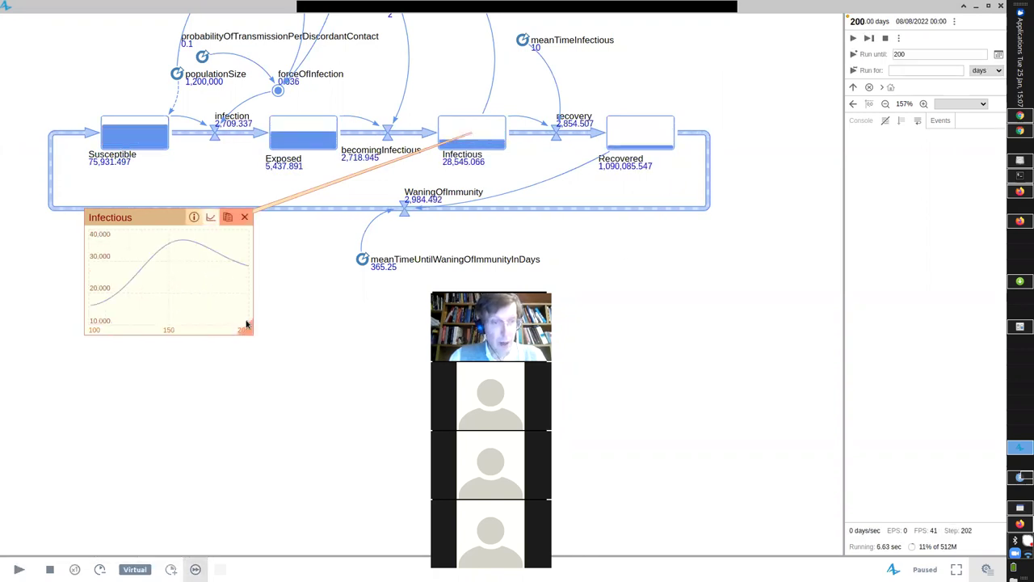
pyautogui.moveTo(251, 332); pyautogui.dragTo(383, 477)
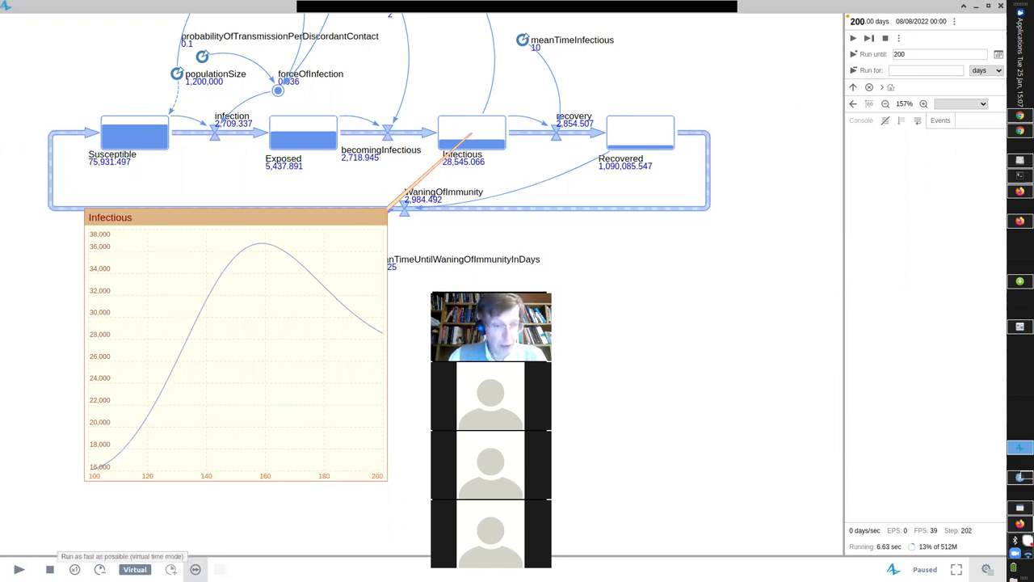
pyautogui.click(171, 569)
pyautogui.click(18, 569)
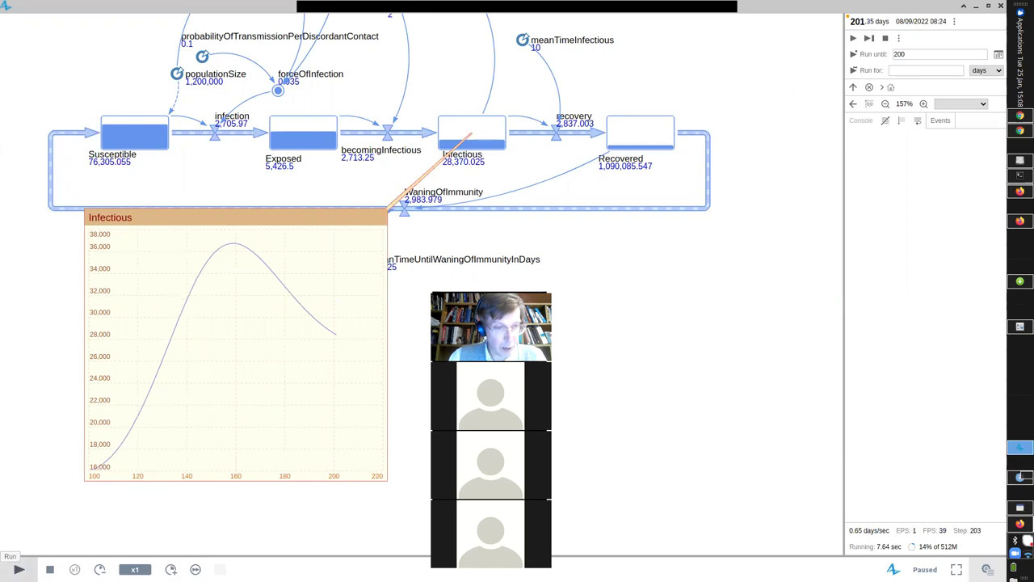
pyautogui.click(19, 569)
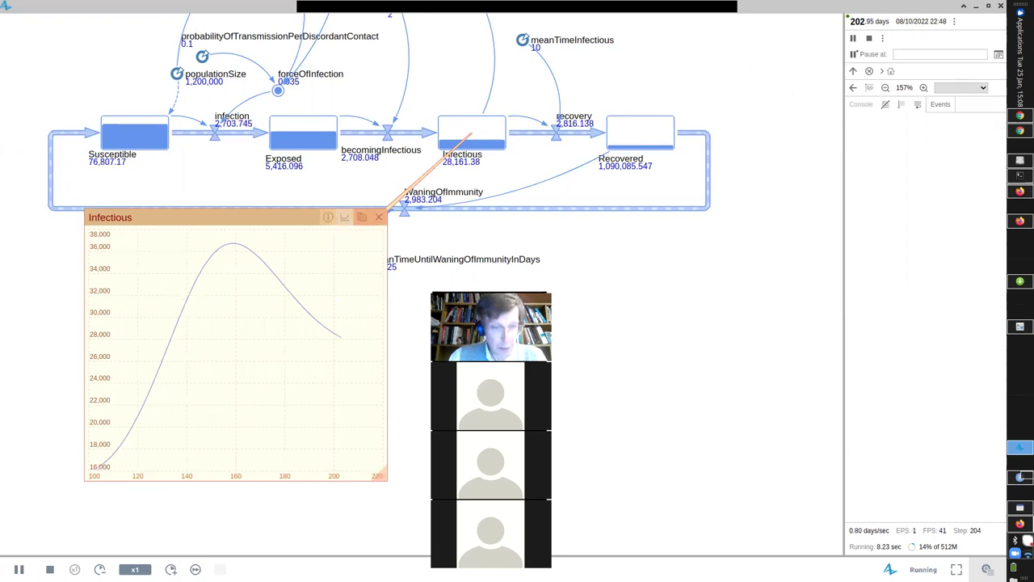
pyautogui.click(170, 568)
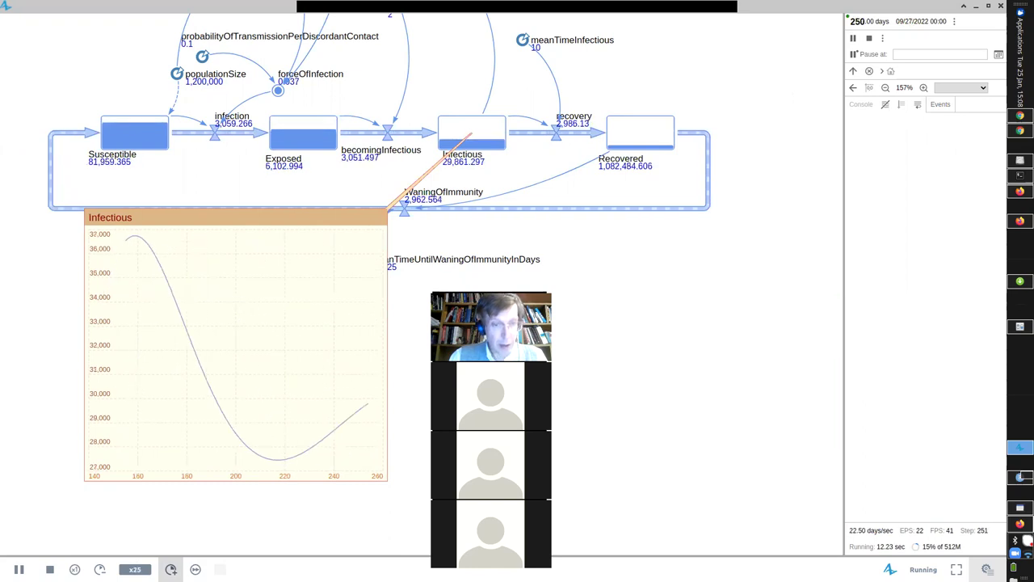
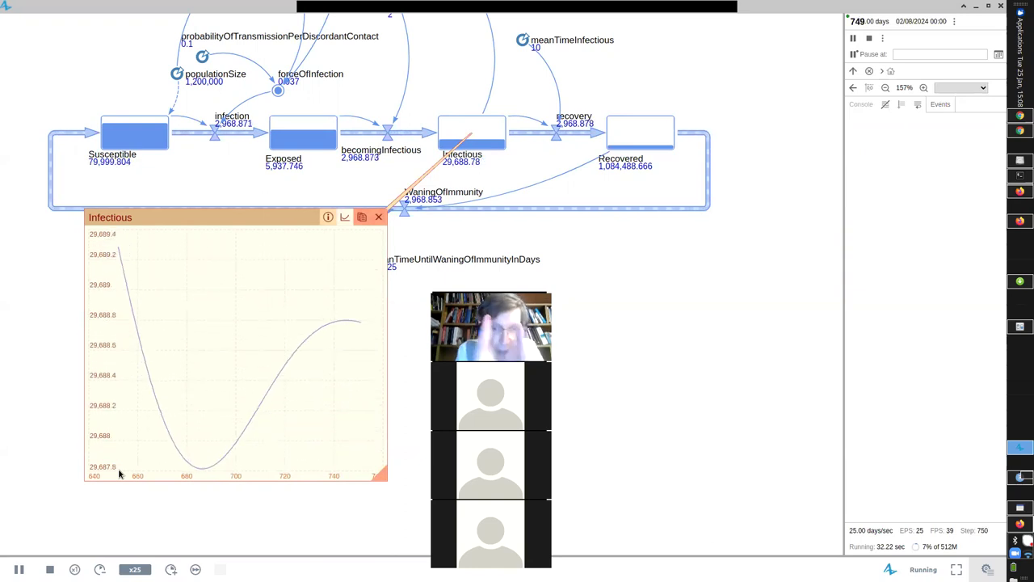
# - Close the Infectious chart, stop the running simulation and close the experiment window
pyautogui.click(378, 217)
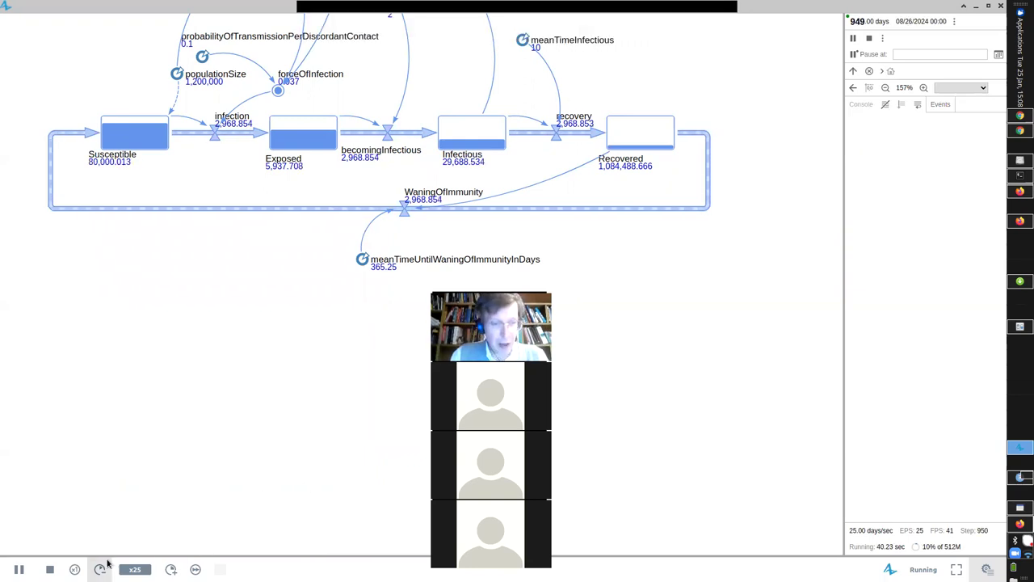
pyautogui.click(50, 569)
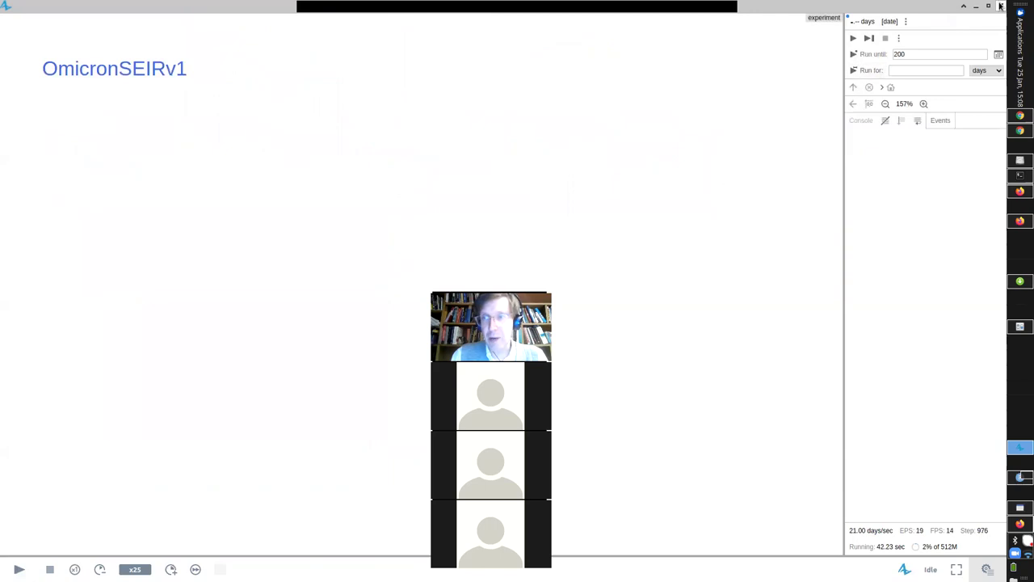
pyautogui.click(1000, 6)
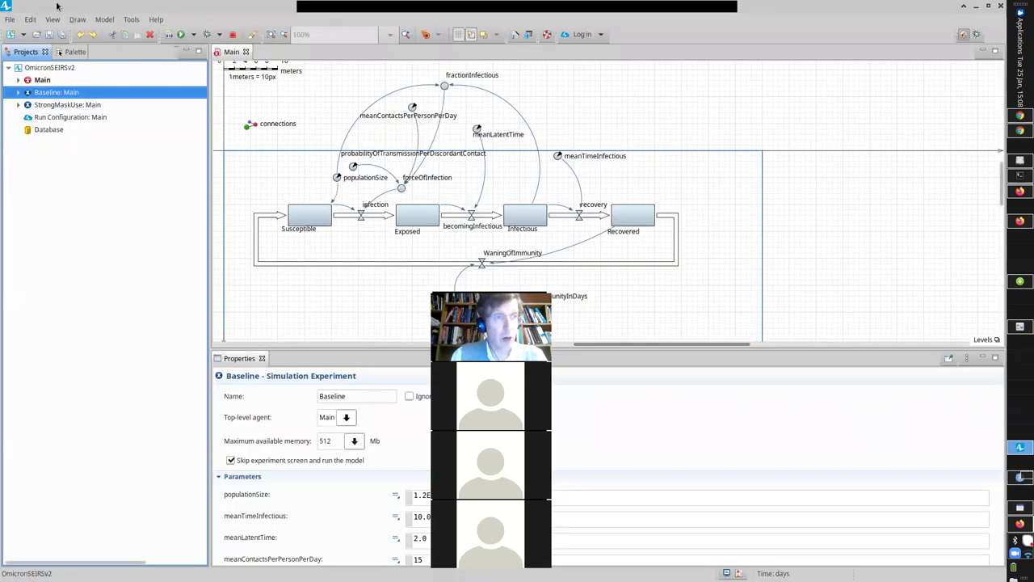
# - Add a Time Plot from the Analysis elements to the Main diagram, enlarge it and position it below the Susceptible stock
pyautogui.click(69, 53)
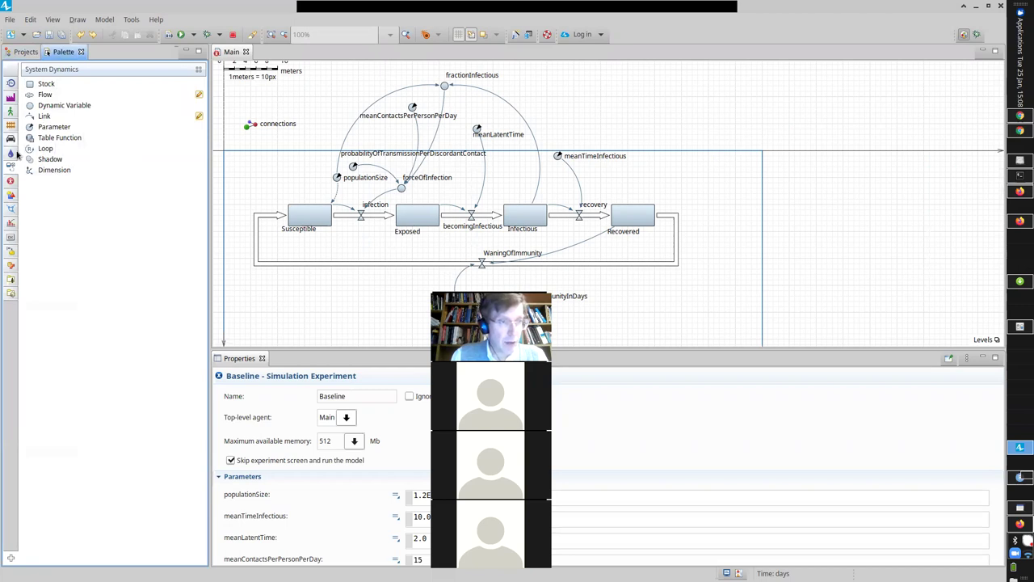
pyautogui.moveTo(14, 174)
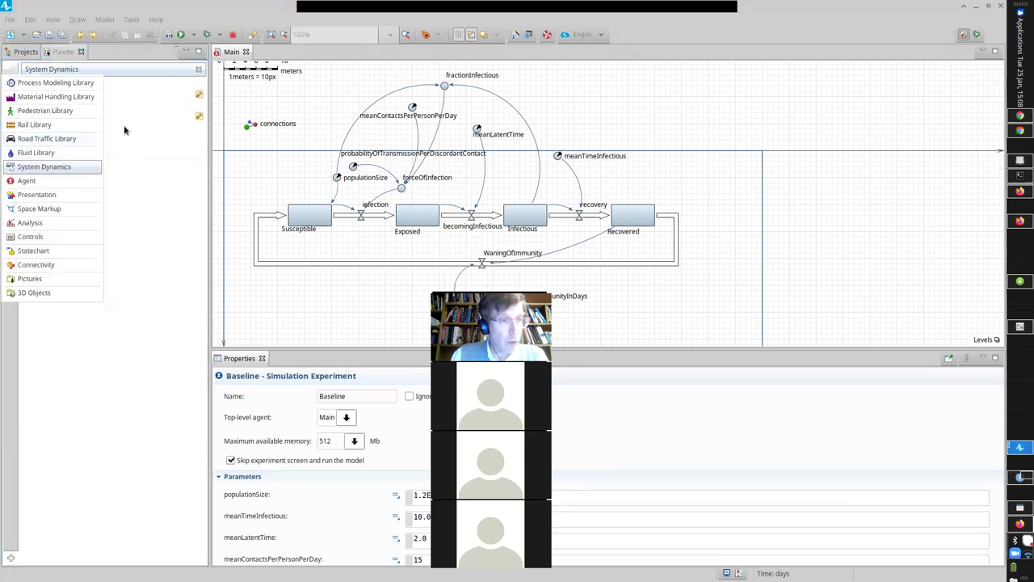
pyautogui.click(10, 226)
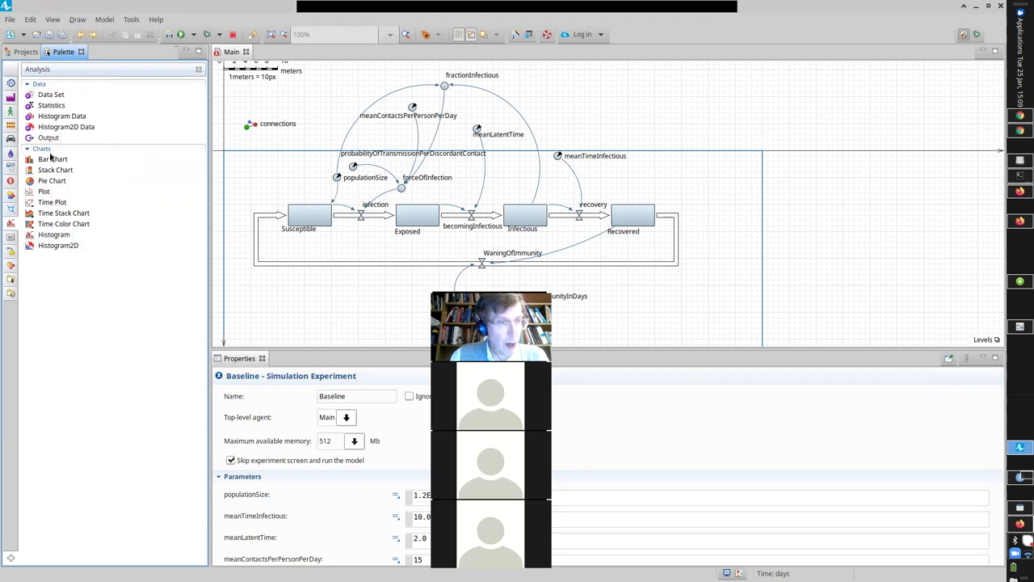
pyautogui.click(36, 53)
pyautogui.click(65, 51)
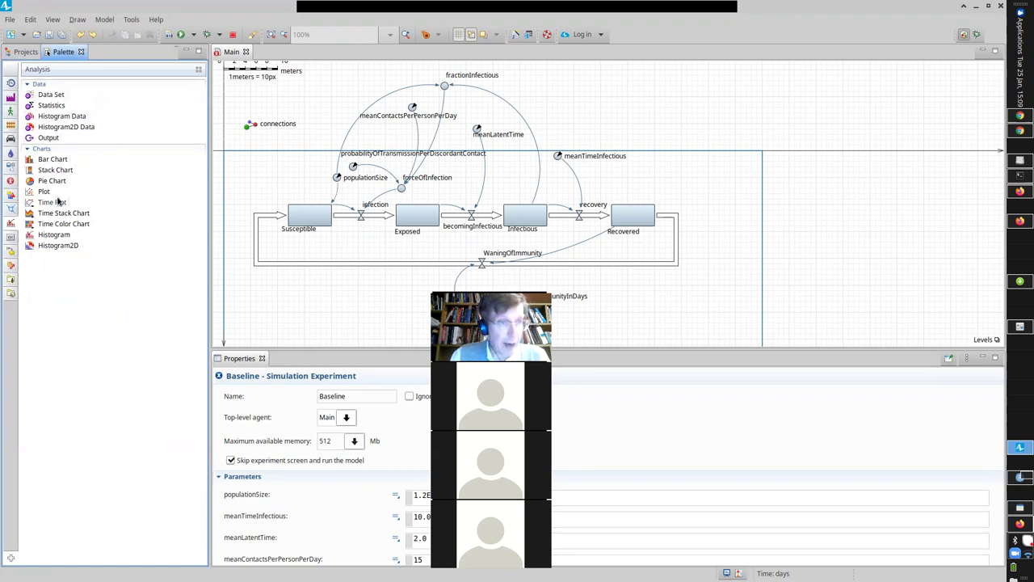
pyautogui.moveTo(49, 202); pyautogui.dragTo(699, 160)
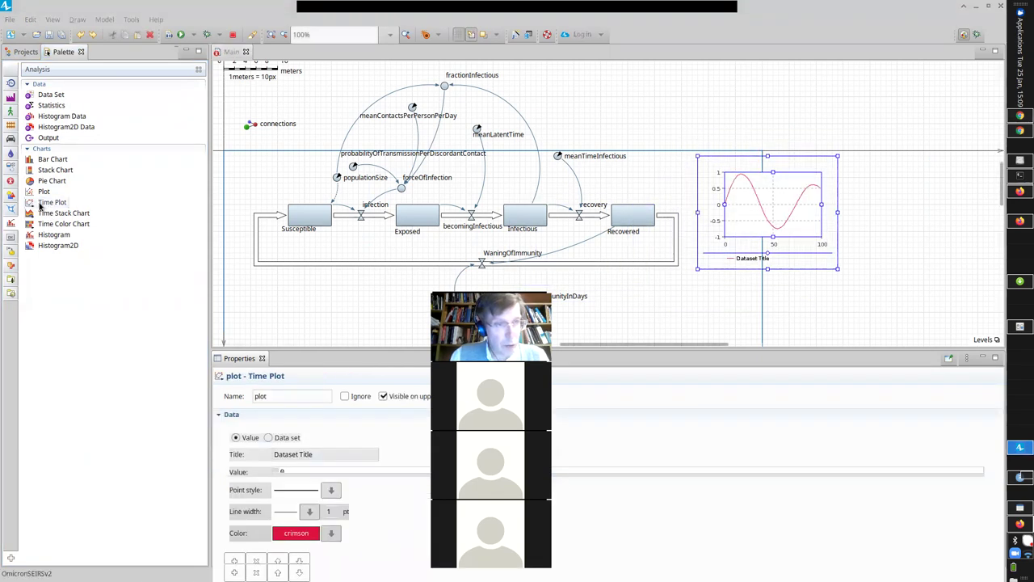
pyautogui.moveTo(52, 202); pyautogui.dragTo(84, 211)
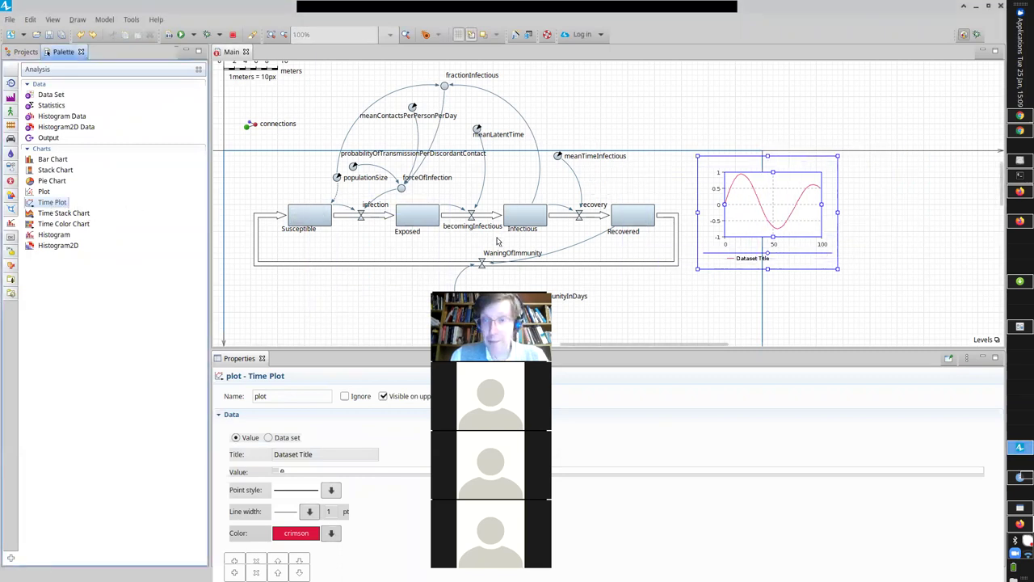
pyautogui.moveTo(836, 267); pyautogui.dragTo(1004, 347)
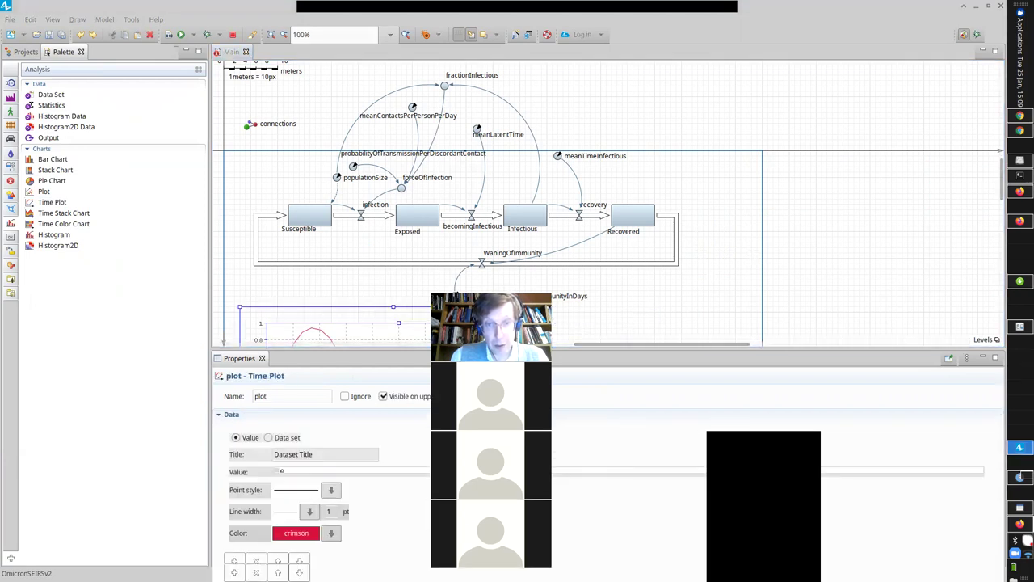
# - Widen the time plot until its right edge extends just past the Recovered stock's outer flow loop, and rename it stocksTimeplot
pyautogui.moveTo(393, 306); pyautogui.dragTo(708, 307)
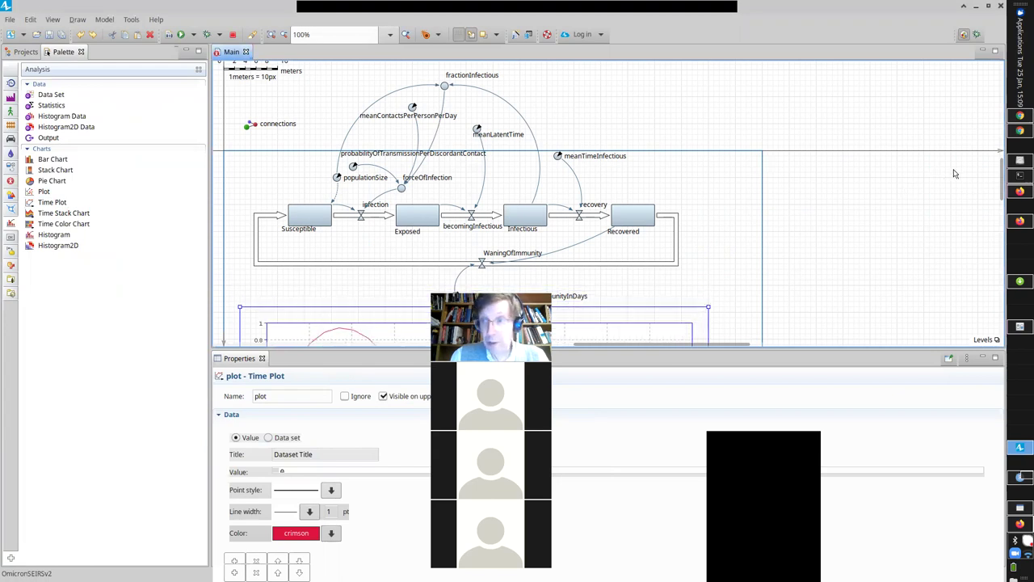
pyautogui.moveTo(992, 184); pyautogui.dragTo(992, 241)
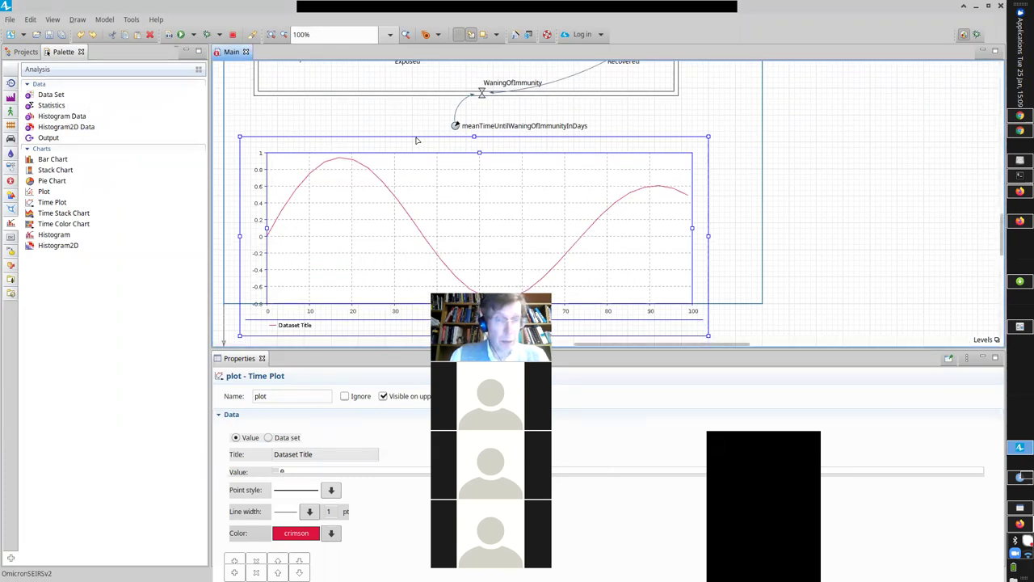
pyautogui.click(10, 223)
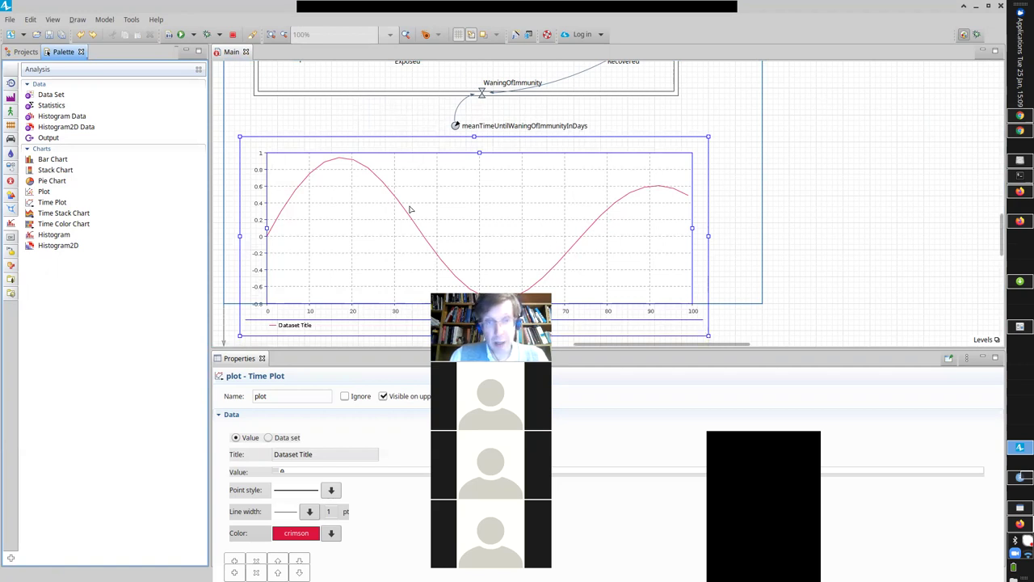
pyautogui.click(282, 397)
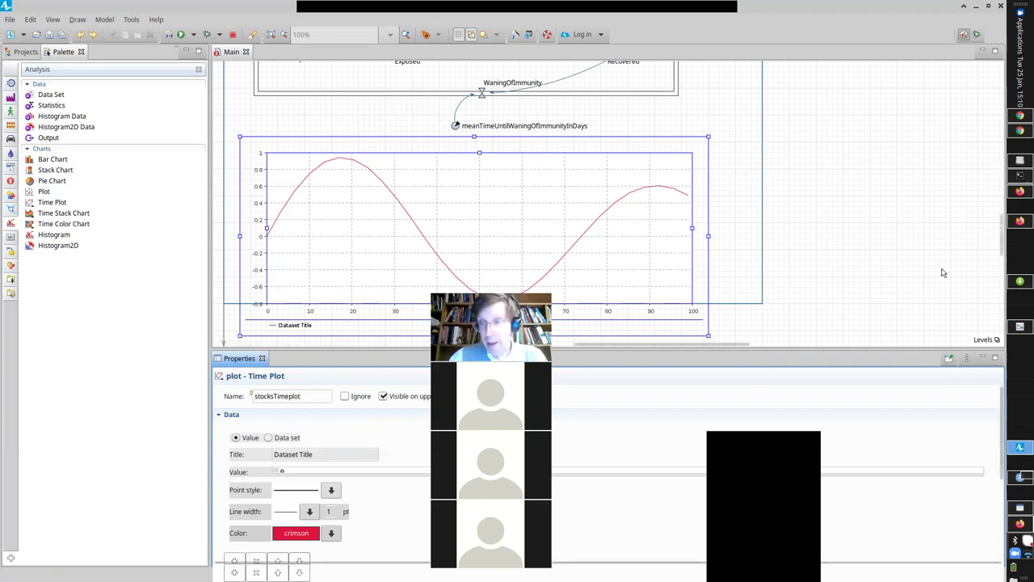
# - Set the plotted value of the stocksTimeplot data item to Infectious
pyautogui.scroll(-3, 1002, 454)
pyautogui.scroll(3, 1002, 455)
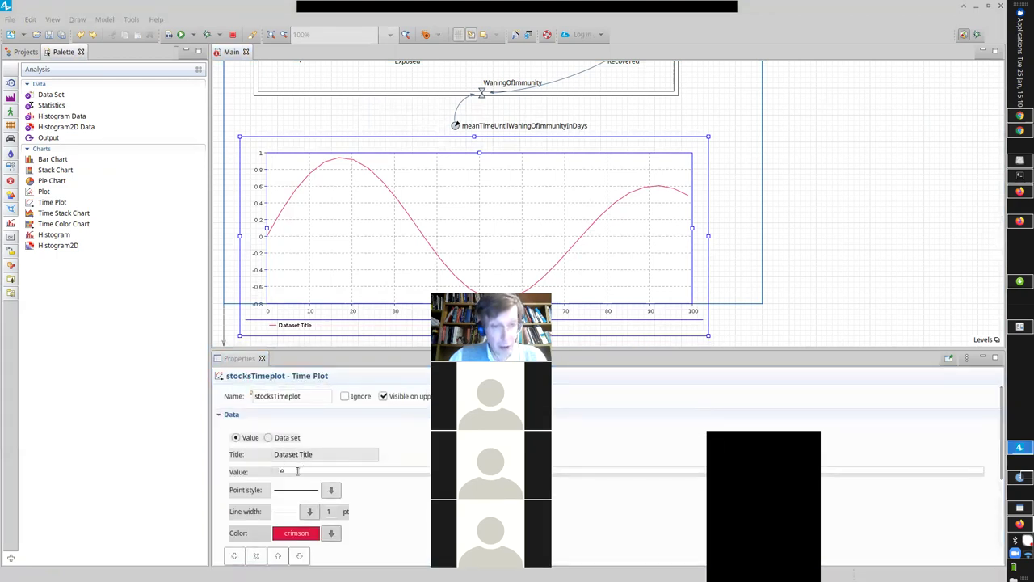
pyautogui.click(297, 471)
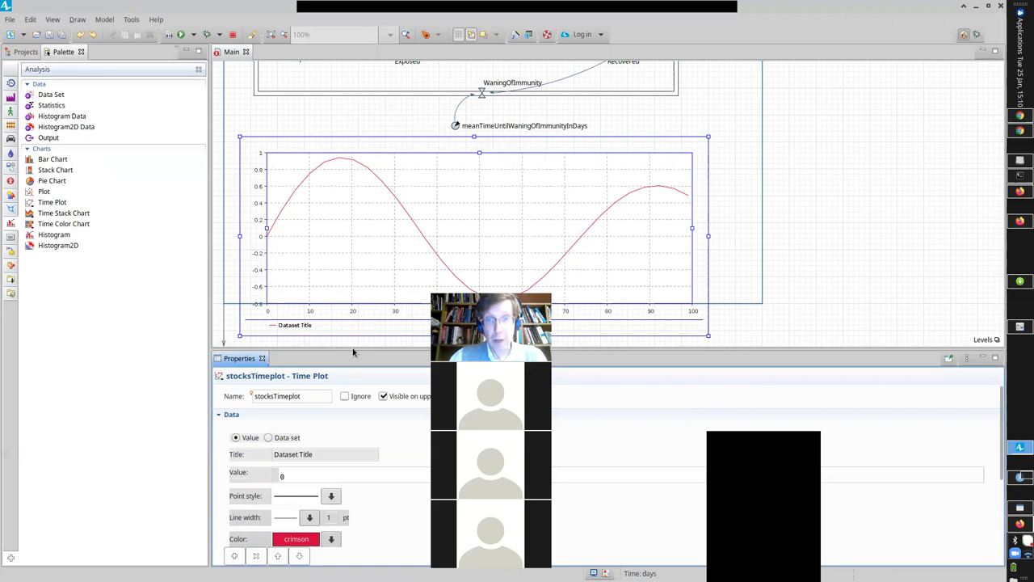
pyautogui.moveTo(999, 223); pyautogui.dragTo(998, 194)
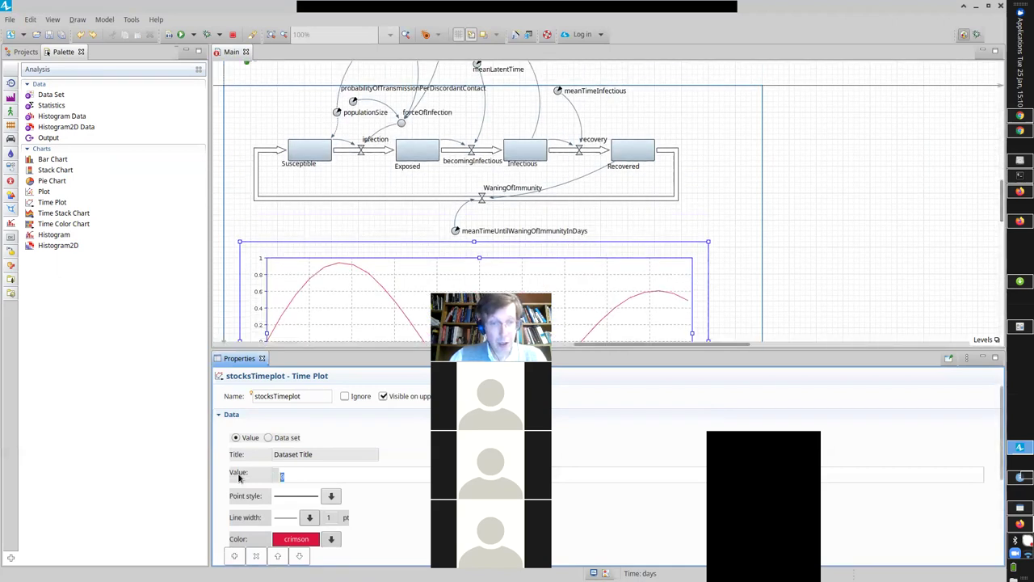
pyautogui.write('Infectious')
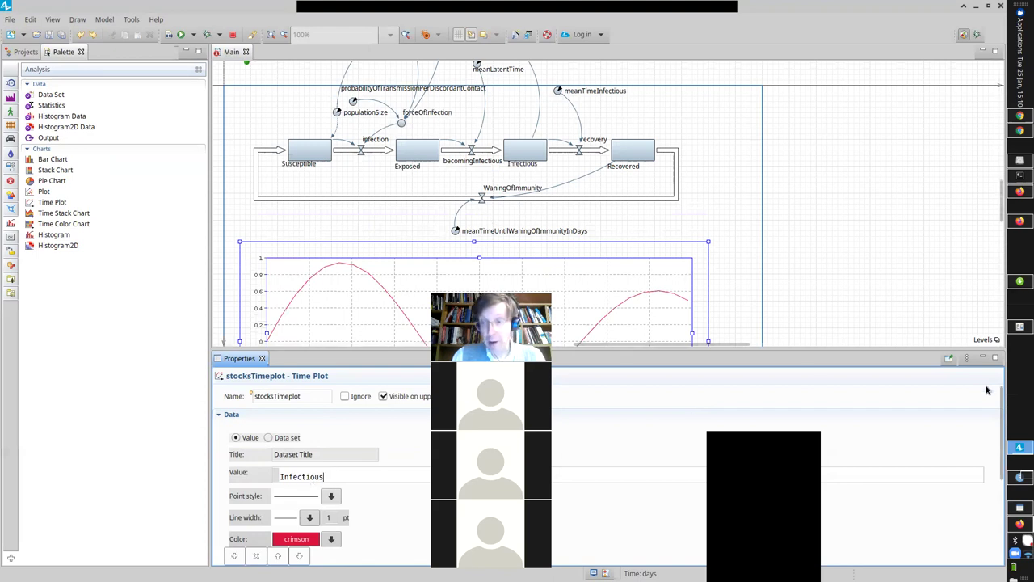
pyautogui.scroll(-1, 999, 408)
pyautogui.scroll(1, 1000, 408)
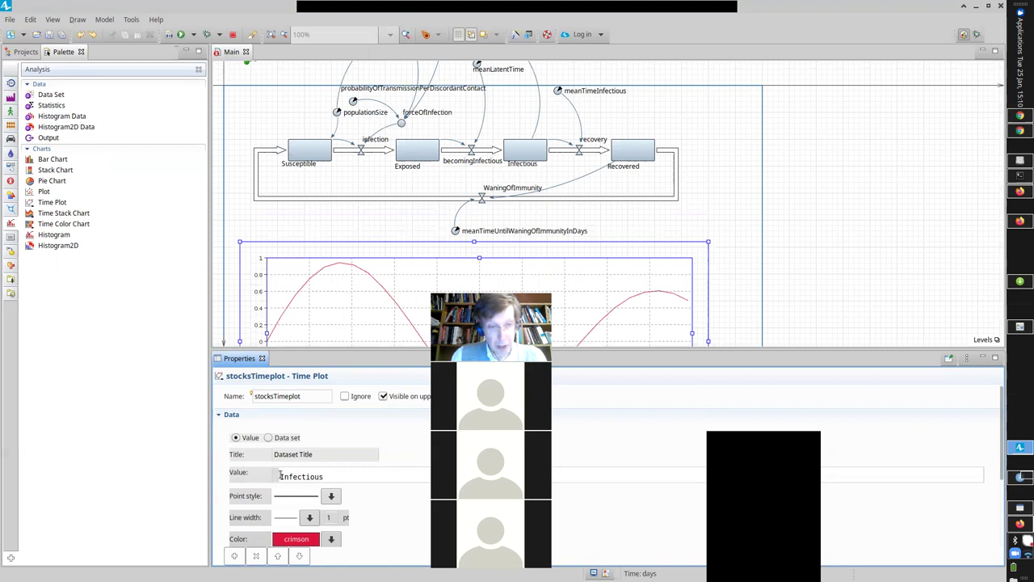
pyautogui.press('Return')
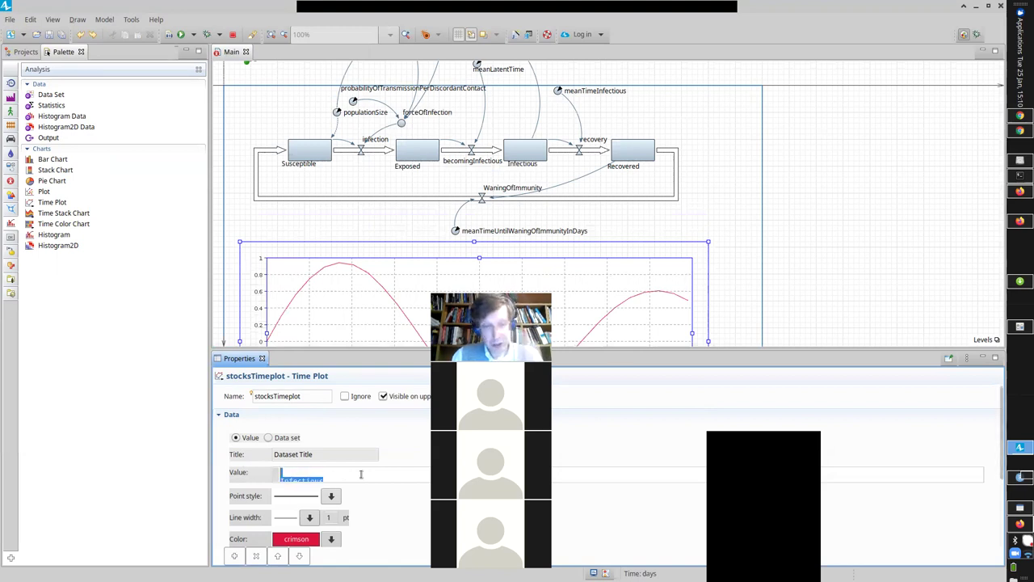
pyautogui.press('BackSpace')
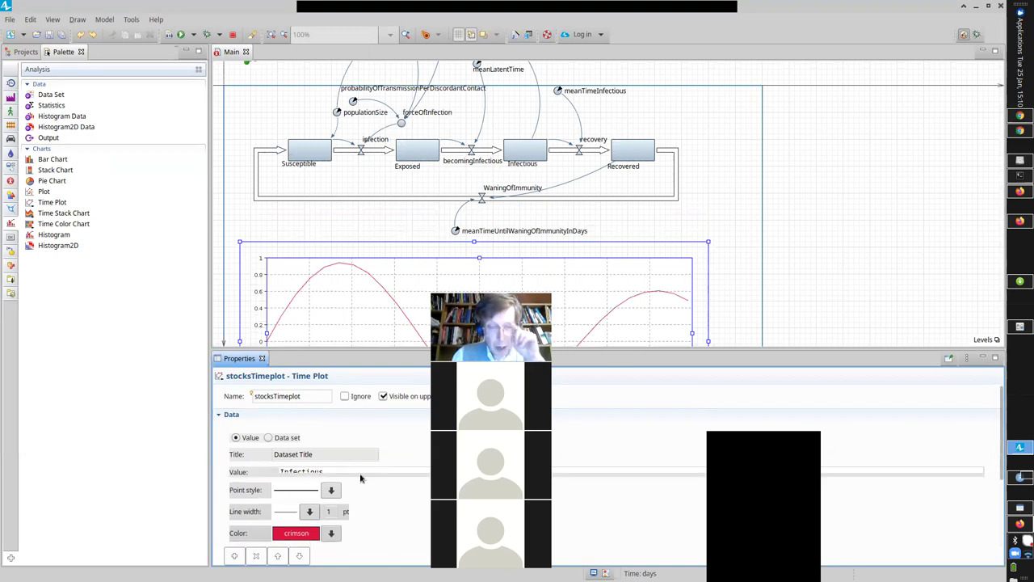
pyautogui.press('Return')
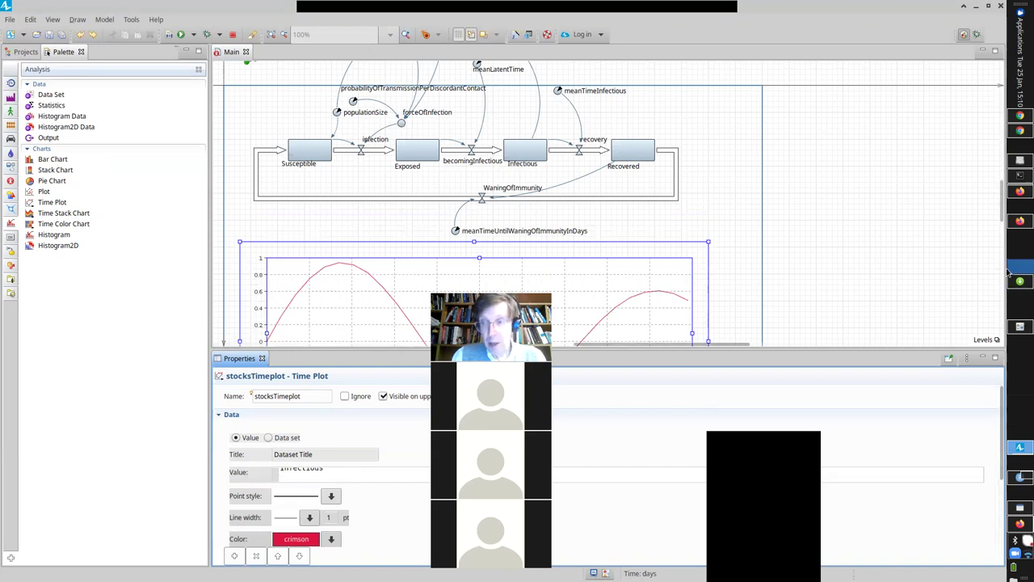
pyautogui.moveTo(1002, 222); pyautogui.dragTo(1000, 197)
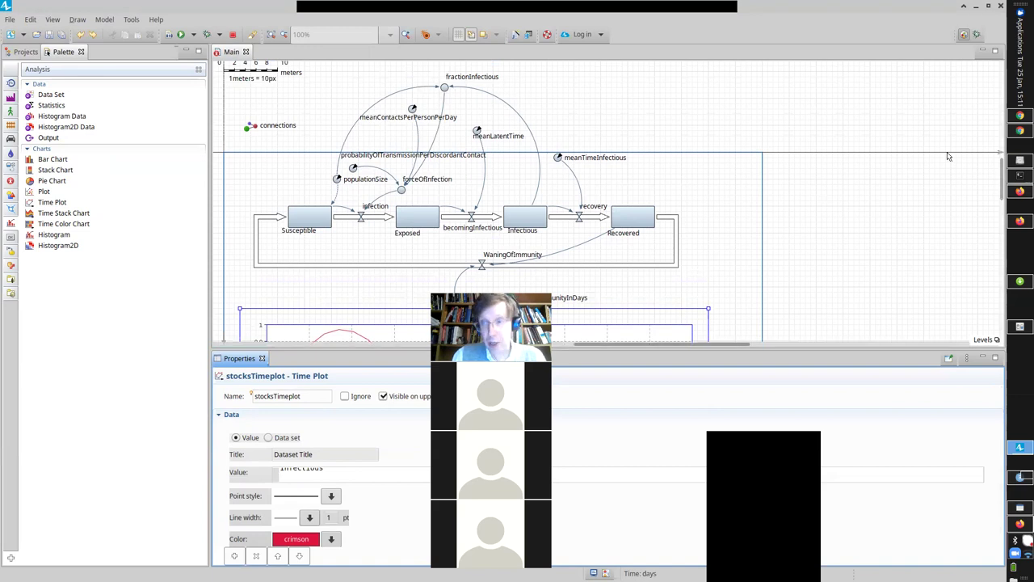
pyautogui.moveTo(1001, 171); pyautogui.dragTo(1009, 212)
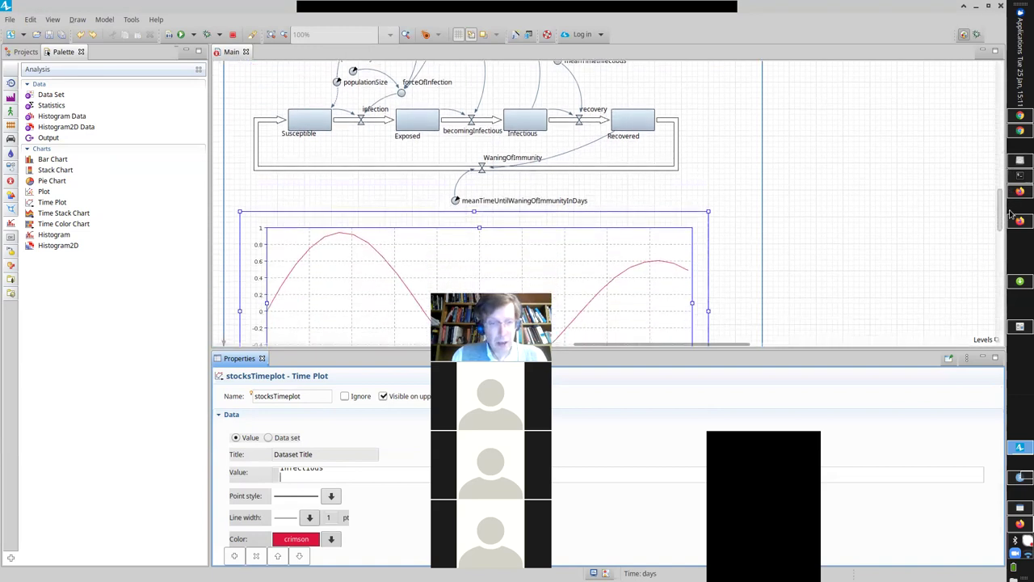
pyautogui.click(655, 322)
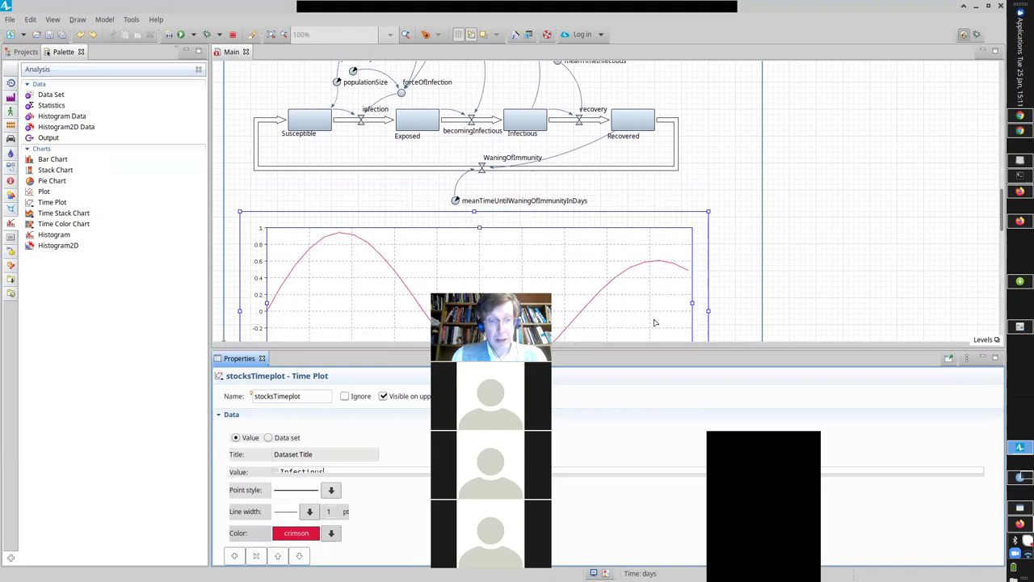
pyautogui.click(296, 450)
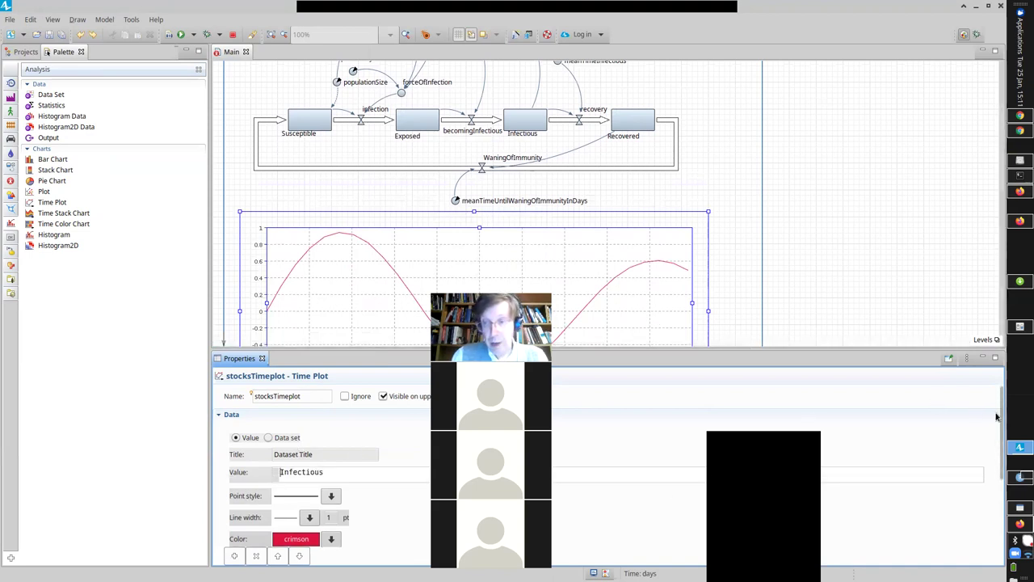
# - Set the time plot's data update to display up to 10000 latest samples
pyautogui.moveTo(1001, 420); pyautogui.dragTo(1002, 462)
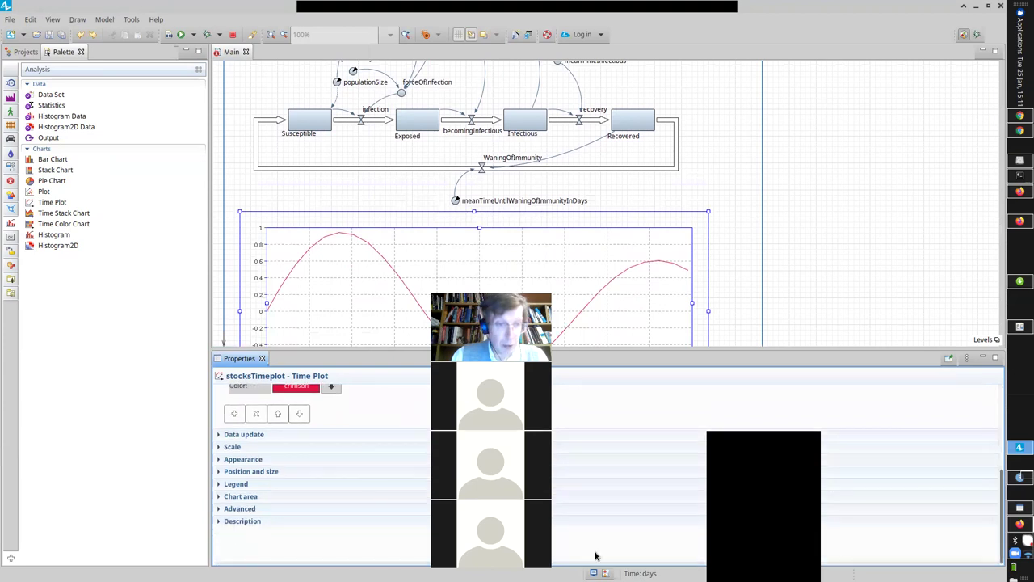
pyautogui.click(219, 434)
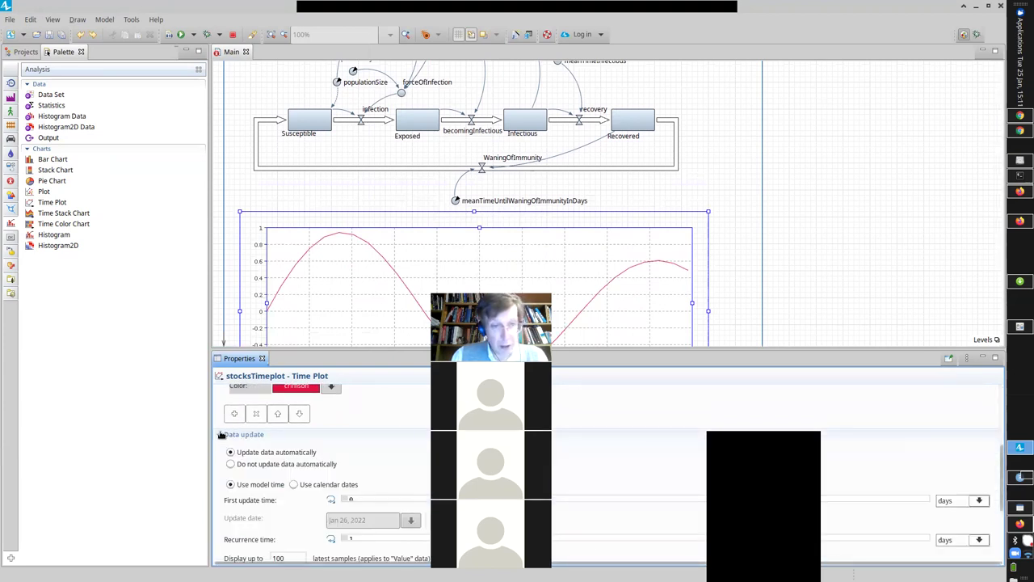
pyautogui.click(220, 434)
pyautogui.click(219, 429)
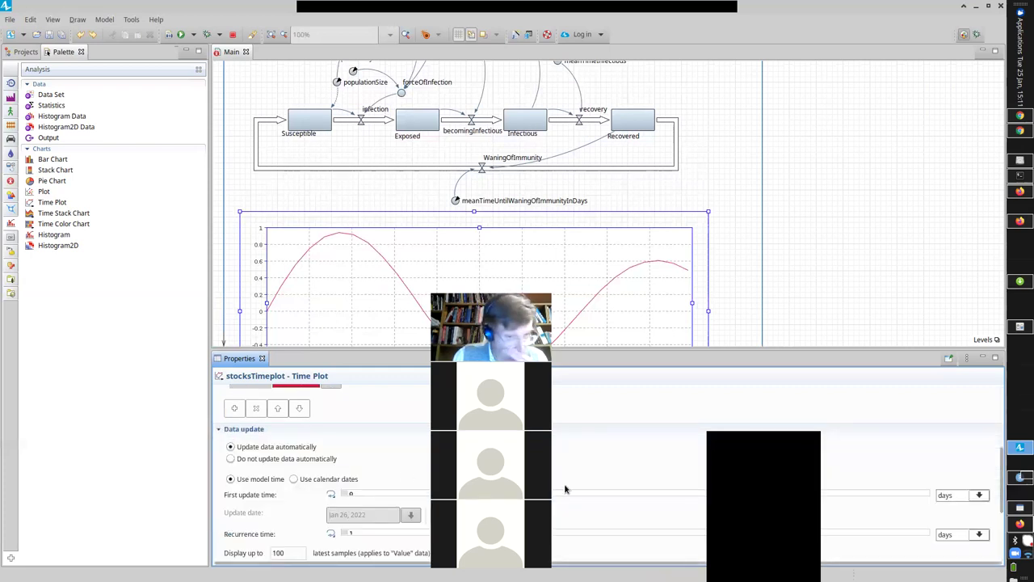
pyautogui.moveTo(1002, 463); pyautogui.dragTo(1000, 509)
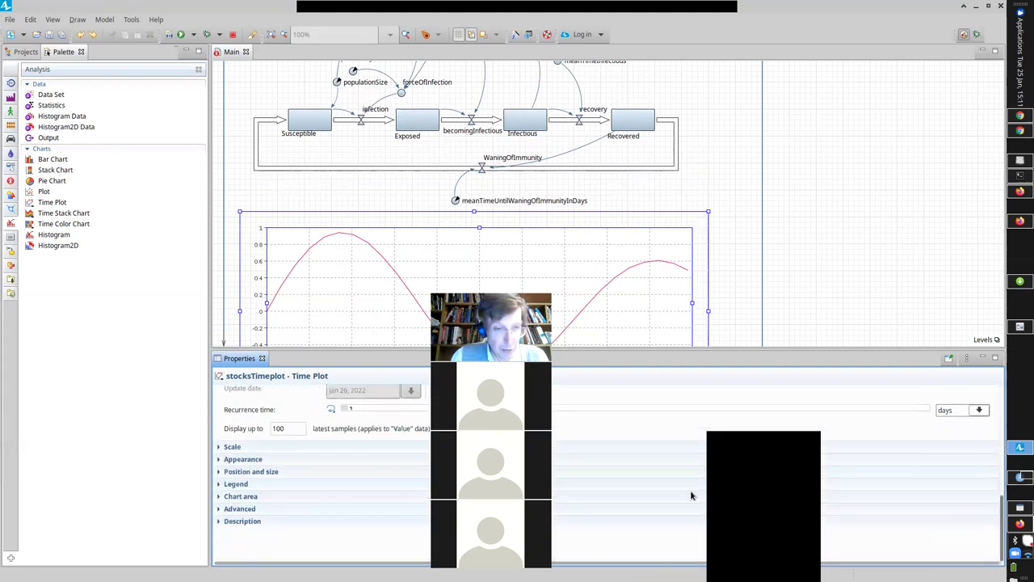
pyautogui.click(288, 428)
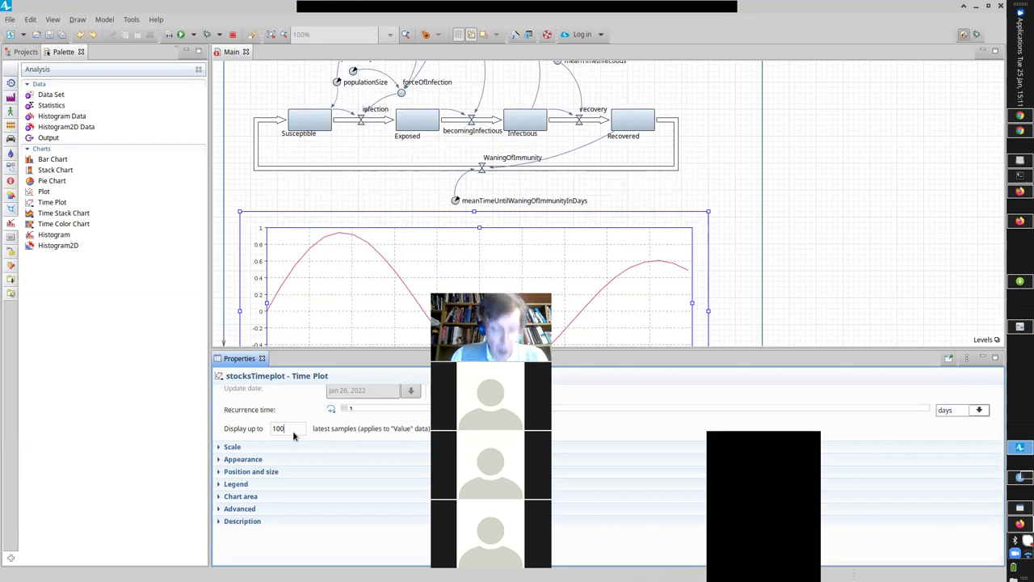
pyautogui.write('00')
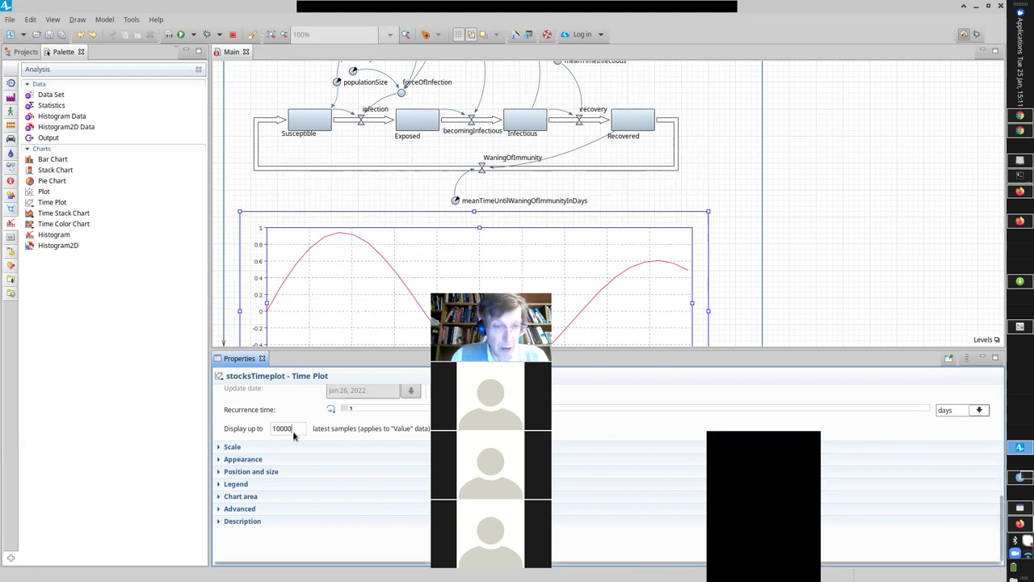
# - Set the time window in the plot's scale settings to 2000 model time units
pyautogui.click(217, 446)
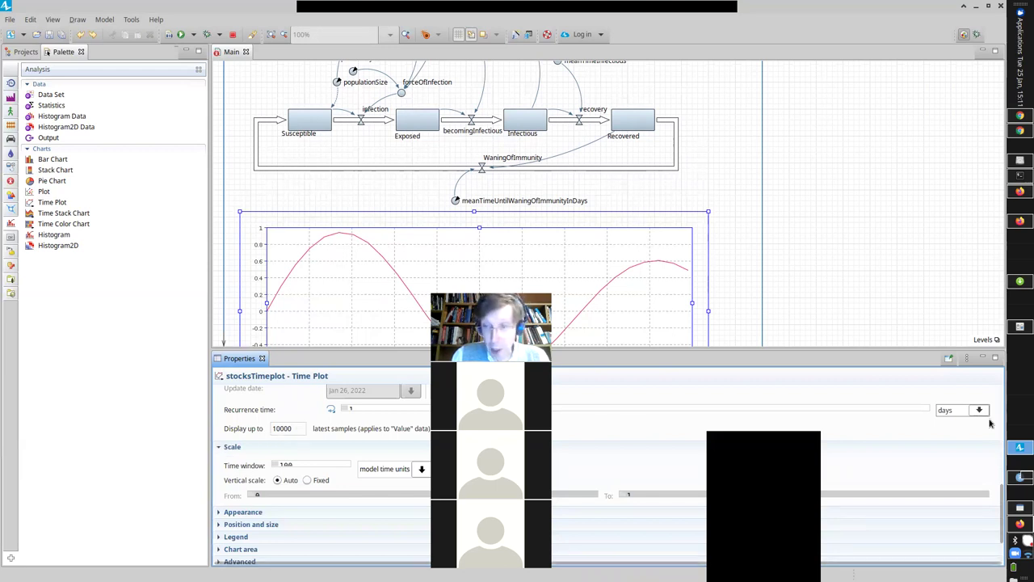
pyautogui.scroll(1, 1000, 494)
pyautogui.moveTo(1000, 494); pyautogui.dragTo(1000, 460)
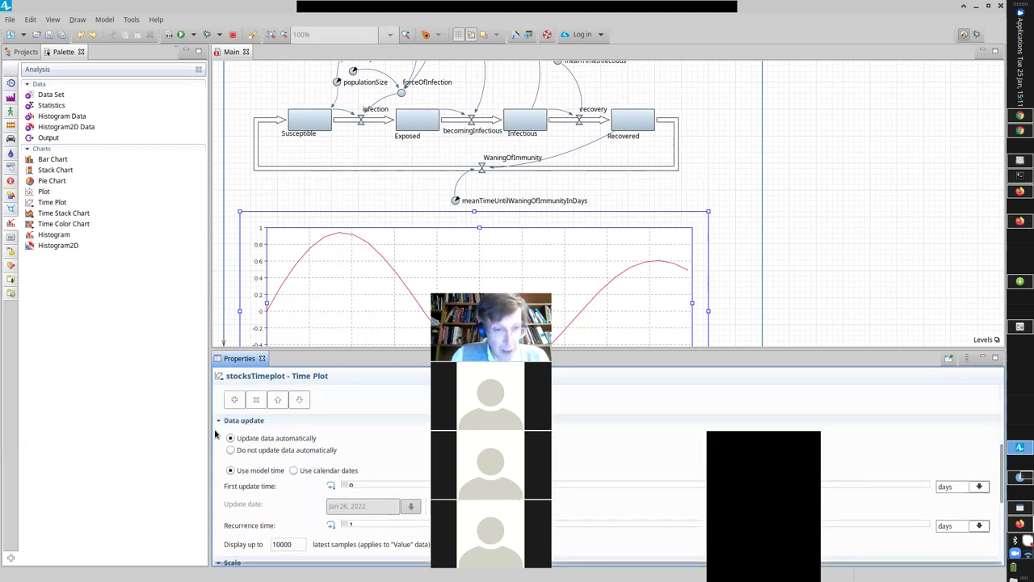
pyautogui.doubleClick(282, 544)
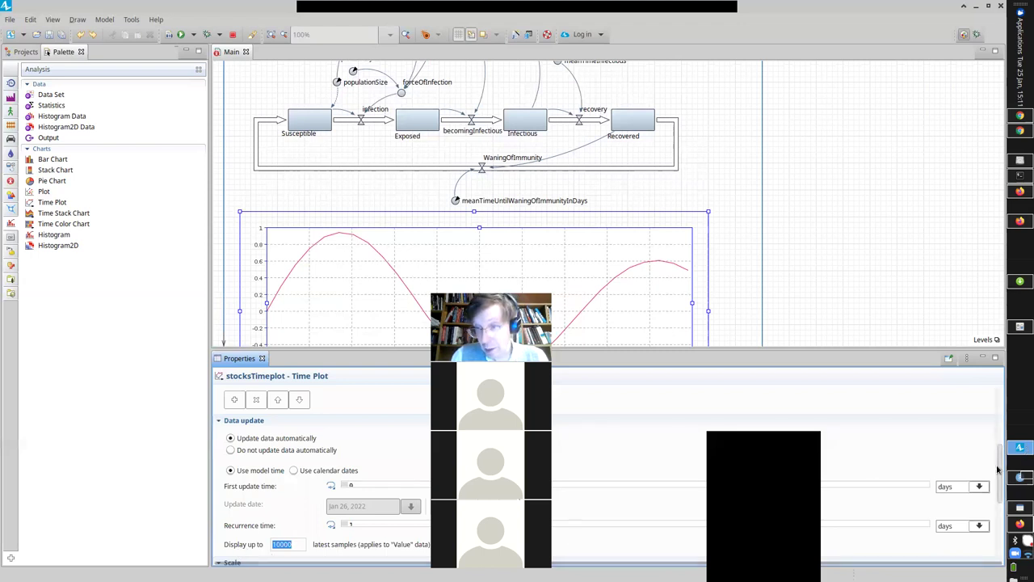
pyautogui.scroll(-3, 998, 469)
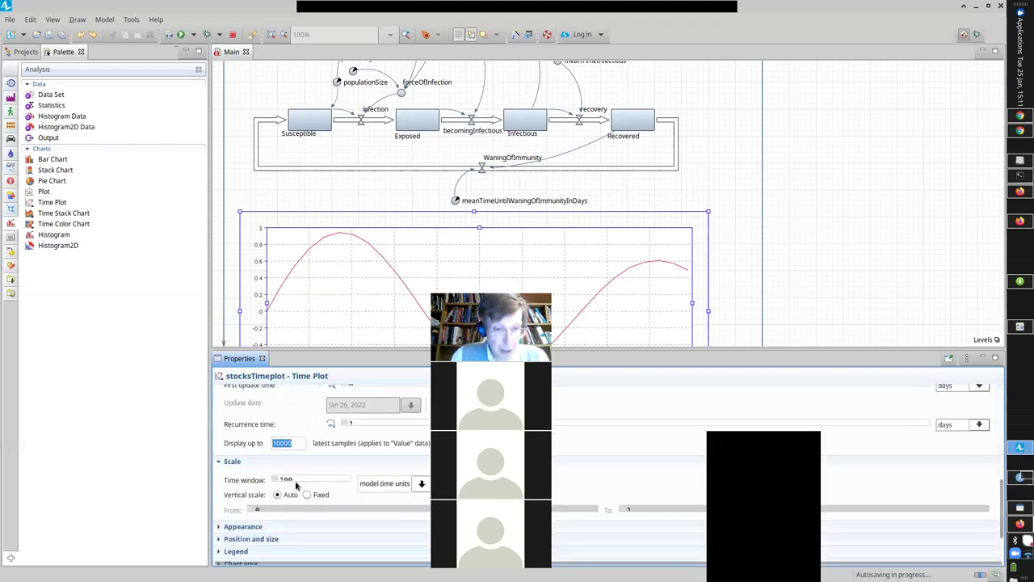
pyautogui.click(302, 483)
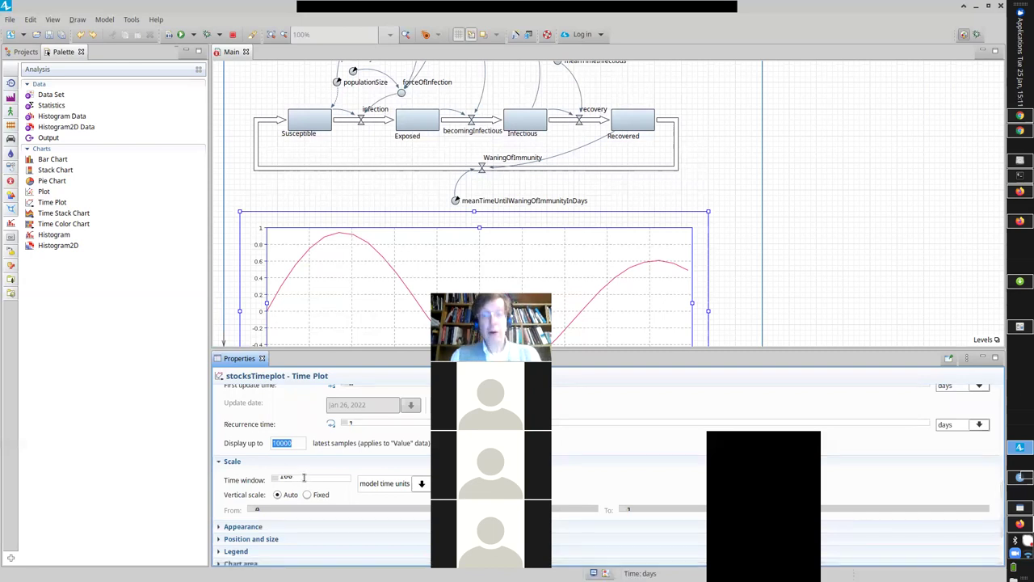
pyautogui.doubleClick(304, 477)
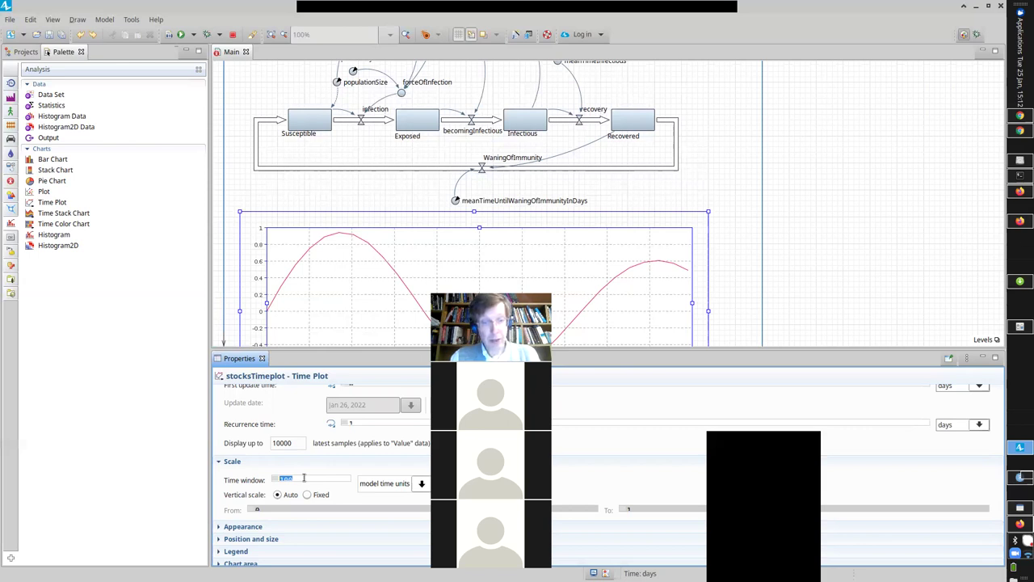
pyautogui.write('2')
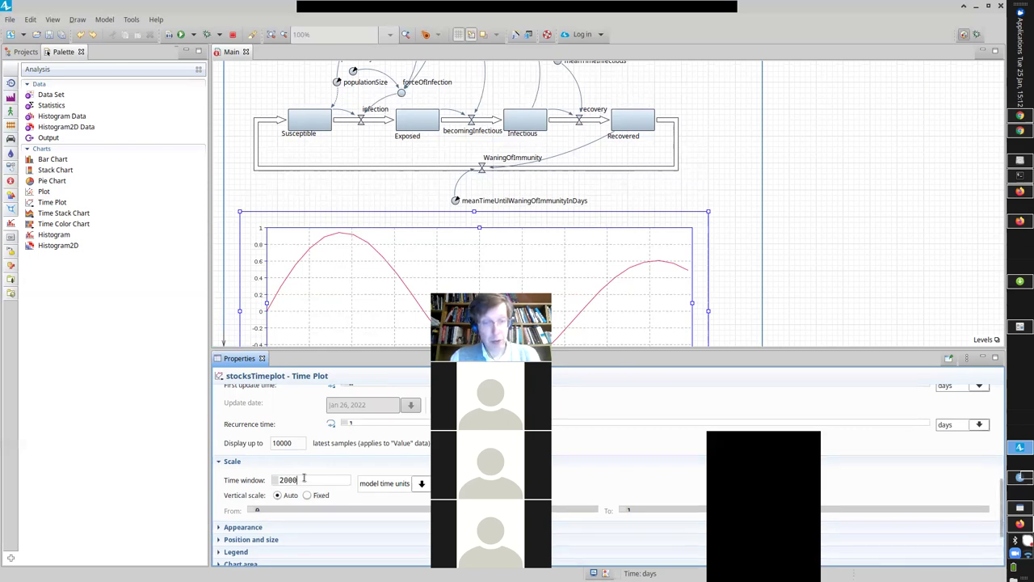
pyautogui.write('000')
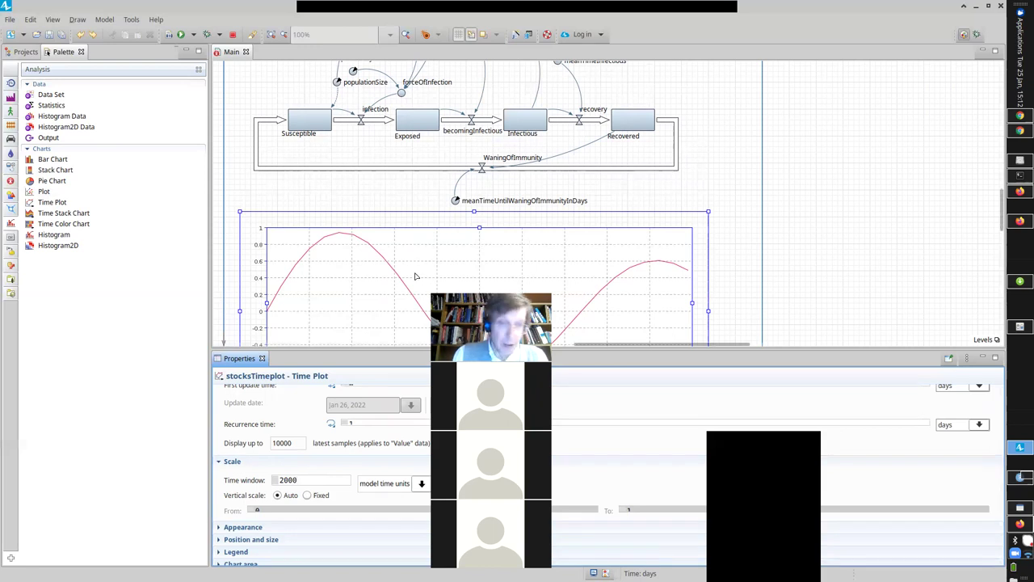
pyautogui.click(912, 423)
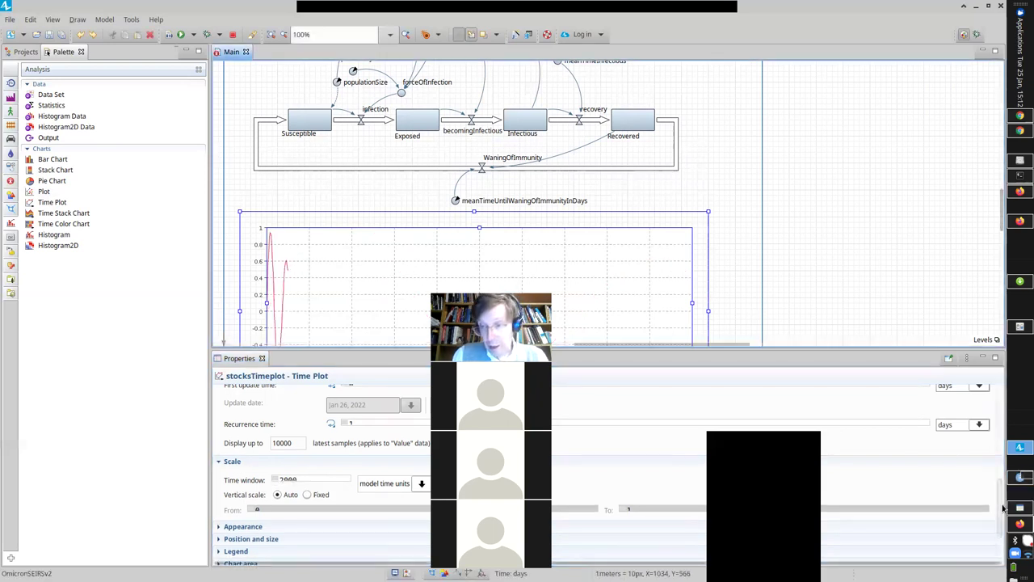
pyautogui.scroll(5, 996, 415)
pyautogui.scroll(2, 997, 415)
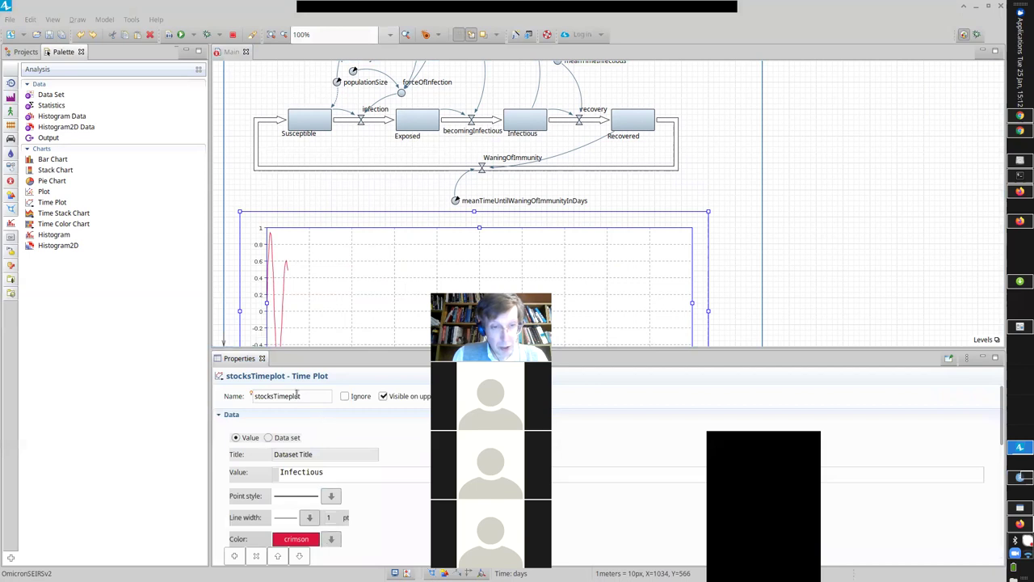
pyautogui.moveTo(1000, 428); pyautogui.dragTo(1004, 489)
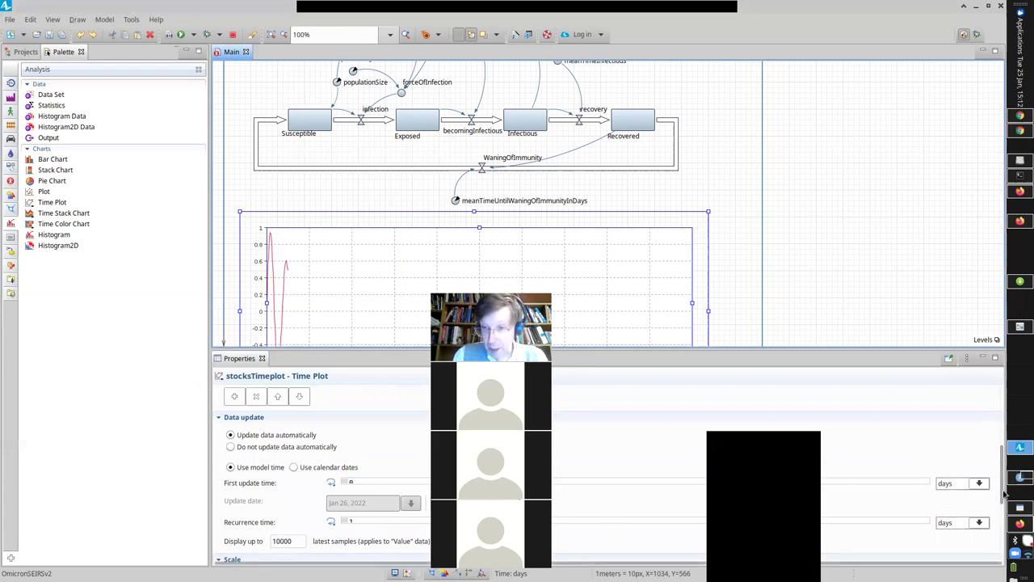
pyautogui.click(1004, 493)
pyautogui.moveTo(999, 491); pyautogui.dragTo(998, 558)
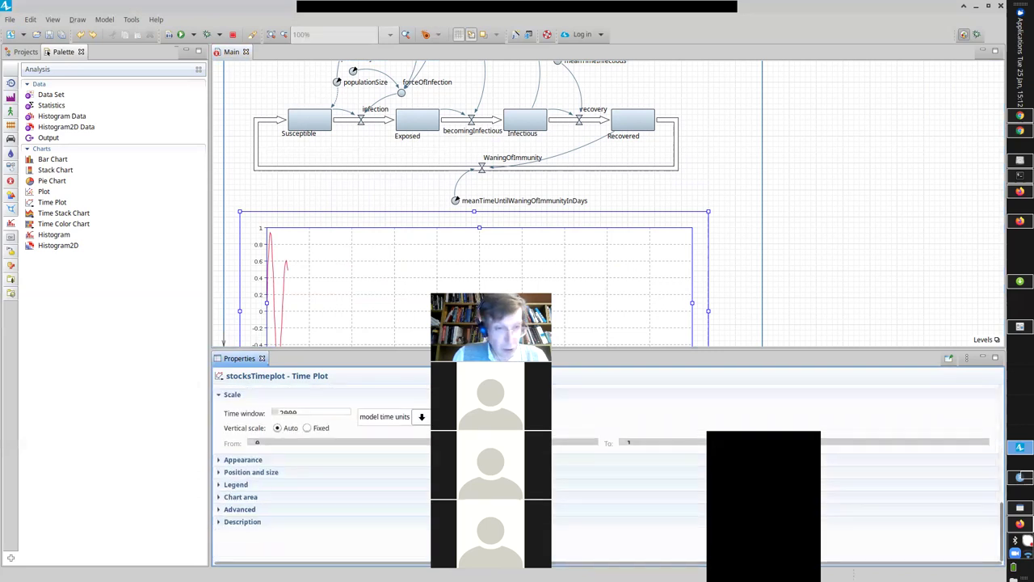
pyautogui.click(332, 413)
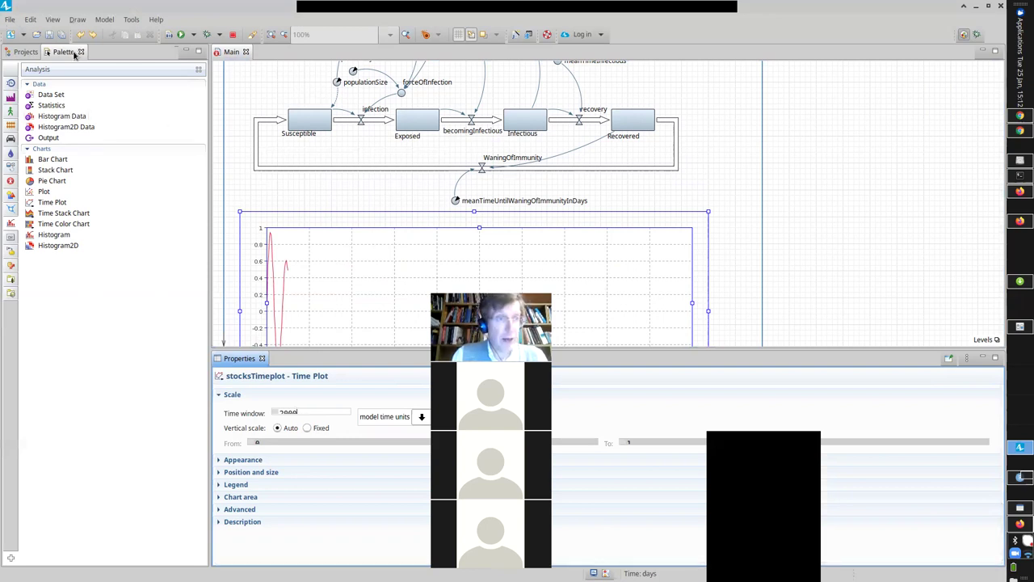
# - Build the OmicronSEIRSv2 model and run its Baseline experiment
pyautogui.click(25, 51)
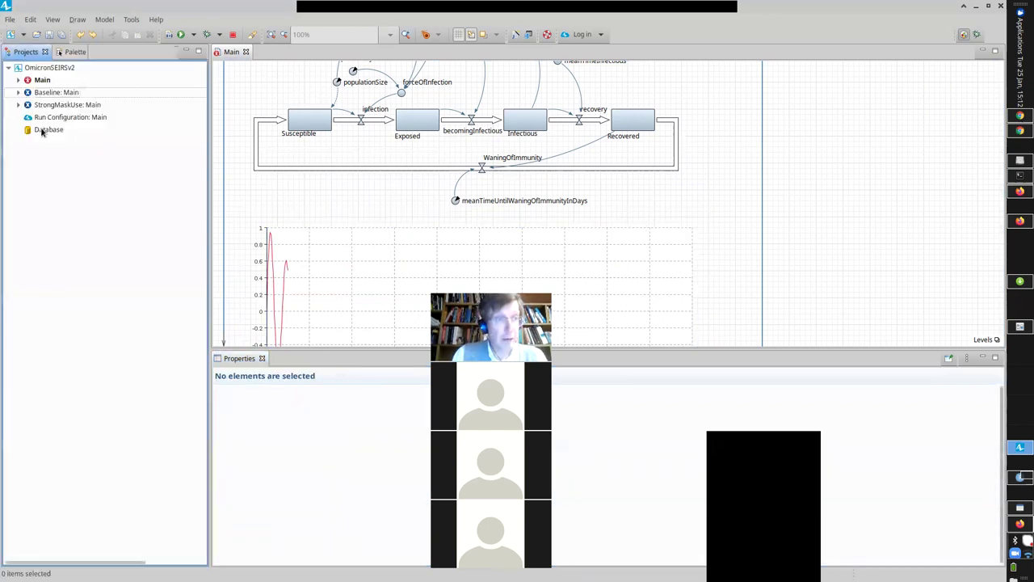
pyautogui.click(36, 69)
pyautogui.click(169, 35)
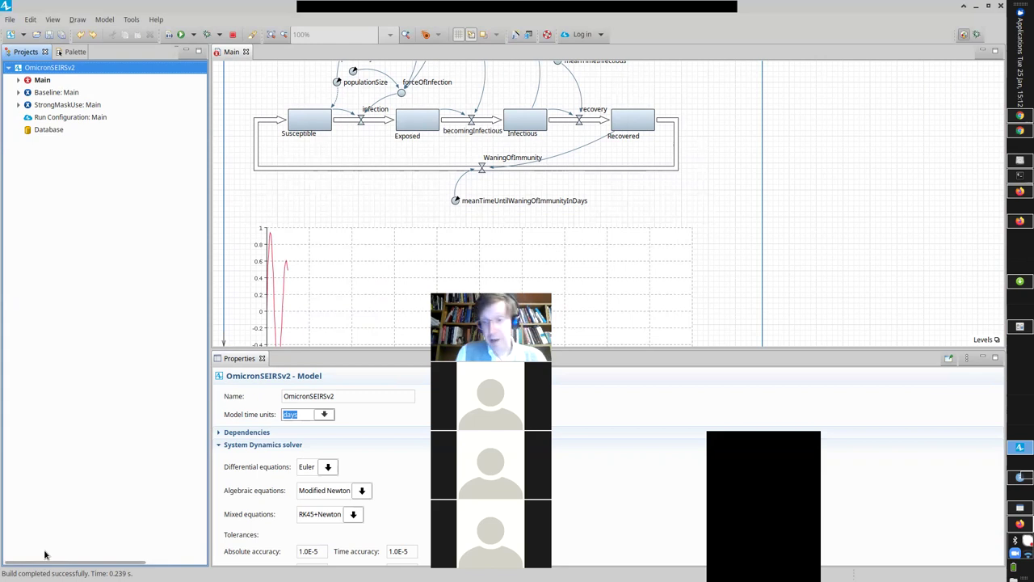
pyautogui.rightClick(42, 94)
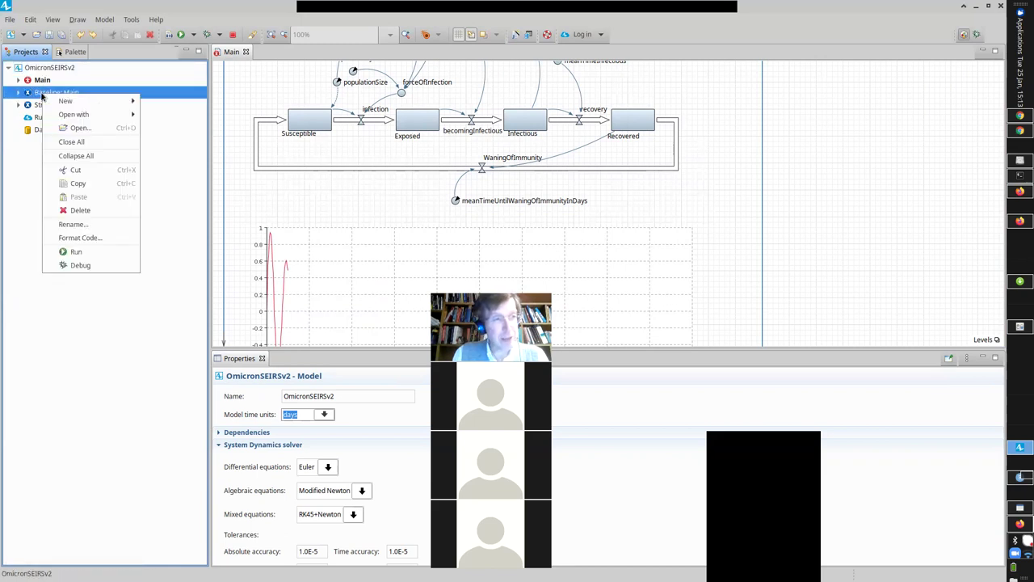
pyautogui.click(57, 254)
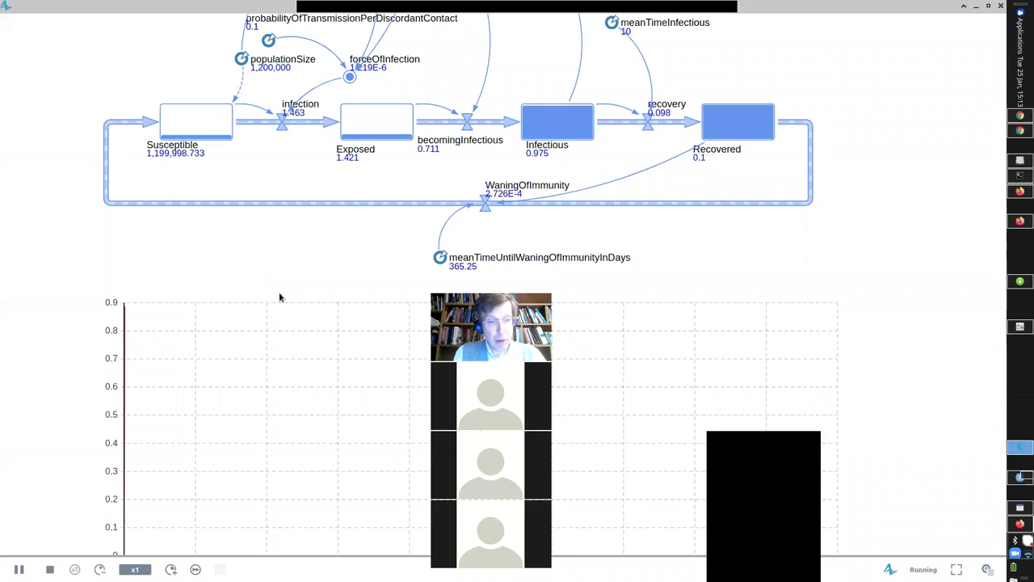
# - Speed the Baseline simulation up to x250, pause it to examine the Infectious time plot, and close the simulation window
pyautogui.click(170, 569)
pyautogui.click(171, 569)
pyautogui.scroll(-3, 319, 273)
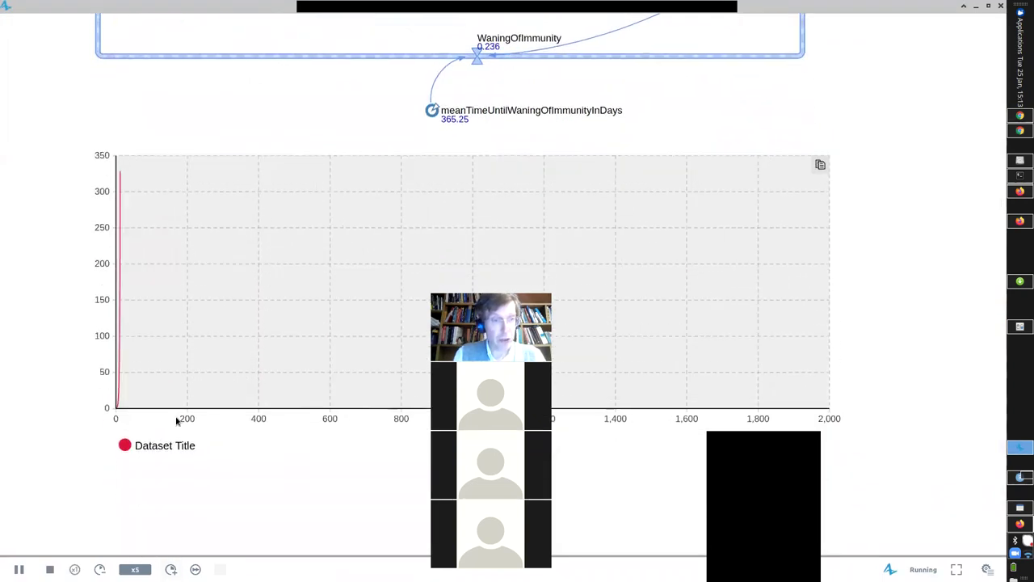
pyautogui.click(171, 569)
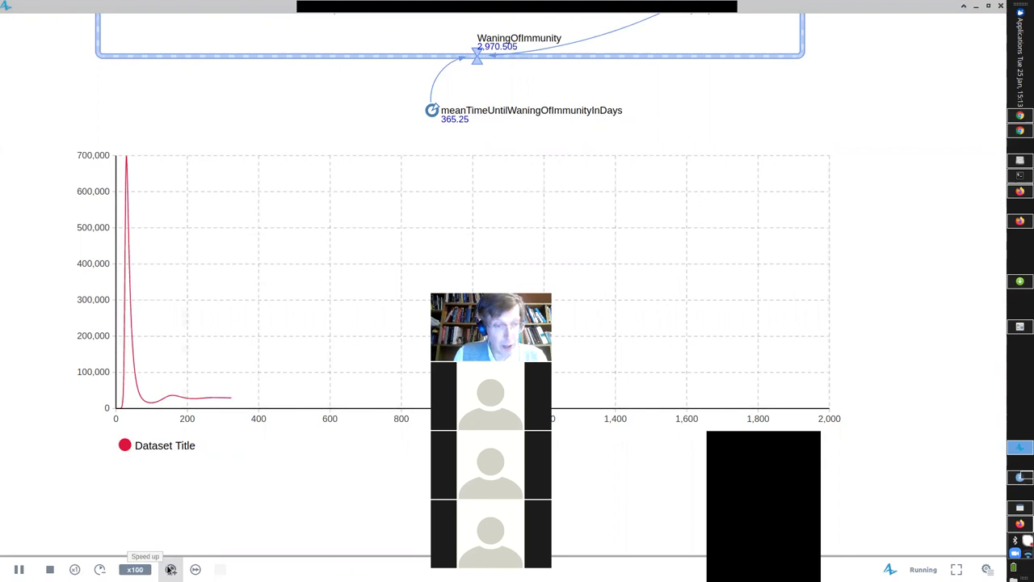
pyautogui.click(169, 570)
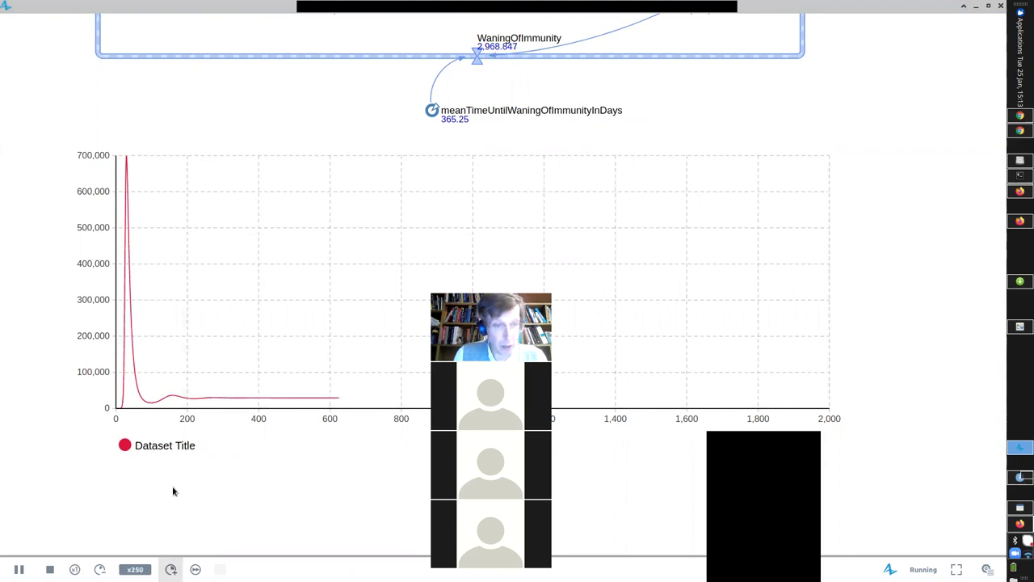
pyautogui.click(19, 570)
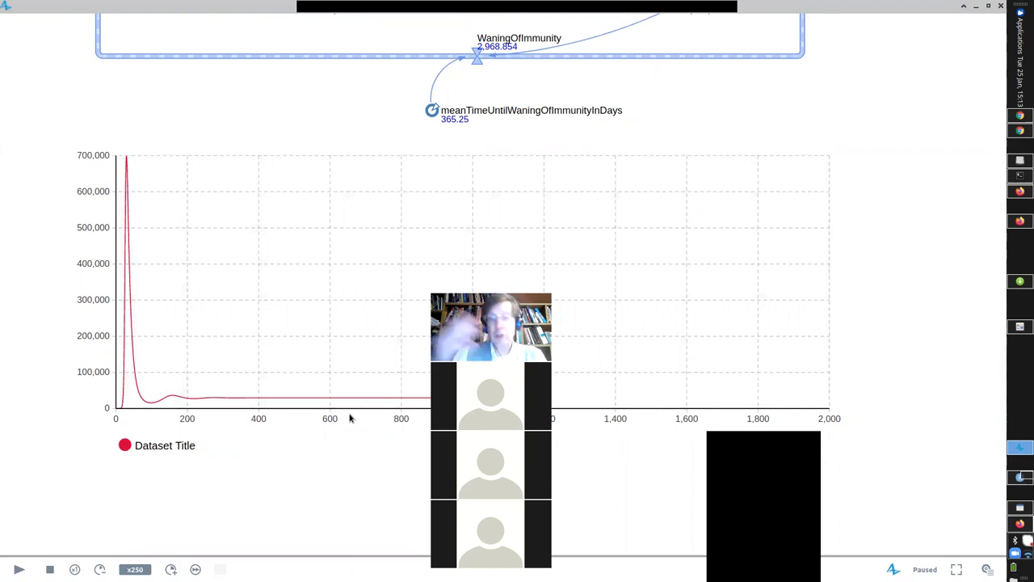
pyautogui.click(1000, 6)
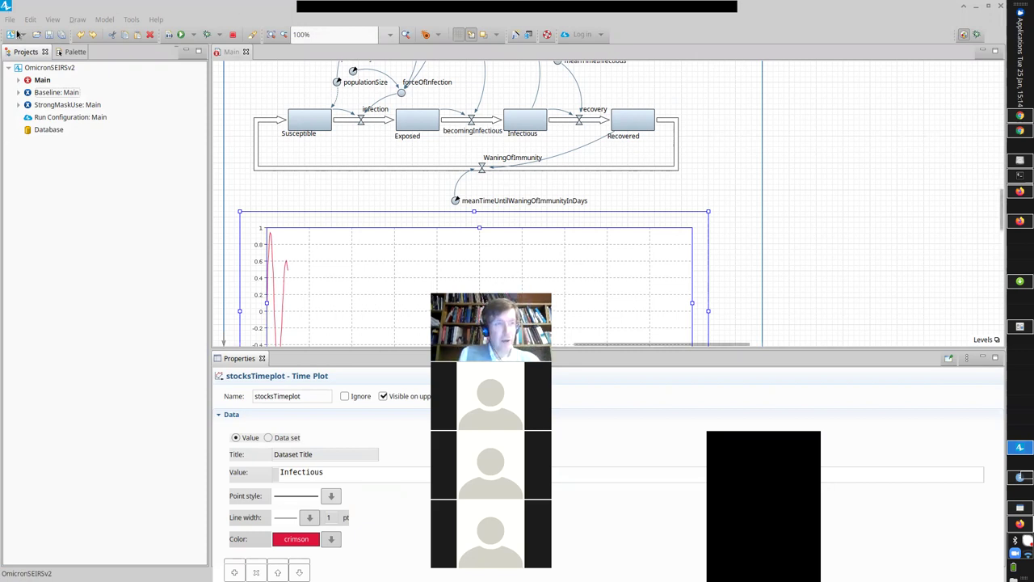
# - Open the recent model OmicronSEIRv1, saving the changes to OmicronSEIRSv2 as it closes
pyautogui.click(10, 18)
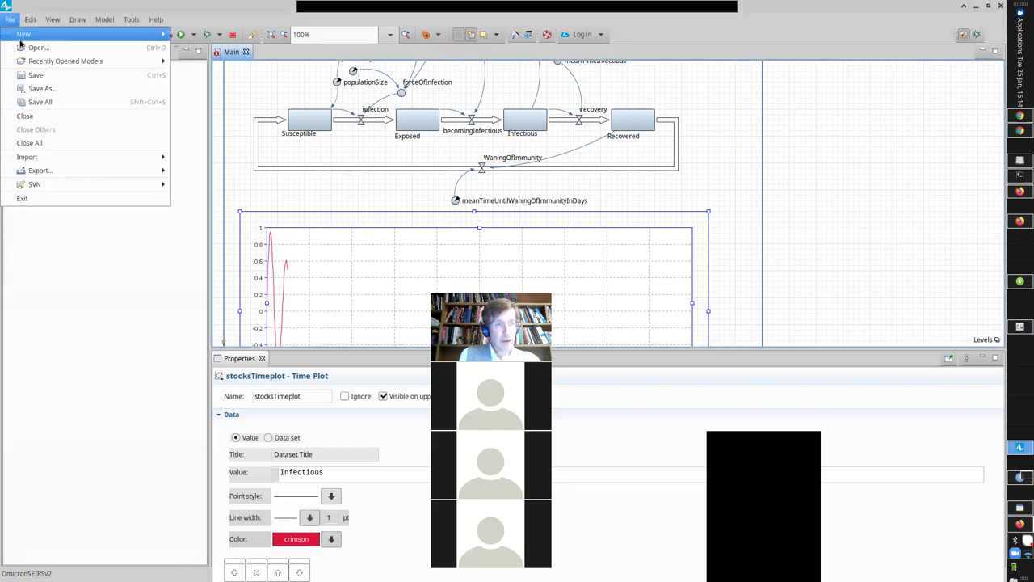
pyautogui.moveTo(36, 62)
pyautogui.click(242, 74)
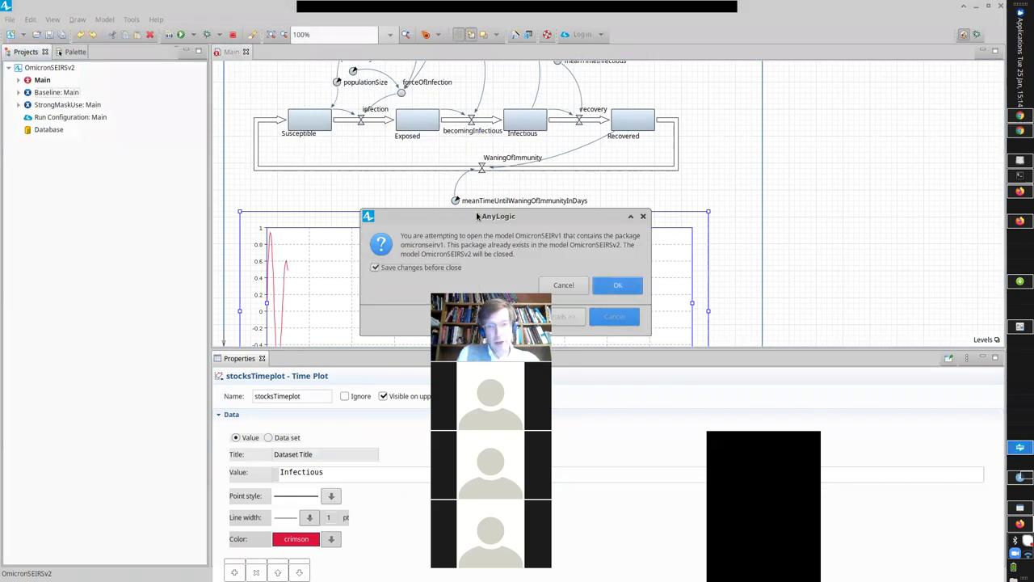
pyautogui.click(617, 285)
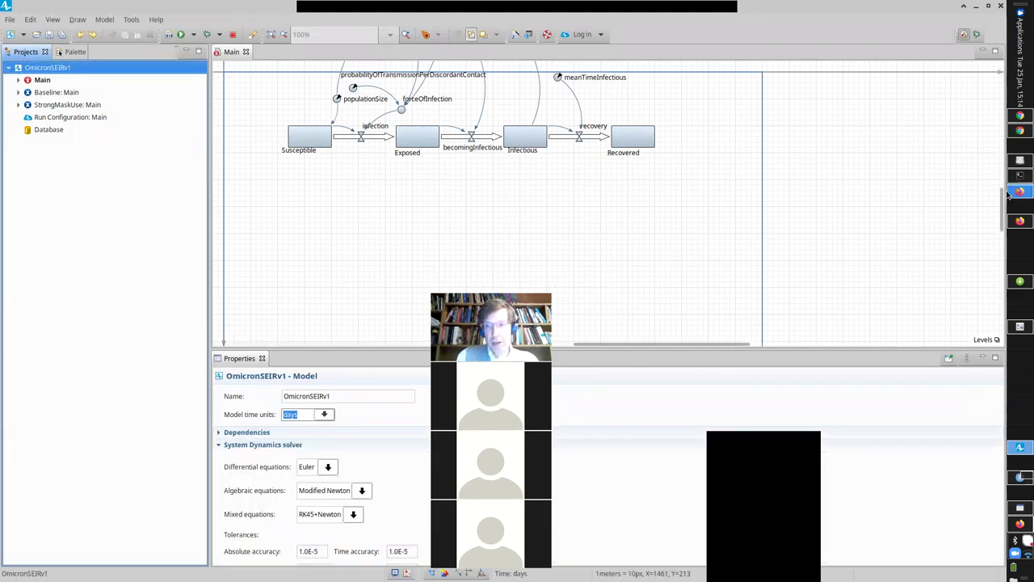
# - Try to paste the copied element into the empty area below the OmicronSEIRv1 stocks, deleting the stray link and saving the model
pyautogui.moveTo(999, 212)
pyautogui.mouseDown()
pyautogui.moveTo(998, 176)
pyautogui.moveTo(999, 220)
pyautogui.mouseUp()
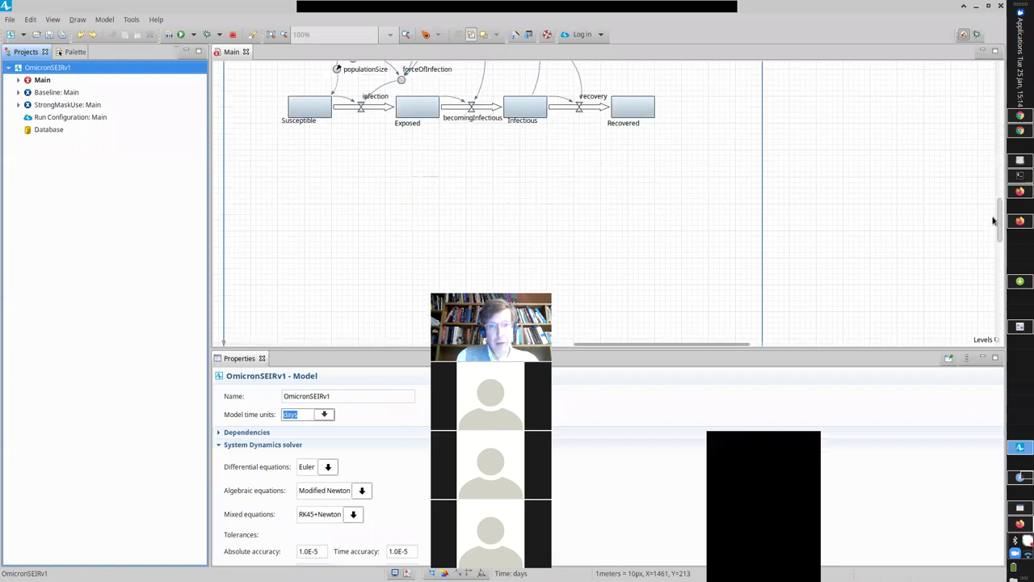
pyautogui.click(581, 223)
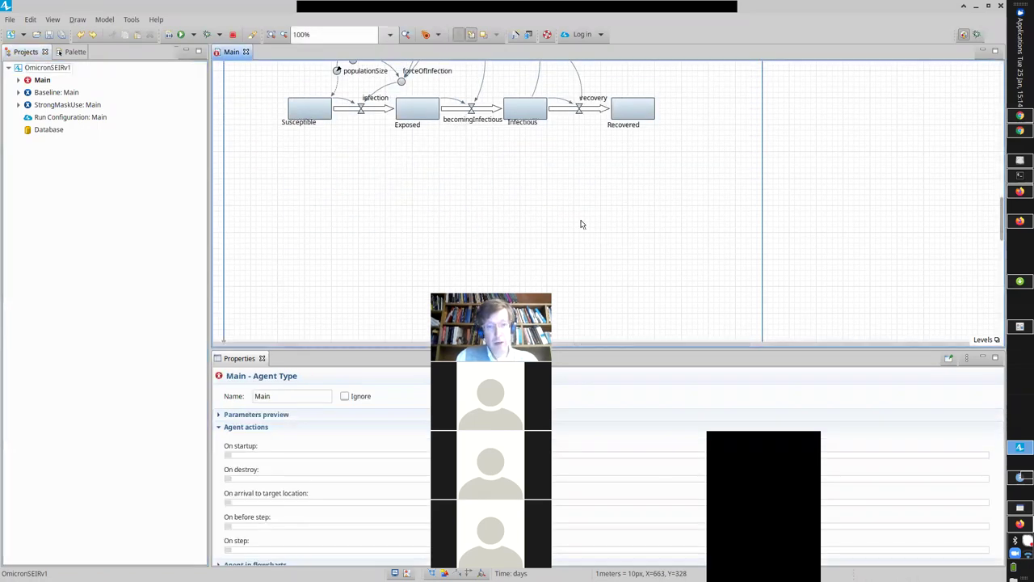
pyautogui.hotkey('ctrl', 'z')
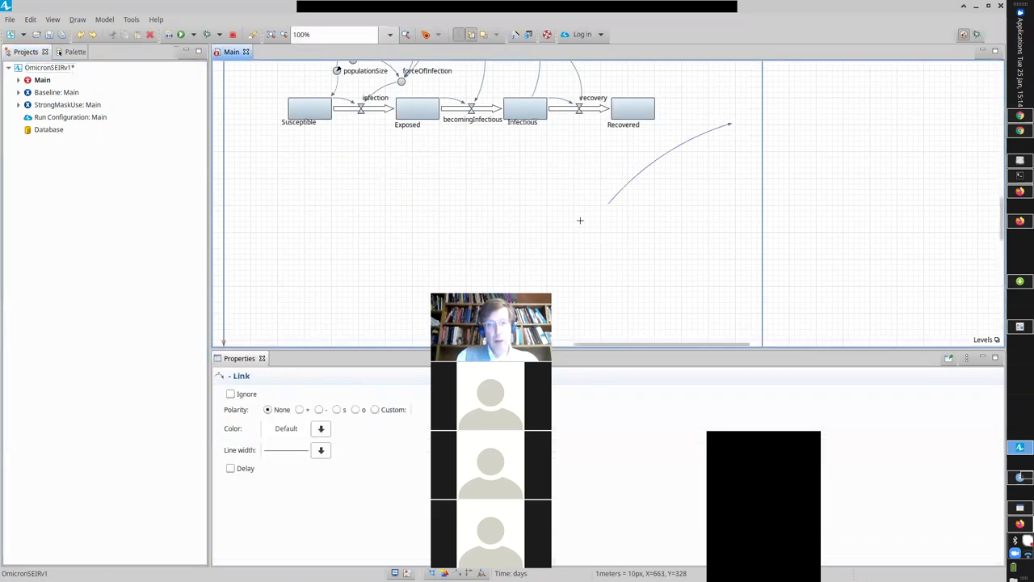
pyautogui.press('Delete')
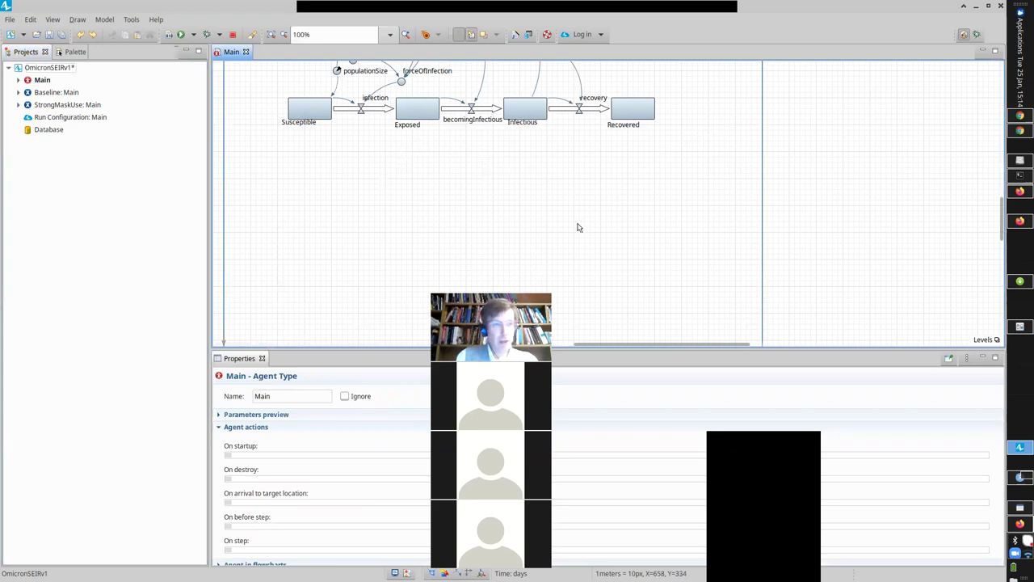
pyautogui.hotkey('ctrl', 's')
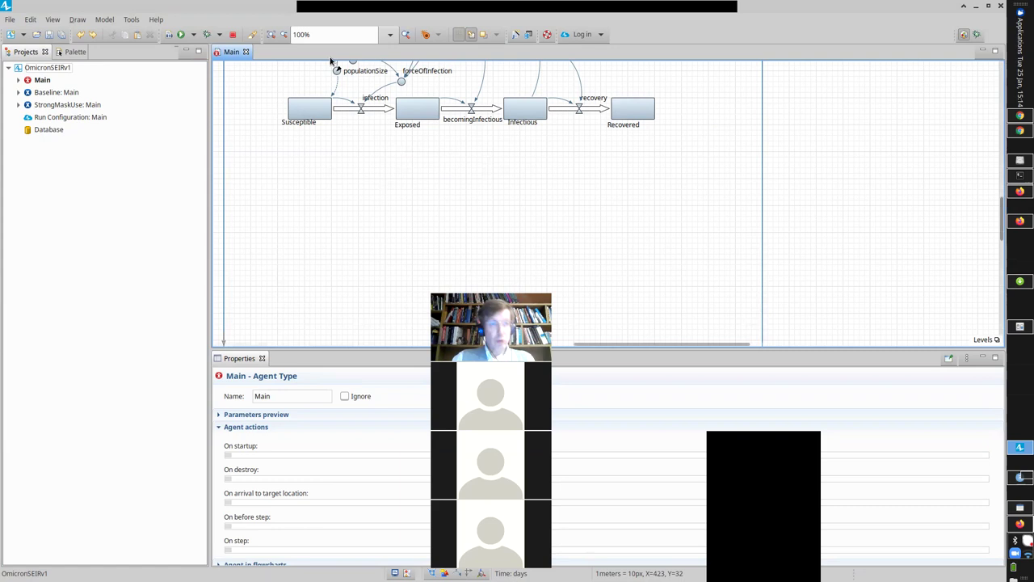
# - Reopen the recent model OmicronSEIRSv2 in place of OmicronSEIRv1 and select its stocksTimeplot time plot for copying
pyautogui.click(9, 21)
pyautogui.moveTo(41, 63)
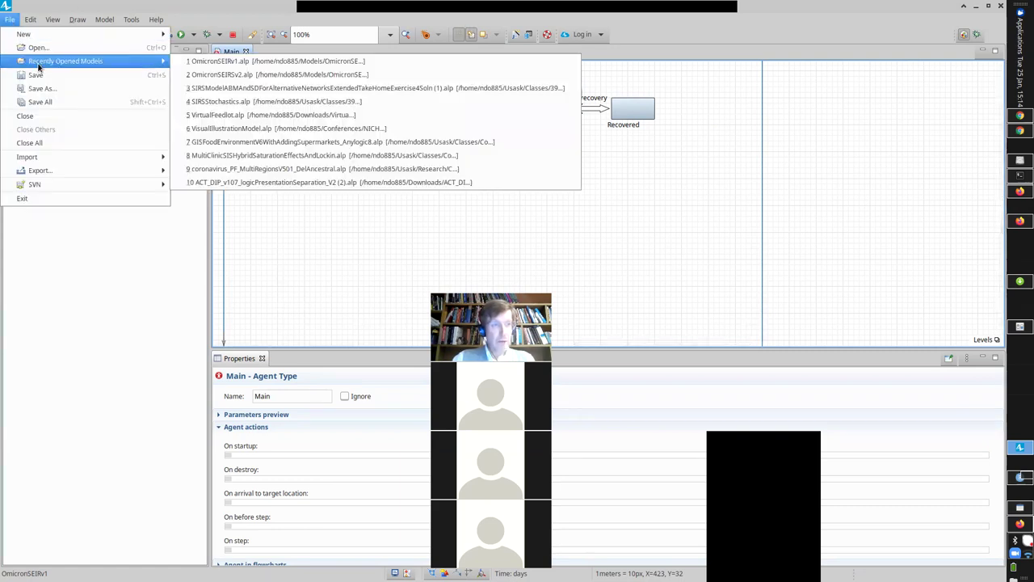
pyautogui.click(242, 74)
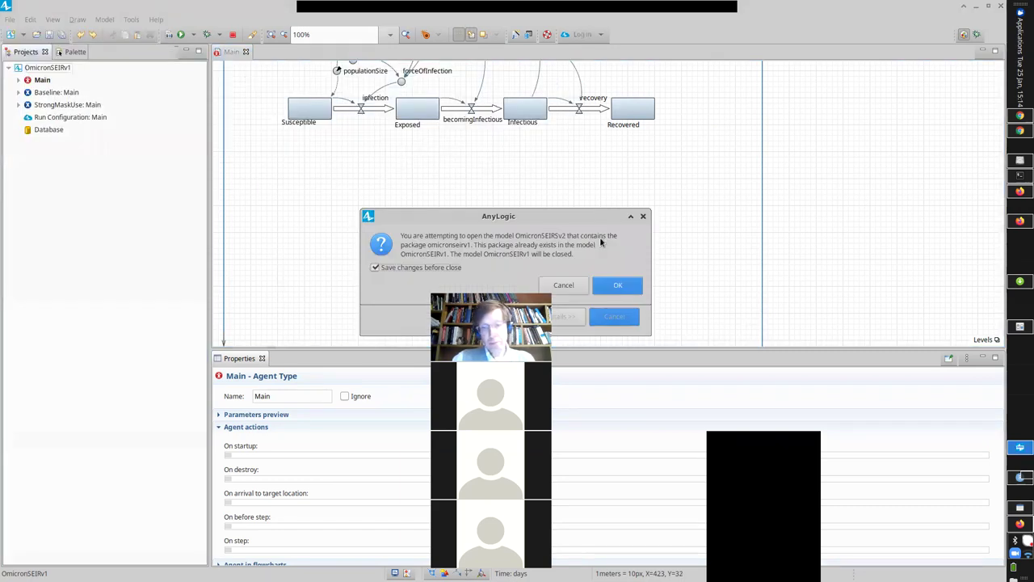
pyautogui.click(616, 285)
pyautogui.click(616, 285)
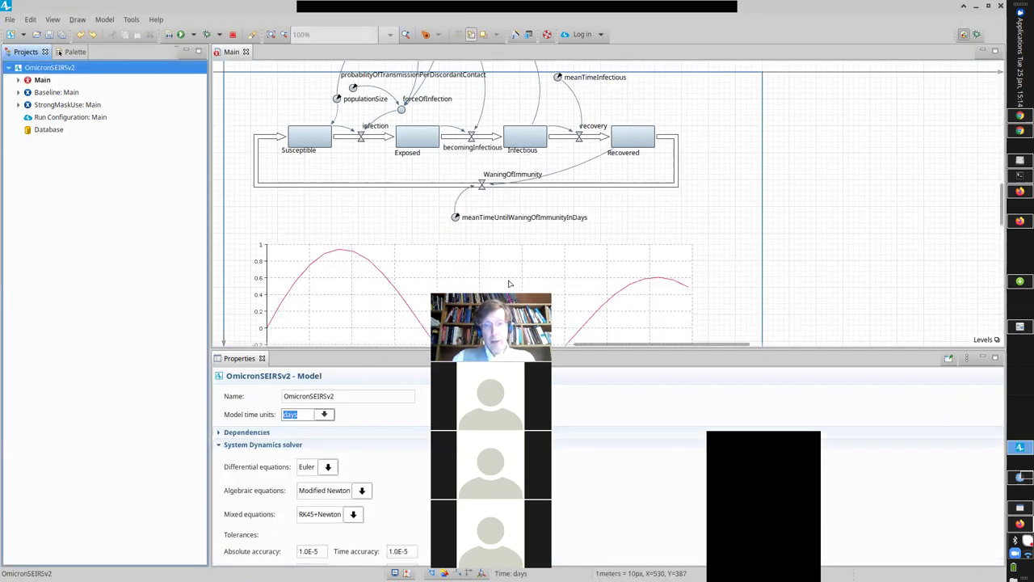
pyautogui.click(509, 283)
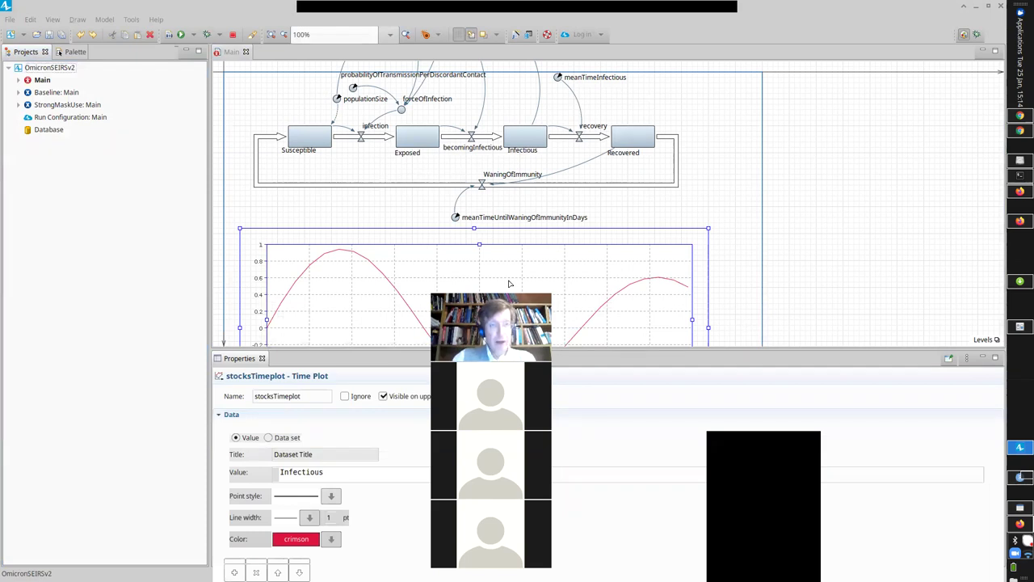
# - Switch back to the recent model OmicronSEIRv1, saving changes to OmicronSEIRSv2 before it closes
pyautogui.click(10, 24)
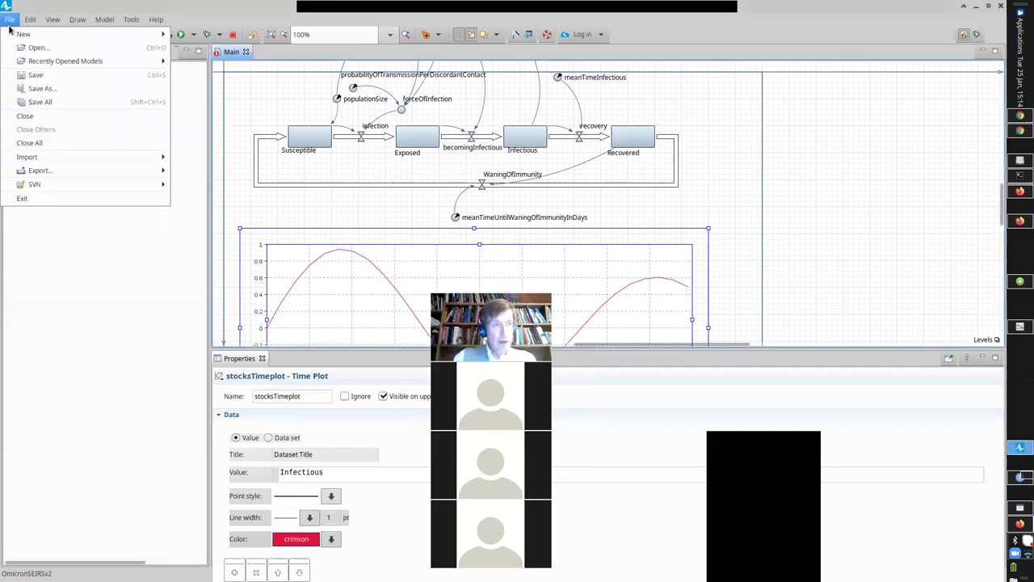
pyautogui.moveTo(65, 60)
pyautogui.click(277, 75)
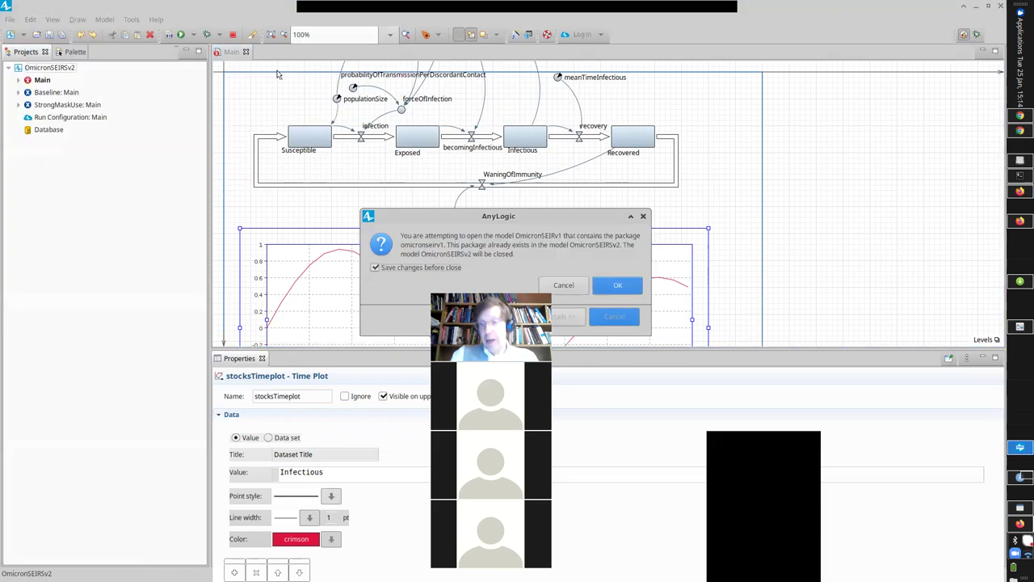
pyautogui.click(616, 289)
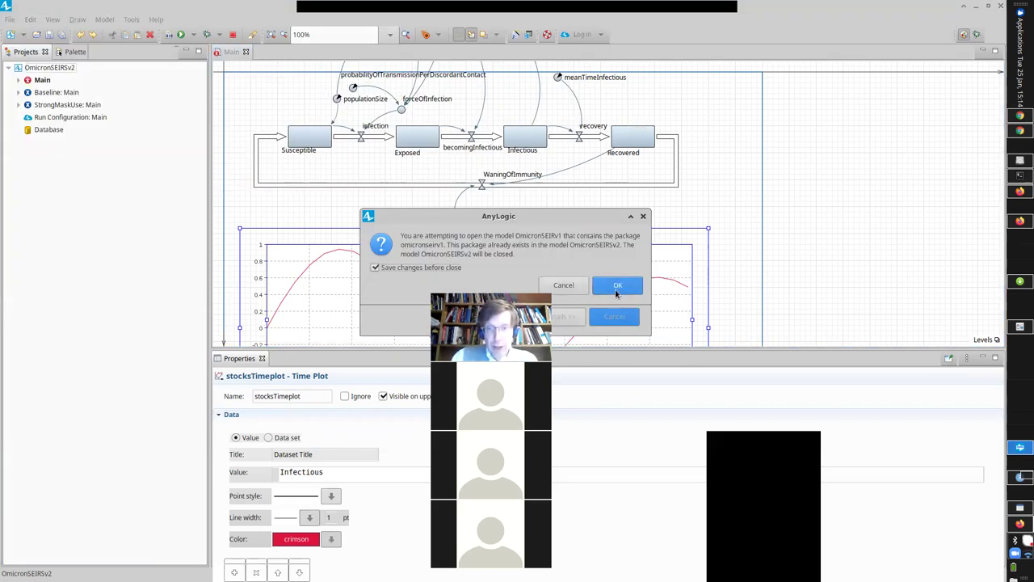
pyautogui.click(616, 289)
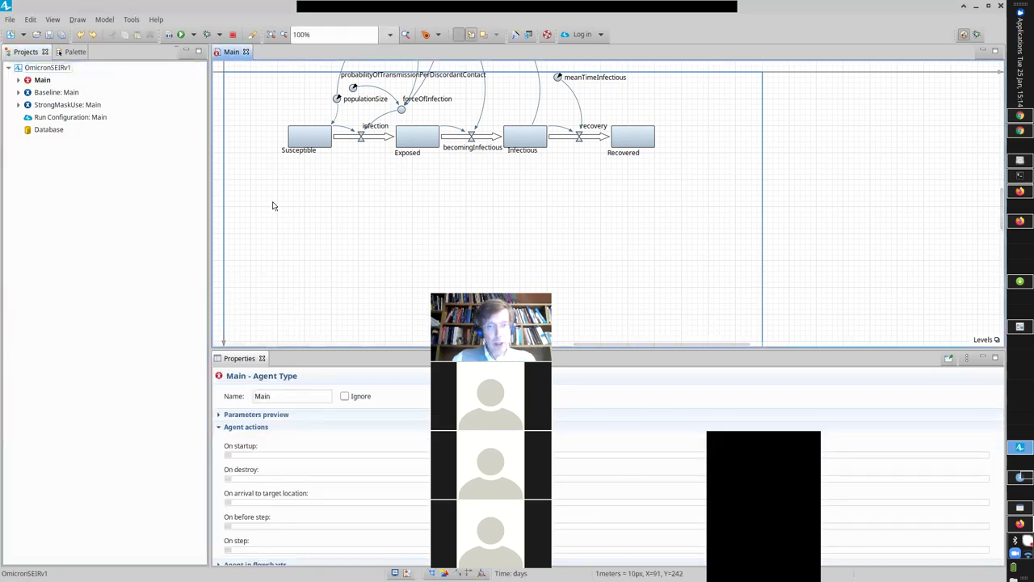
# - Try again to paste the copied element onto the OmicronSEIRv1 Main canvas, and delete the pasted element
pyautogui.click(11, 24)
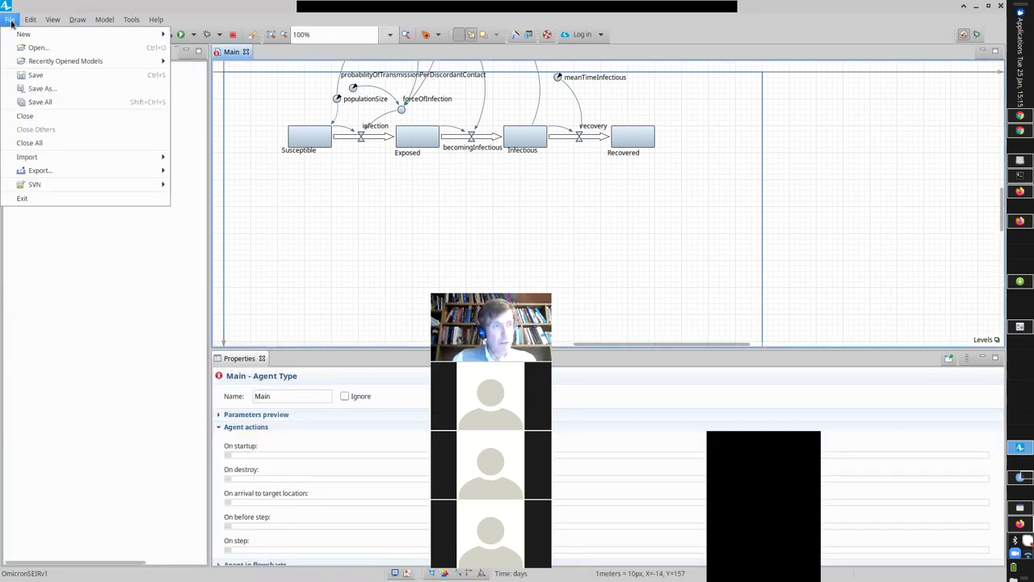
pyautogui.click(378, 177)
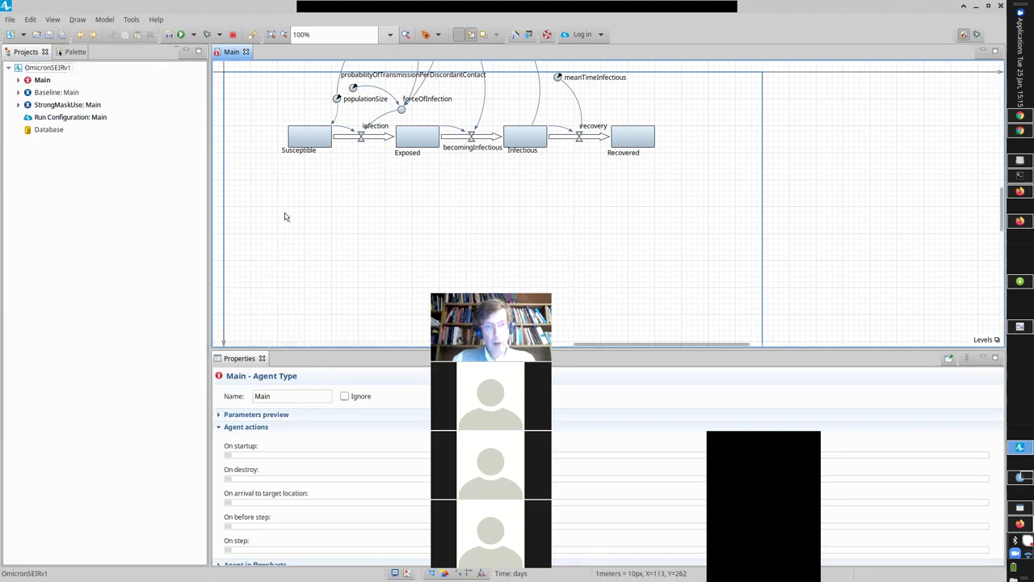
pyautogui.hotkey('ctrl', 'v')
pyautogui.press('Delete')
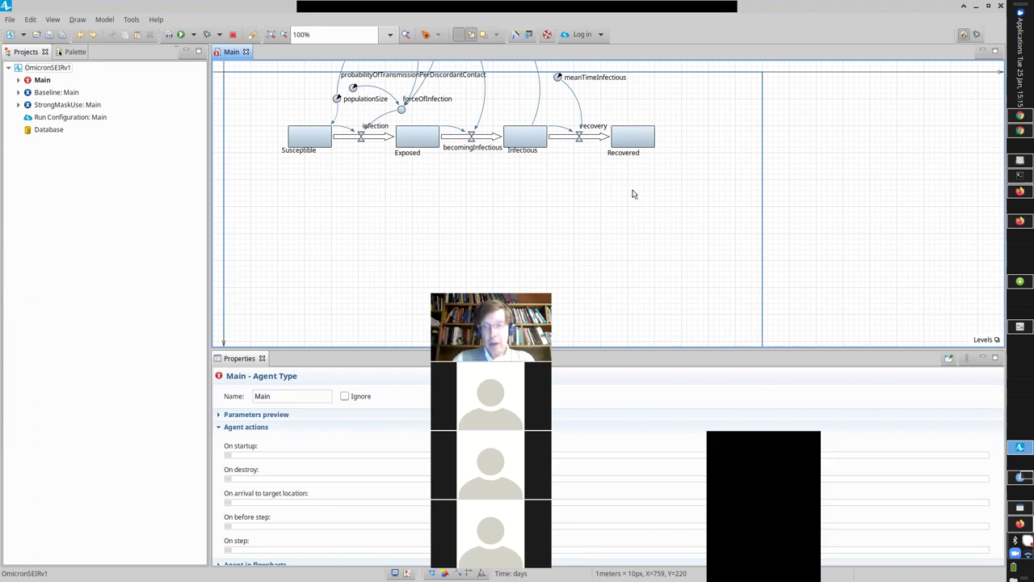
# - Return to the recent model OmicronSEIRSv2, saving changes to OmicronSEIRv1 as it closes
pyautogui.click(9, 19)
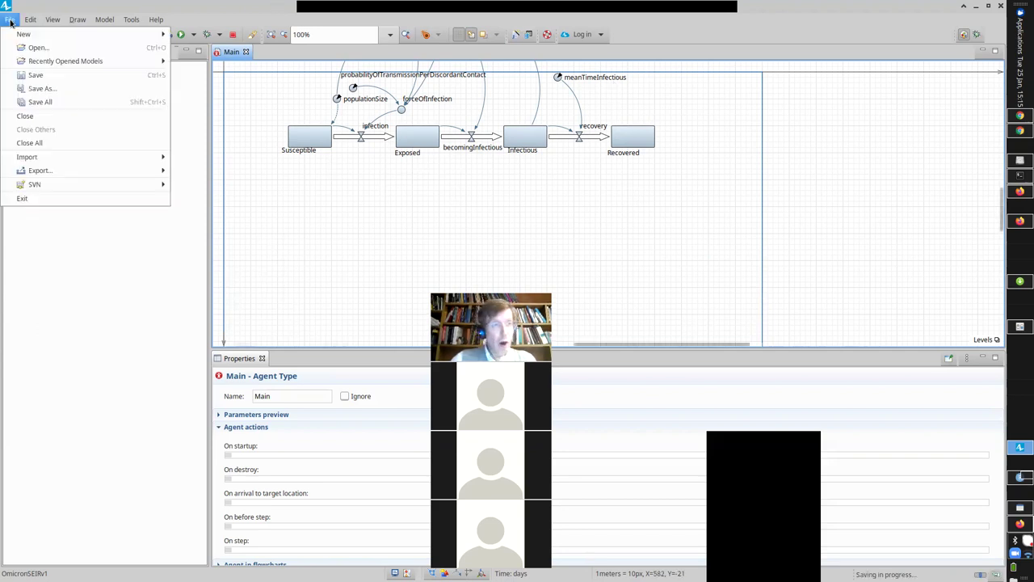
pyautogui.moveTo(65, 60)
pyautogui.click(229, 72)
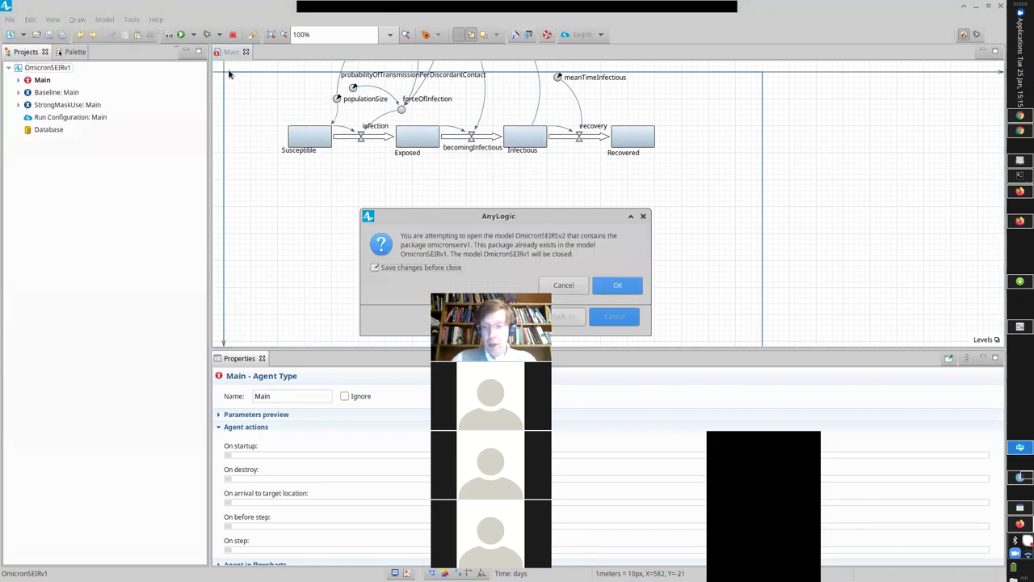
pyautogui.click(622, 284)
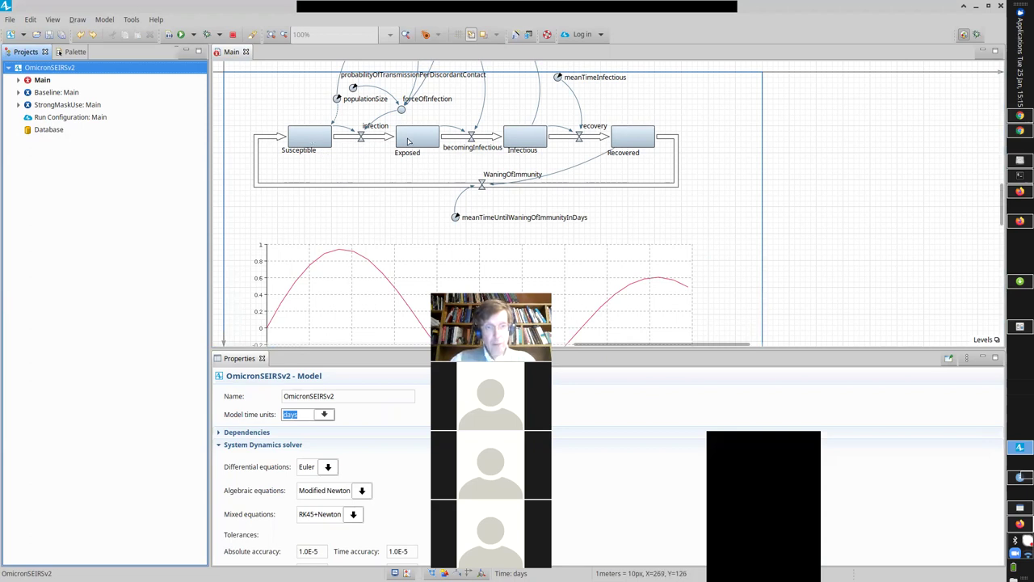
# - Examine the equations of the infection, becomingInfectious, recovery and WaningOfImmunity flows in turn
pyautogui.click(366, 142)
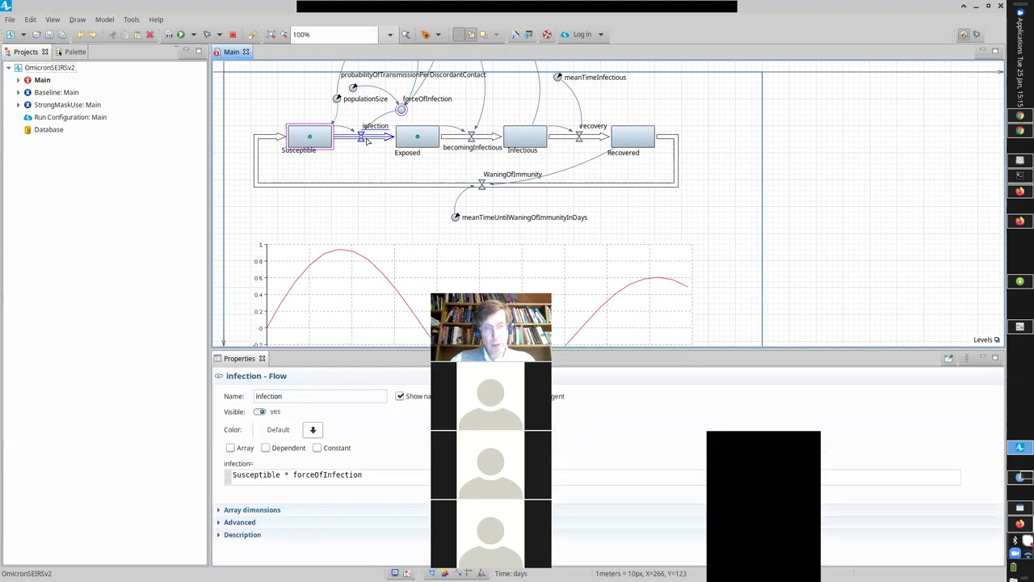
pyautogui.click(471, 138)
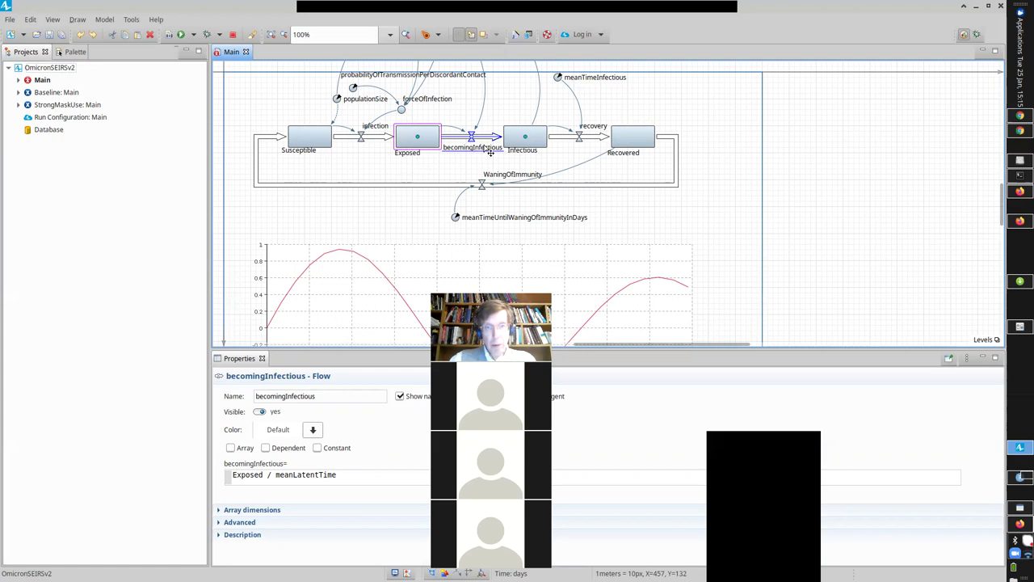
pyautogui.click(587, 139)
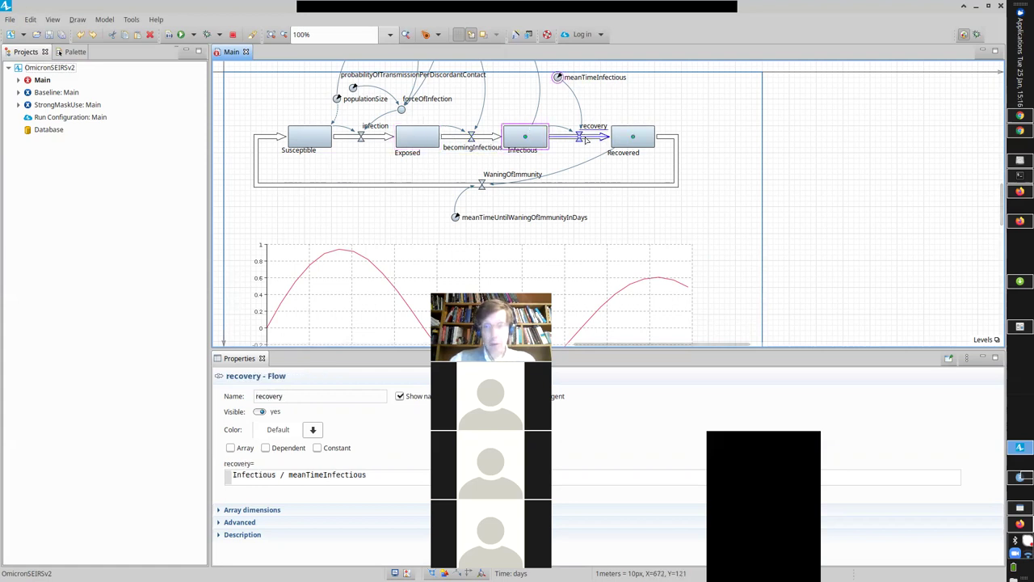
pyautogui.click(675, 141)
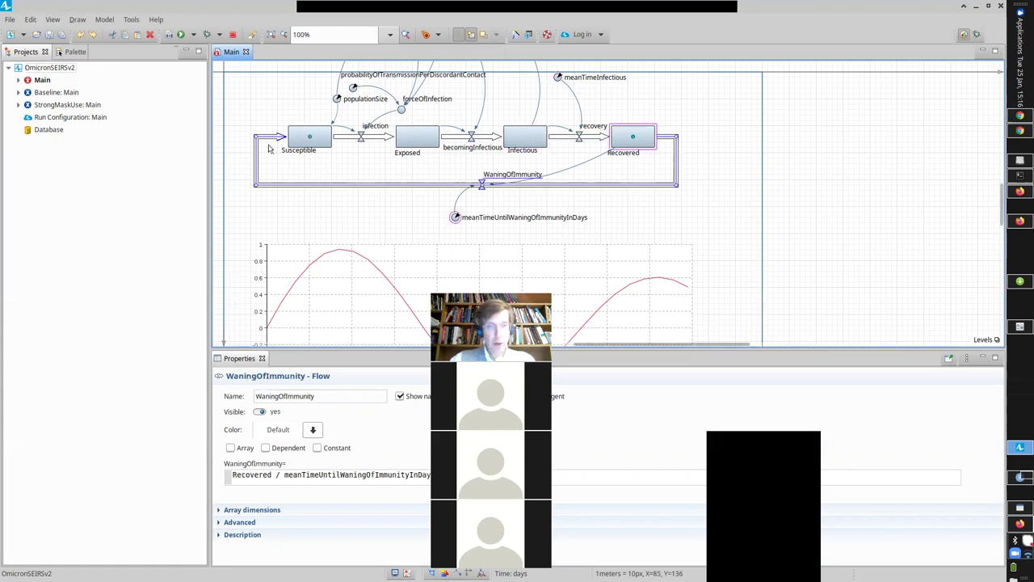
# - Check the infection flow's equation and switch to the Compartmental Models; Structure and Behaviour presentation in Chrome
pyautogui.click(371, 138)
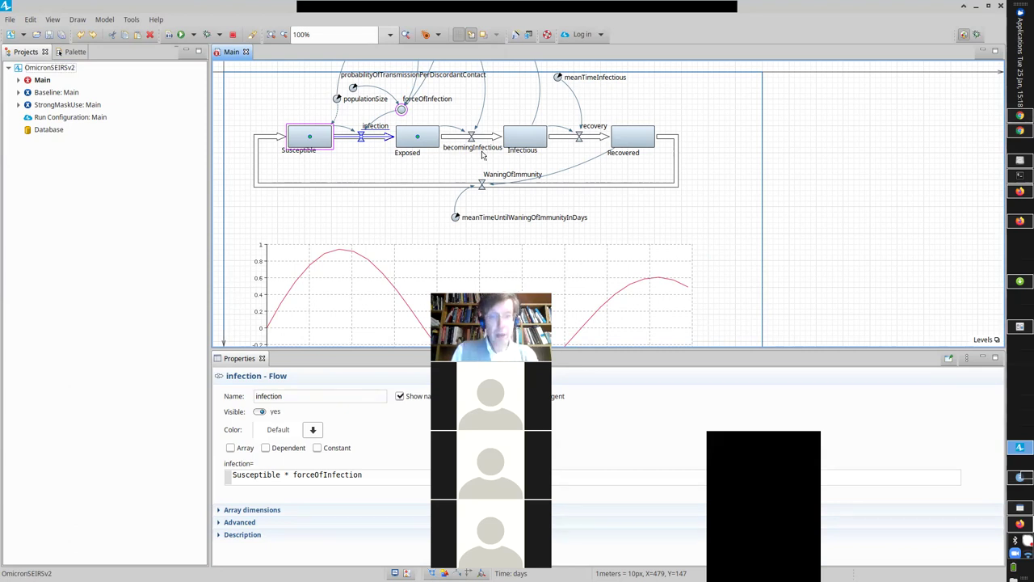
pyautogui.hotkey('alt', 'Tab')
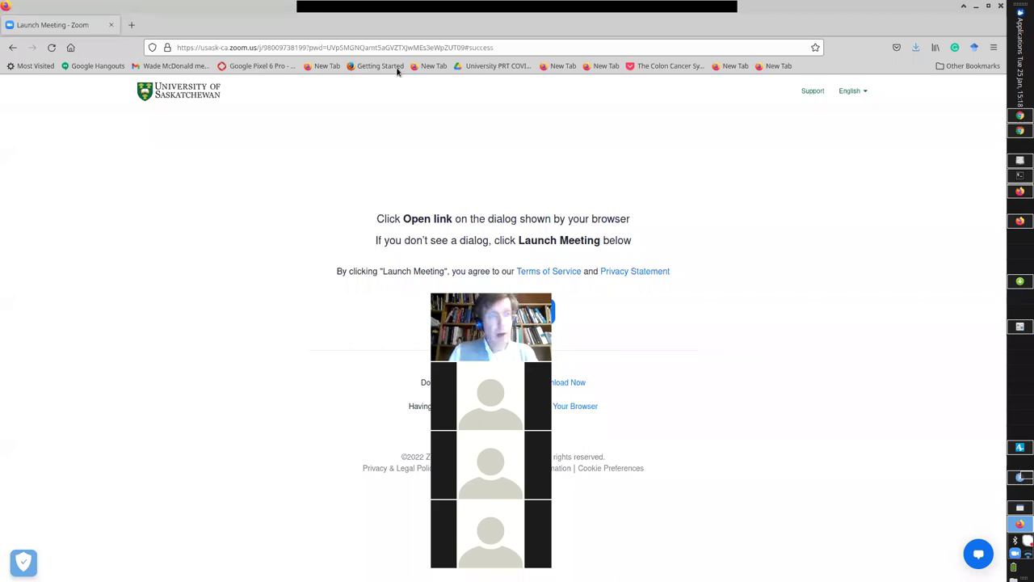
pyautogui.click(1000, 6)
pyautogui.hotkey('alt', 'Tab')
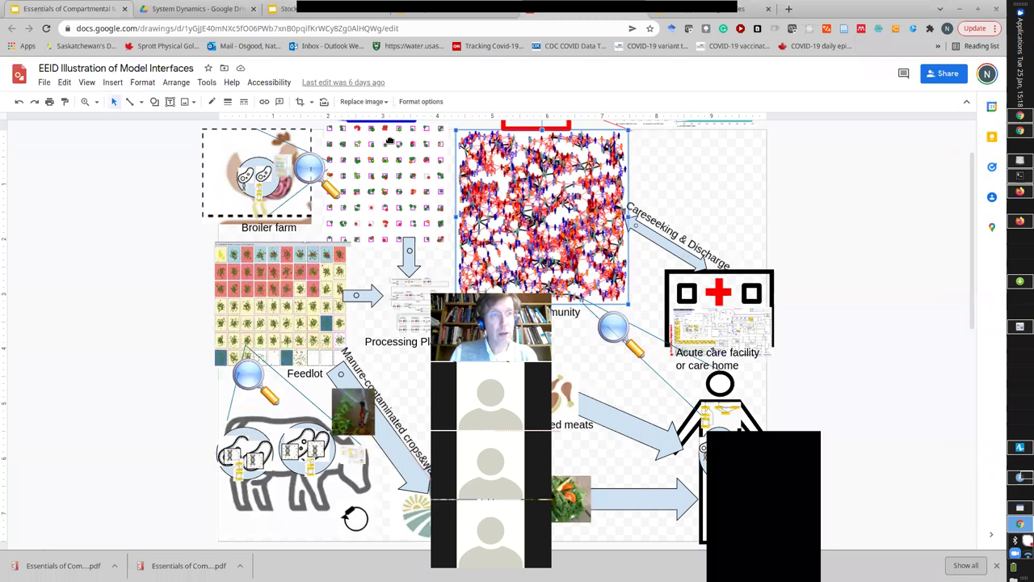
pyautogui.click(43, 6)
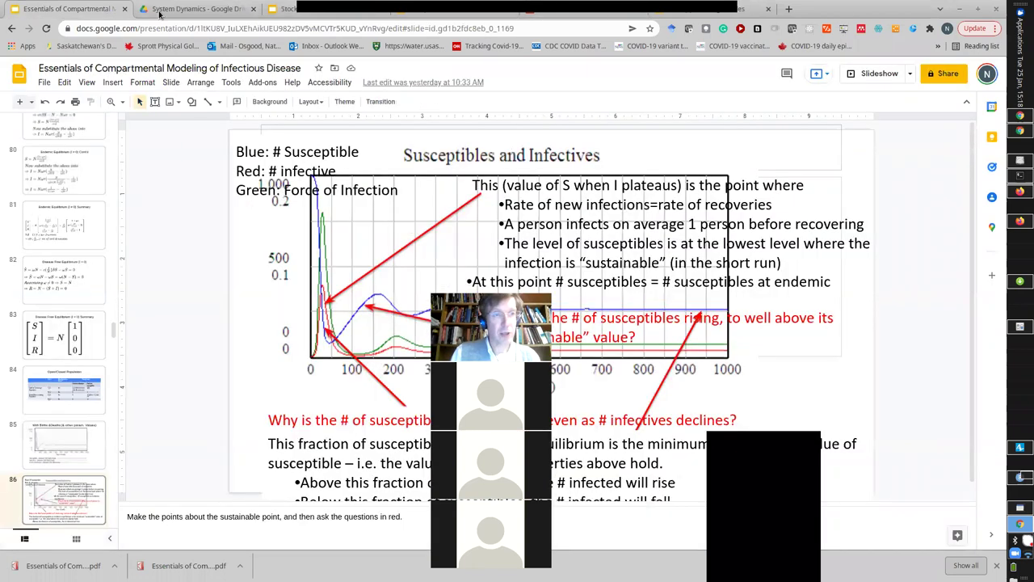
pyautogui.click(284, 9)
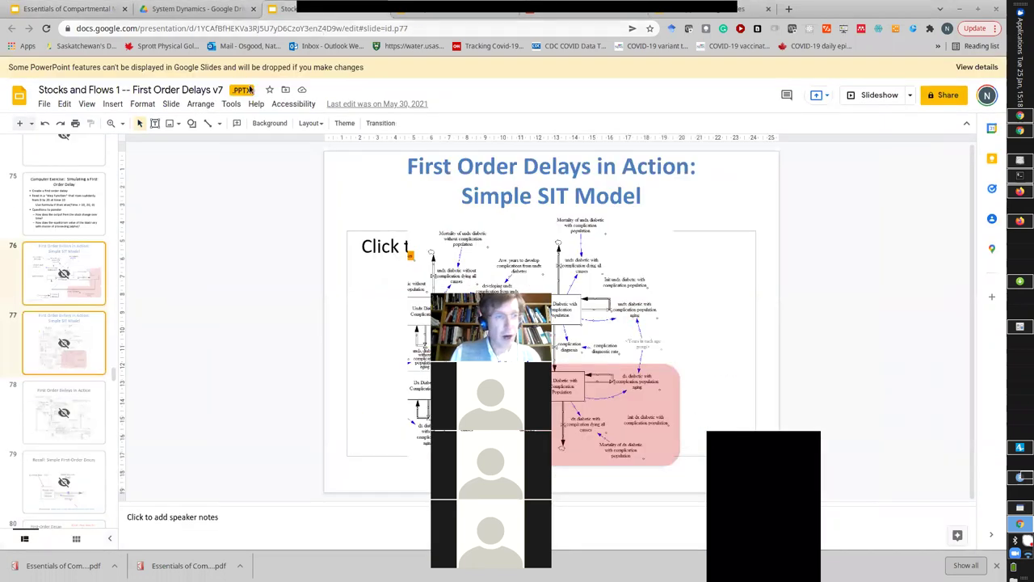
pyautogui.click(42, 209)
pyautogui.moveTo(828, 7); pyautogui.dragTo(822, 64)
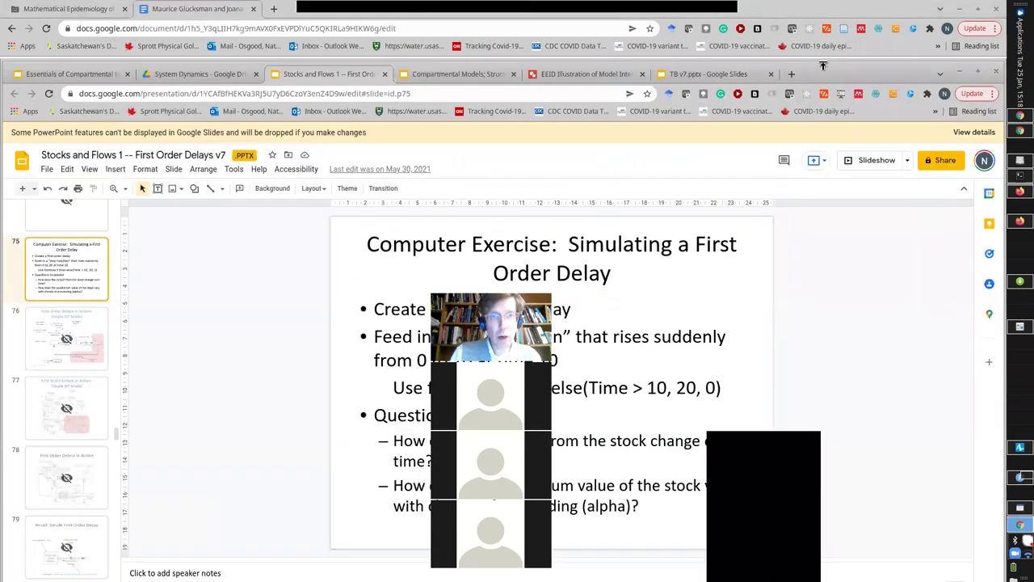
pyautogui.click(448, 74)
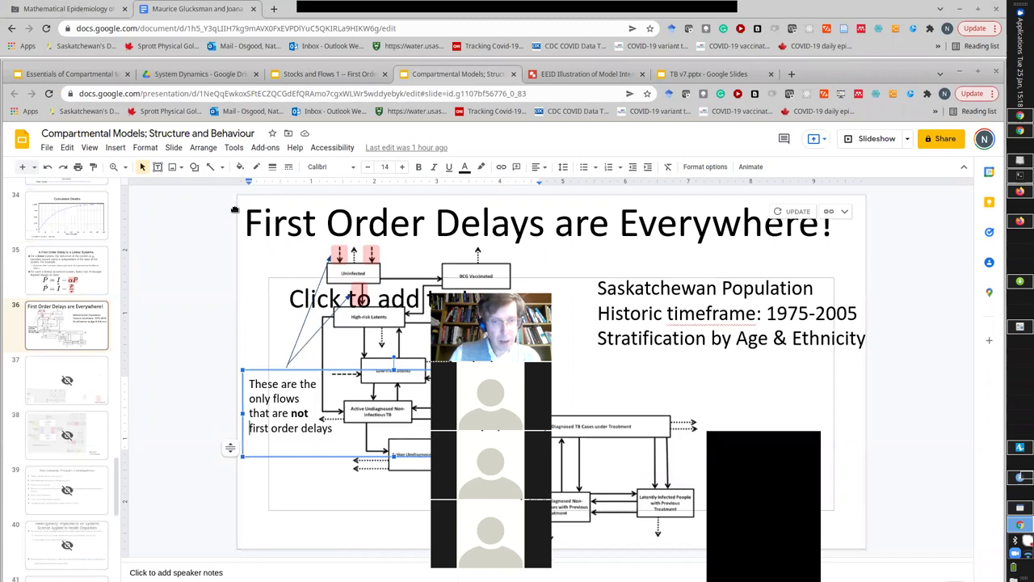
# - Go back to slide 21, Behaviour: First Order Delays, and start the slideshow from it
pyautogui.press('pageup')
pyautogui.press('pageup')
pyautogui.press('pageup')
pyautogui.press('pageup')
pyautogui.press('pageup')
pyautogui.press('pageup')
pyautogui.press('pageup')
pyautogui.press('pageup')
pyautogui.press('pageup')
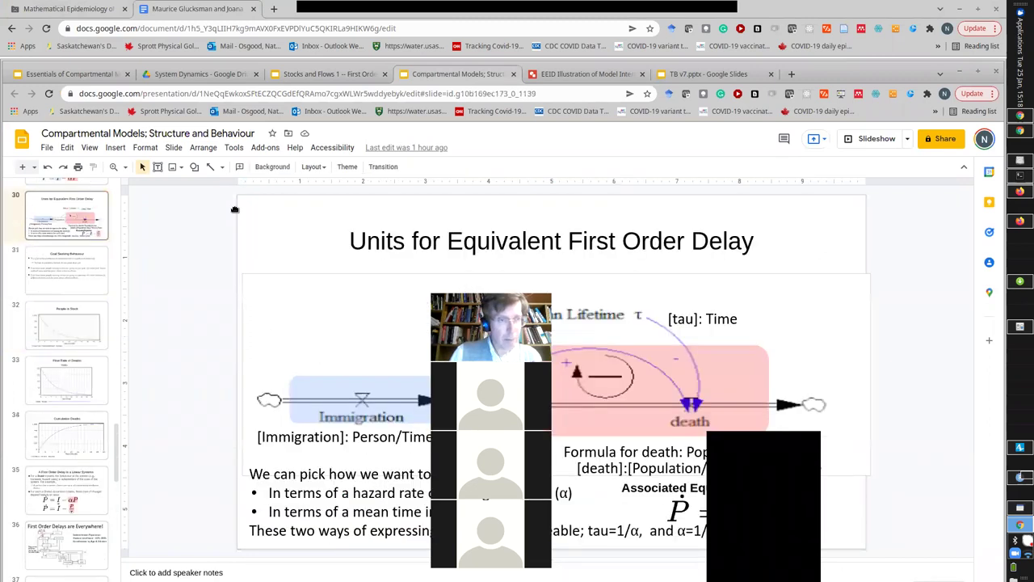
pyautogui.press('pageup')
pyautogui.press('pageup')
pyautogui.press('pageup')
pyautogui.press('pageup')
pyautogui.press('pageup')
pyautogui.press('pageup')
pyautogui.press('pageup')
pyautogui.press('pageup')
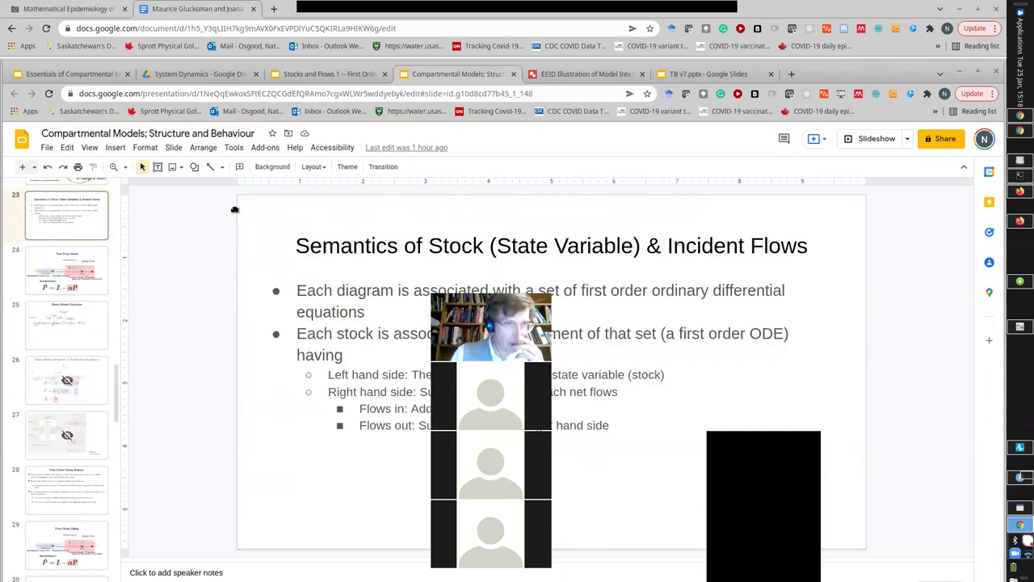
pyautogui.press('pagedown')
pyautogui.press('pagedown')
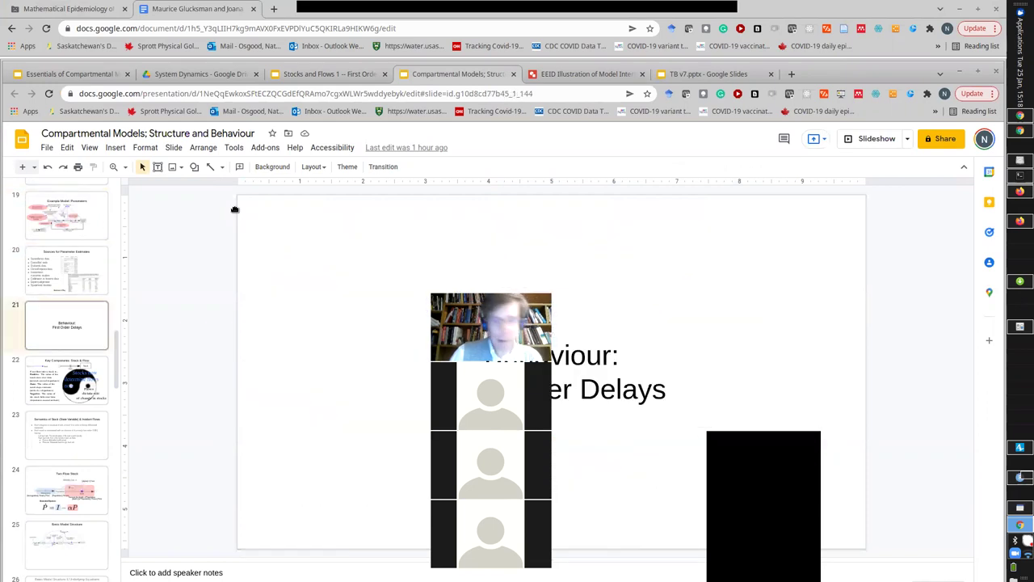
pyautogui.click(862, 142)
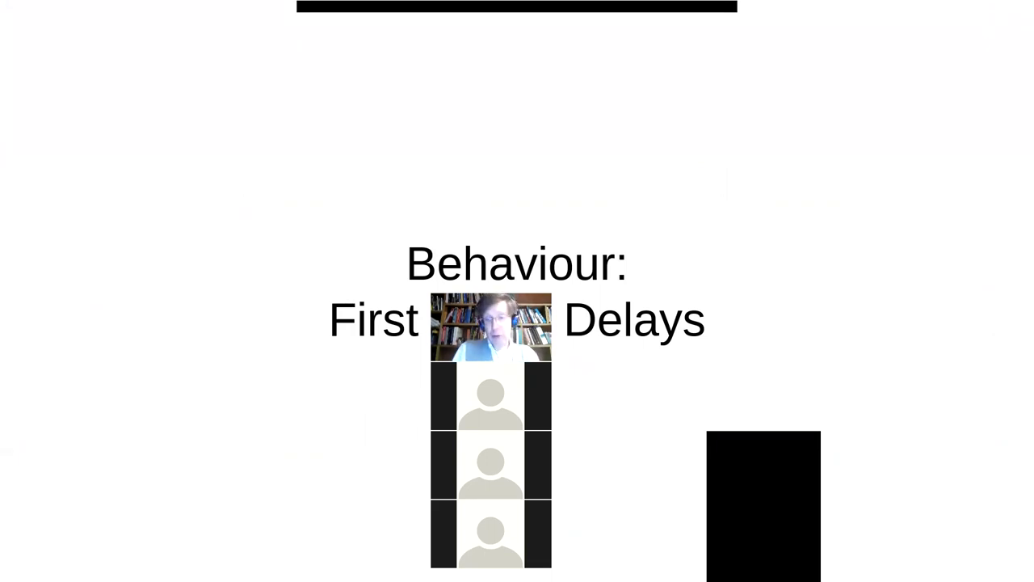
# - Switch to AnyLogic and highlight the equations of the becomingInfectious, recovery and WaningOfImmunity flows in turn
pyautogui.hotkey('alt', 'Tab')
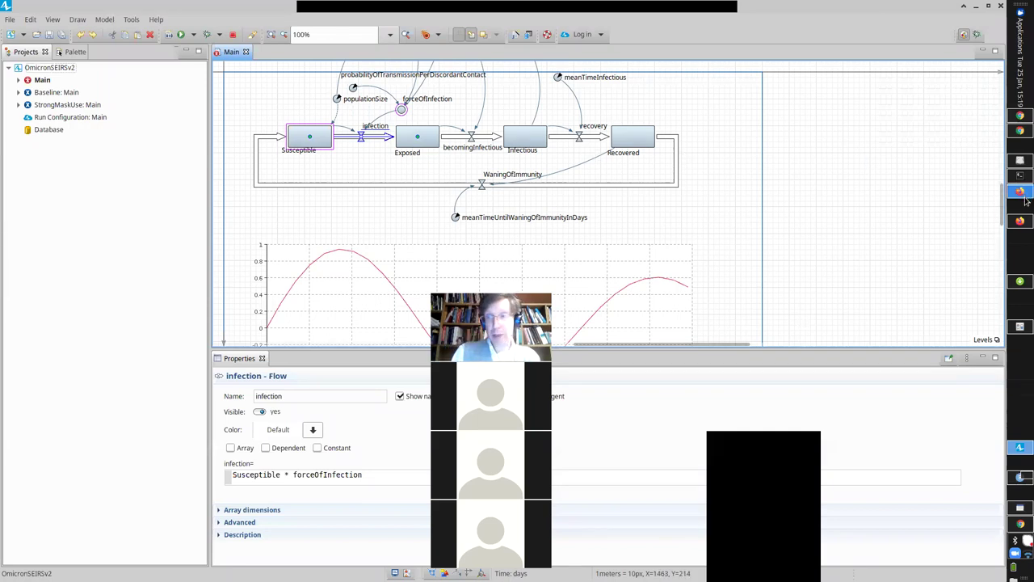
pyautogui.scroll(3, 1004, 206)
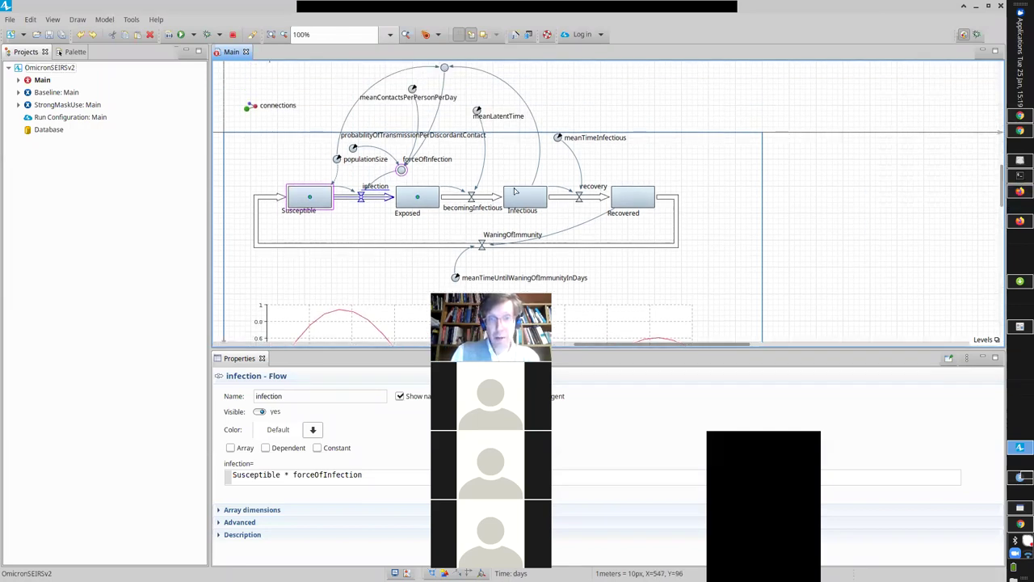
pyautogui.click(493, 197)
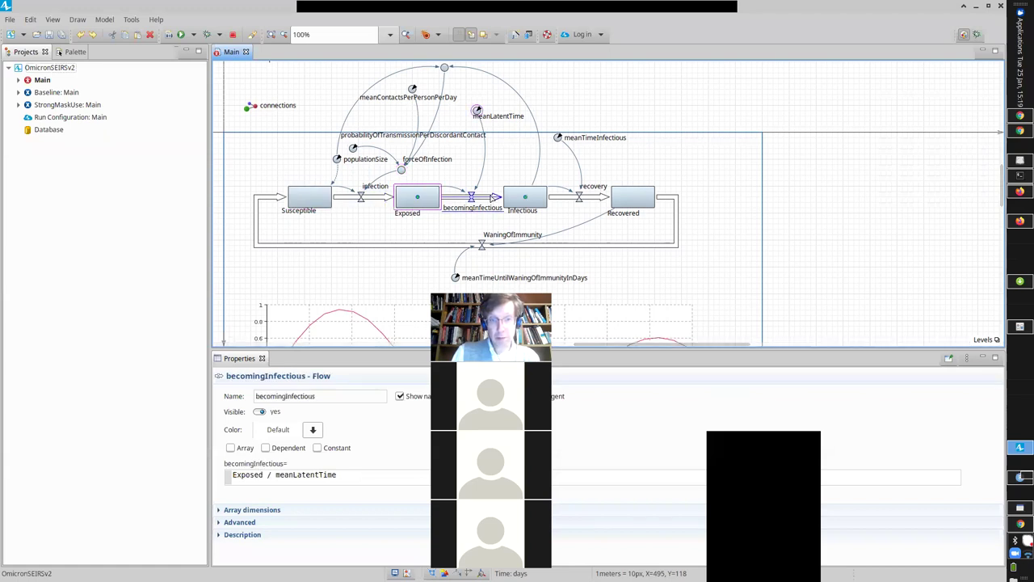
pyautogui.moveTo(339, 475); pyautogui.dragTo(166, 467)
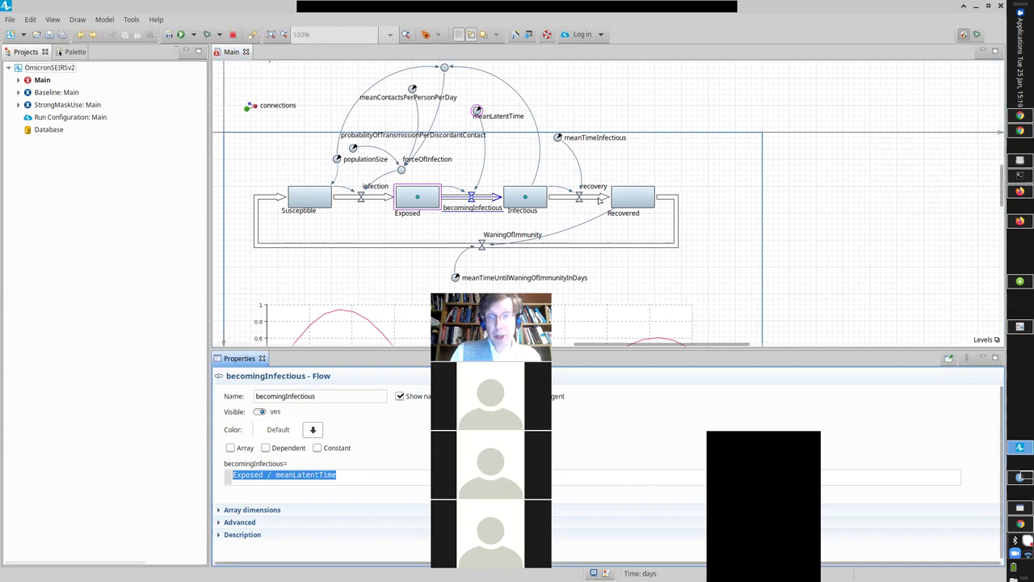
pyautogui.click(601, 198)
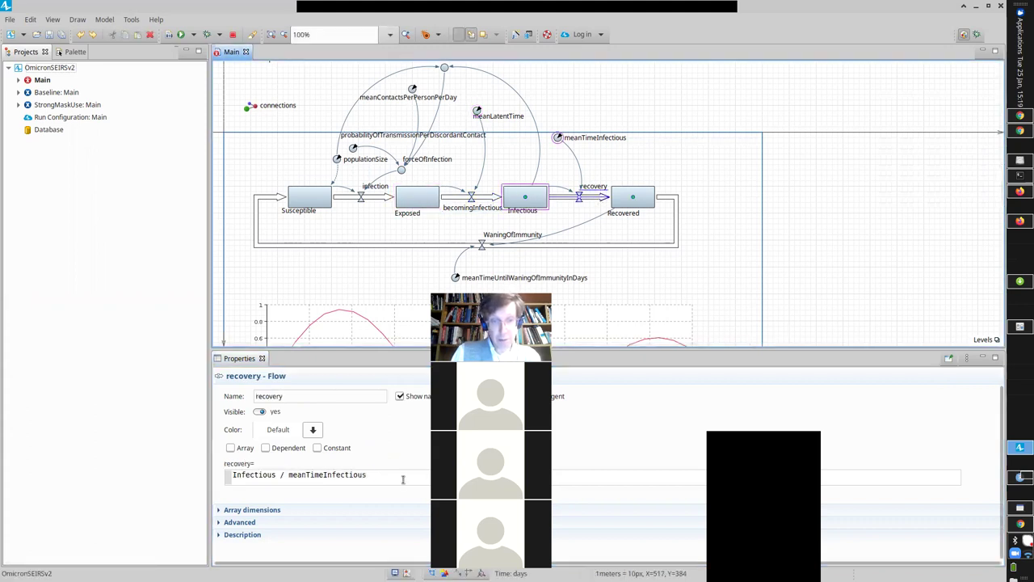
pyautogui.moveTo(402, 482); pyautogui.dragTo(215, 468)
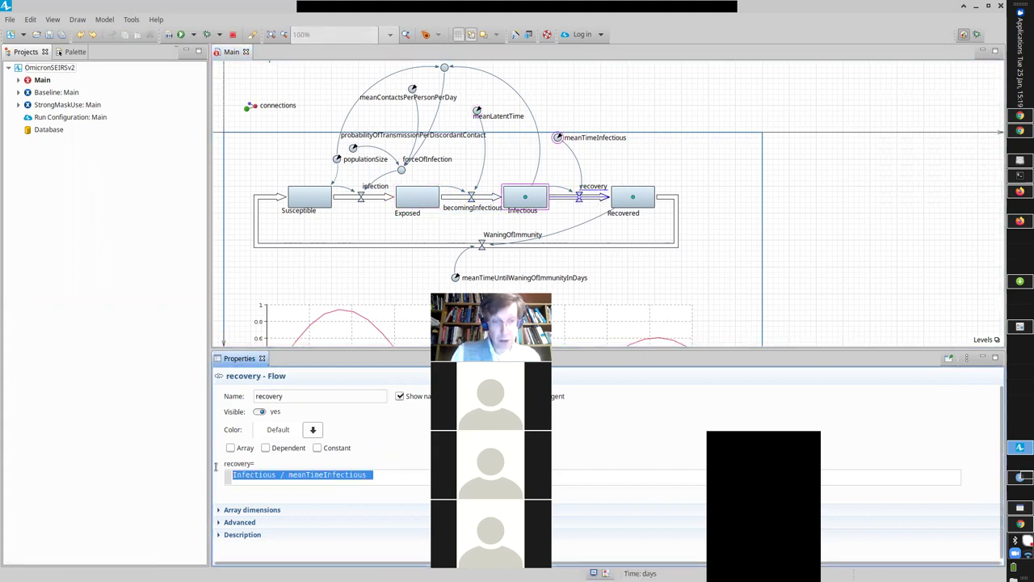
pyautogui.click(574, 244)
pyautogui.moveTo(432, 474); pyautogui.dragTo(108, 477)
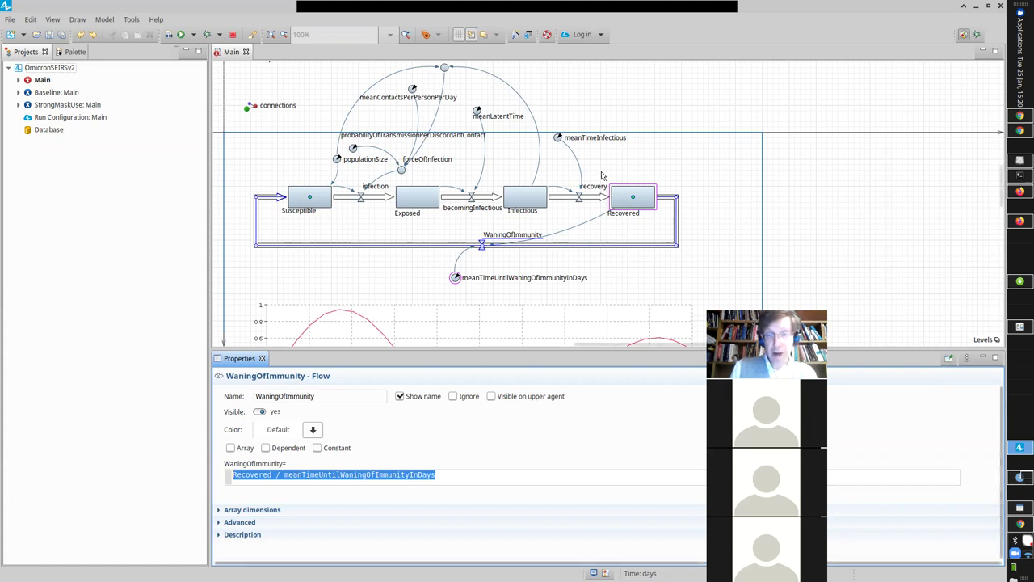
# - Compare the WaningOfImmunity flow with the recovery and becomingInfectious flows
pyautogui.click(618, 243)
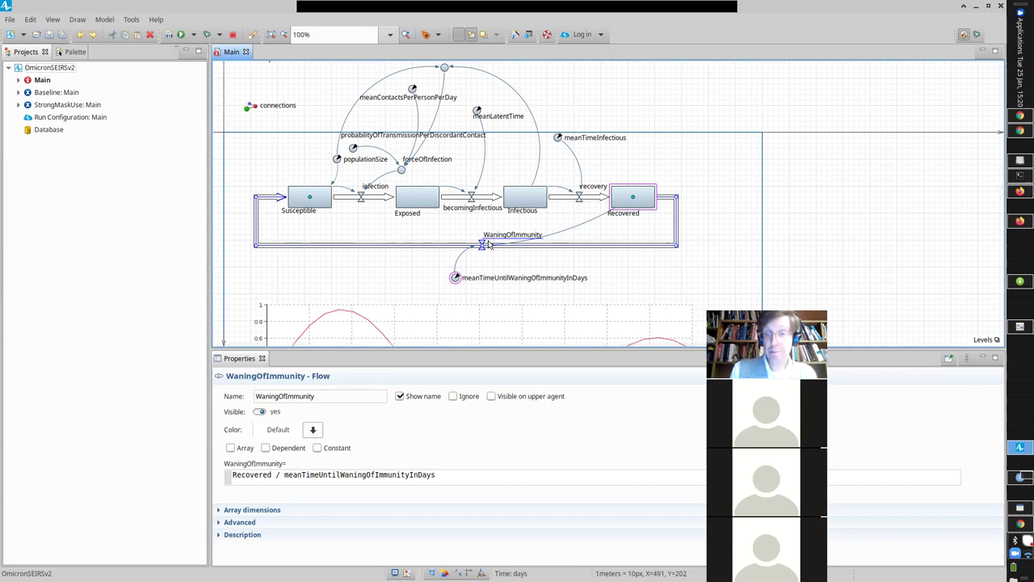
pyautogui.click(580, 198)
pyautogui.click(455, 205)
pyautogui.click(455, 206)
pyautogui.click(468, 246)
pyautogui.click(467, 246)
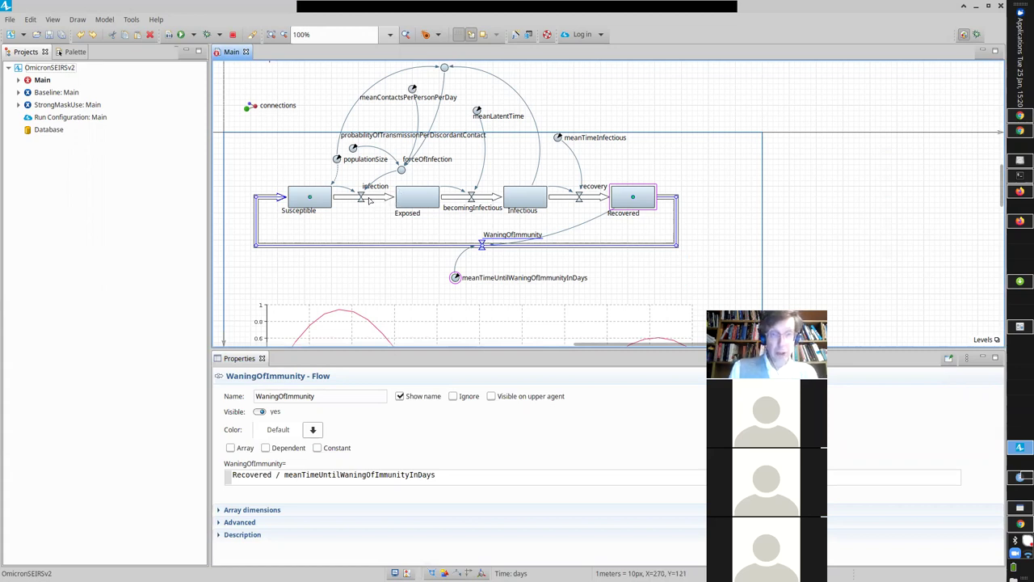
# - Examine the infection, recovery and becomingInfectious flows again, along with the Exposed stock's equation
pyautogui.click(376, 200)
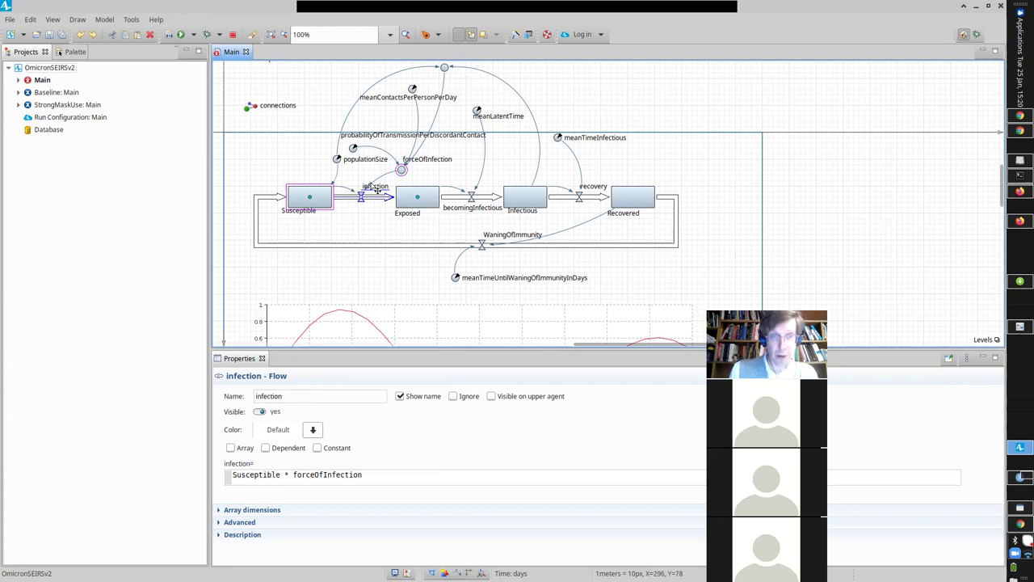
pyautogui.click(576, 197)
pyautogui.click(471, 198)
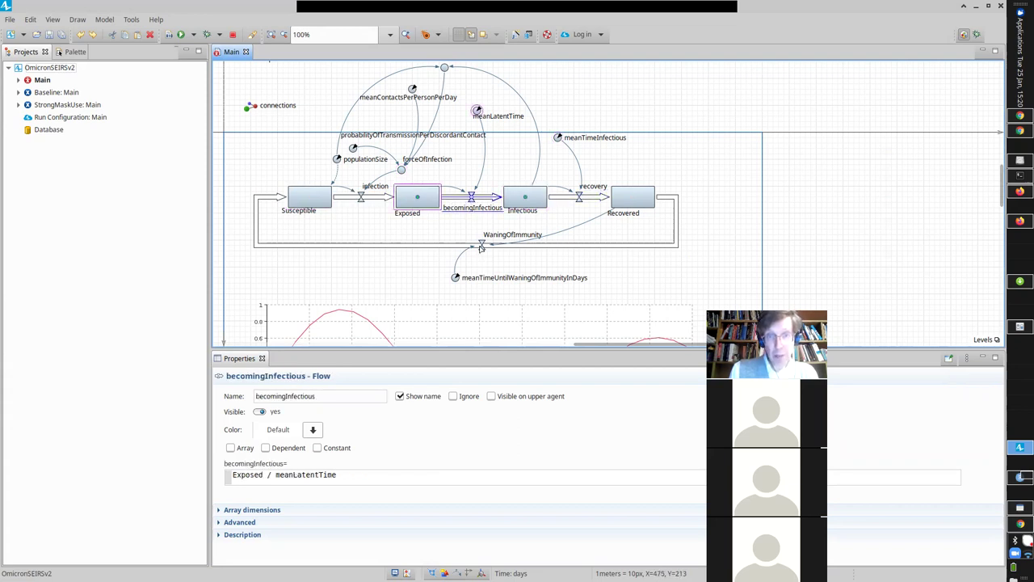
pyautogui.click(483, 247)
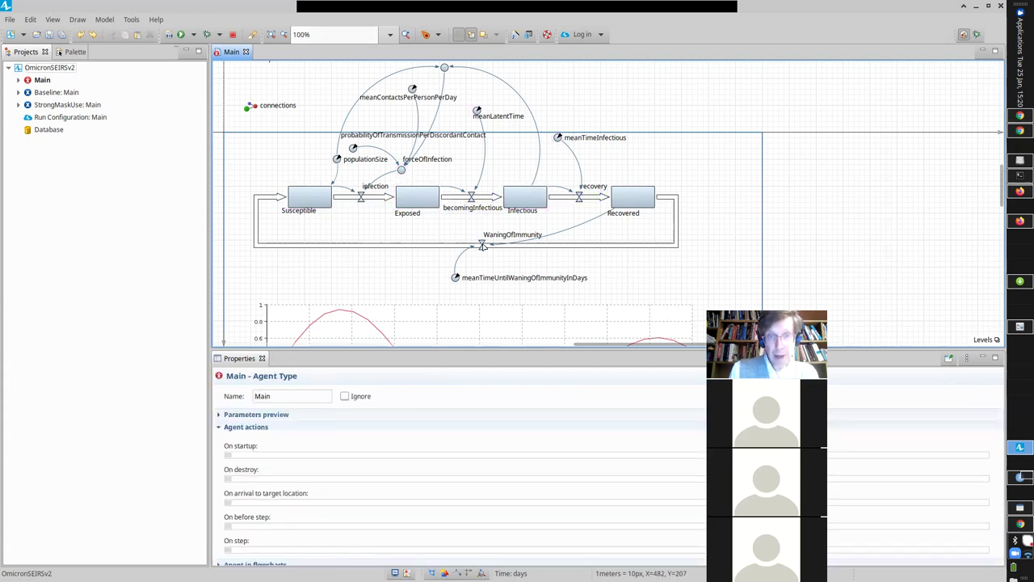
pyautogui.click(430, 197)
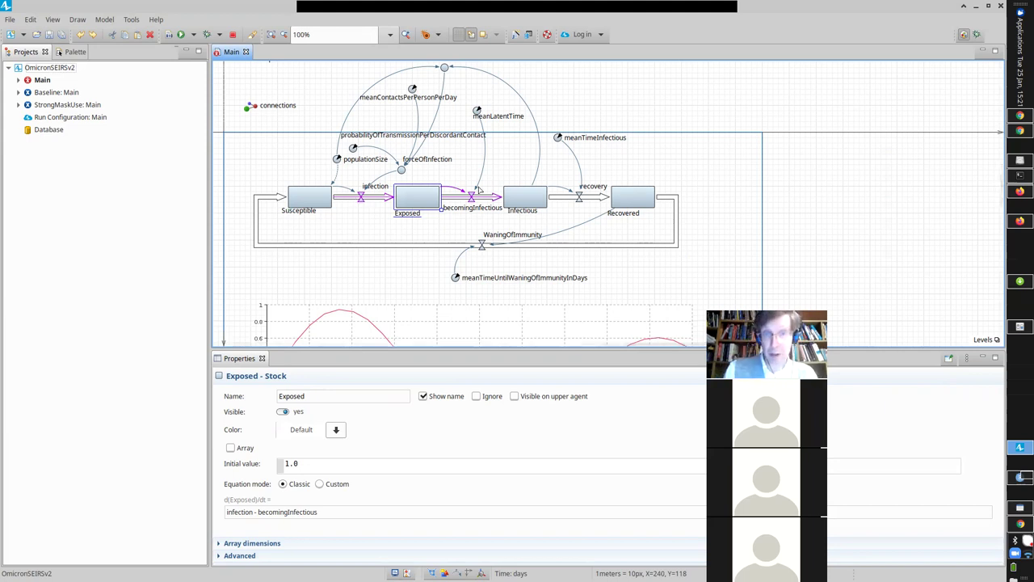
pyautogui.click(588, 197)
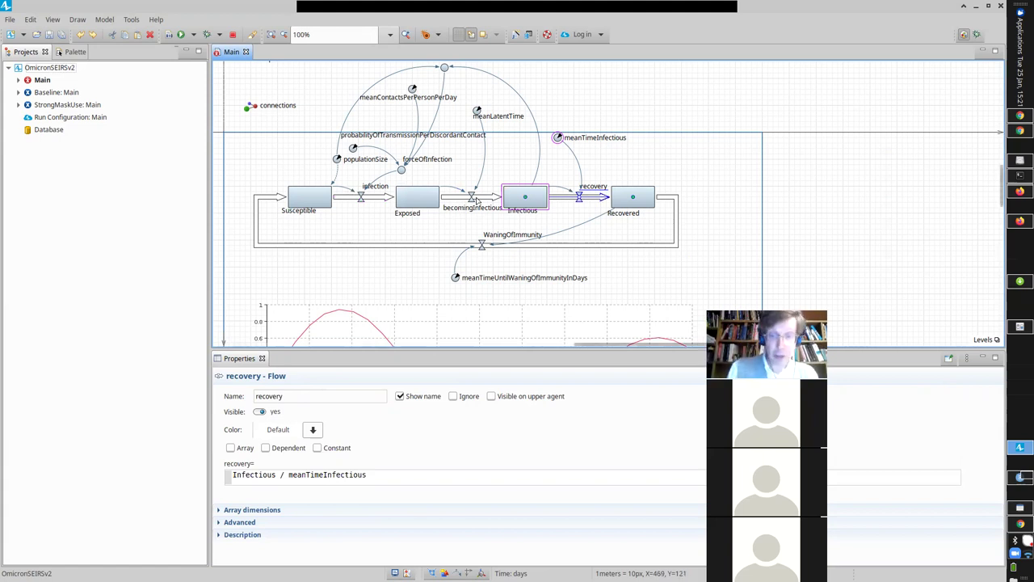
pyautogui.click(475, 199)
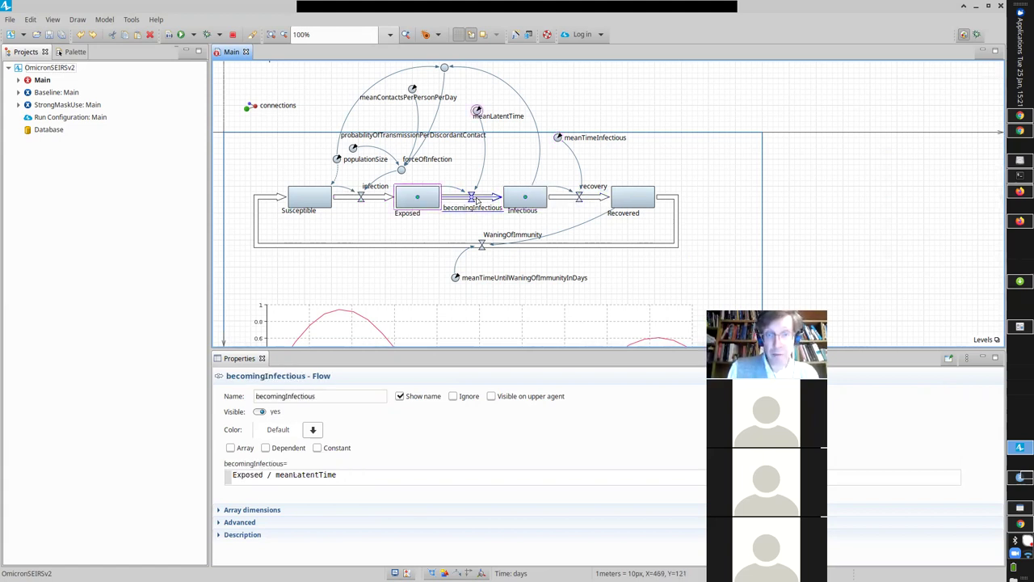
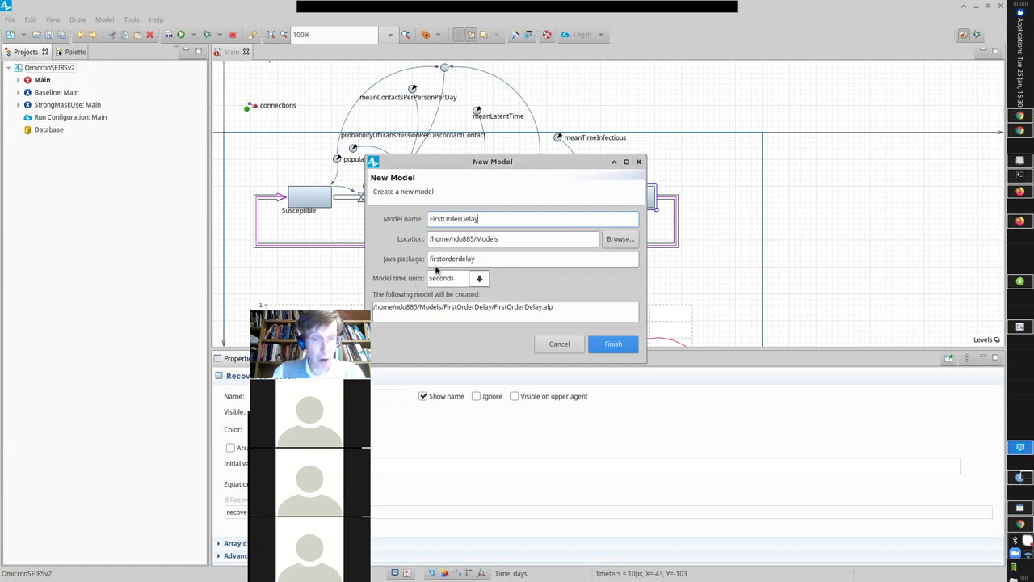
# - Set the new FirstOrderDelay model's time units to days and create the model
pyautogui.click(479, 279)
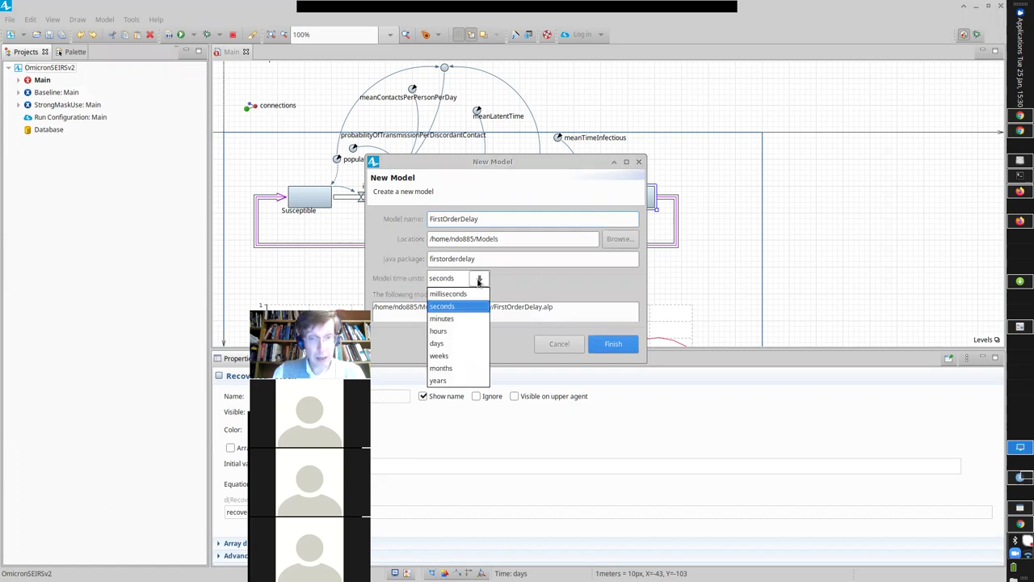
pyautogui.click(450, 343)
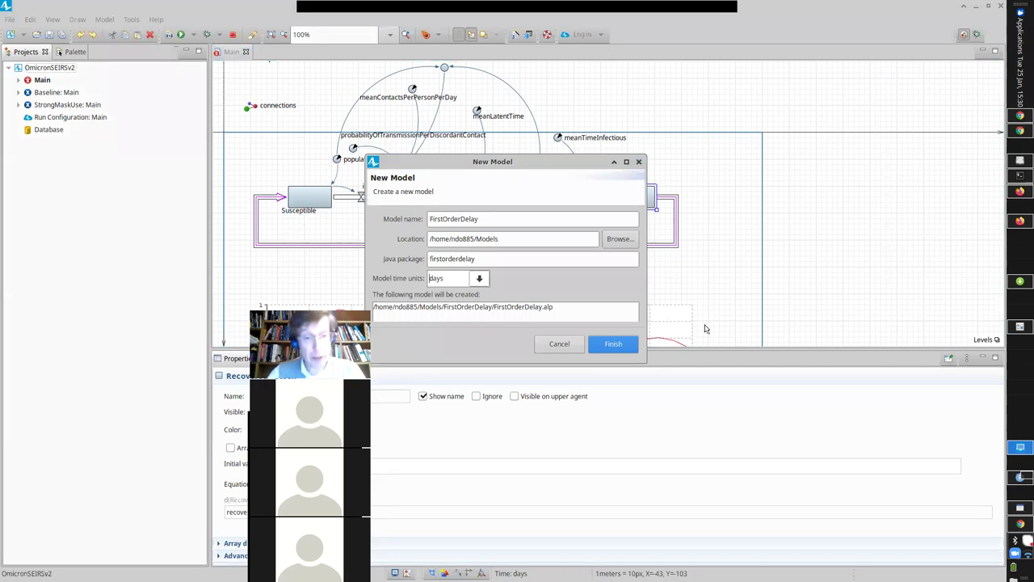
pyautogui.click(614, 344)
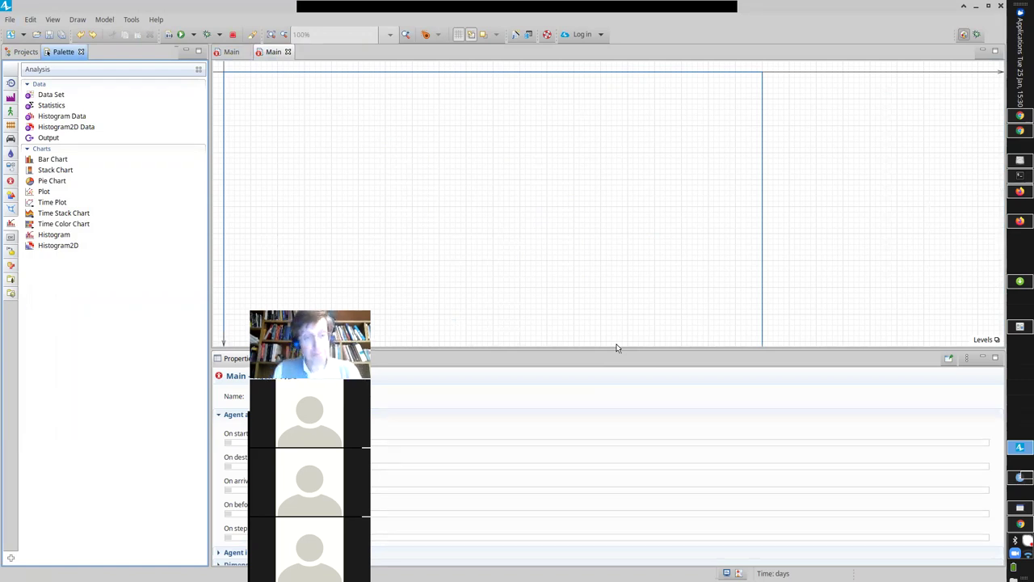
pyautogui.click(10, 19)
pyautogui.moveTo(23, 36)
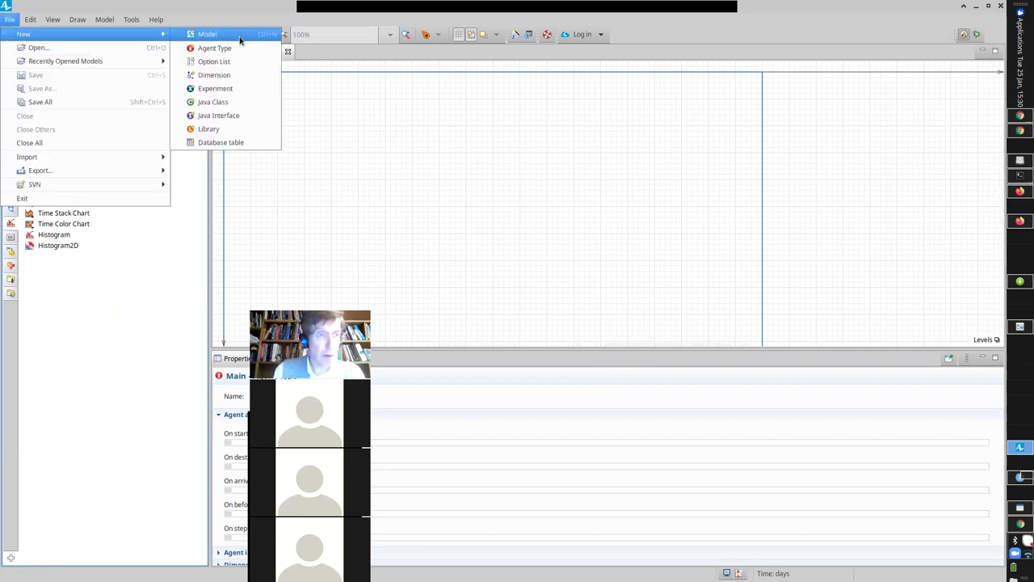
pyautogui.click(240, 36)
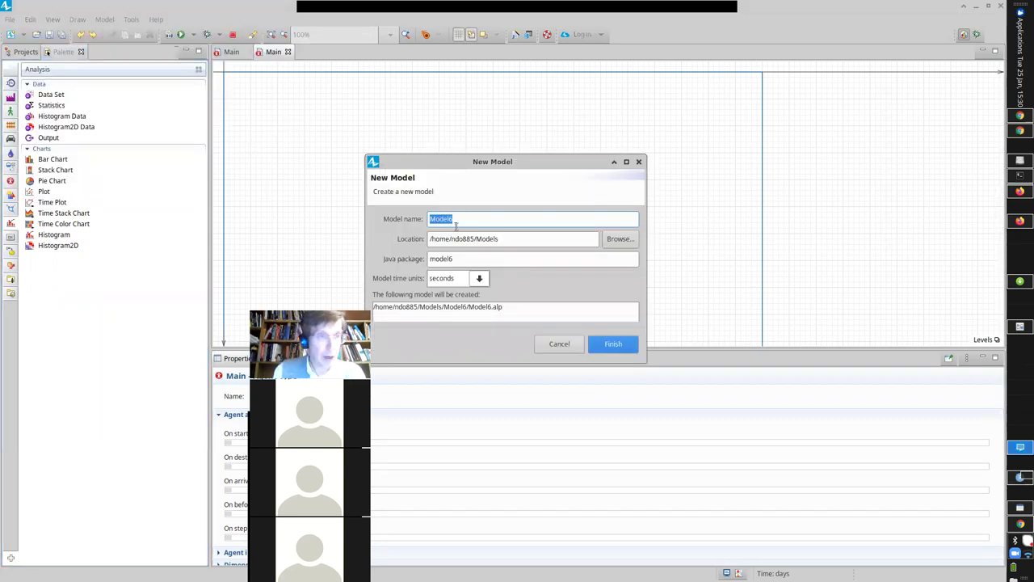
pyautogui.click(476, 279)
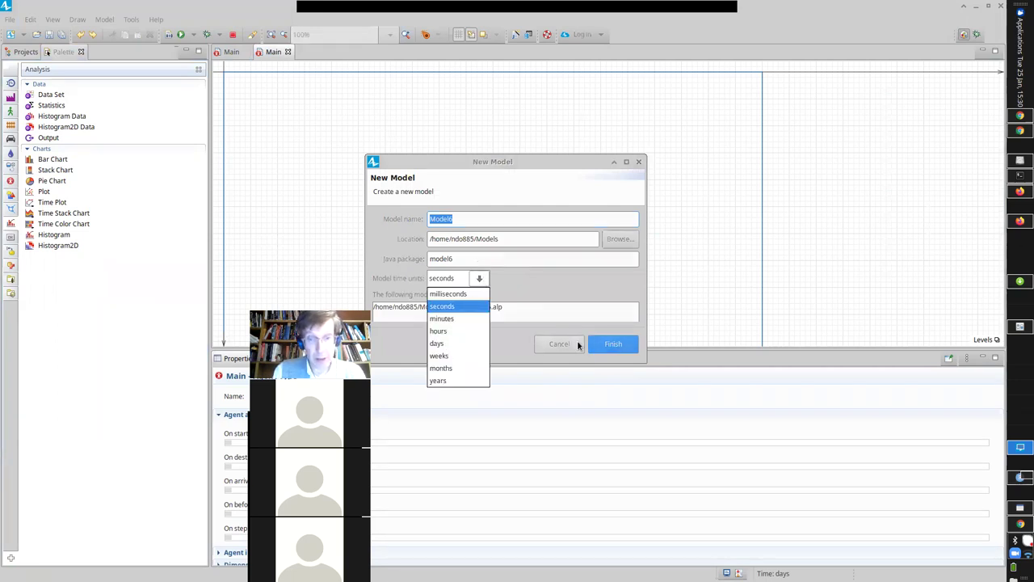
pyautogui.click(577, 343)
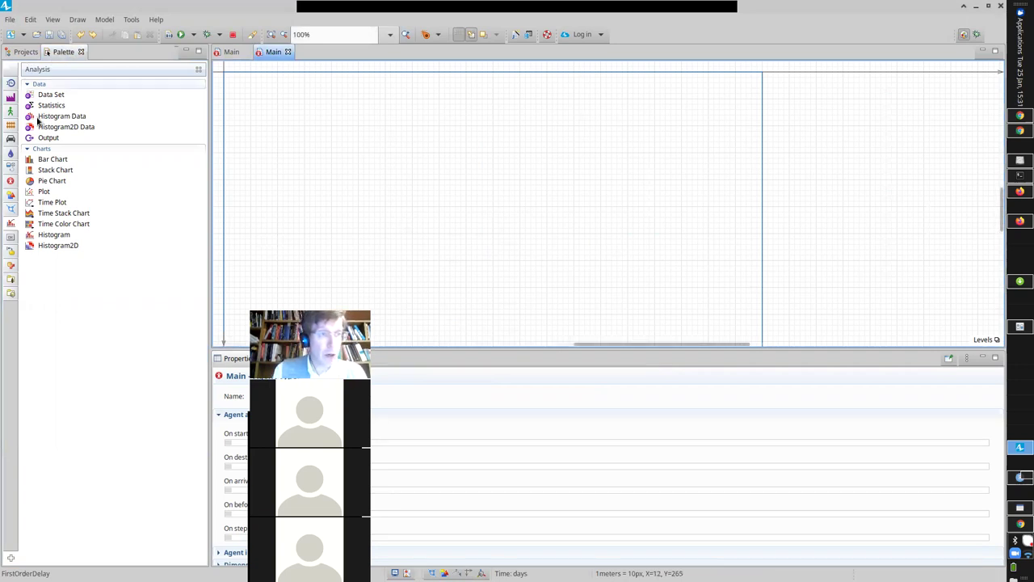
# - Add a stock named Population to the Main diagram and enlarge its box
pyautogui.click(10, 166)
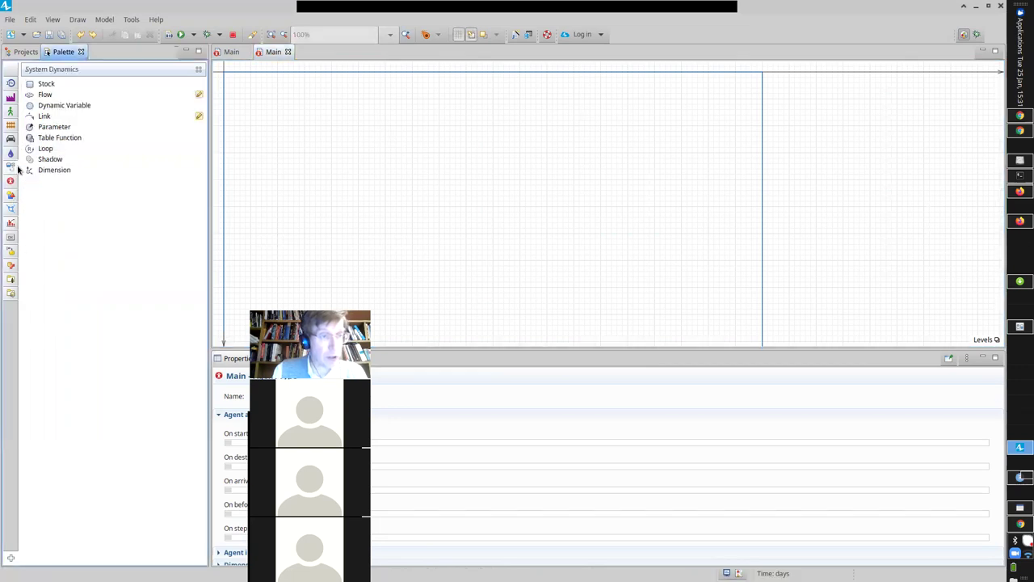
pyautogui.moveTo(36, 85); pyautogui.dragTo(418, 176)
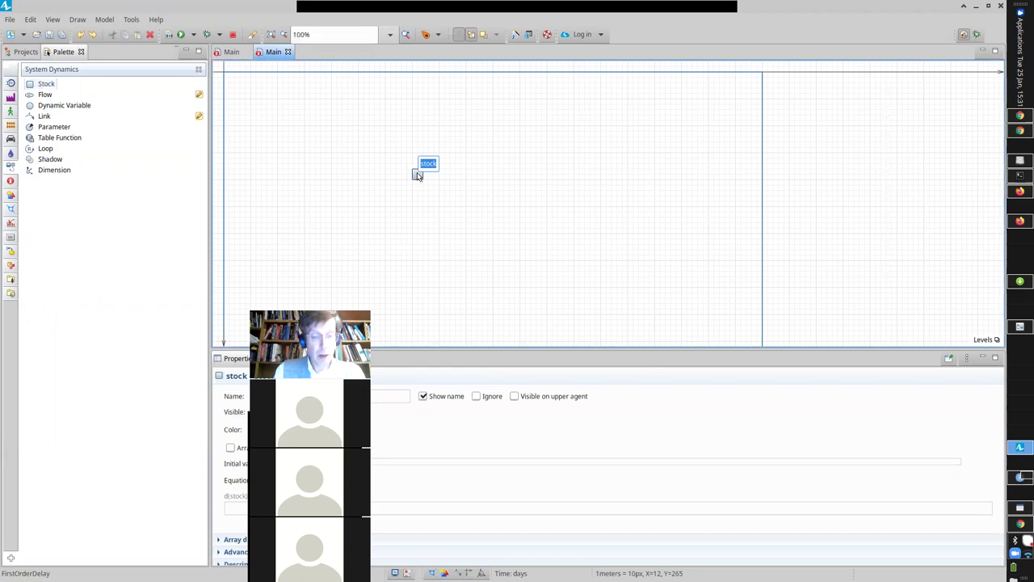
pyautogui.write('Population')
pyautogui.press('Return')
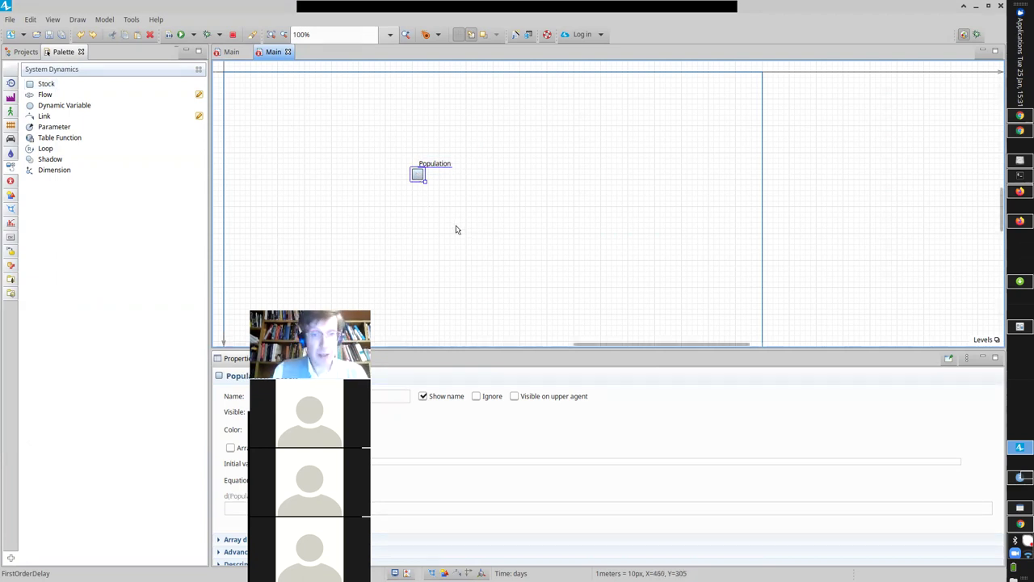
pyautogui.moveTo(423, 181); pyautogui.dragTo(427, 202)
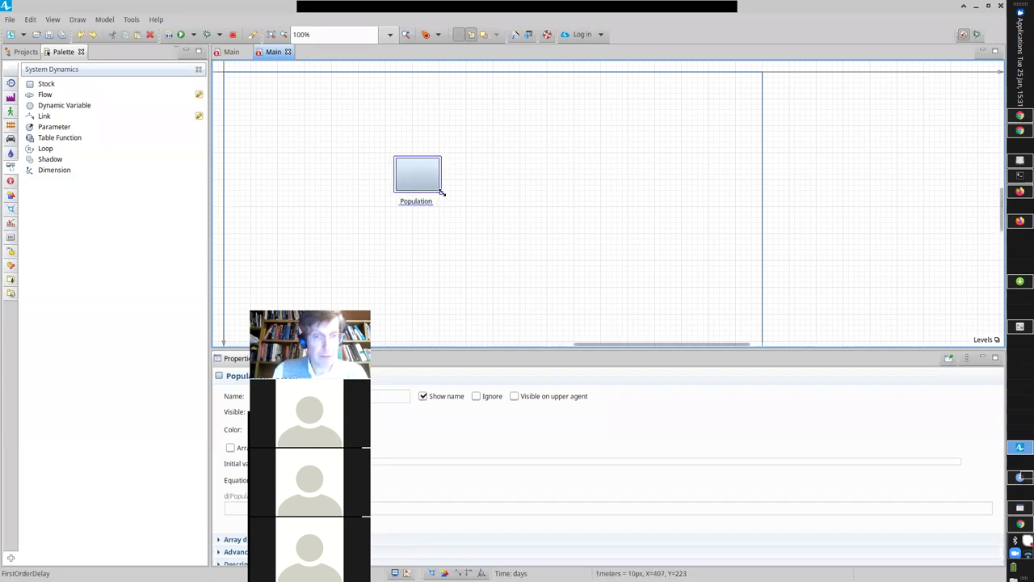
# - Add a flow named inflow that runs from a cloud into the Population stock
pyautogui.moveTo(34, 96); pyautogui.dragTo(300, 179)
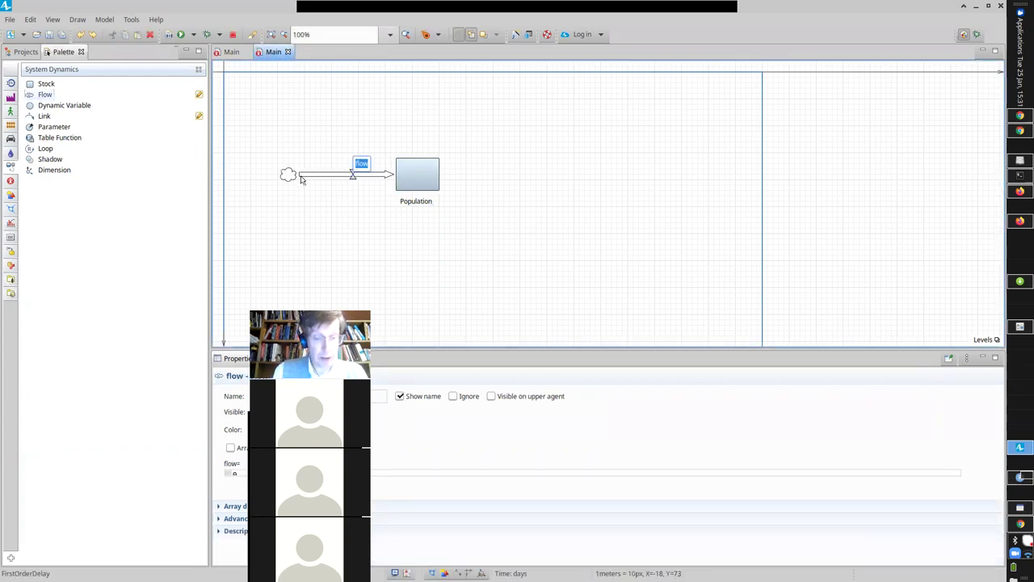
pyautogui.write('inflow')
pyautogui.press('Return')
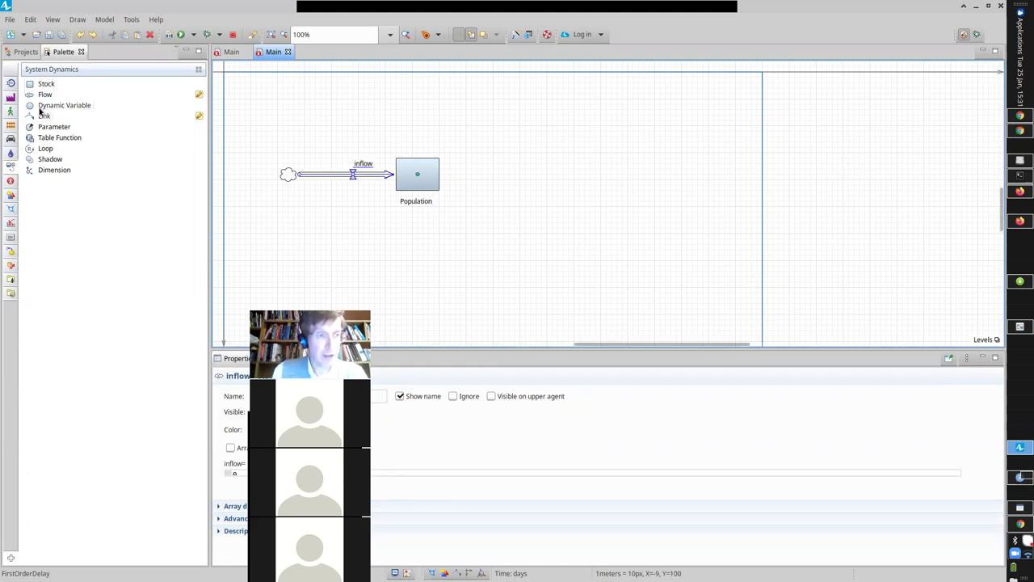
# - Add a flow named outflow leaving the Population stock, and check that both flows are connected to the stock
pyautogui.moveTo(39, 95); pyautogui.dragTo(438, 176)
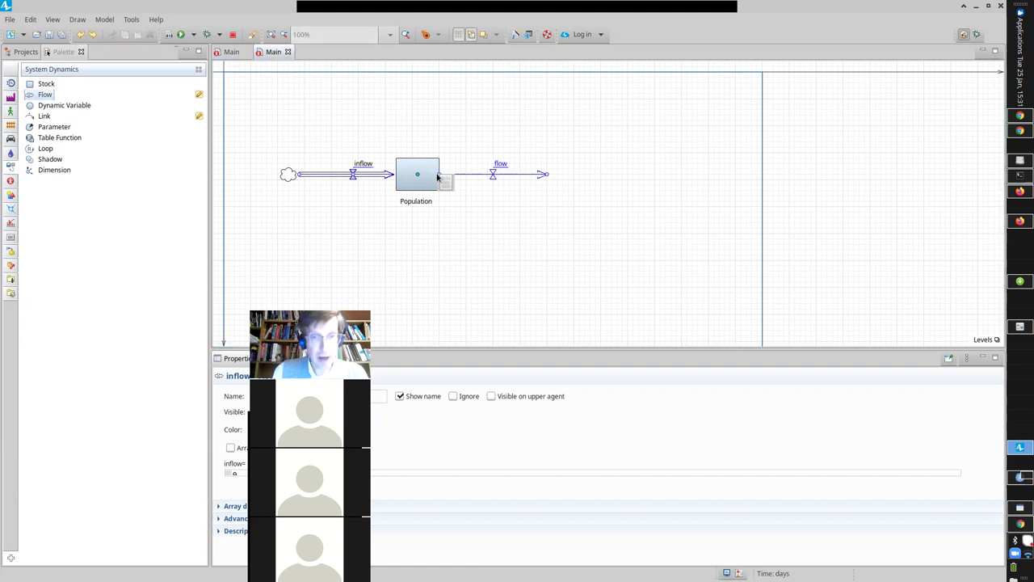
pyautogui.moveTo(437, 176); pyautogui.dragTo(438, 177)
pyautogui.write('outflow')
pyautogui.press('Return')
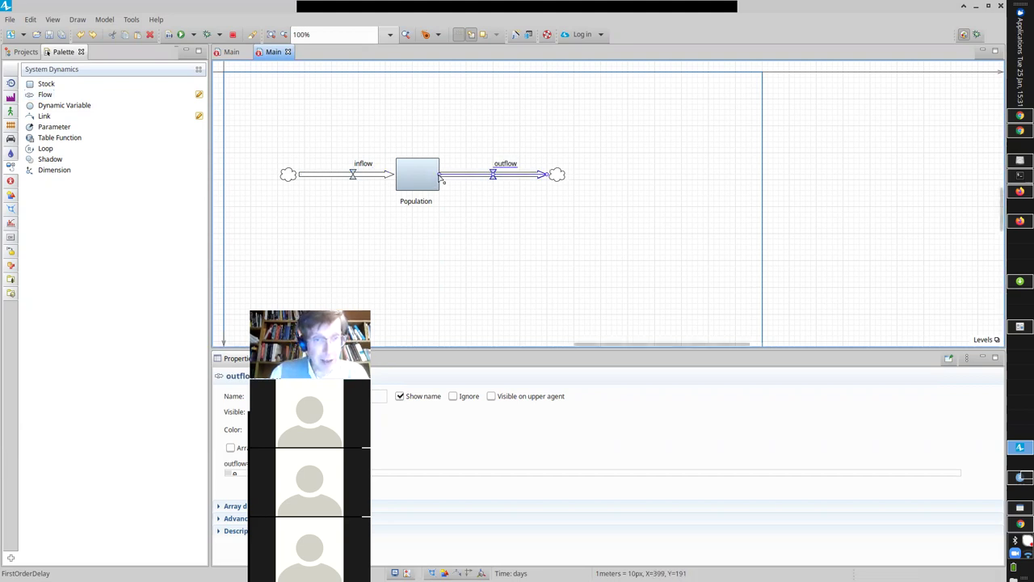
pyautogui.click(433, 184)
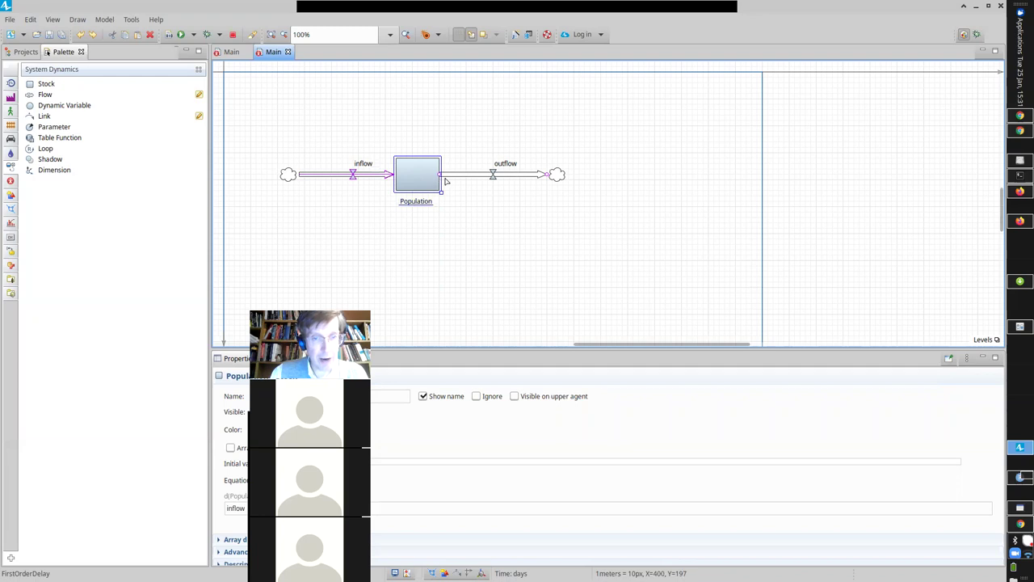
pyautogui.click(485, 175)
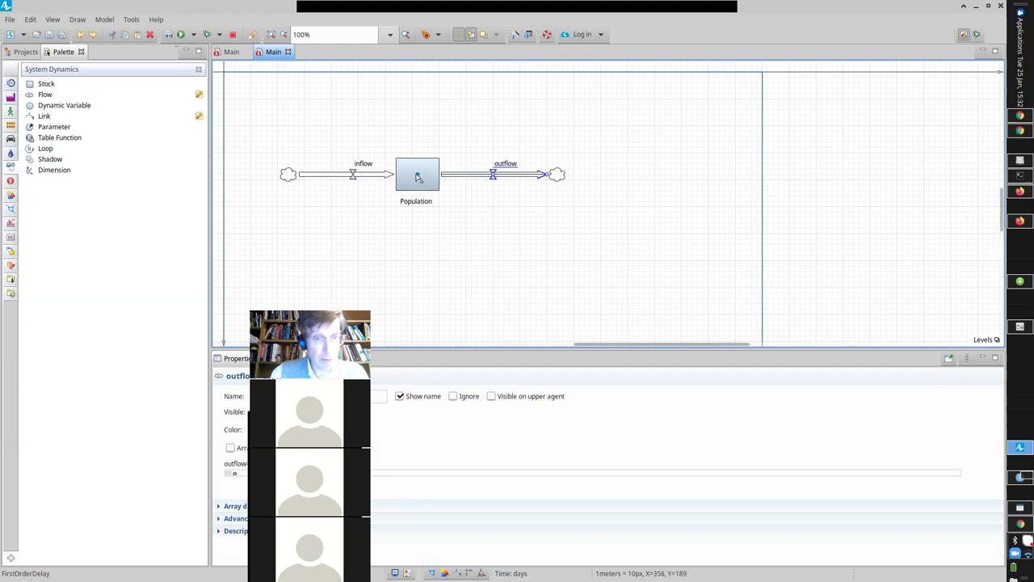
pyautogui.click(386, 177)
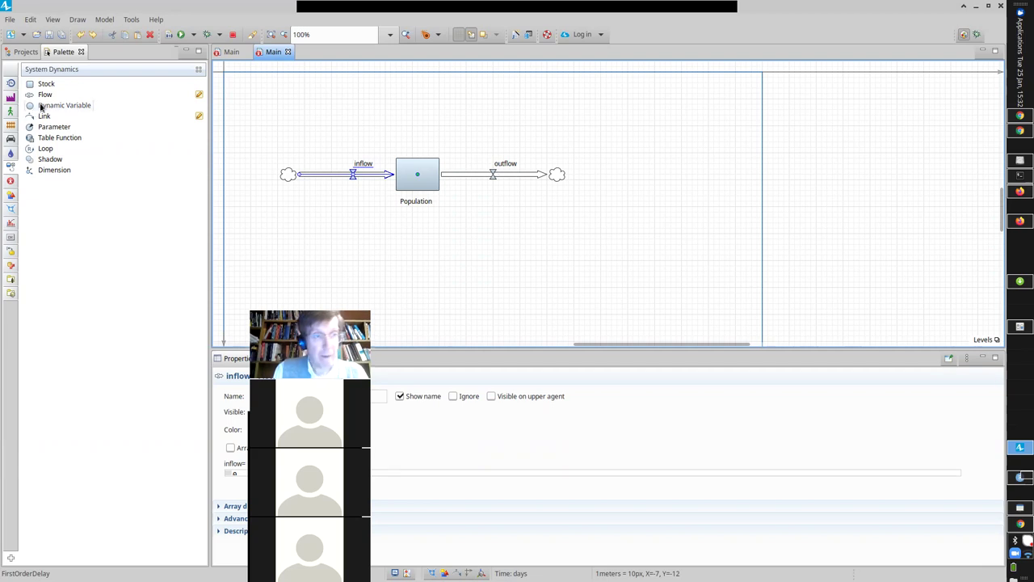
# - Add a parameter named meanTimeInPopulation above the outflow flow
pyautogui.moveTo(34, 127); pyautogui.dragTo(473, 113)
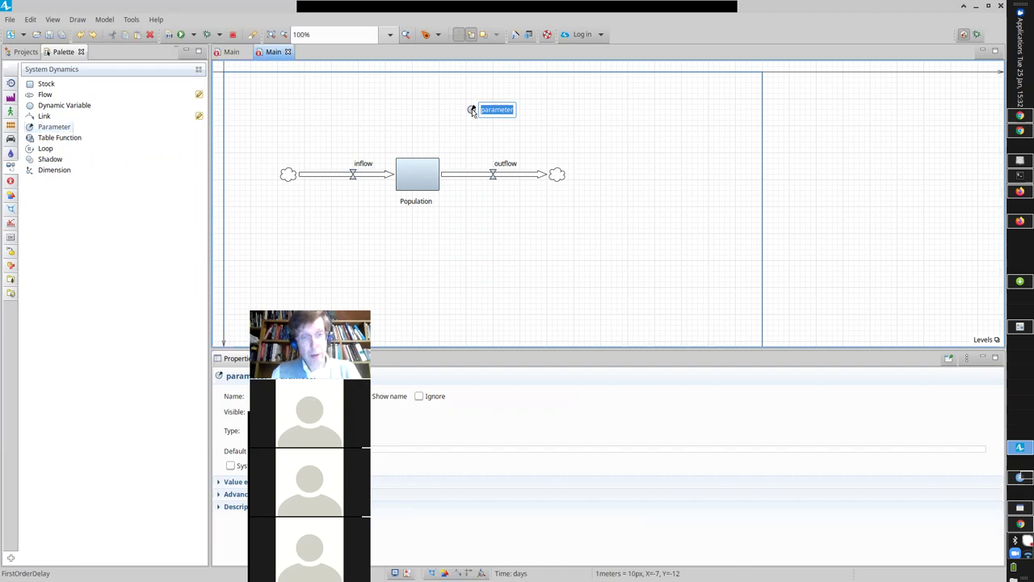
pyautogui.write('m')
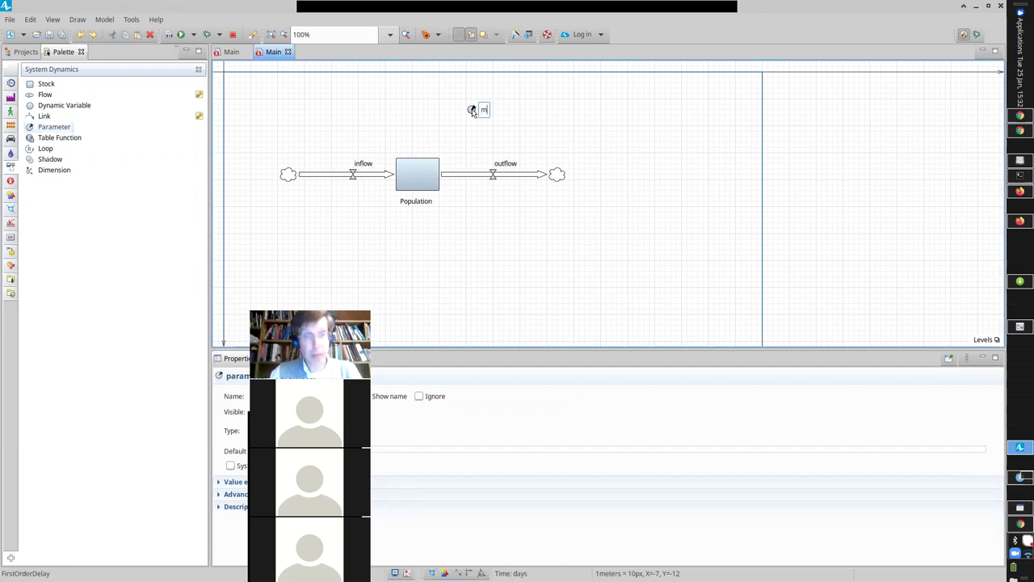
pyautogui.write('eanTimeInPopulation')
pyautogui.press('Return')
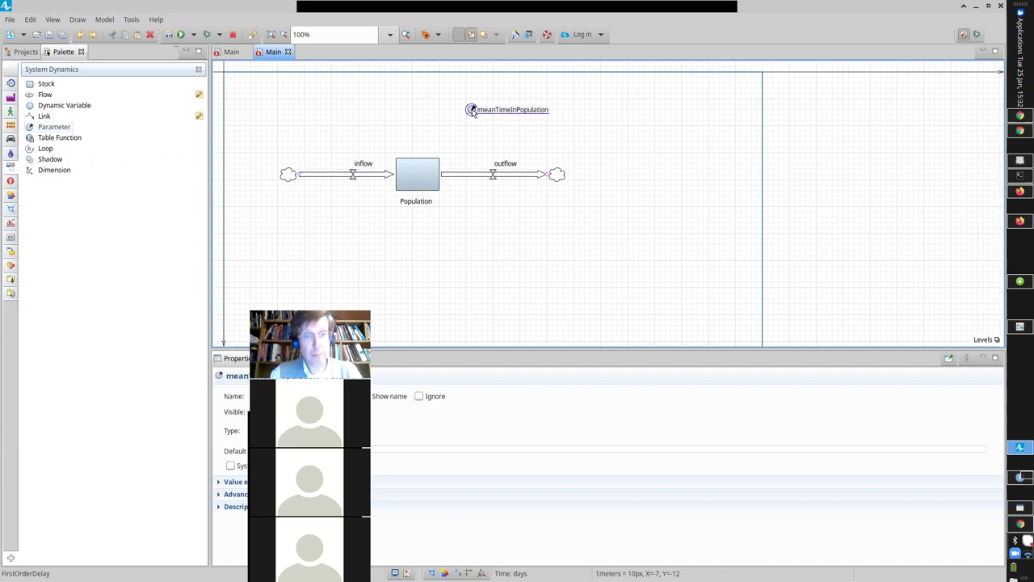
# - Link meanTimeInPopulation and the Population stock to the outflow flow, and enter the parameter's default value
pyautogui.moveTo(39, 115); pyautogui.dragTo(493, 173)
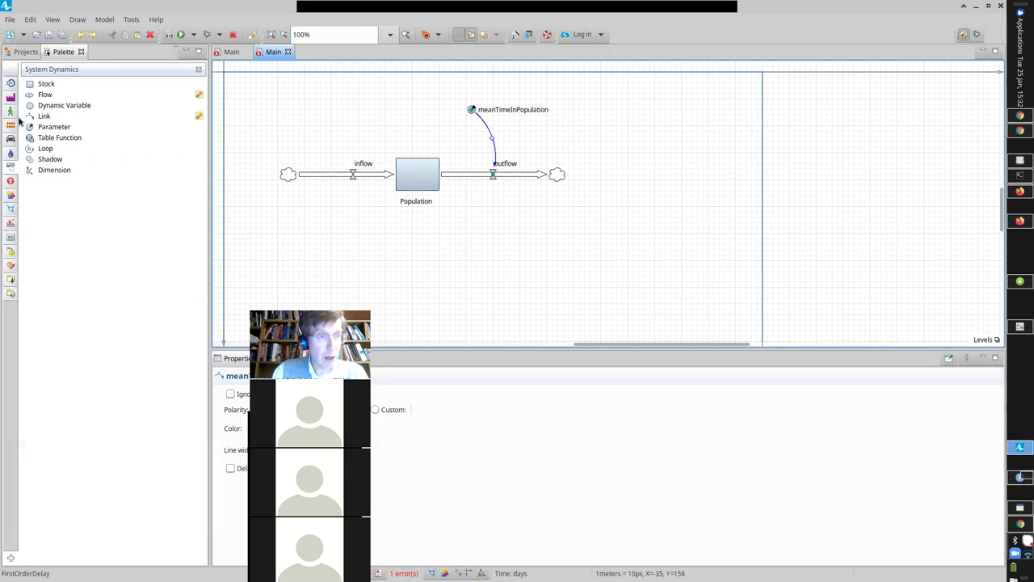
pyautogui.moveTo(418, 171); pyautogui.dragTo(493, 173)
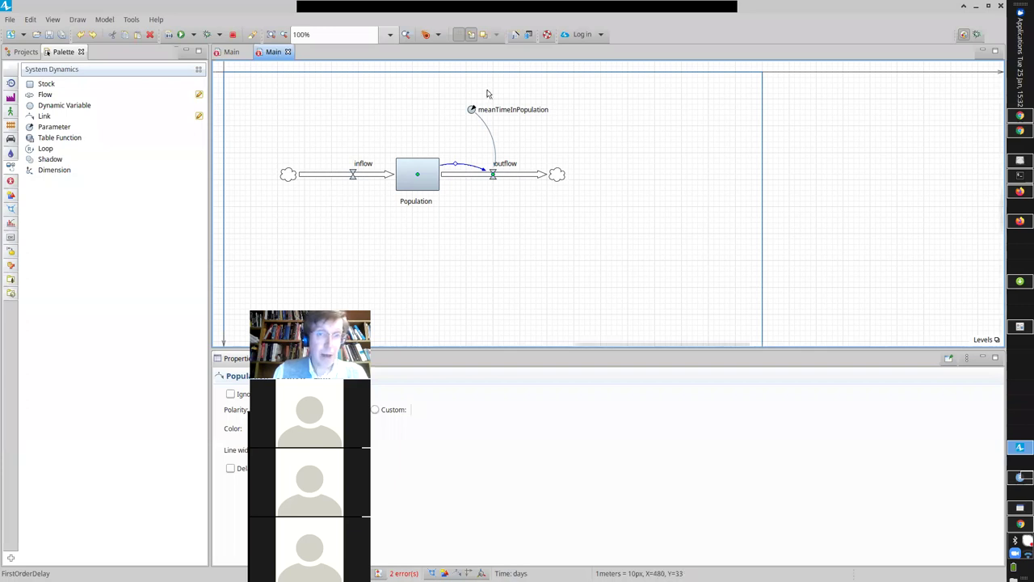
pyautogui.click(471, 109)
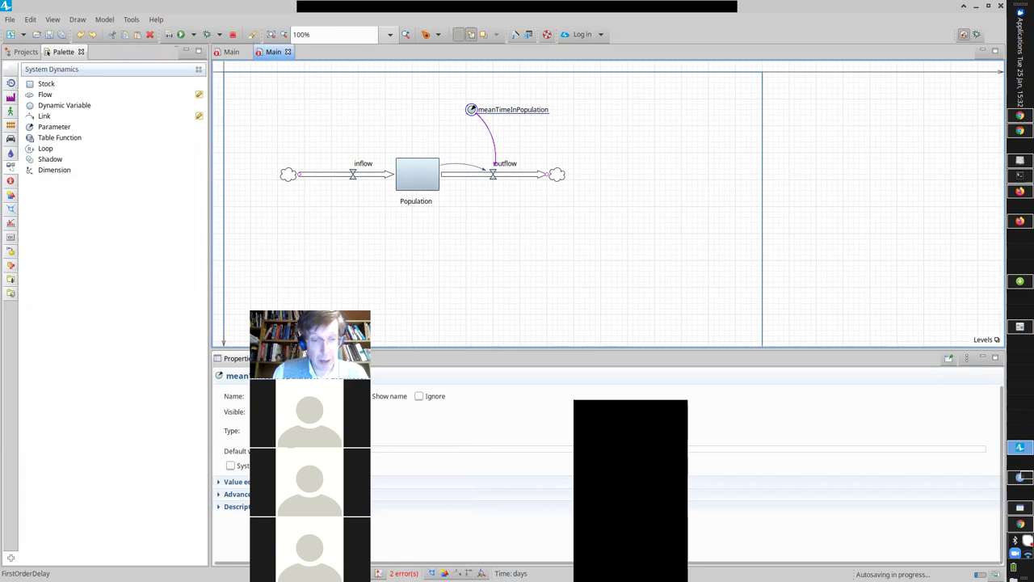
pyautogui.click(403, 457)
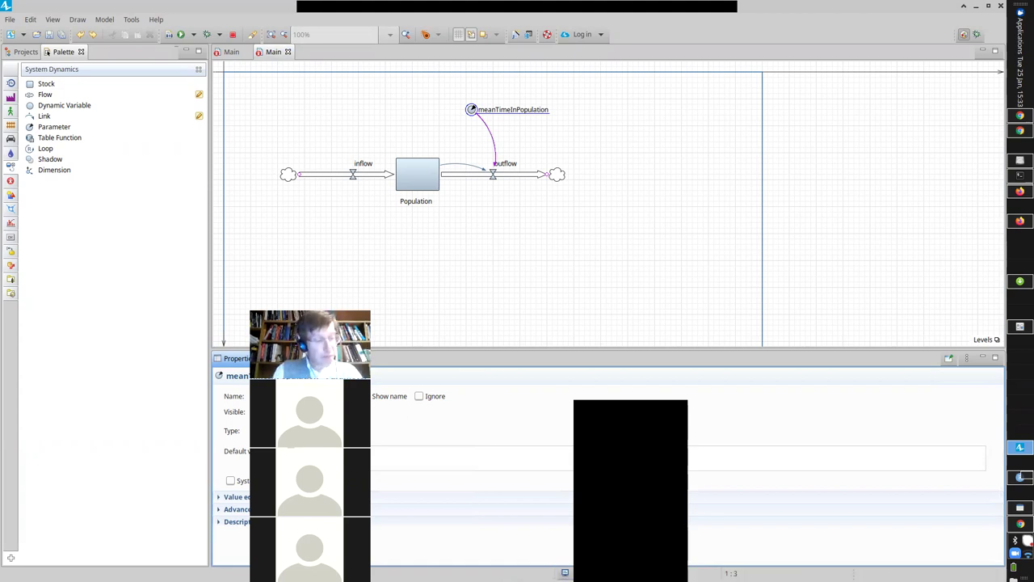
# - Check the outflow flow's equation, the meanTimeInPopulation parameter and the FirstOrderDelay model's properties
pyautogui.click(493, 176)
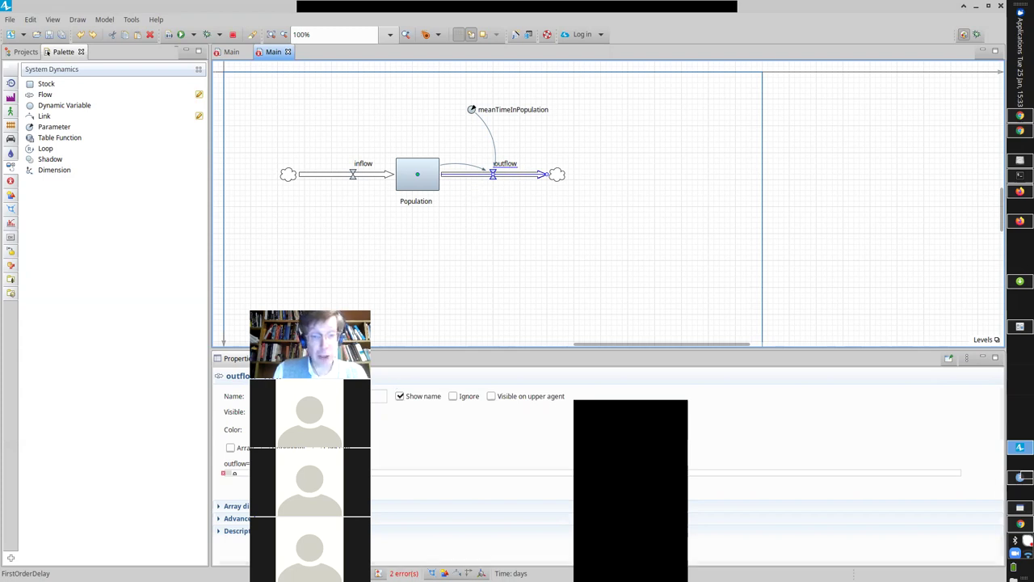
pyautogui.click(234, 475)
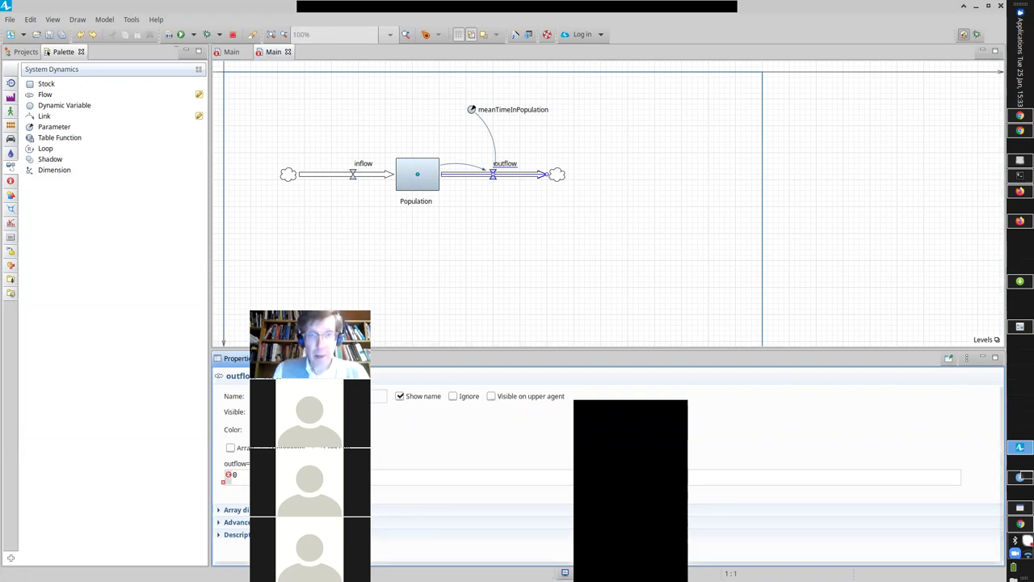
pyautogui.click(473, 111)
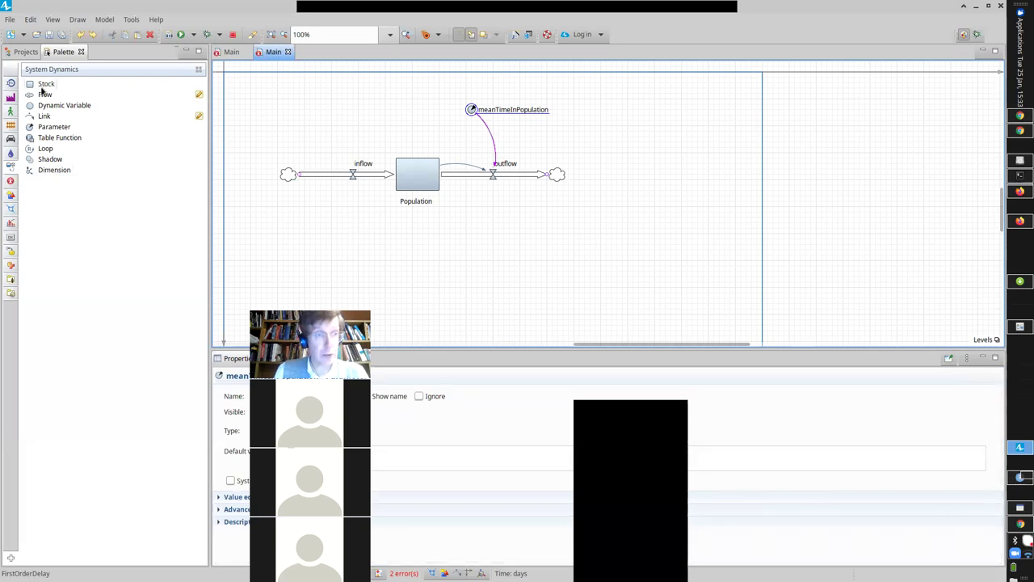
pyautogui.click(22, 52)
pyautogui.click(42, 69)
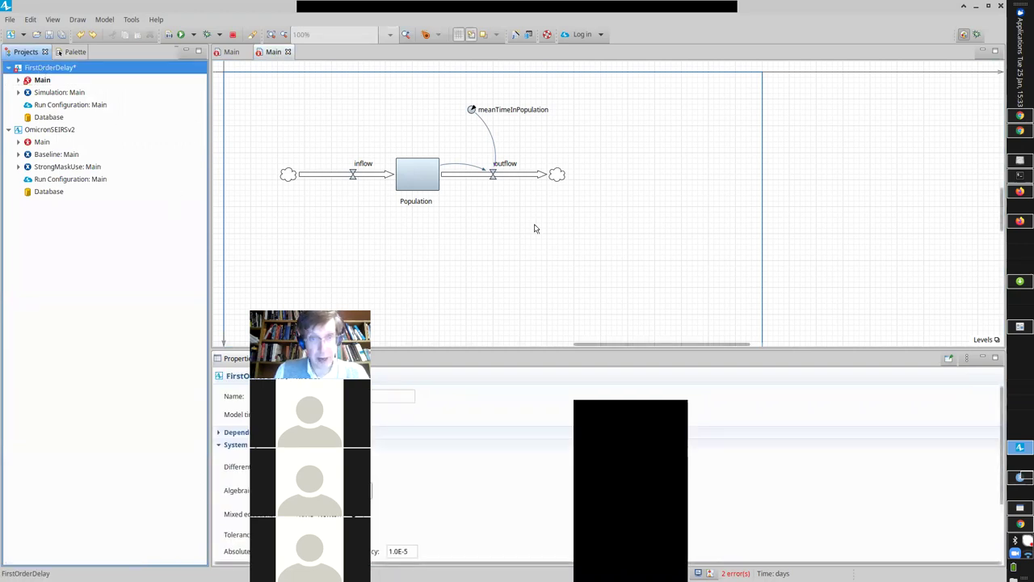
# - Set the outflow flow's equation to Population / meanTimeInPopulation and save the model
pyautogui.click(521, 176)
pyautogui.click(521, 176)
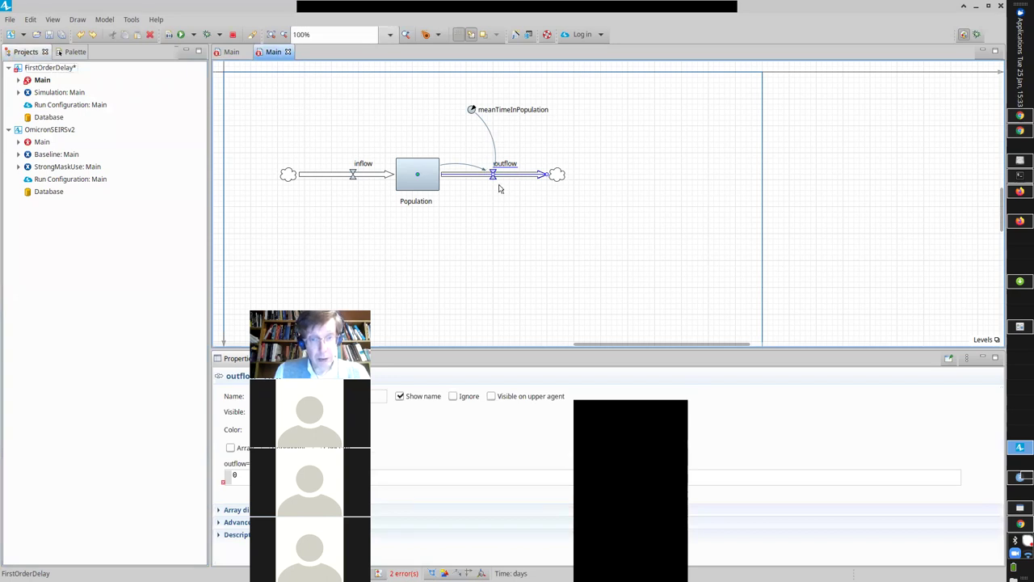
pyautogui.click(244, 476)
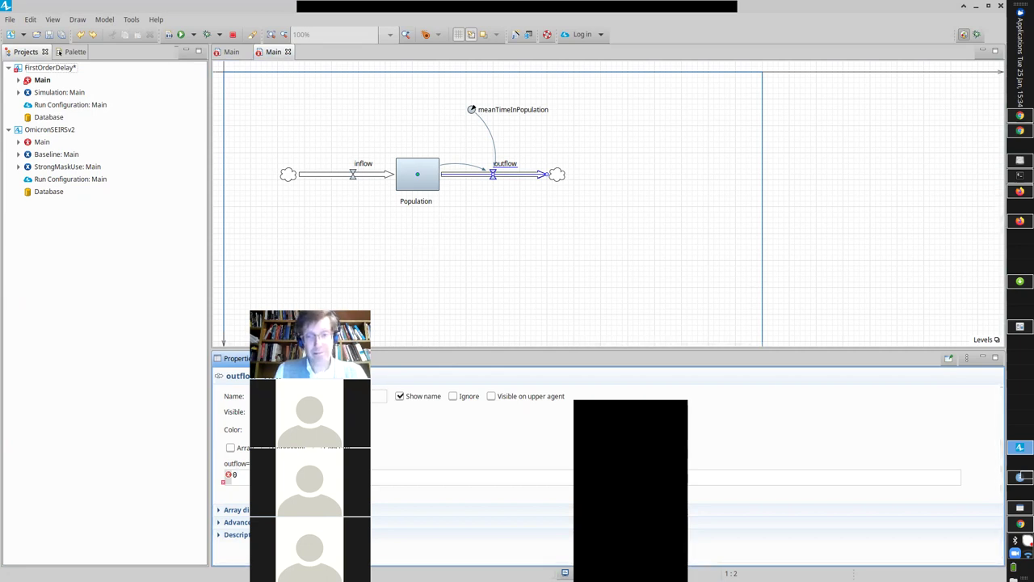
pyautogui.write('popu')
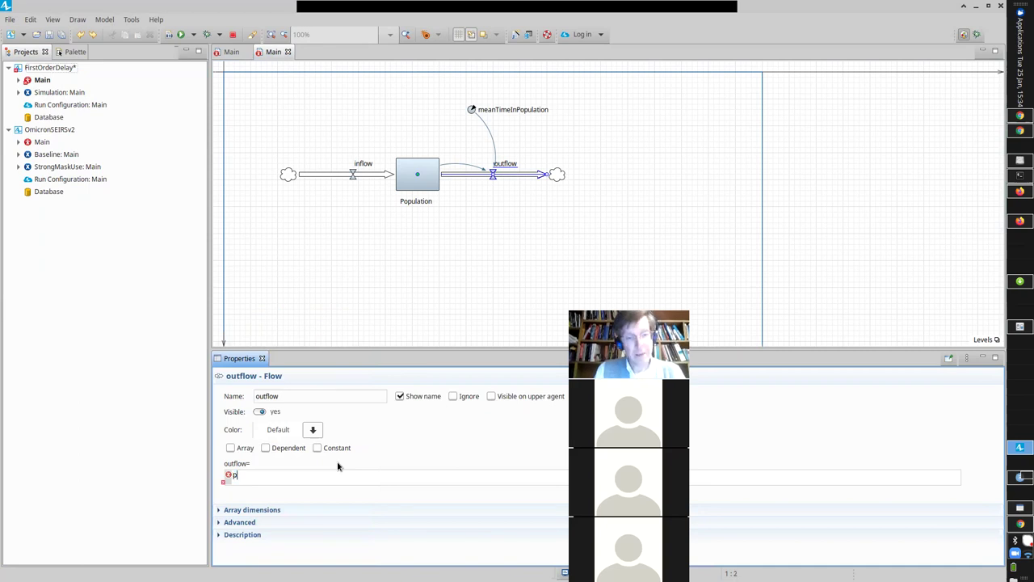
pyautogui.press('BackSpace')
pyautogui.press('BackSpace')
pyautogui.press('BackSpace')
pyautogui.press('BackSpace')
pyautogui.write('P')
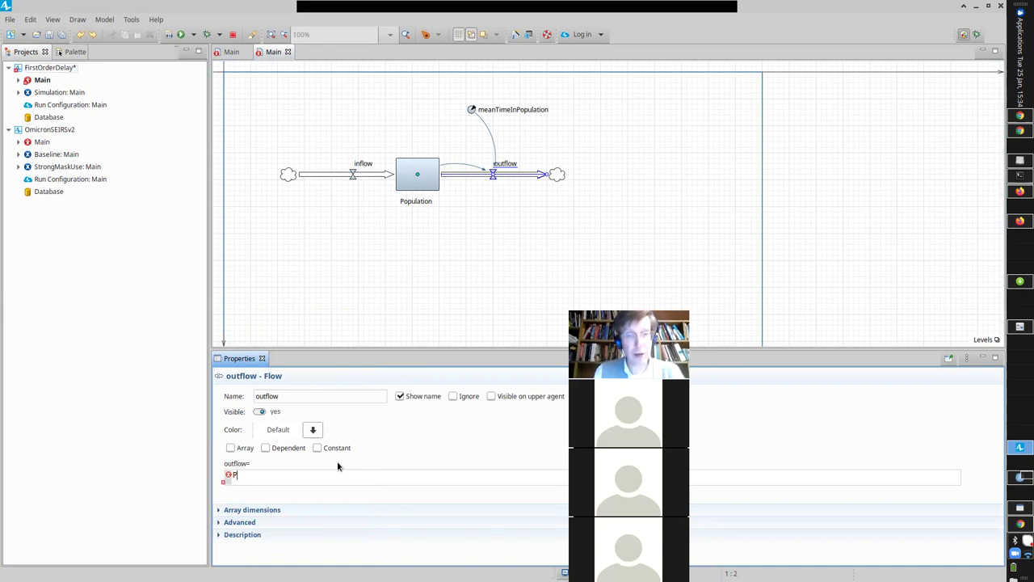
pyautogui.write('opulation')
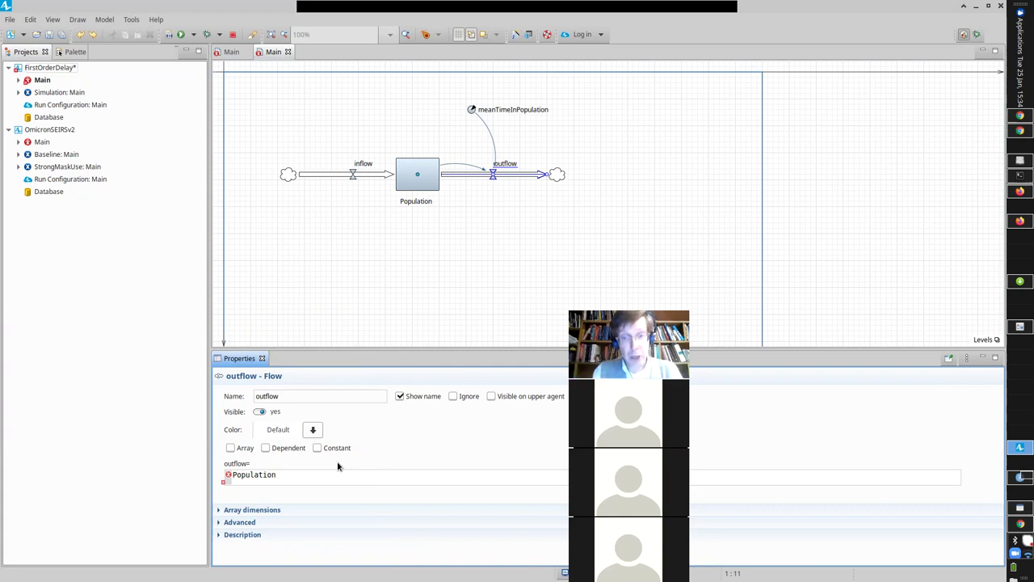
pyautogui.write(' / mean')
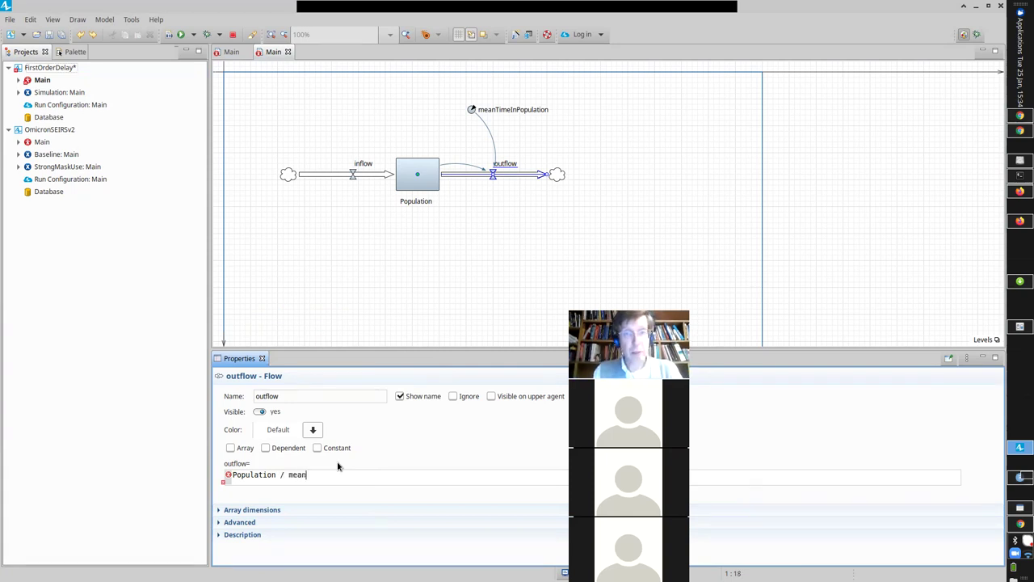
pyautogui.write('TimeInPopul')
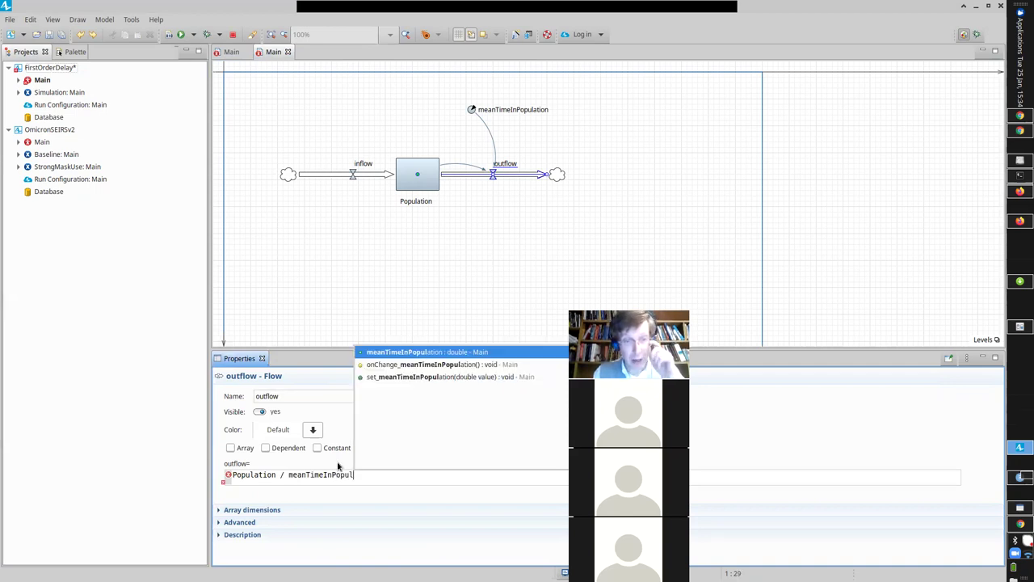
pyautogui.press('Return')
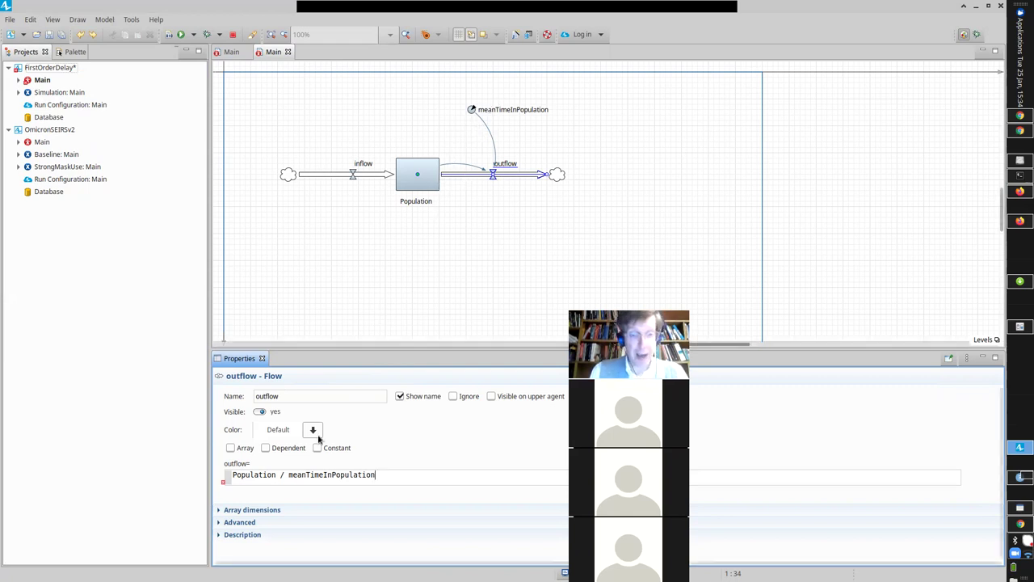
pyautogui.moveTo(376, 474); pyautogui.dragTo(187, 486)
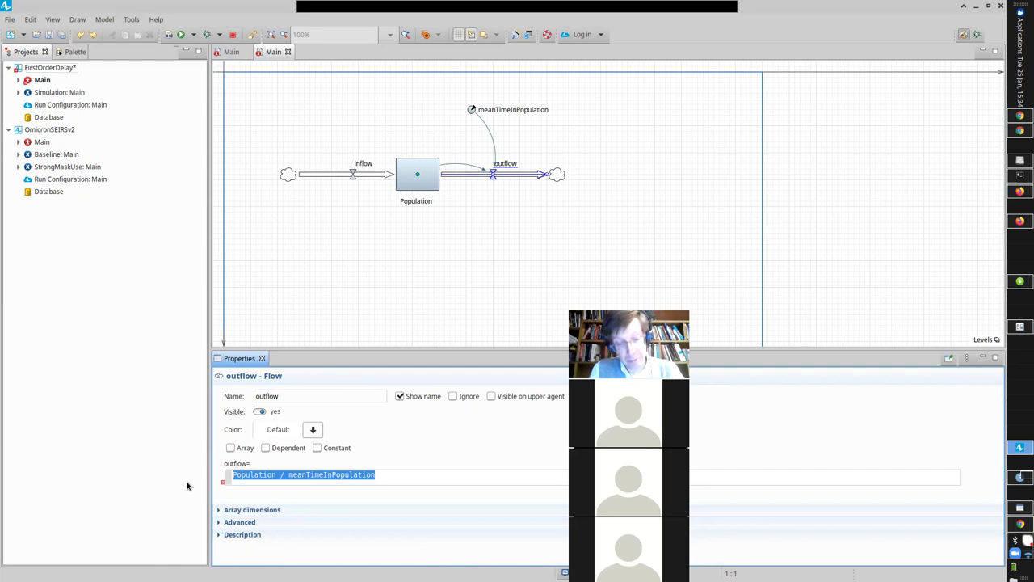
pyautogui.hotkey('ctrl', 's')
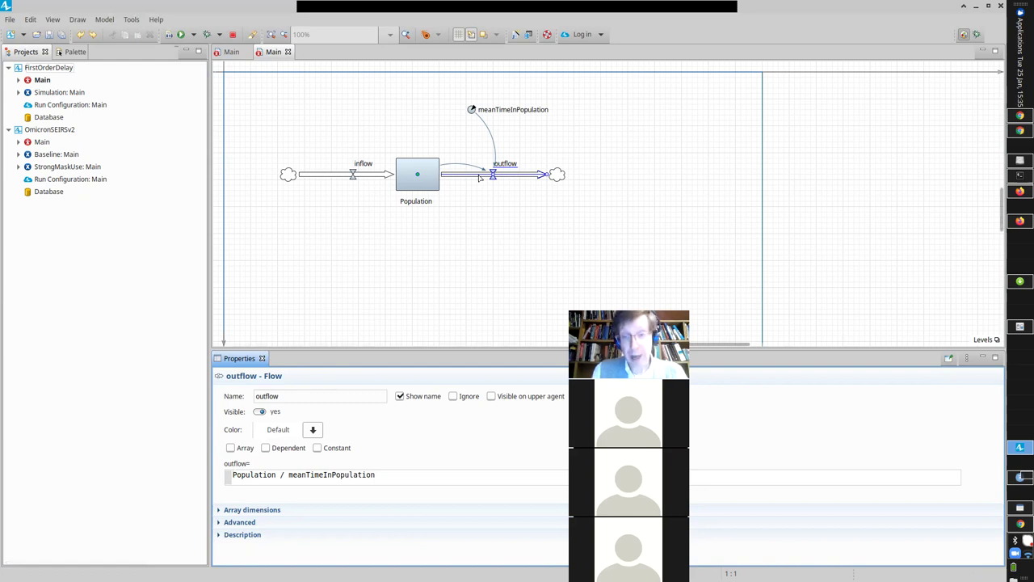
# - Set the inflow flow's equation to 10 and save the model
pyautogui.click(364, 176)
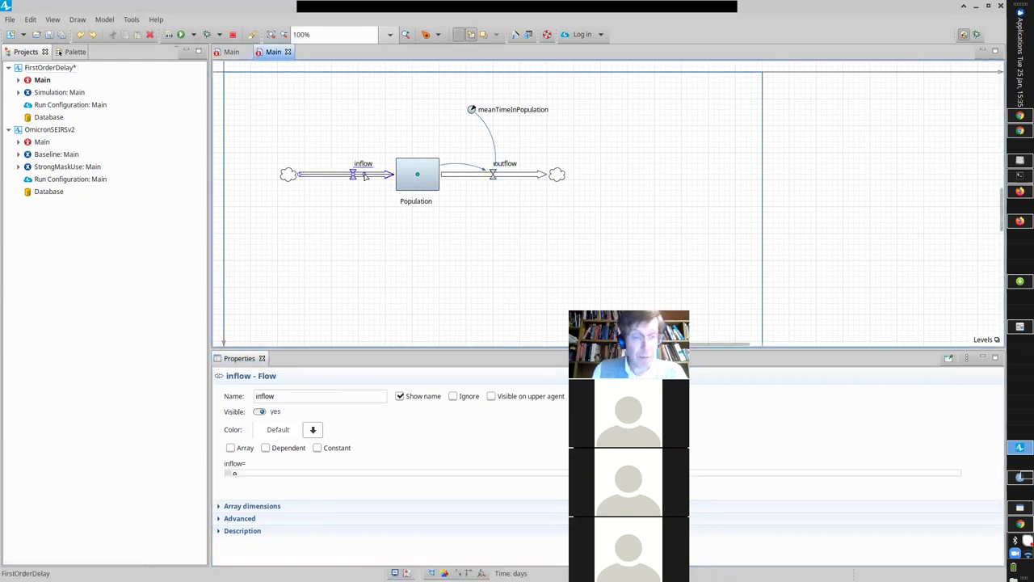
pyautogui.click(256, 472)
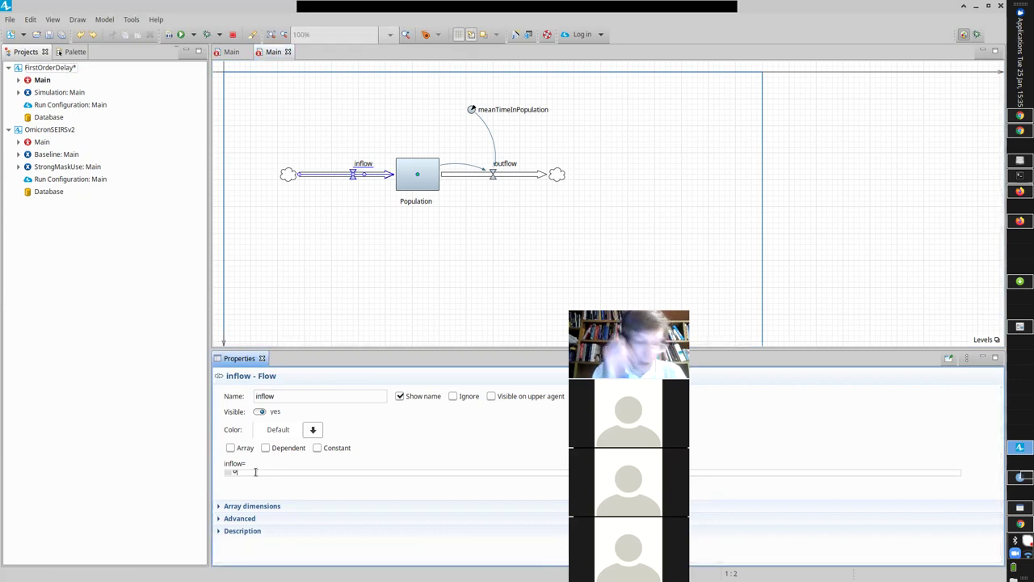
pyautogui.press('BackSpace')
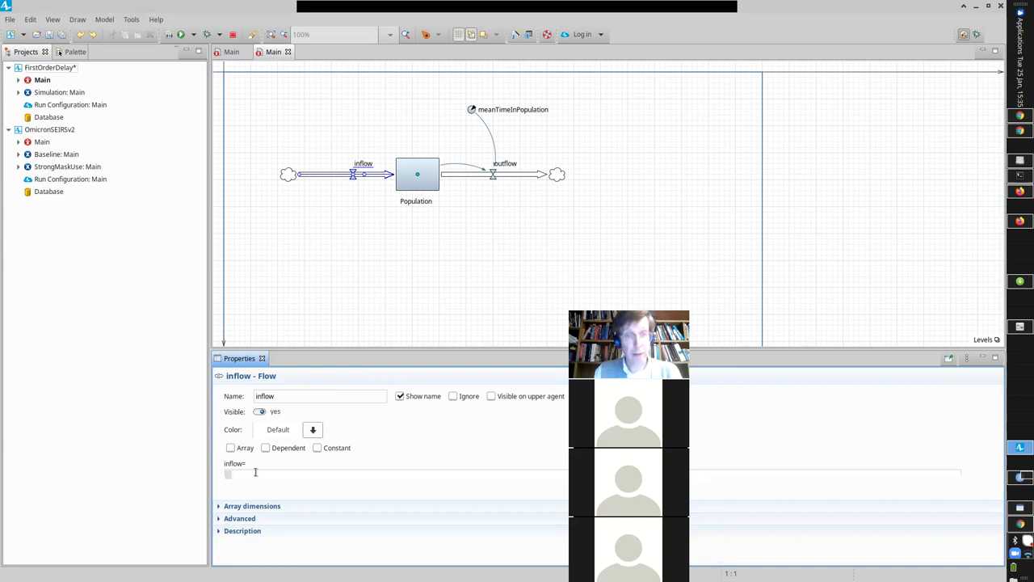
pyautogui.write('10')
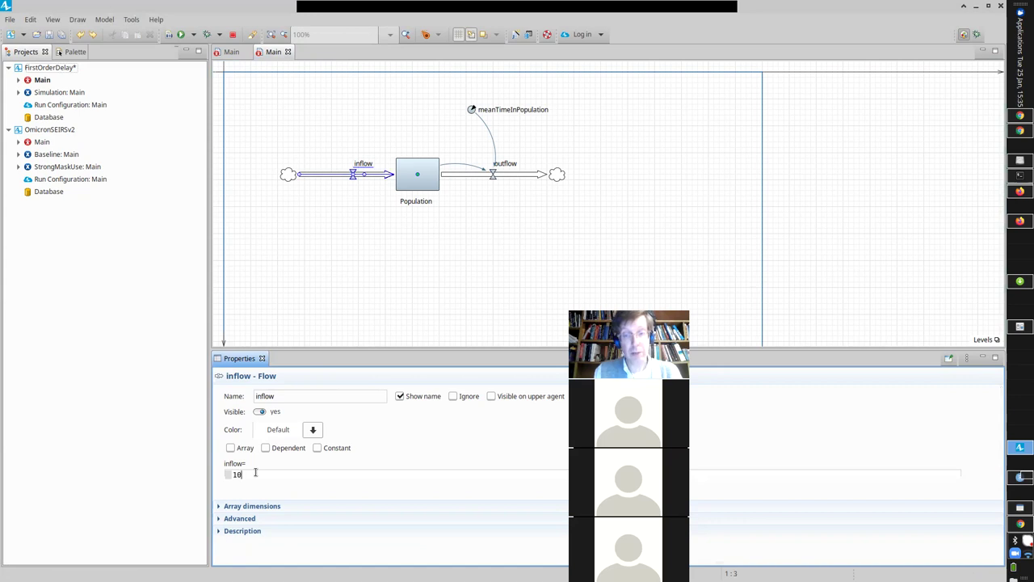
pyautogui.hotkey('ctrl', 's')
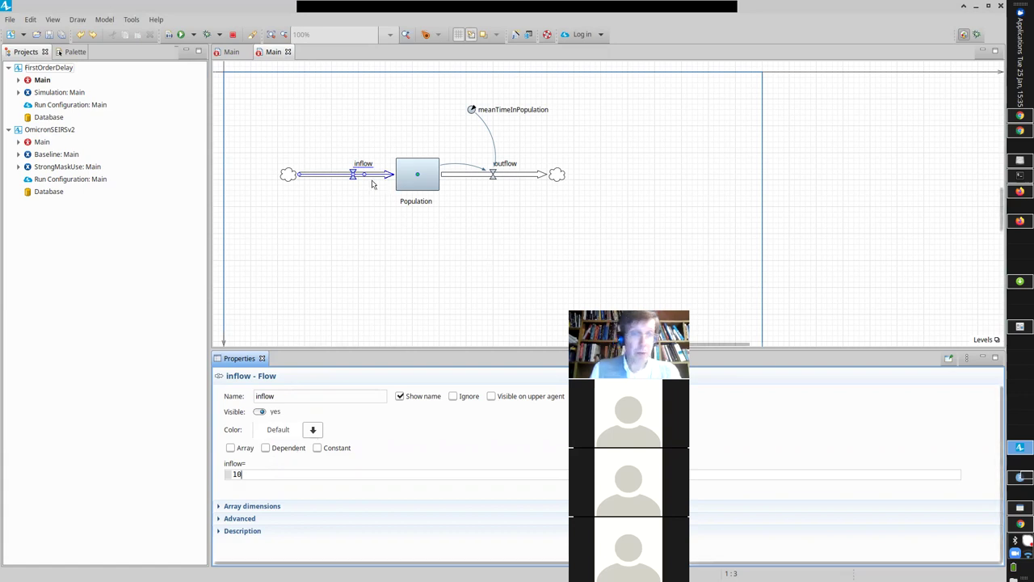
# - Check the outflow flow's equation and the default value of the meanTimeInPopulation parameter
pyautogui.click(514, 177)
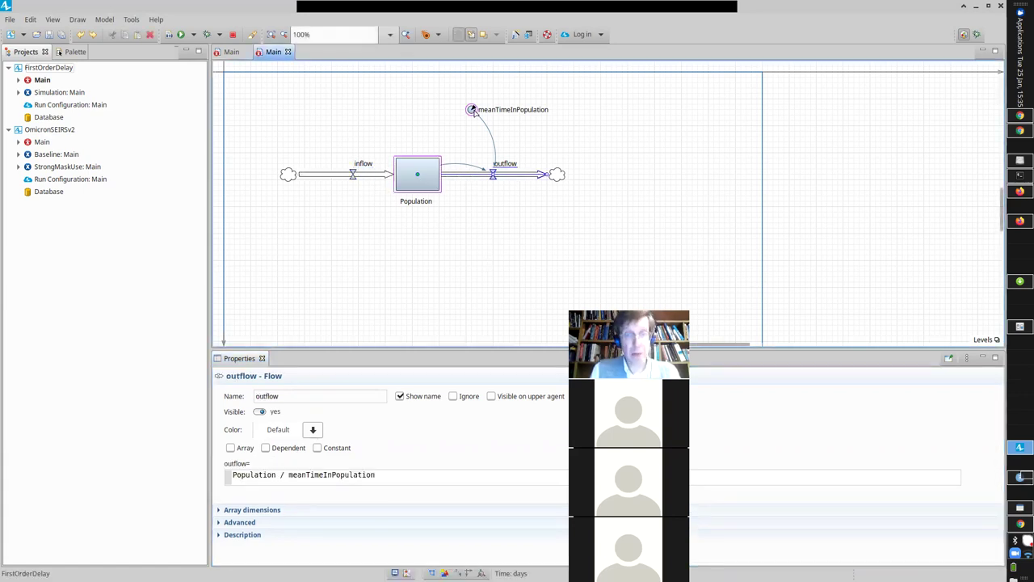
pyautogui.click(471, 111)
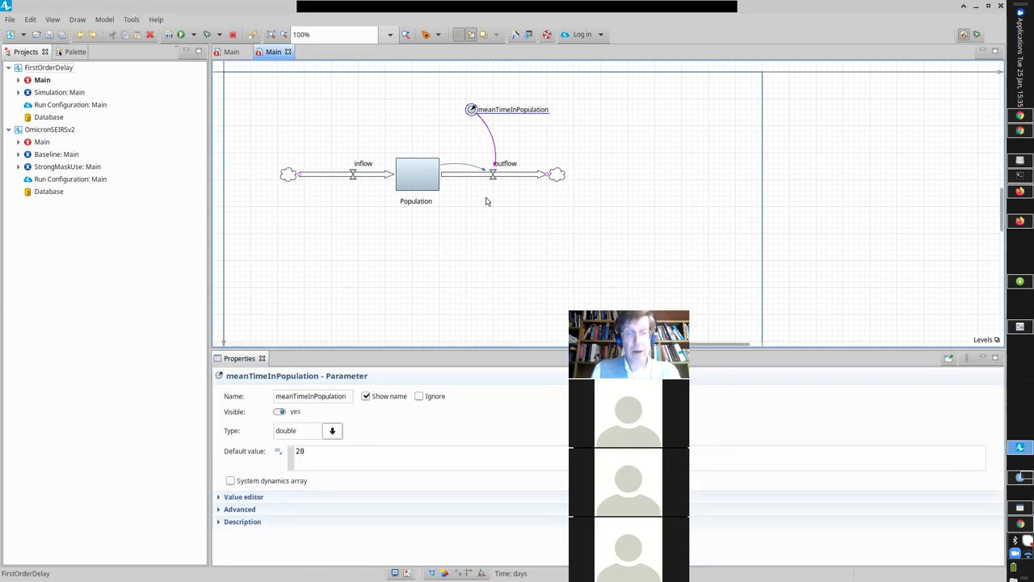
pyautogui.click(343, 459)
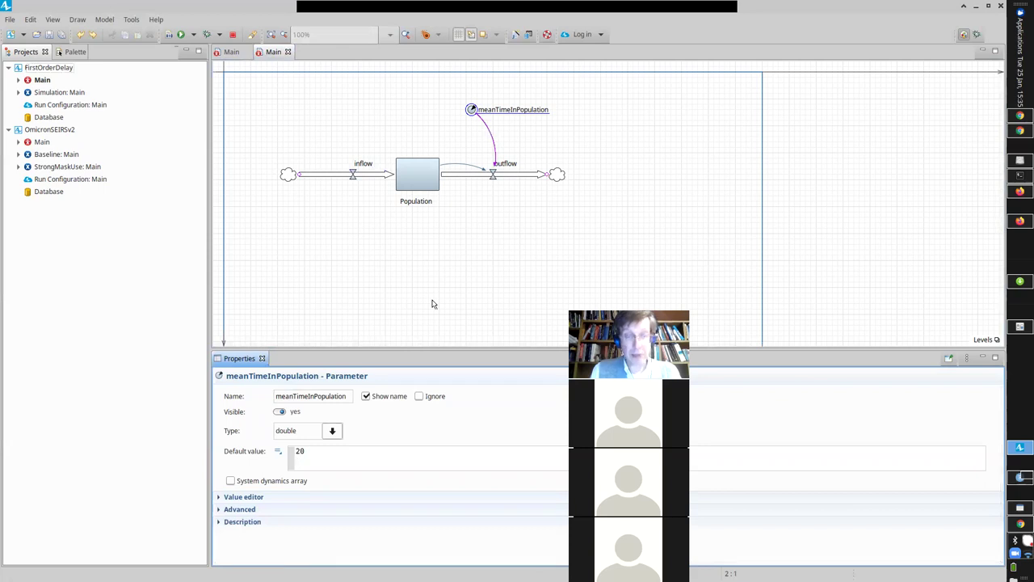
# - Save the model with the Population stock's initial value at 50, and change that initial value to 40
pyautogui.click(418, 173)
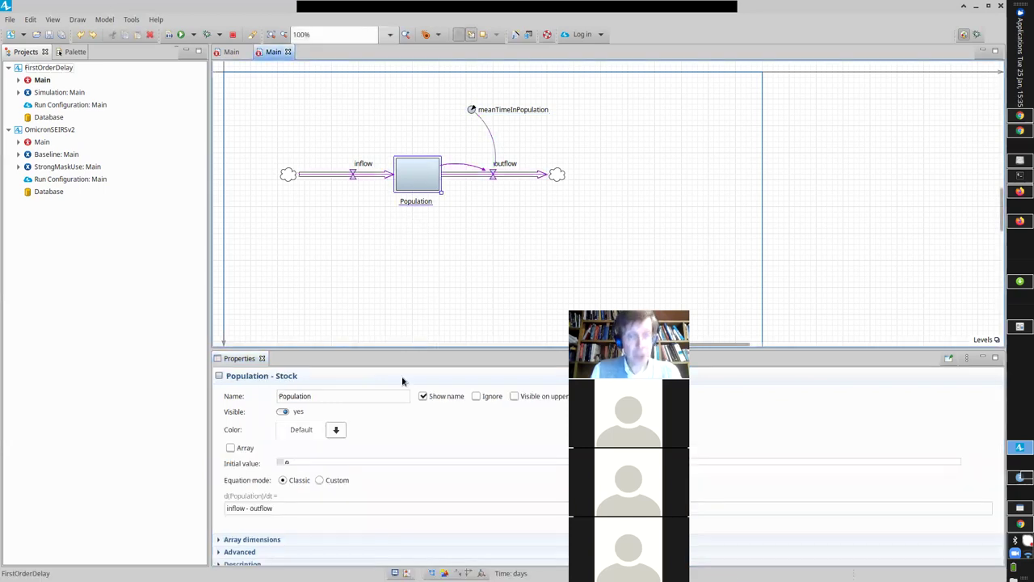
pyautogui.click(331, 466)
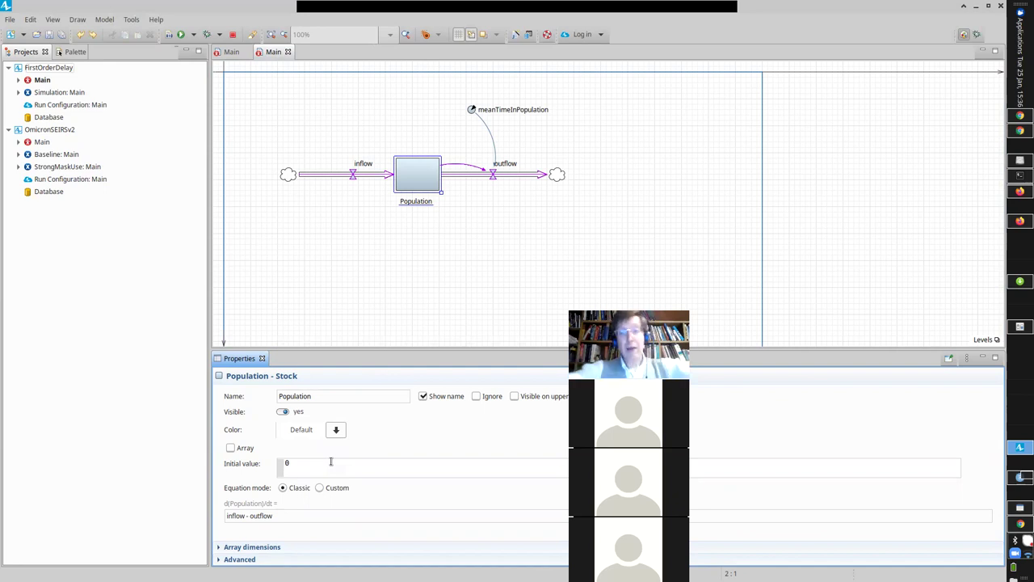
pyautogui.click(320, 462)
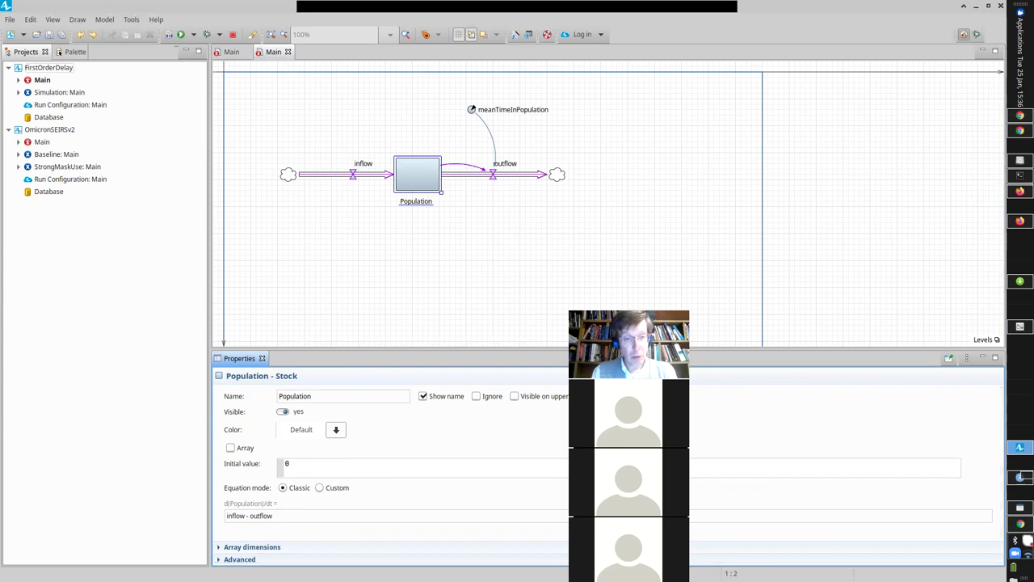
pyautogui.hotkey('ctrl', 's')
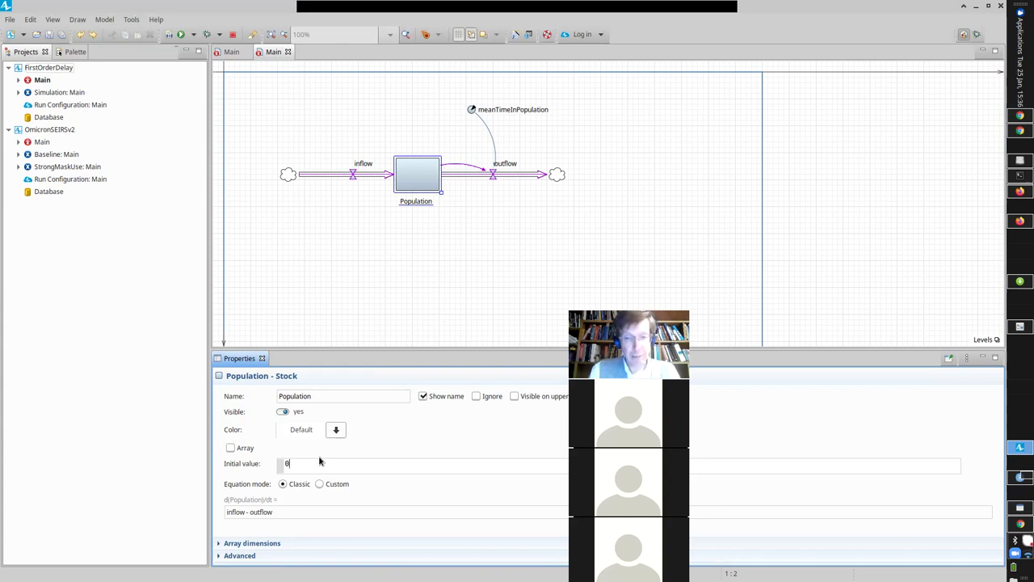
pyautogui.press('BackSpace')
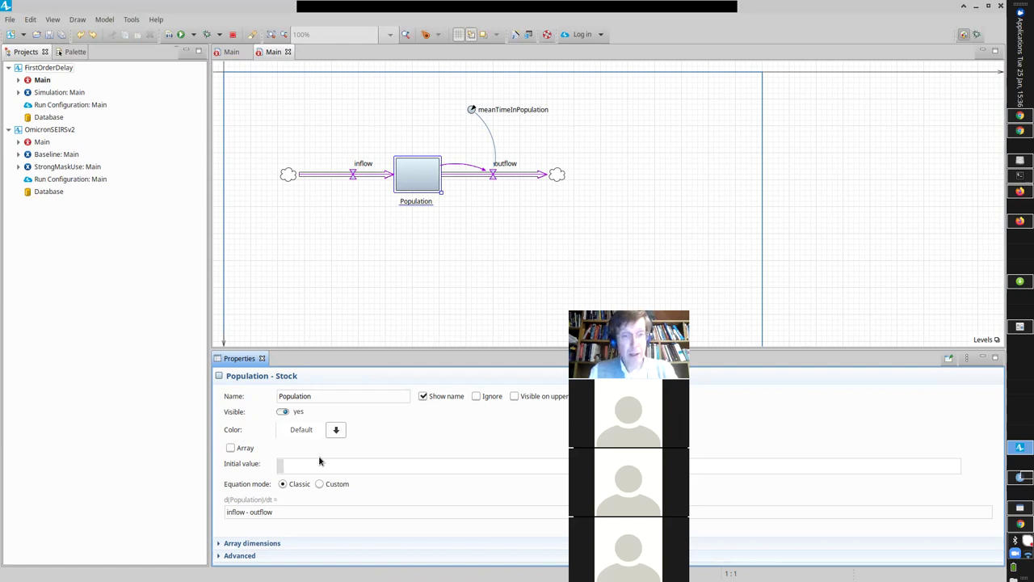
pyautogui.write('50')
pyautogui.hotkey('ctrl', 's')
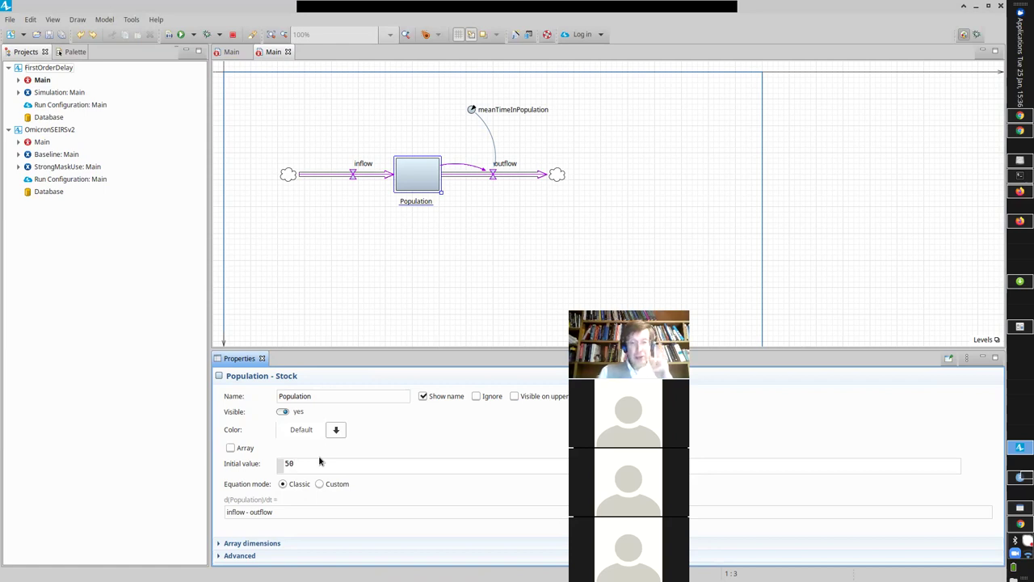
pyautogui.doubleClick(319, 461)
pyautogui.write('40')
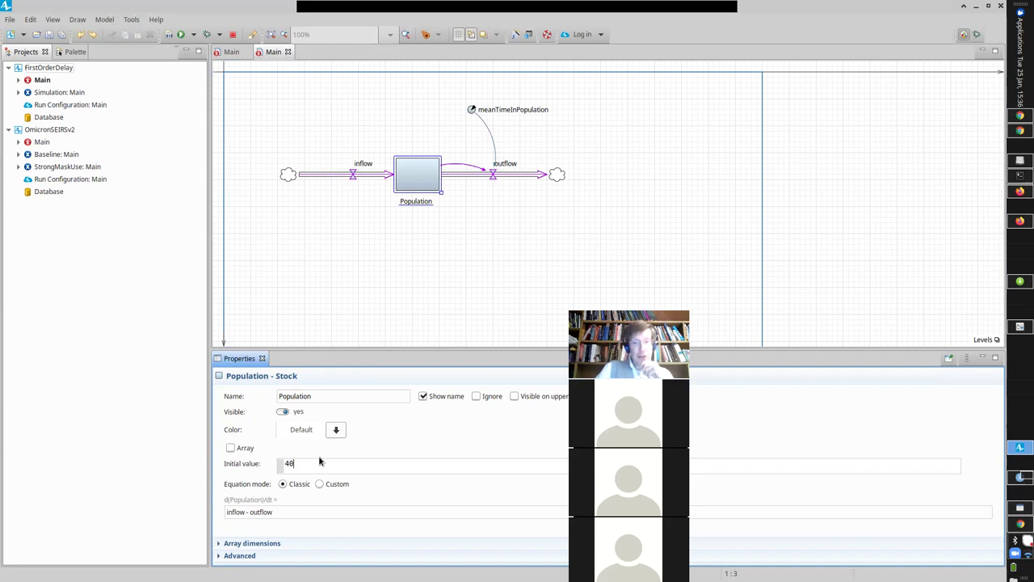
# - Add a line break after the value in the inflow flow's equation
pyautogui.click(340, 176)
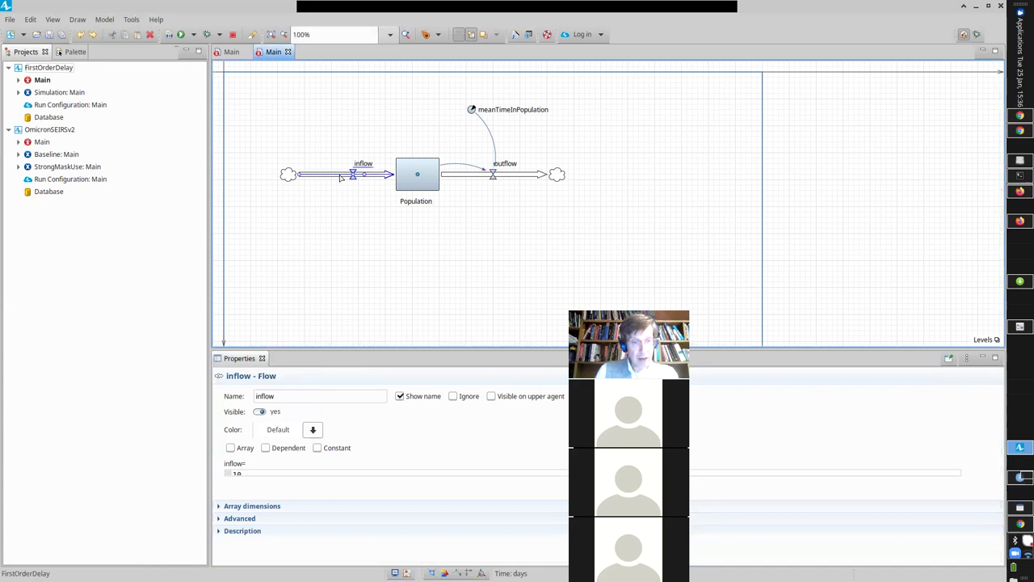
pyautogui.click(276, 472)
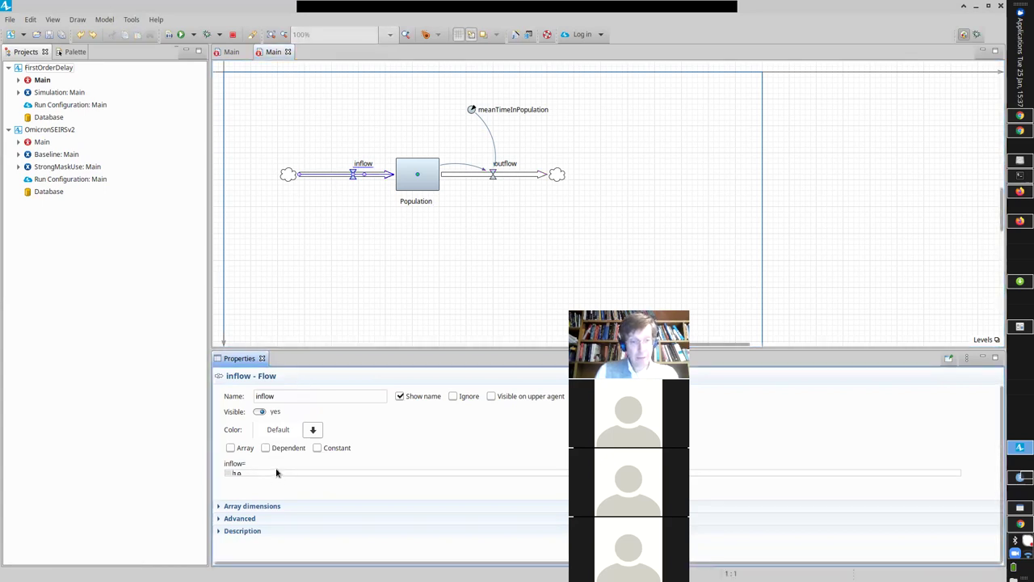
pyautogui.press('Return')
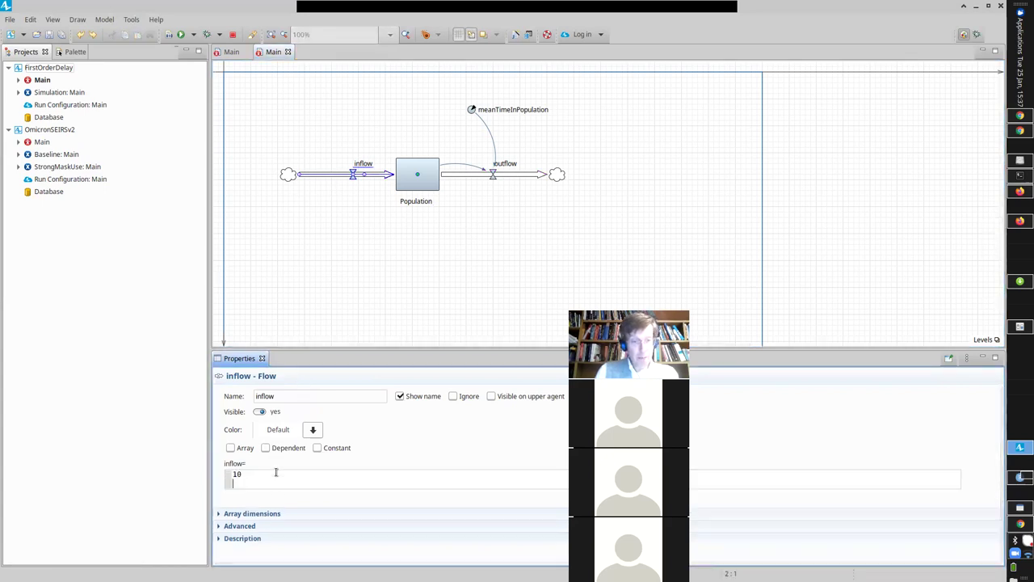
# - Review the properties of the Population stock, the outflow flow and the meanTimeInPopulation parameter, and save the model
pyautogui.click(428, 187)
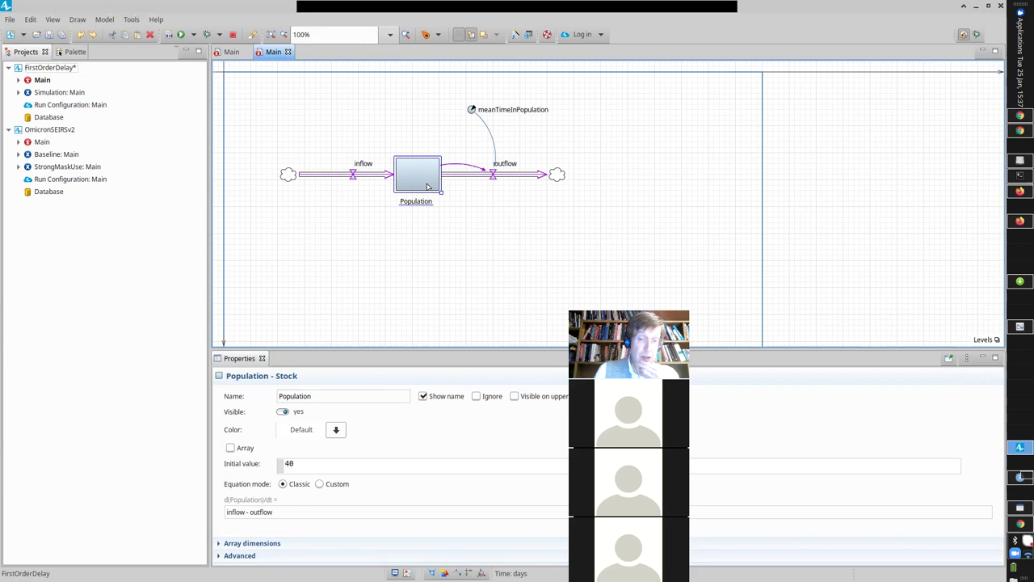
pyautogui.click(500, 181)
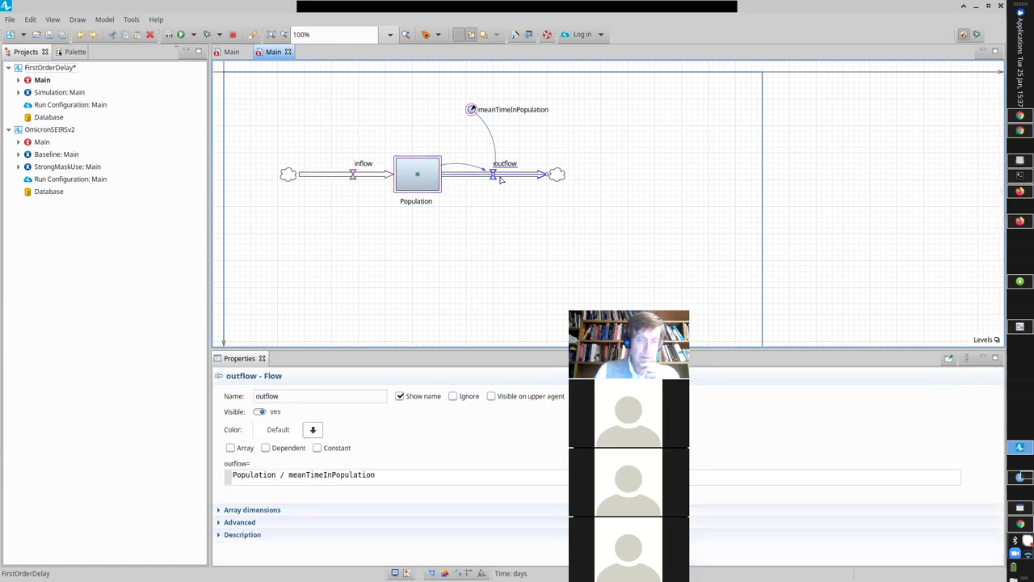
pyautogui.click(471, 110)
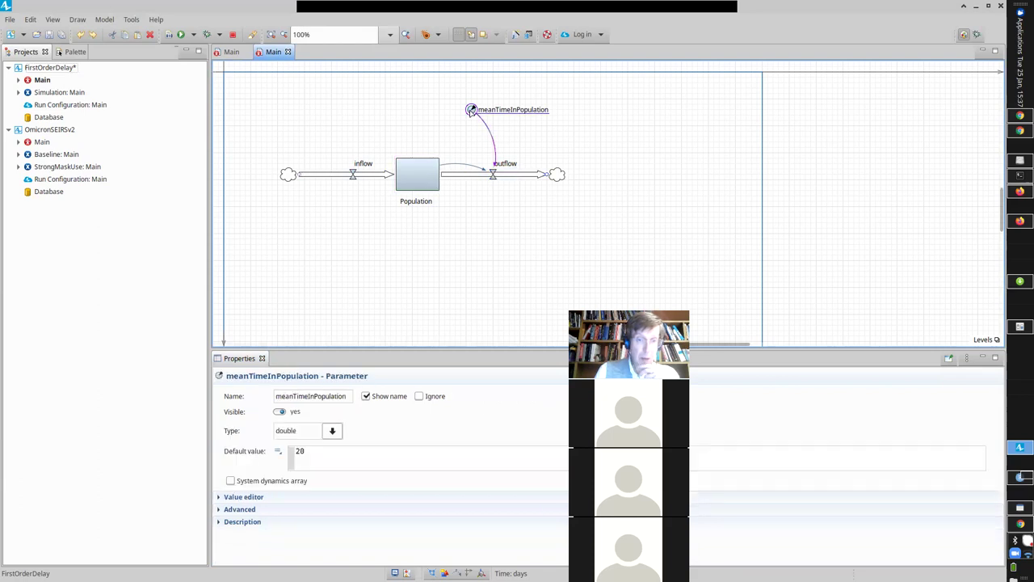
pyautogui.click(422, 183)
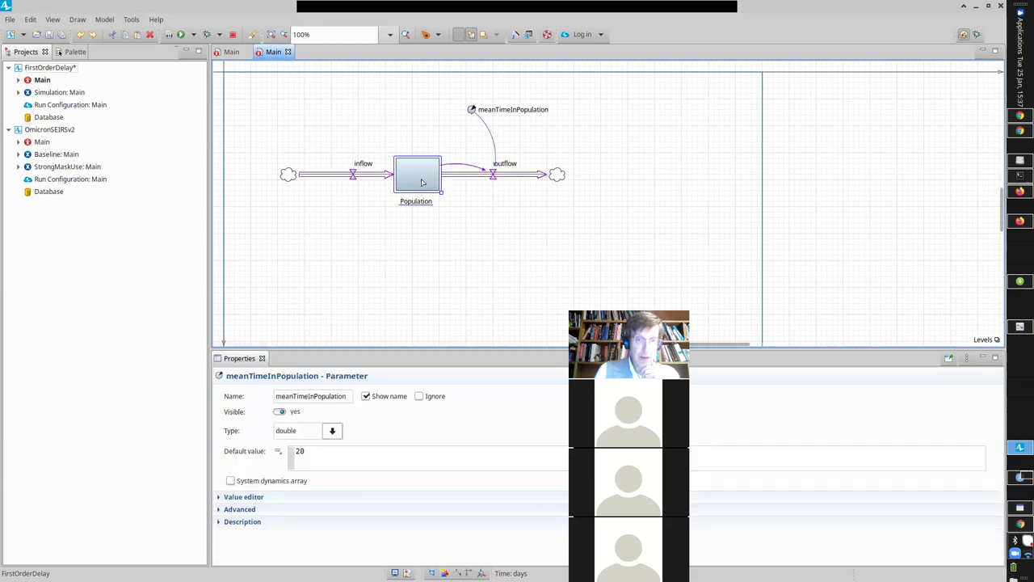
pyautogui.click(511, 176)
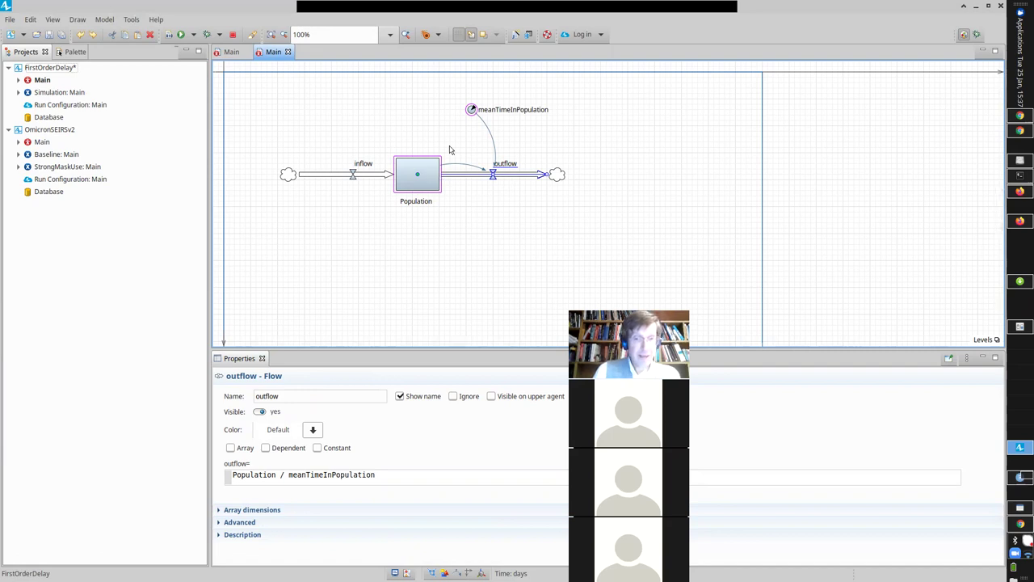
pyautogui.click(432, 177)
pyautogui.click(473, 110)
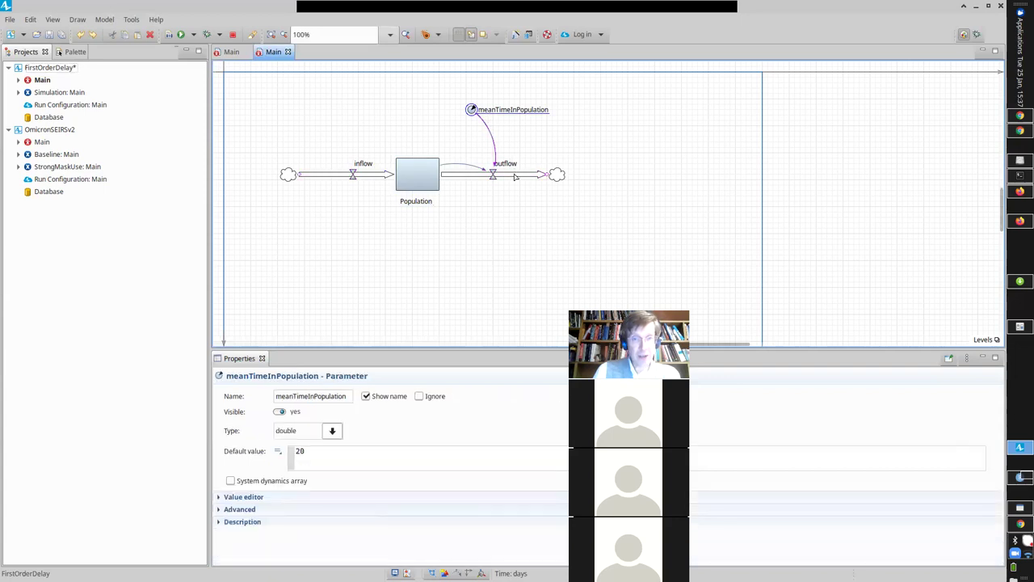
pyautogui.click(515, 178)
pyautogui.click(387, 474)
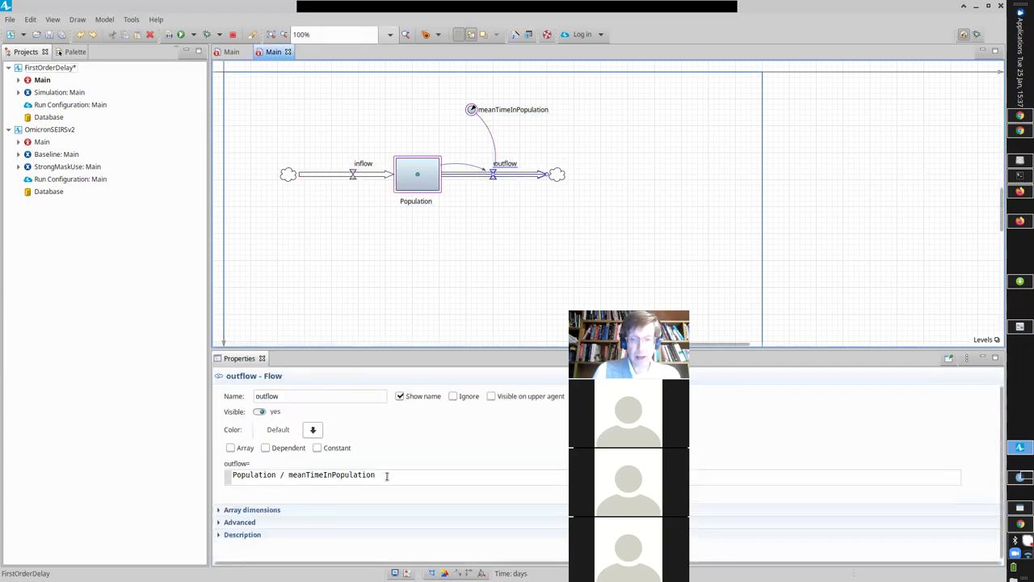
pyautogui.click(335, 177)
pyautogui.click(517, 176)
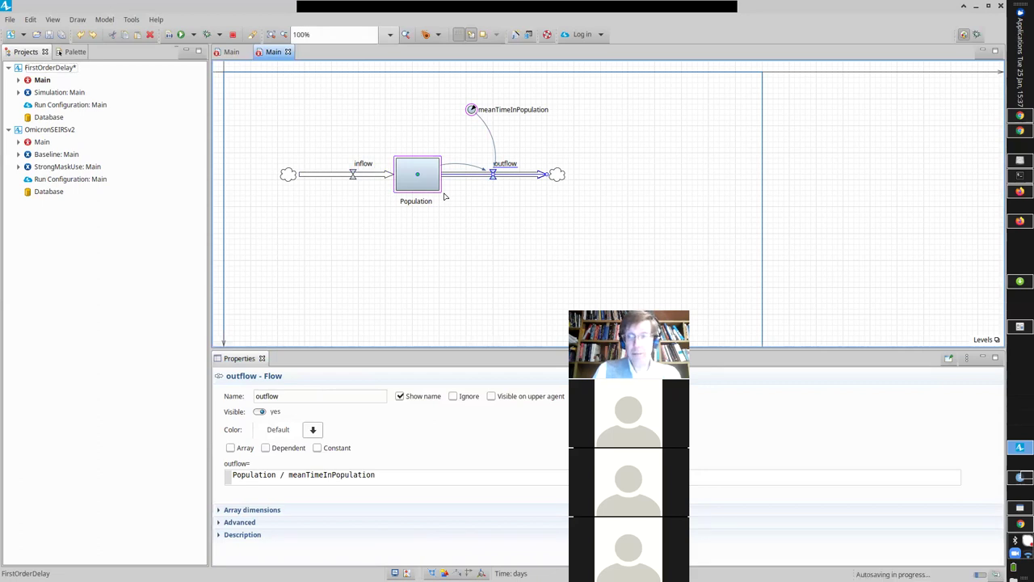
pyautogui.click(443, 194)
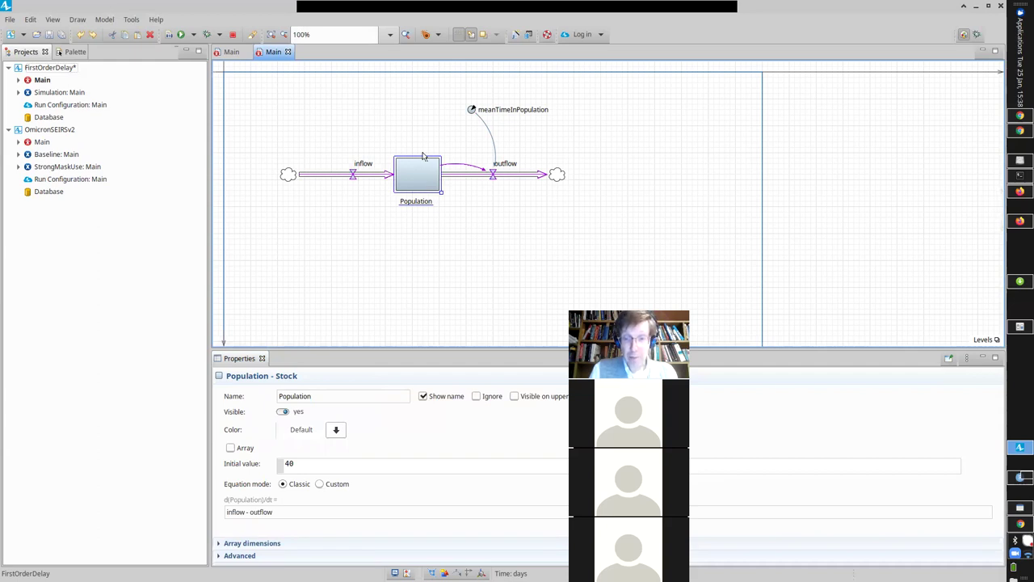
pyautogui.hotkey('ctrl', 's')
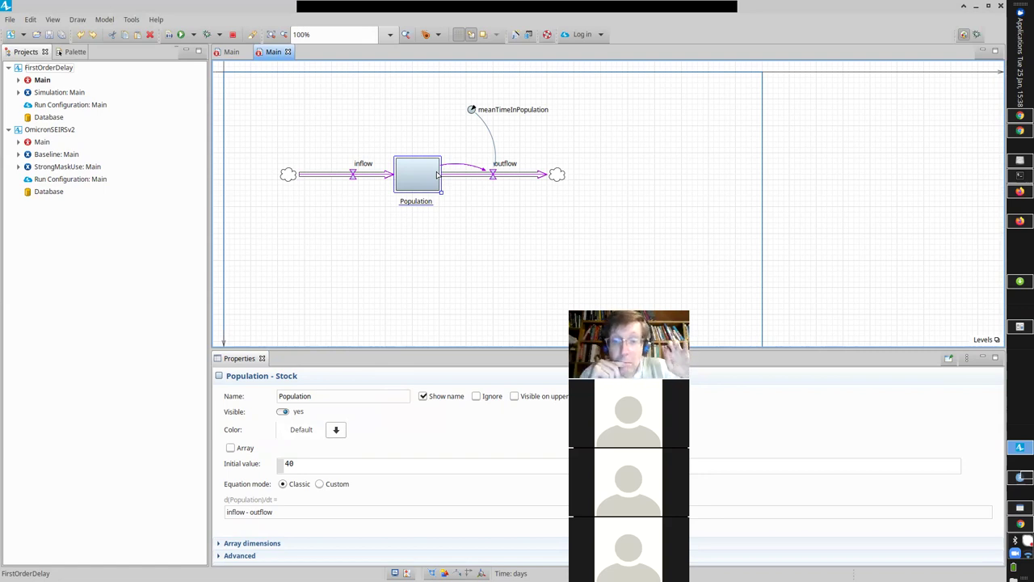
pyautogui.click(517, 173)
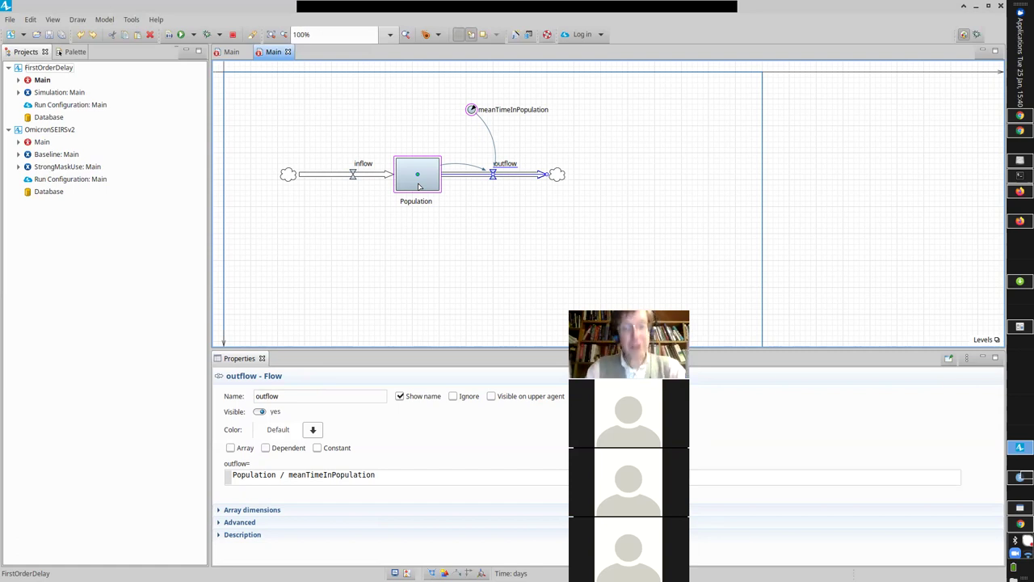
# - Run the FirstOrderDelay model's Simulation experiment, restart it from the beginning and pause it early in the run
pyautogui.click(38, 93)
pyautogui.rightClick(39, 94)
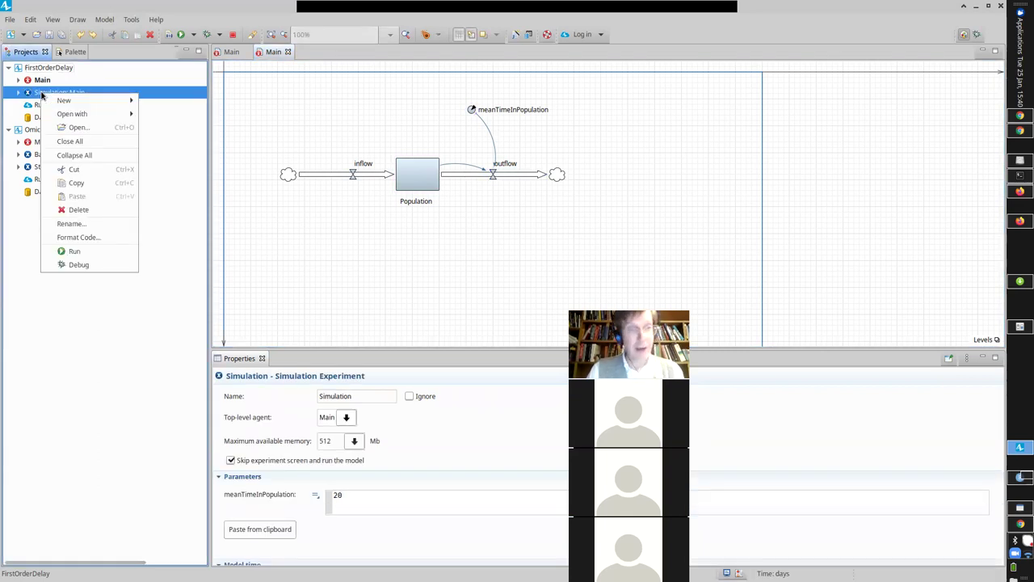
pyautogui.click(66, 251)
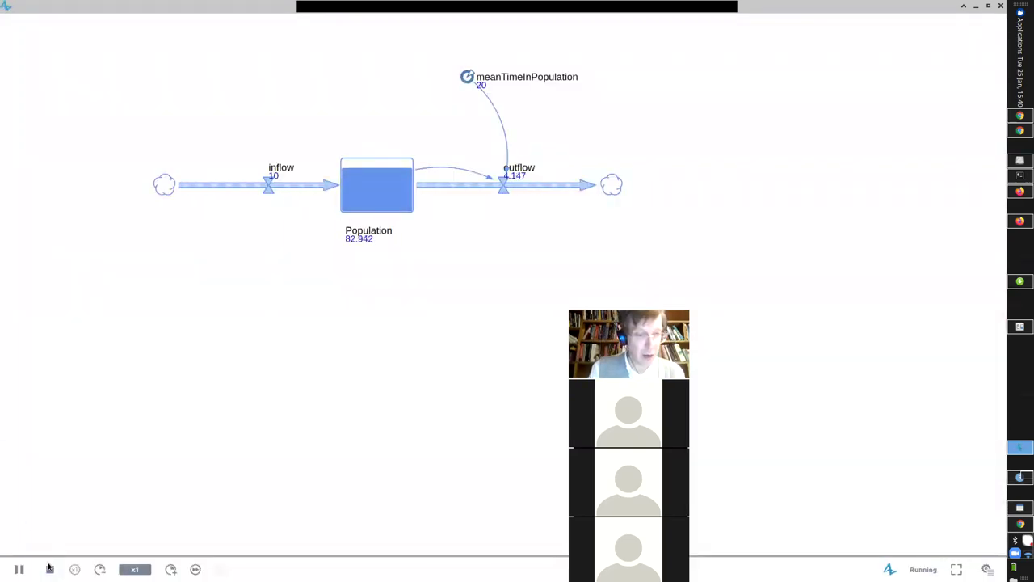
pyautogui.click(48, 568)
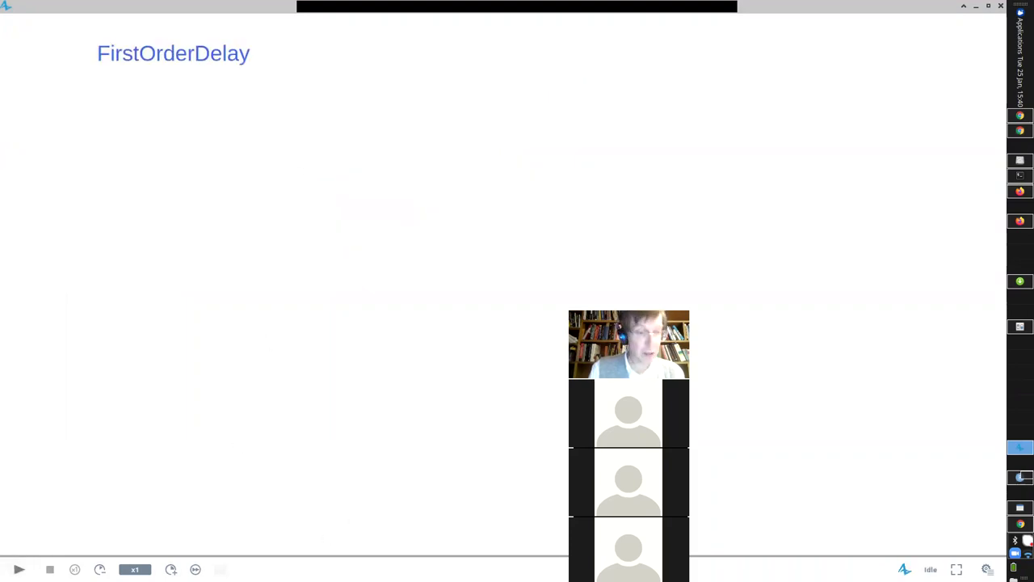
pyautogui.click(19, 569)
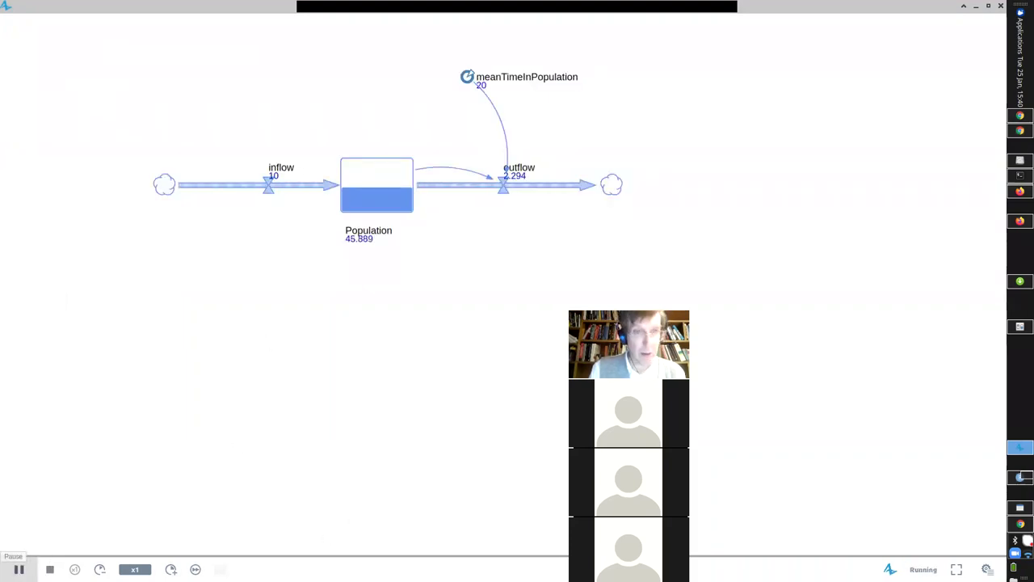
pyautogui.click(19, 568)
# - Inspect the Population stock in the paused simulation, display it as a time plot and enlarge the plot window
pyautogui.click(432, 207)
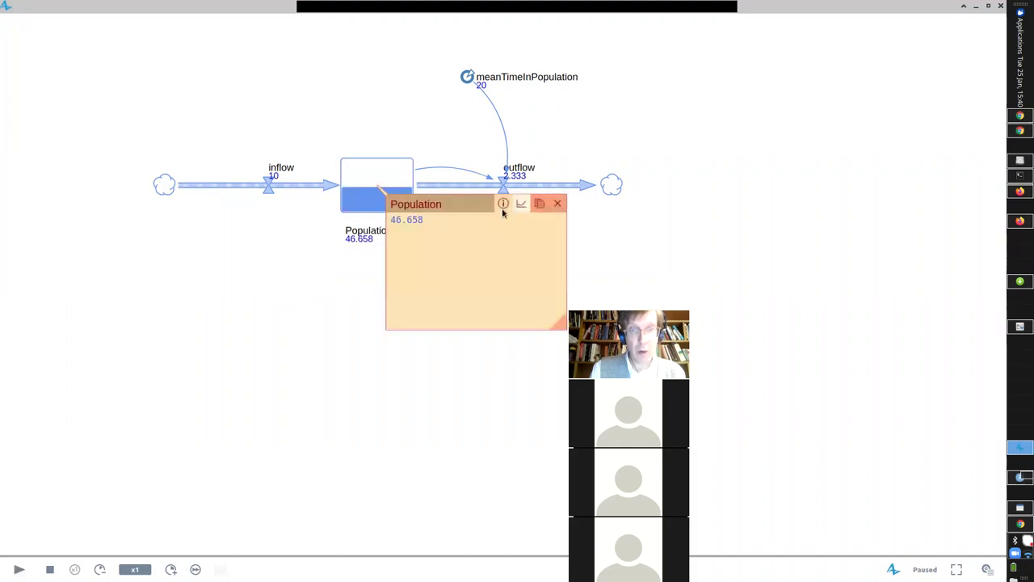
pyautogui.click(521, 206)
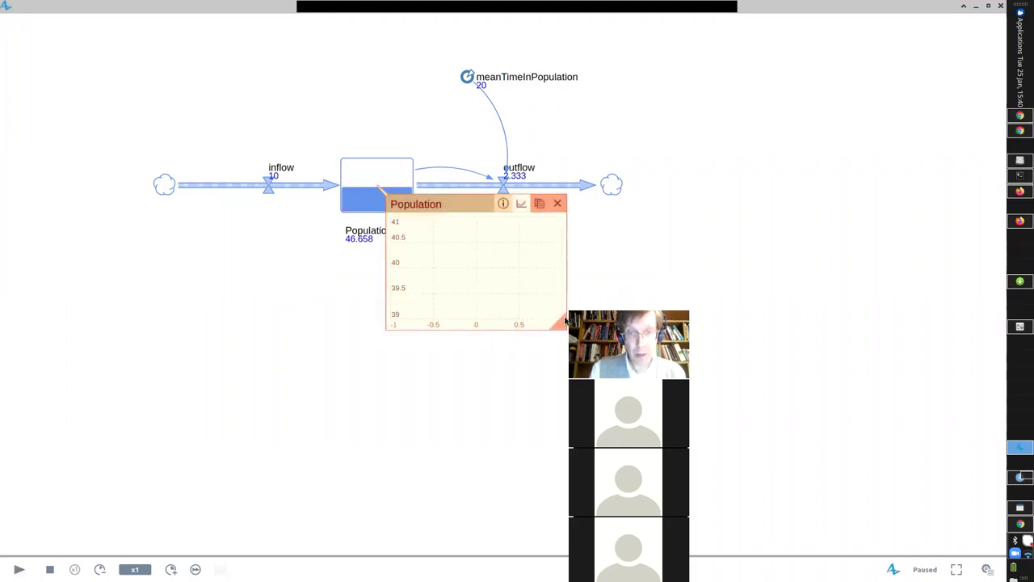
pyautogui.moveTo(566, 328); pyautogui.dragTo(895, 502)
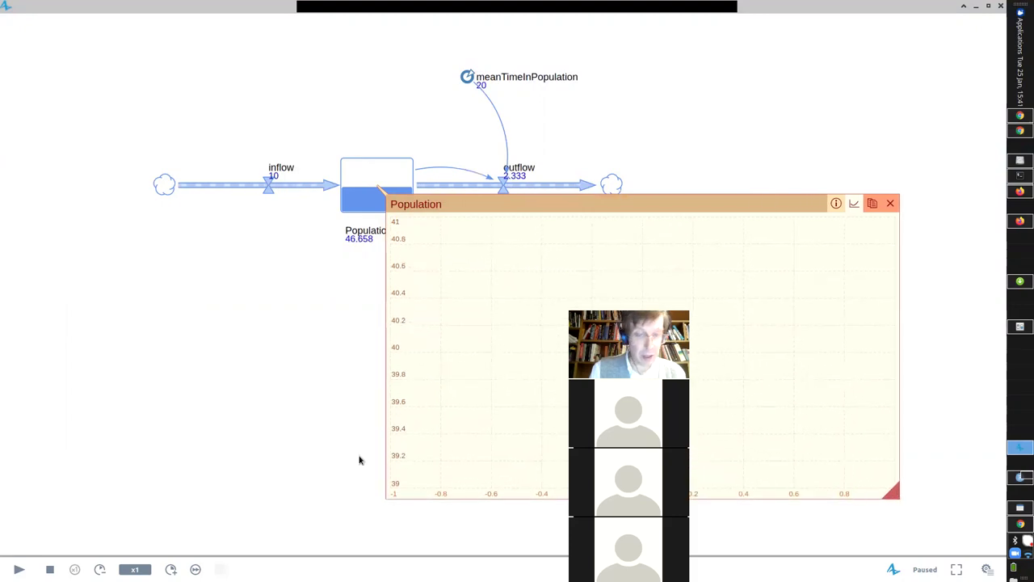
# - Resume the simulation, raise its speed to x2 and pause it once the Population curve visibly flattens
pyautogui.click(19, 569)
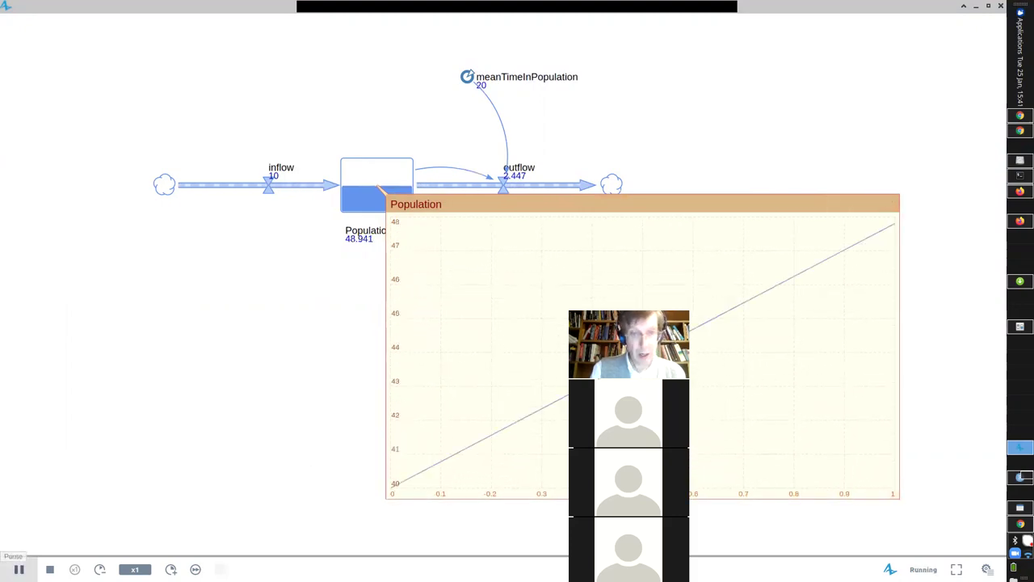
pyautogui.rightClick(249, 349)
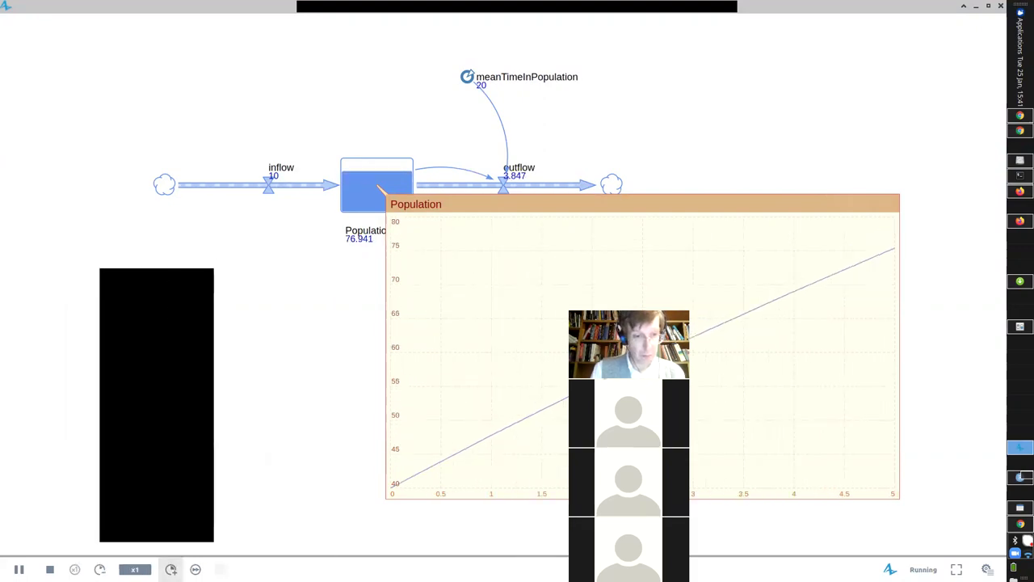
pyautogui.click(171, 569)
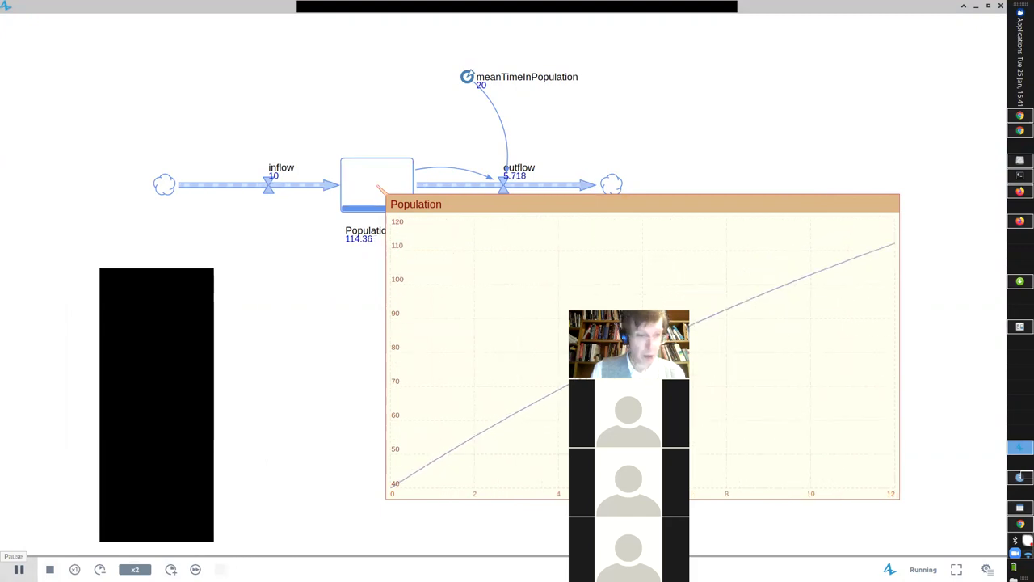
pyautogui.click(13, 568)
pyautogui.click(18, 569)
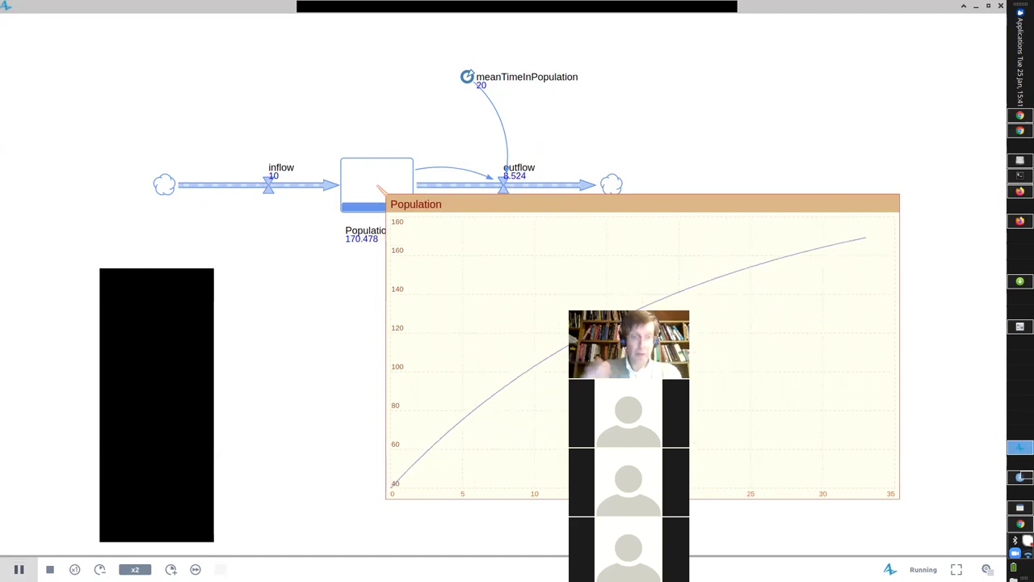
pyautogui.click(21, 569)
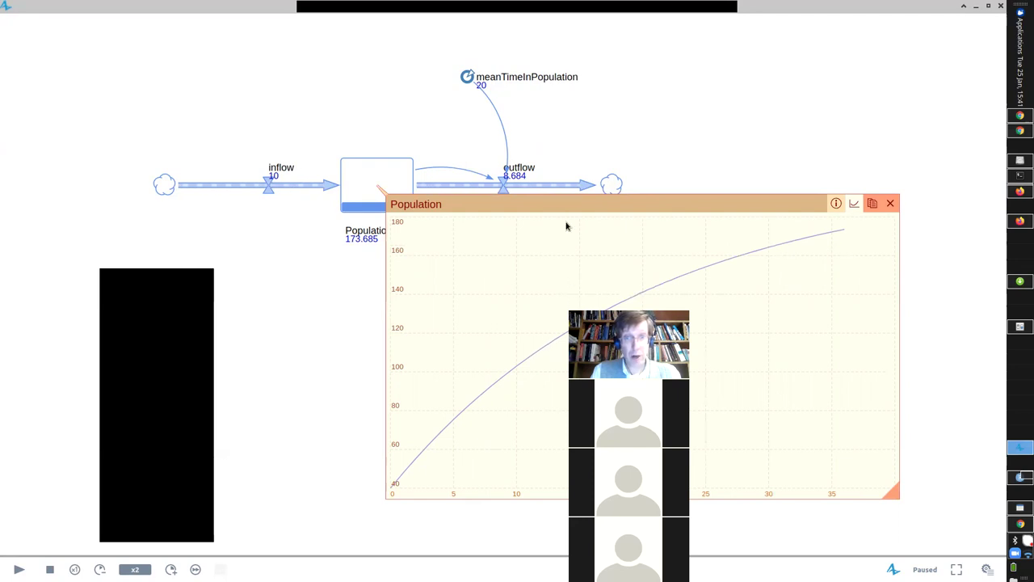
# - Move the Population plot below the stock-and-flow diagram and run the simulation until the curve levels off, pausing it there
pyautogui.moveTo(547, 205); pyautogui.dragTo(479, 276)
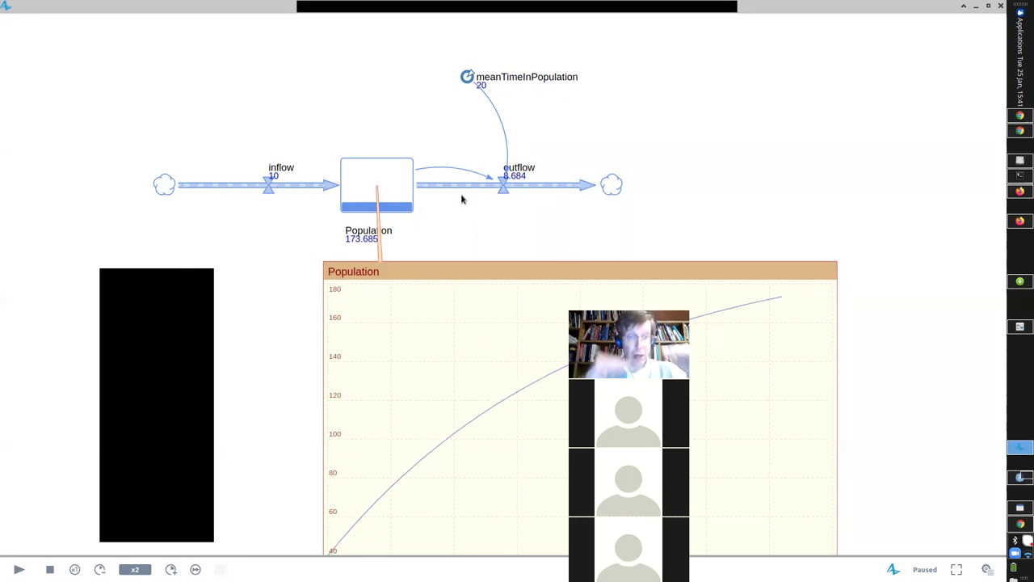
pyautogui.click(19, 569)
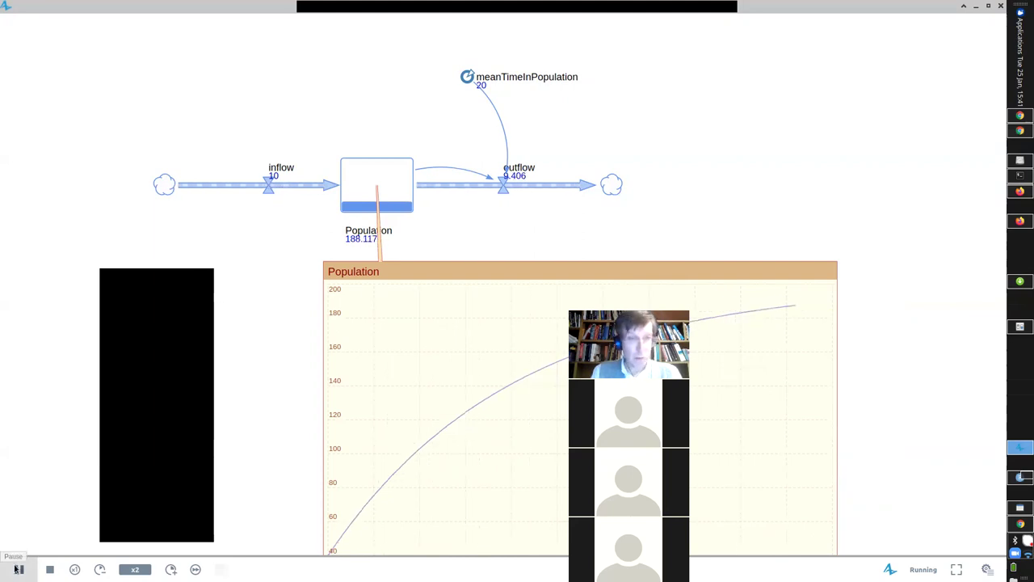
pyautogui.hotkey('ctrl', 'r')
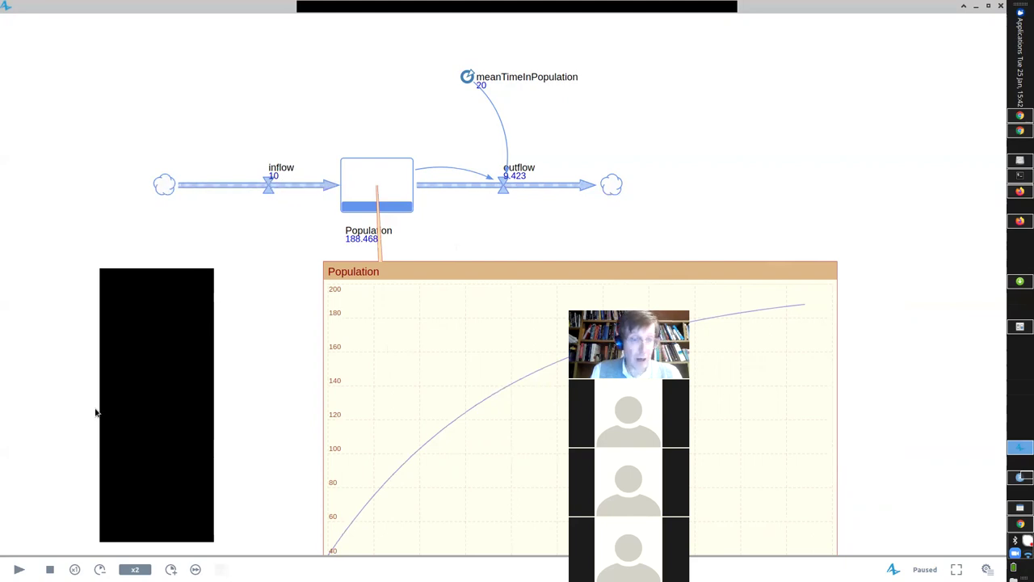
pyautogui.click(11, 569)
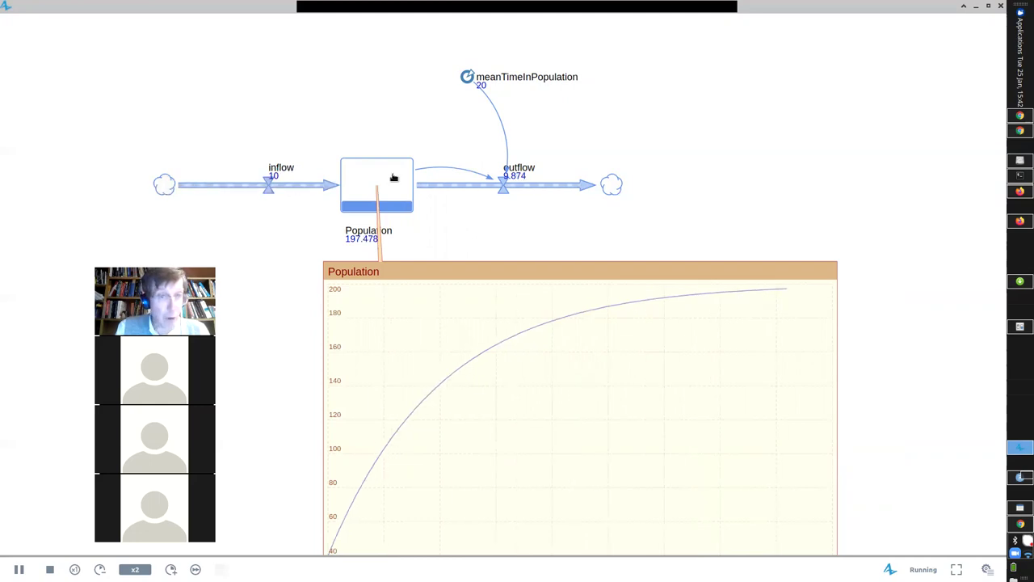
pyautogui.click(403, 188)
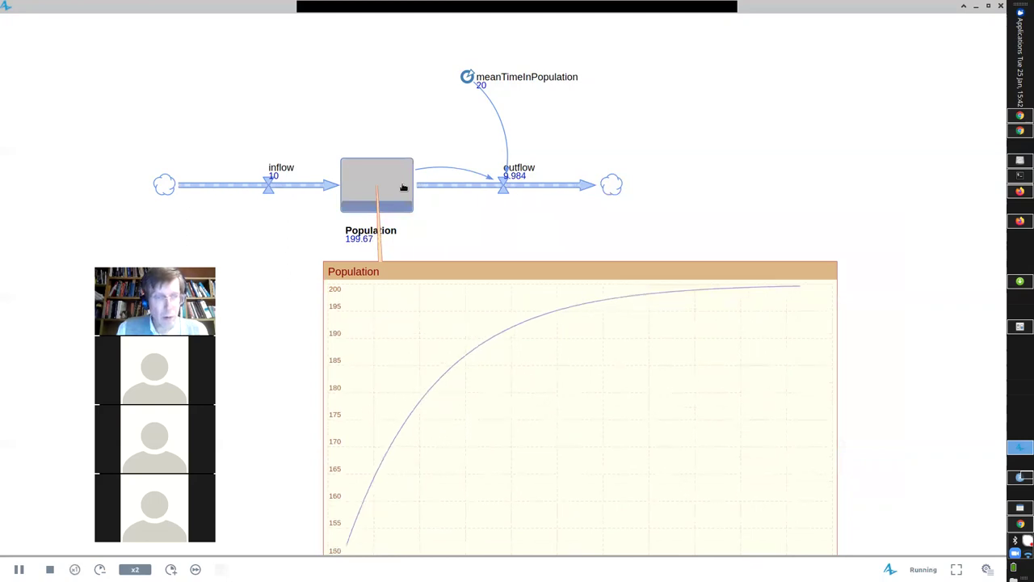
pyautogui.click(19, 569)
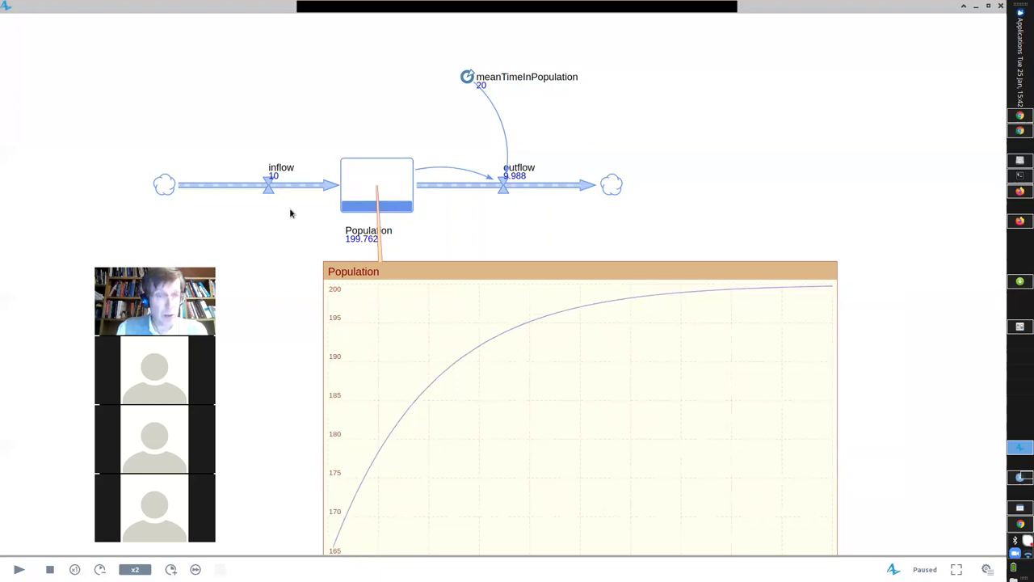
# - Close the Population plot and the stock's inspection window in the paused simulation
pyautogui.click(373, 184)
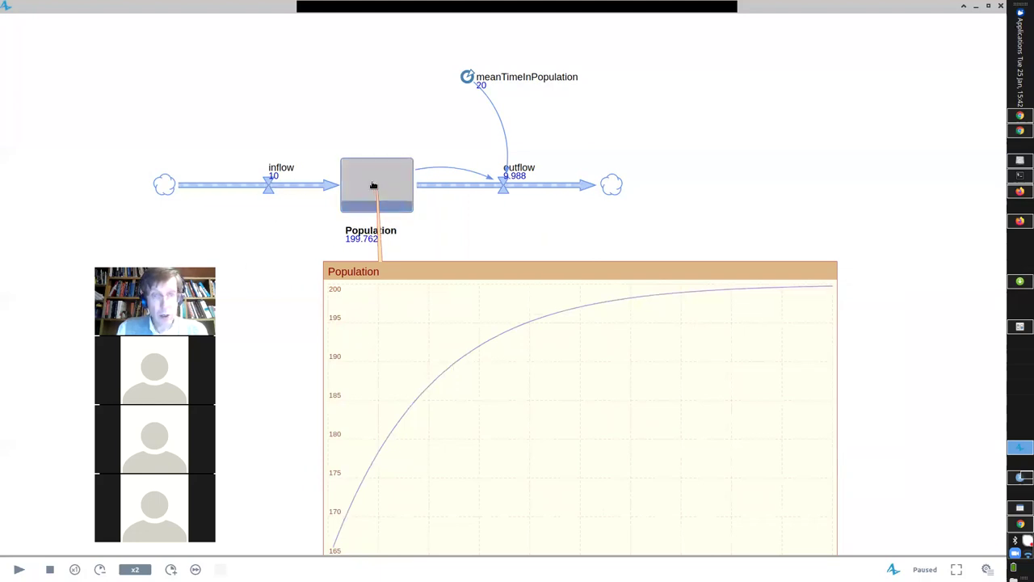
pyautogui.moveTo(759, 269); pyautogui.dragTo(670, 108)
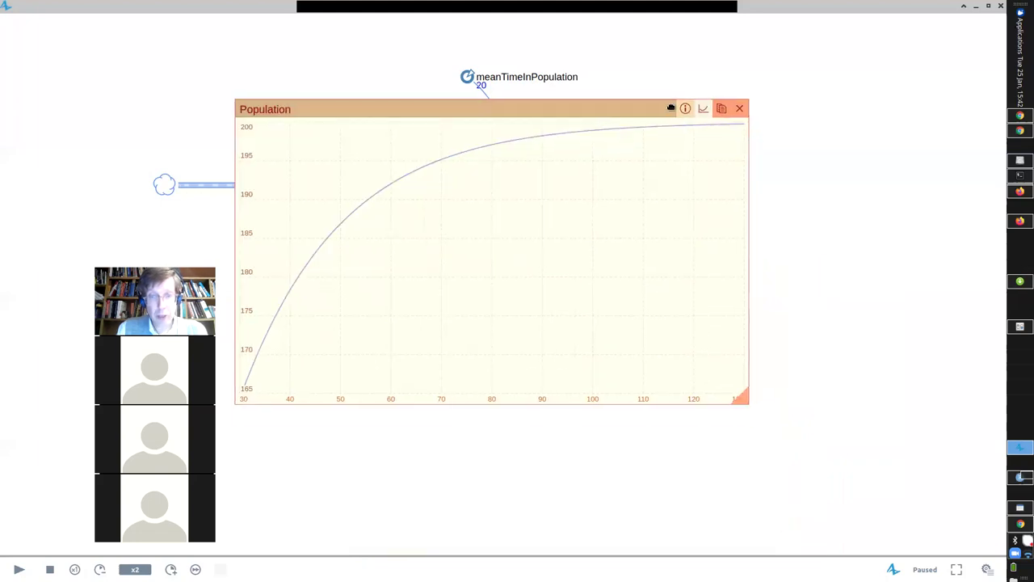
pyautogui.click(739, 108)
pyautogui.moveTo(372, 194)
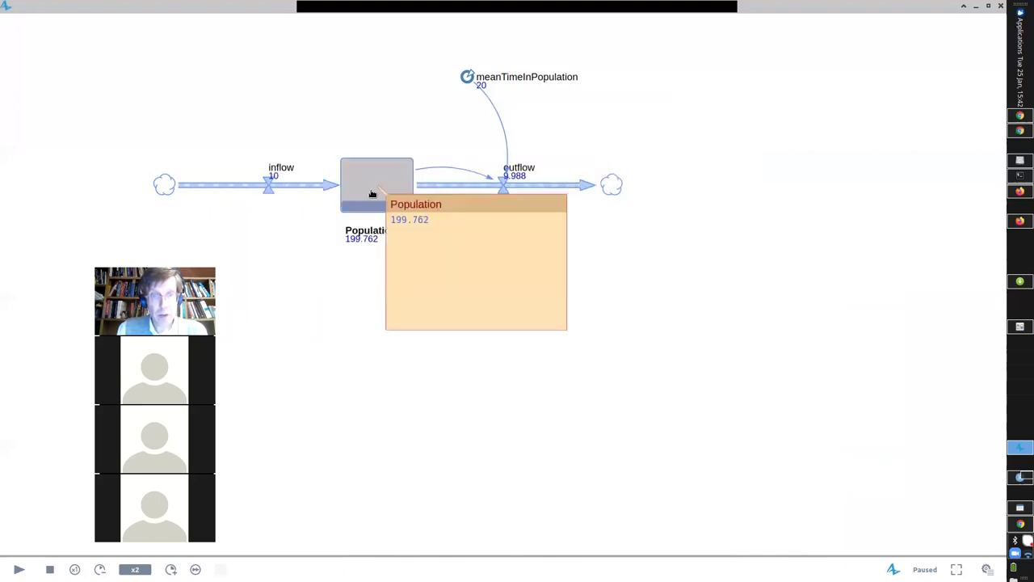
pyautogui.click(417, 218)
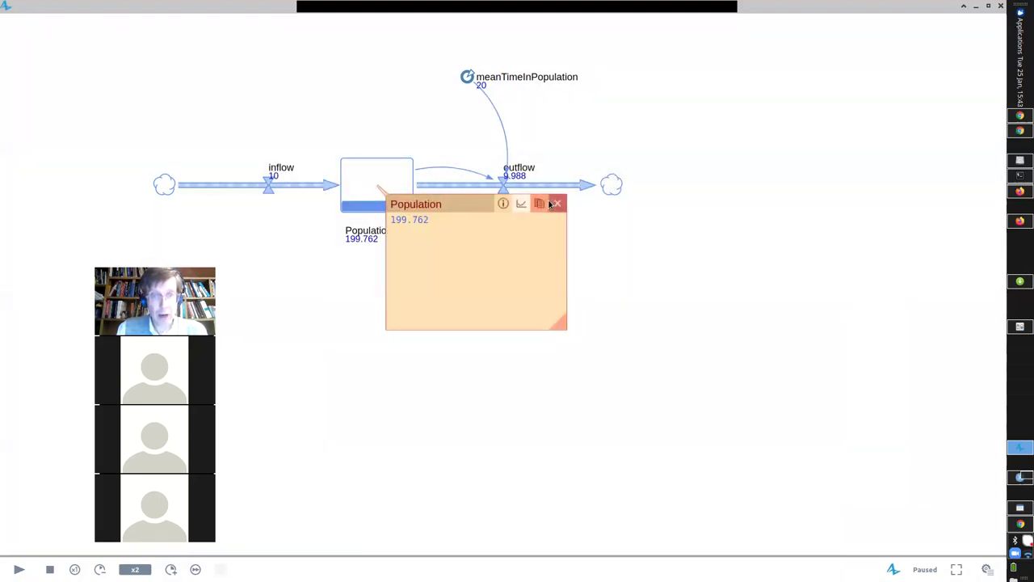
pyautogui.click(553, 204)
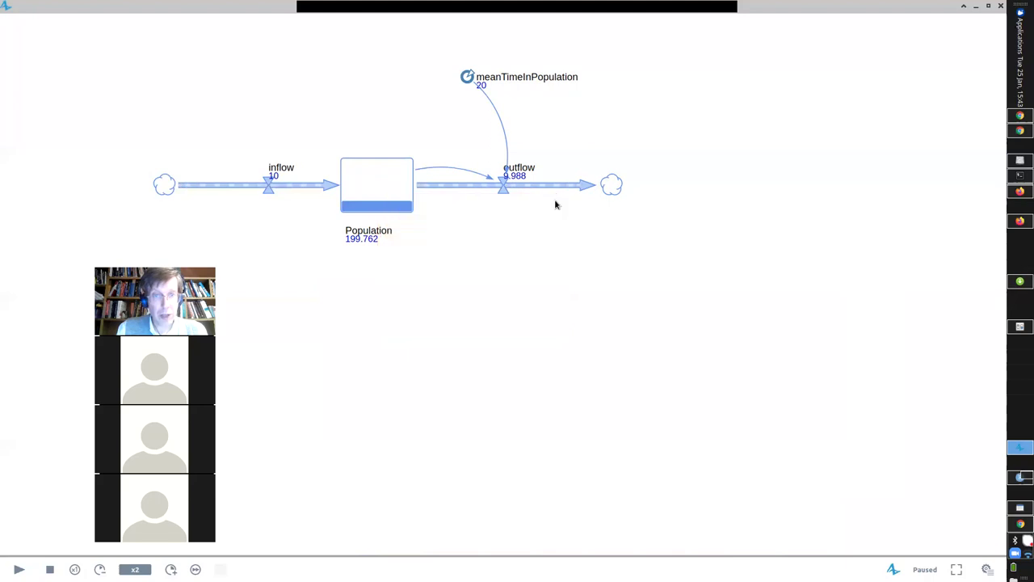
# - Set the Population stock's current value to 150 in the paused simulation and close its inspection window
pyautogui.click(374, 183)
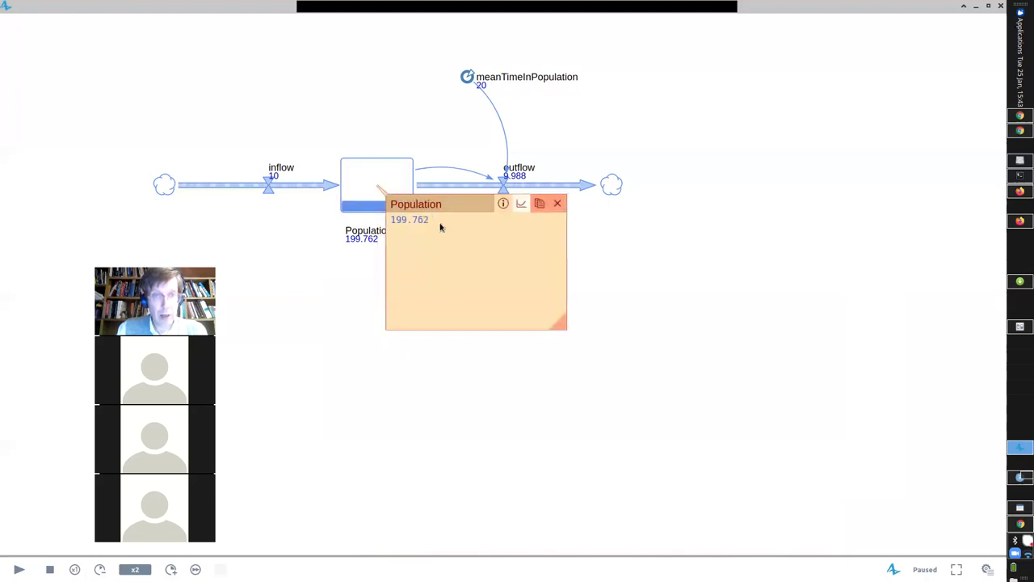
pyautogui.click(428, 219)
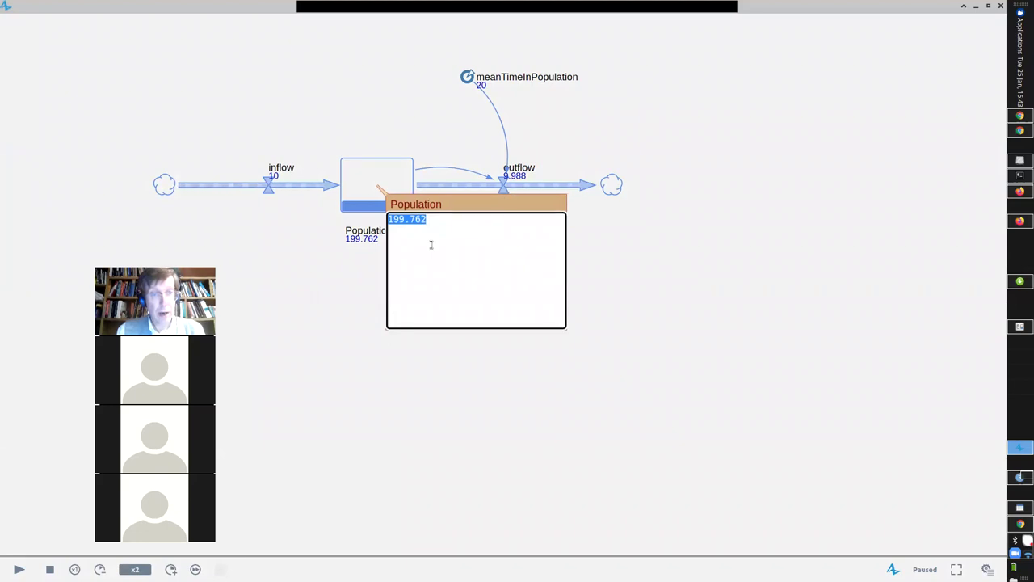
pyautogui.write('150')
pyautogui.press('Return')
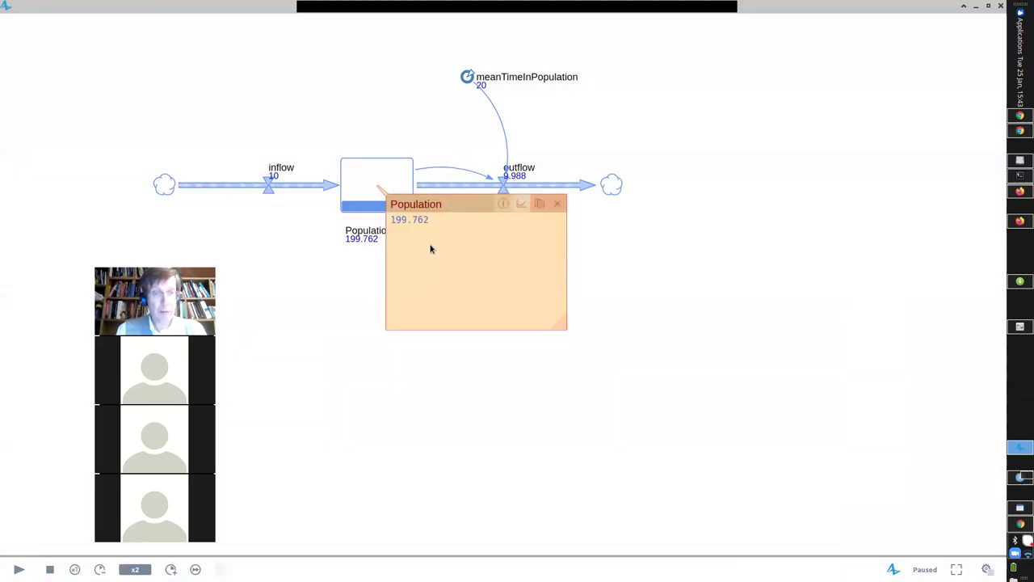
pyautogui.click(557, 202)
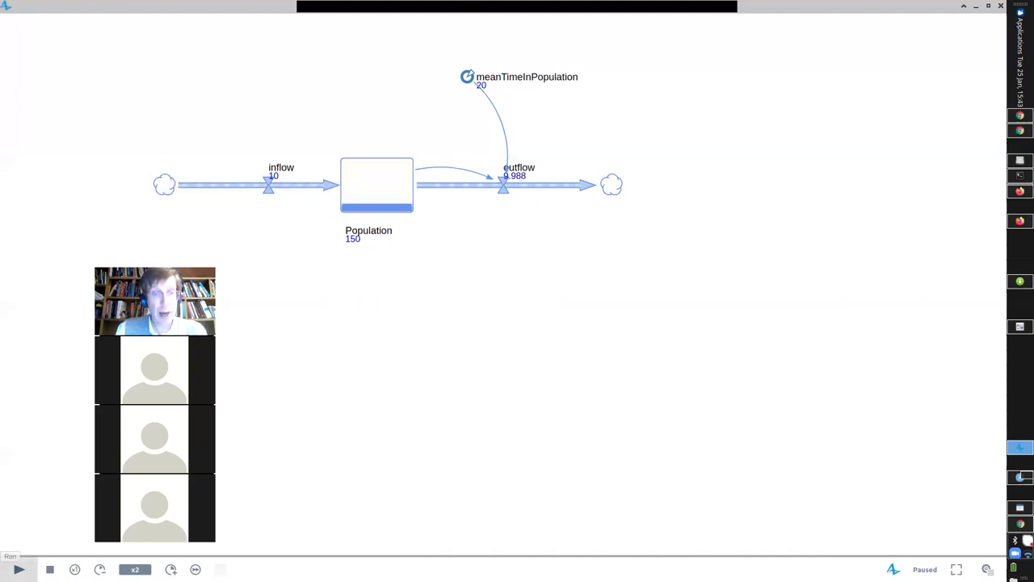
# - Resume the simulation with an enlarged Population plot until the stock levels off again, pausing it and closing the plot
pyautogui.click(20, 569)
pyautogui.click(393, 191)
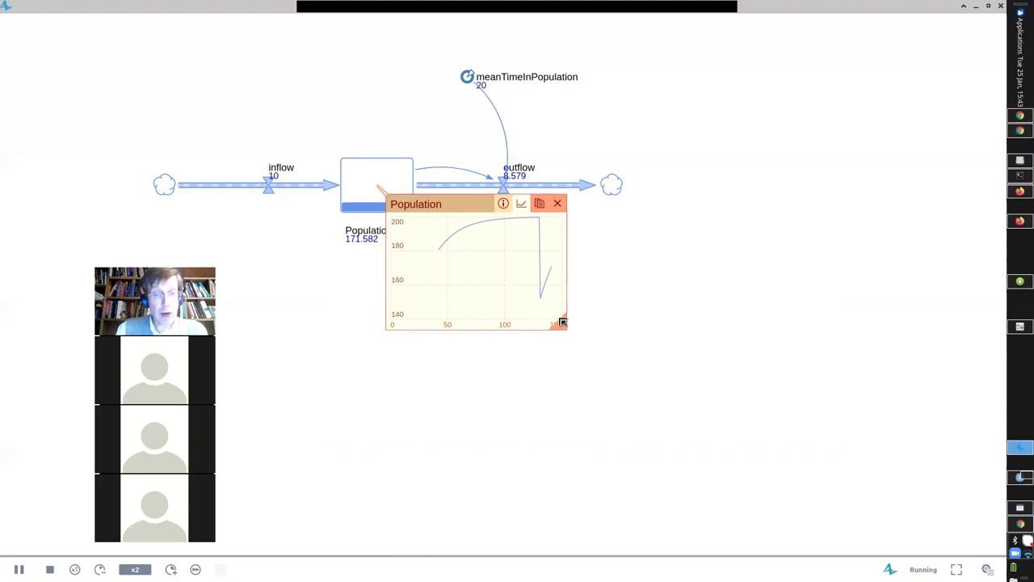
pyautogui.moveTo(563, 324); pyautogui.dragTo(802, 435)
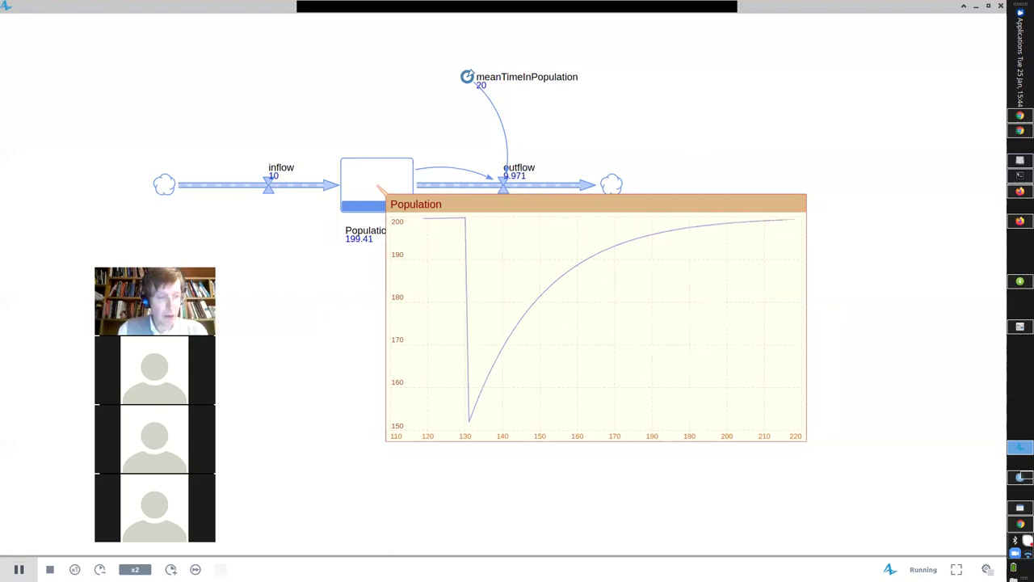
pyautogui.click(18, 569)
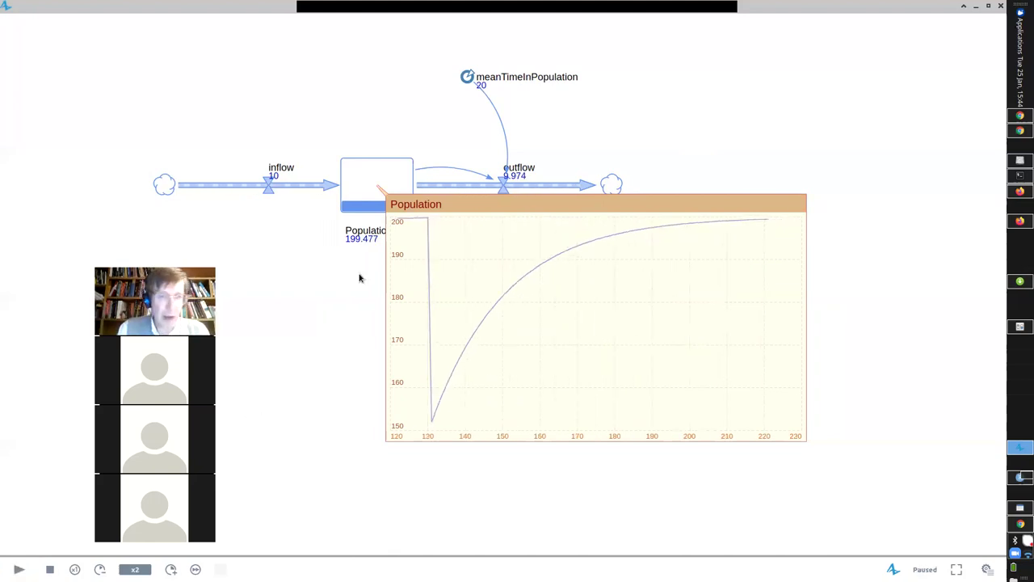
pyautogui.click(796, 203)
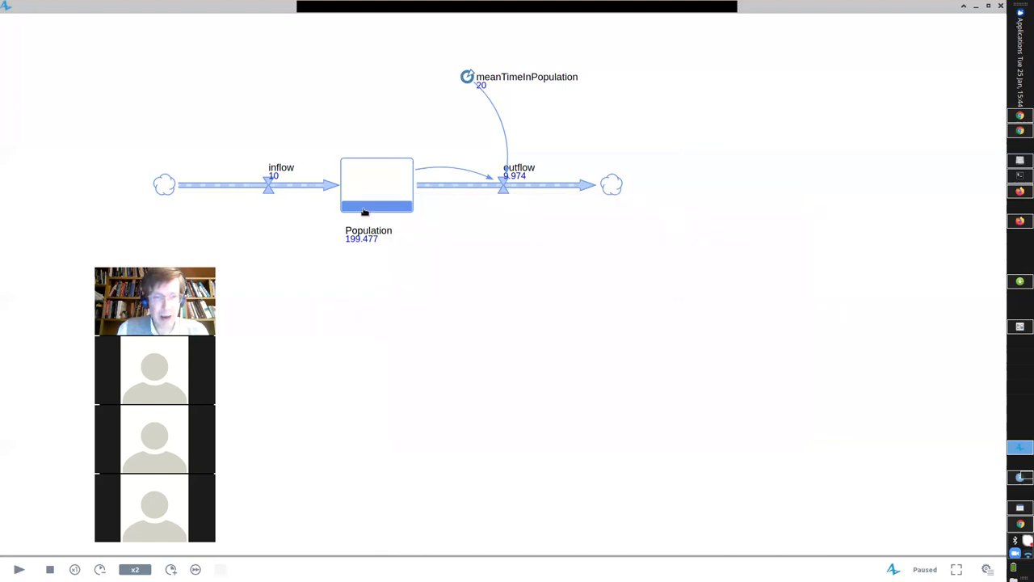
# - Set the Population stock's current value to 500 in the paused simulation and close its inspection window
pyautogui.moveTo(365, 195)
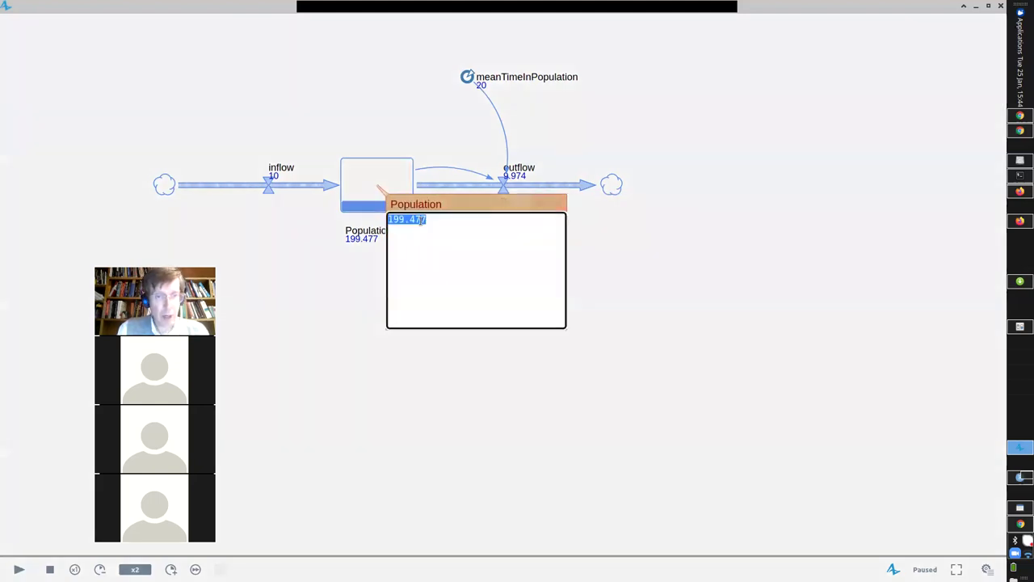
pyautogui.doubleClick(423, 219)
pyautogui.write('500')
pyautogui.press('Return')
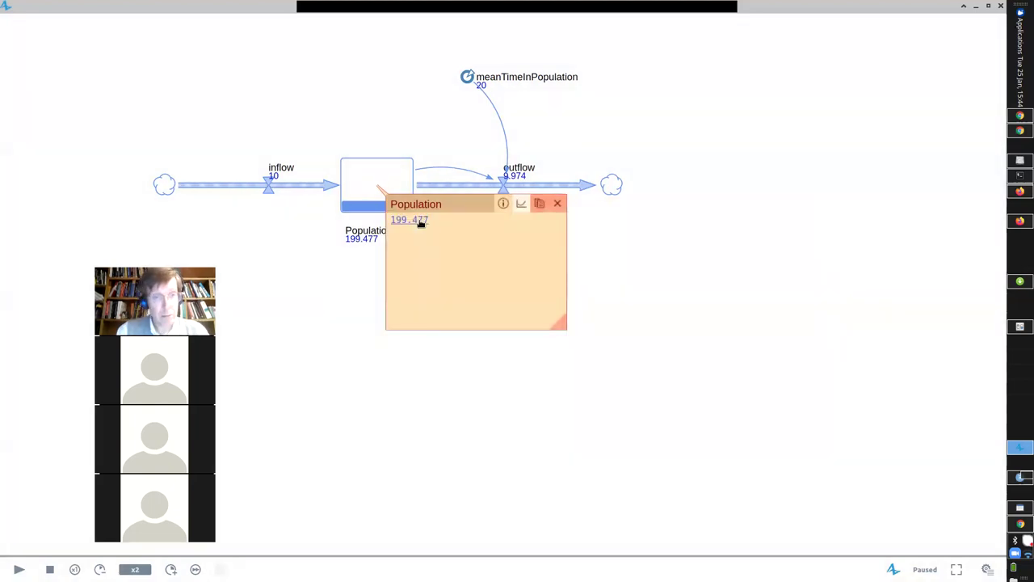
pyautogui.moveTo(460, 204); pyautogui.dragTo(542, 316)
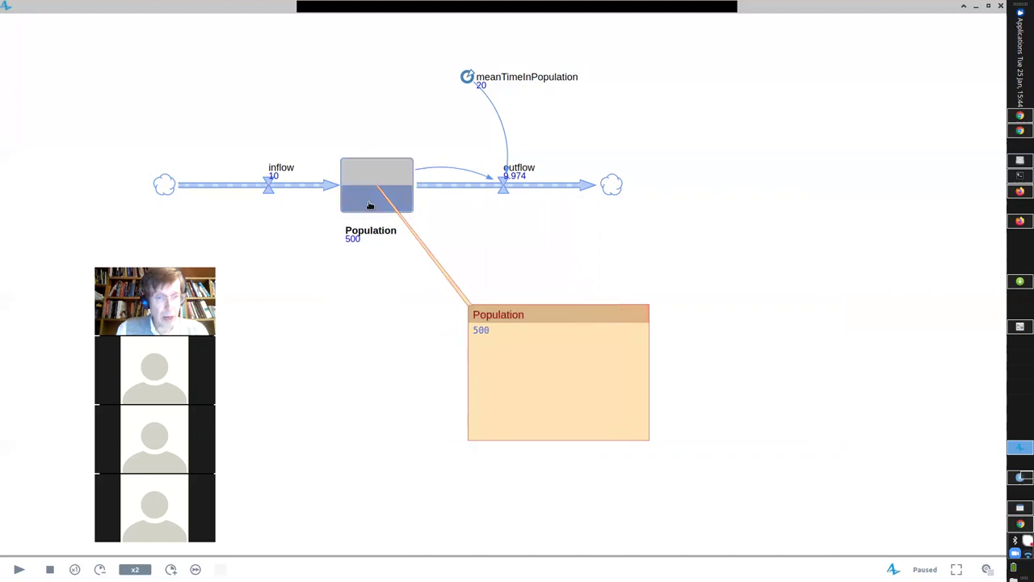
pyautogui.click(639, 317)
# - Display the Population stock as a time plot and move the plot window below the diagram
pyautogui.click(418, 231)
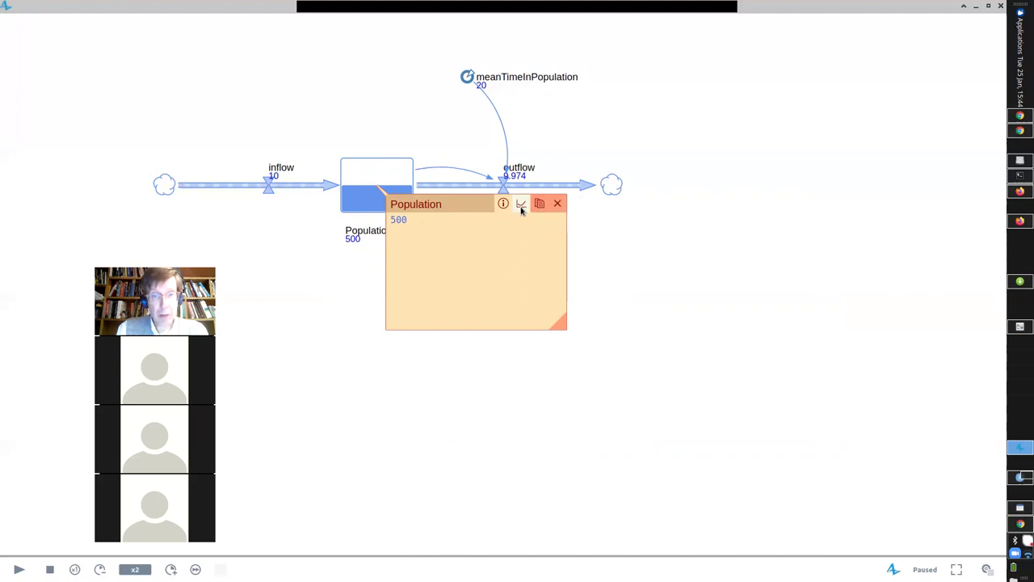
pyautogui.click(521, 207)
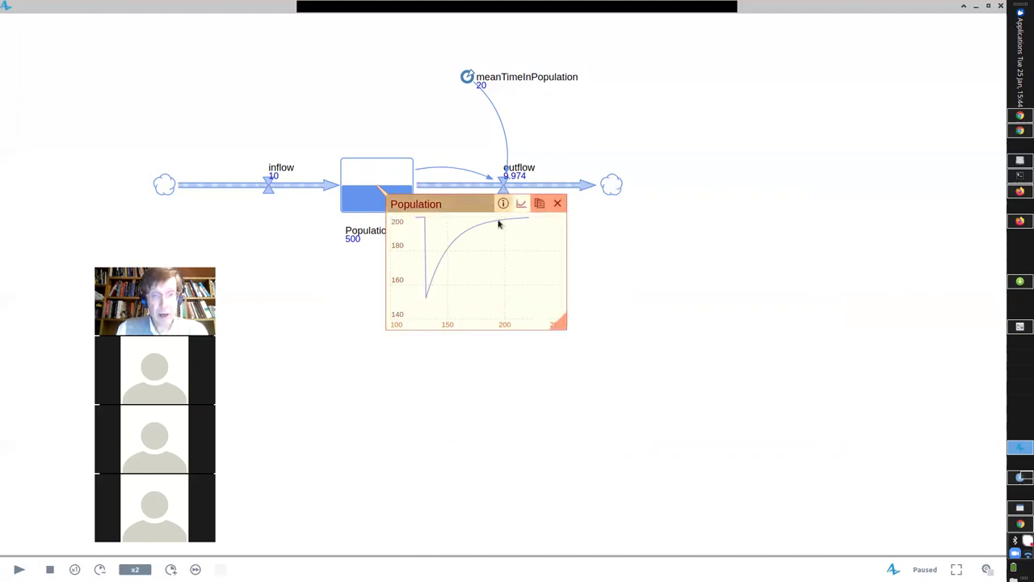
pyautogui.moveTo(504, 202); pyautogui.dragTo(576, 293)
# - Run the simulation from the 500 value, pause it briefly early in the decline and resume until the curve levels off
pyautogui.click(19, 568)
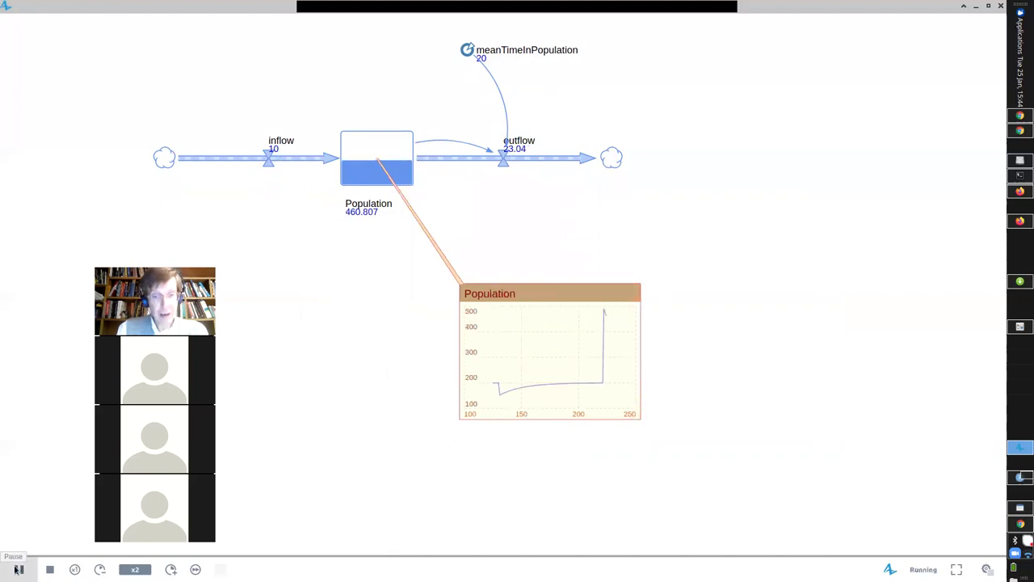
pyautogui.click(19, 568)
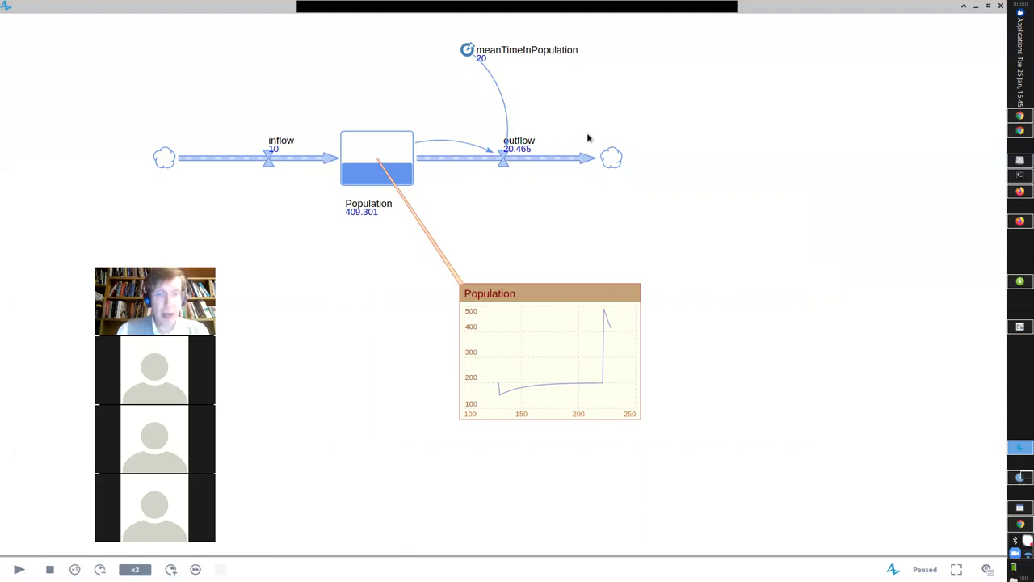
pyautogui.click(19, 569)
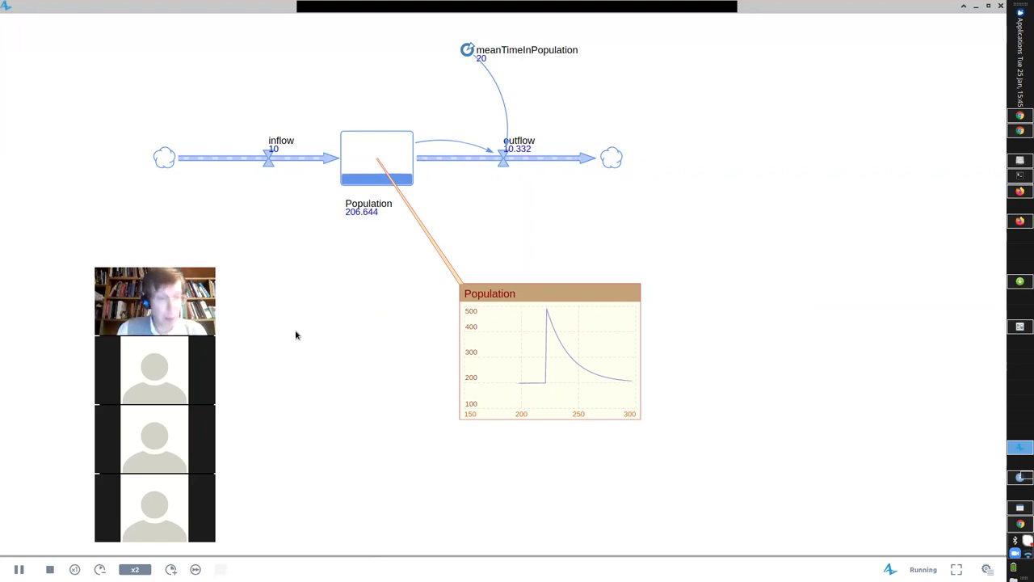
# - Pause the simulation late in the decline, resume it until Population settles at equilibrium, and close the plot with the run paused
pyautogui.click(18, 569)
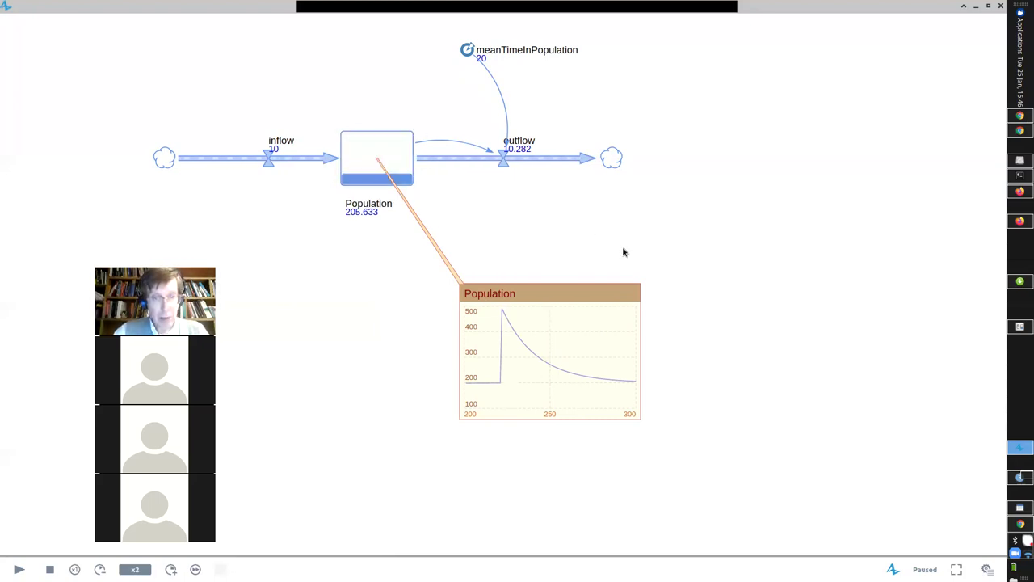
pyautogui.moveTo(622, 291)
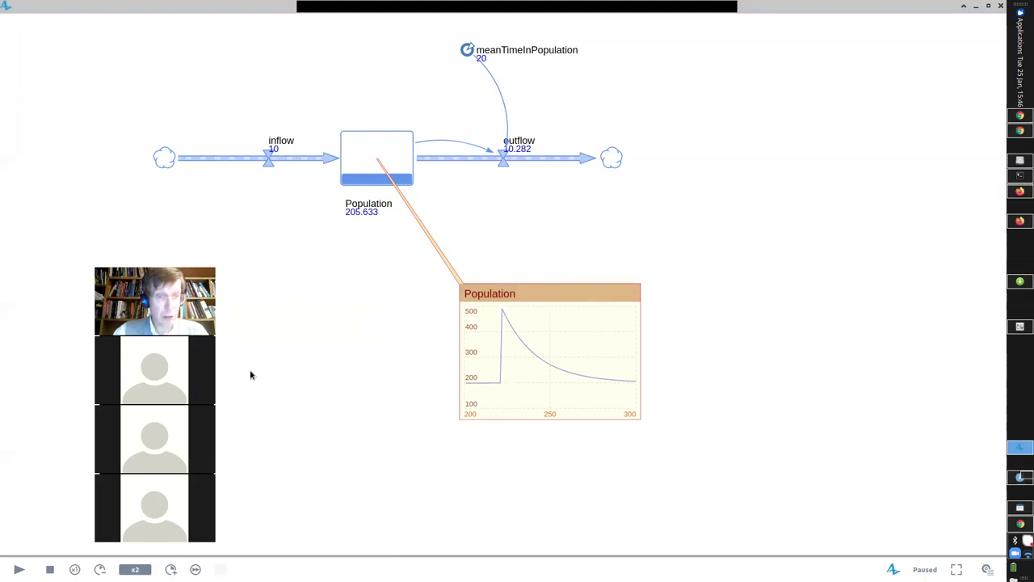
pyautogui.click(19, 569)
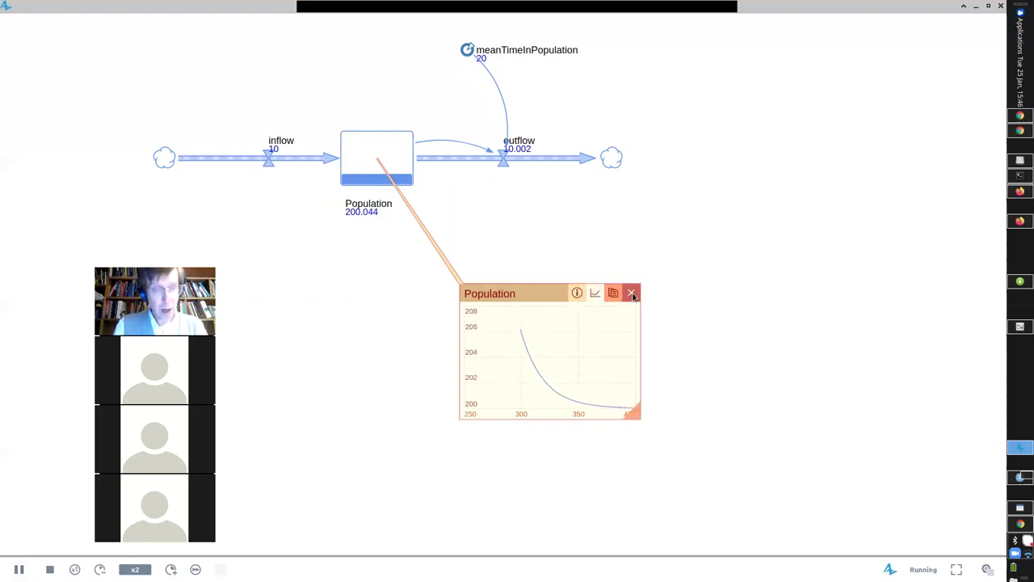
pyautogui.click(632, 294)
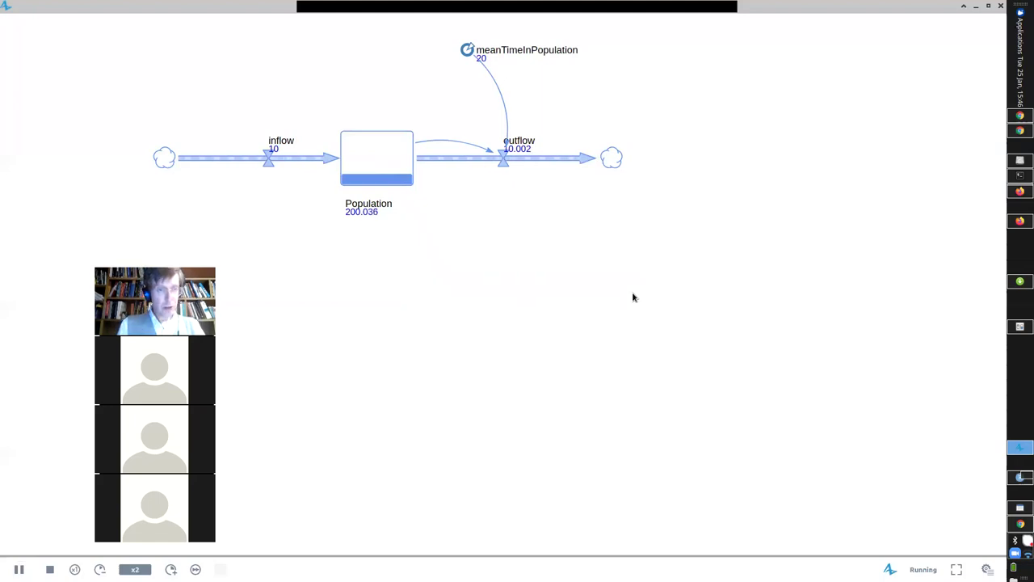
pyautogui.click(19, 569)
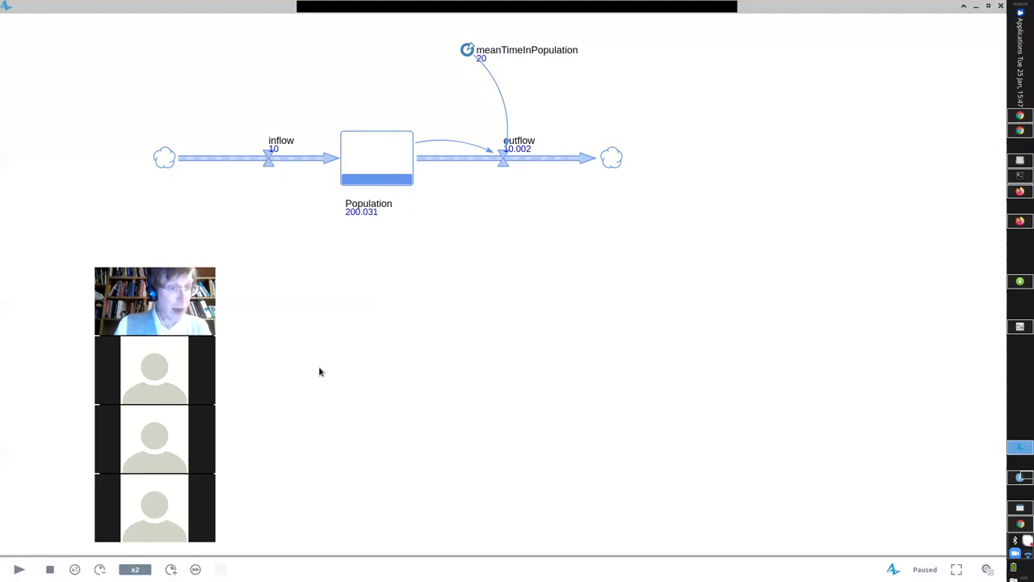
# - Switch to the full-screen lecture slides and advance from "Goal Seeking Behaviour" to the slide "Units for Equivalent First Order Delay"
pyautogui.hotkey('alt', 'Tab')
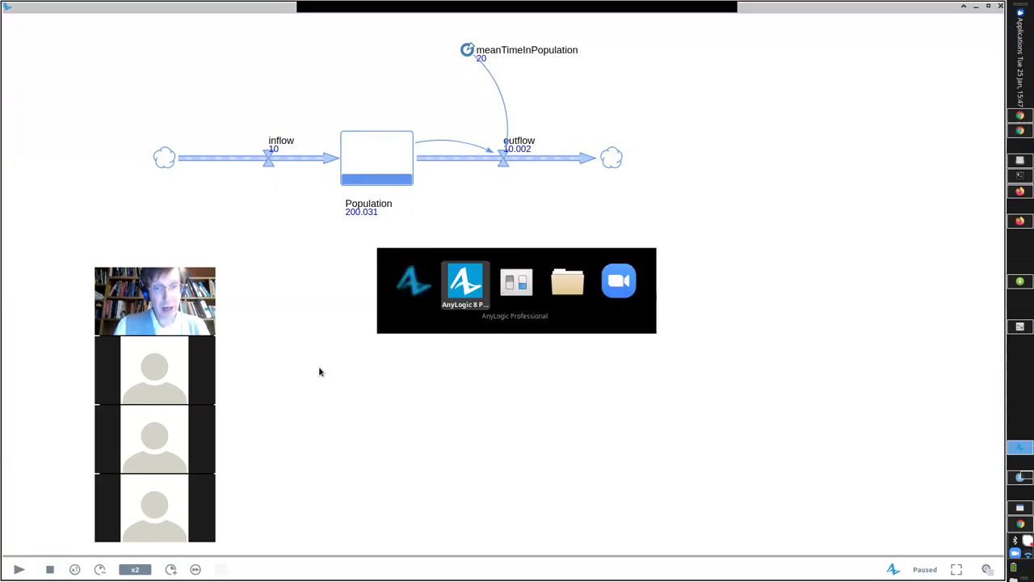
pyautogui.press('super+d')
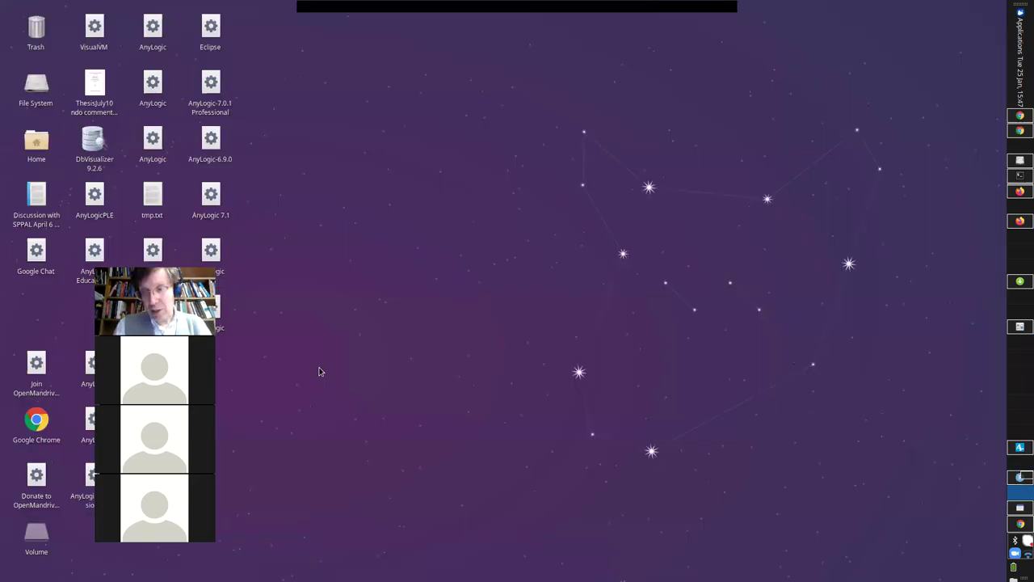
pyautogui.hotkey('alt', 'Tab')
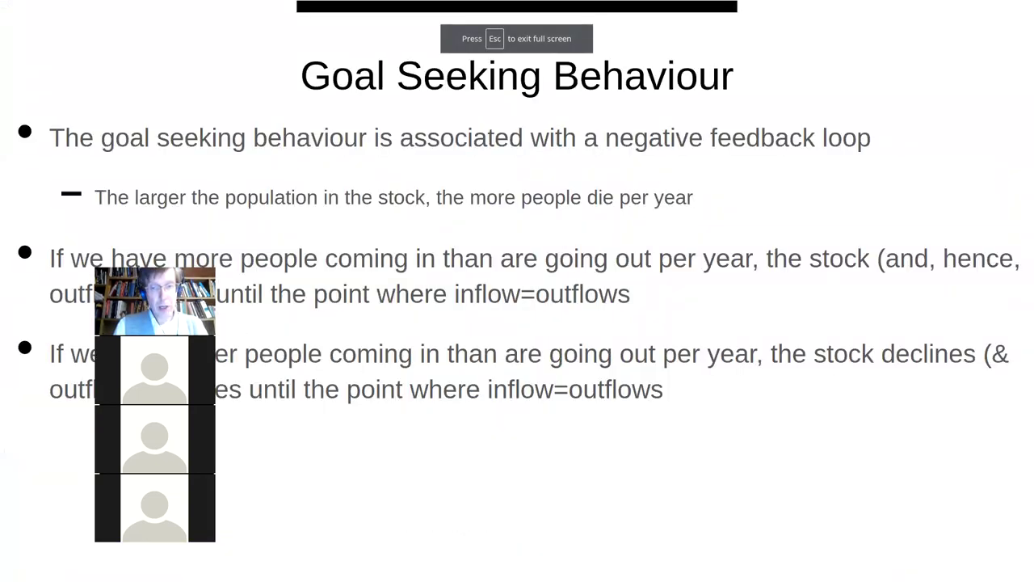
pyautogui.press('Right')
pyautogui.press('Right')
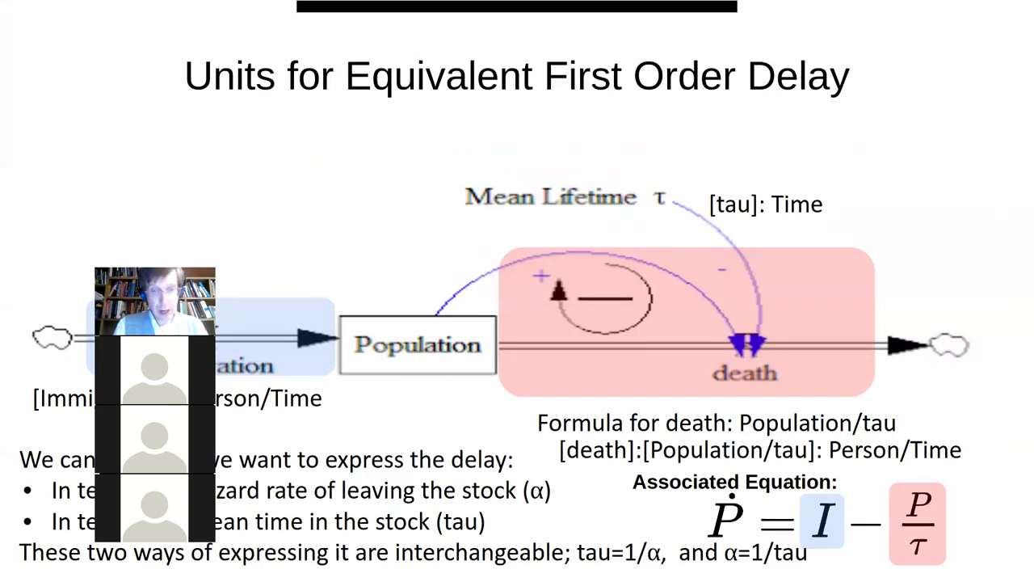